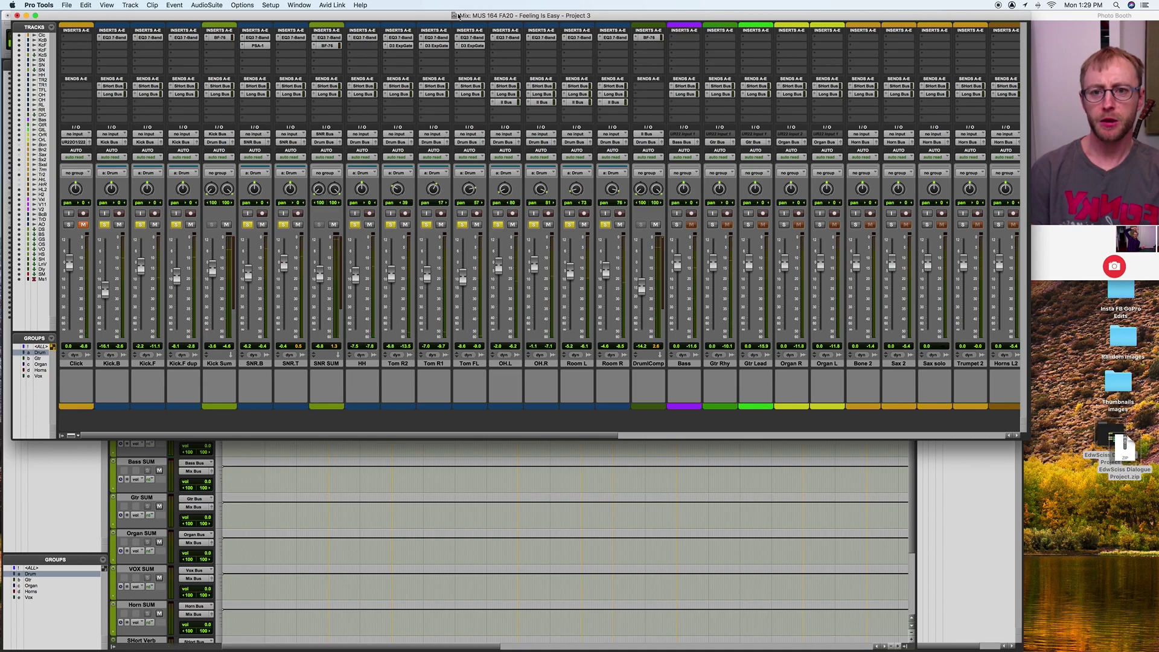
# Step: Switch to the Edit window and clear the solos on the drum tracks
pyautogui.moveTo(459, 16); pyautogui.dragTo(456, 20)
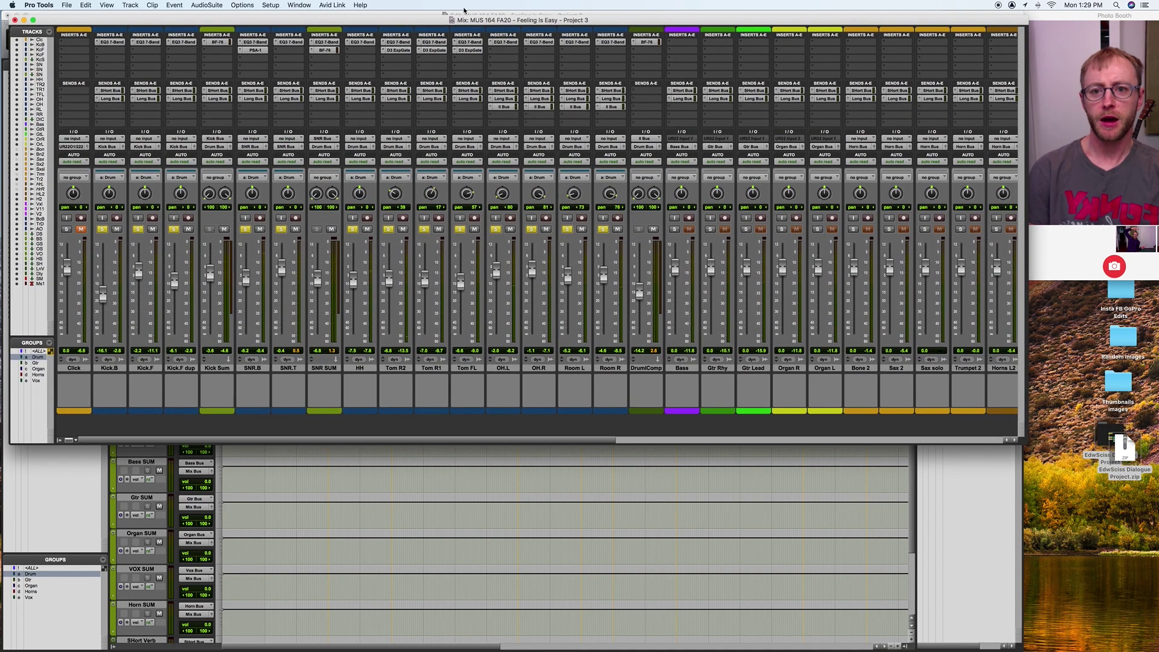
pyautogui.click(461, 13)
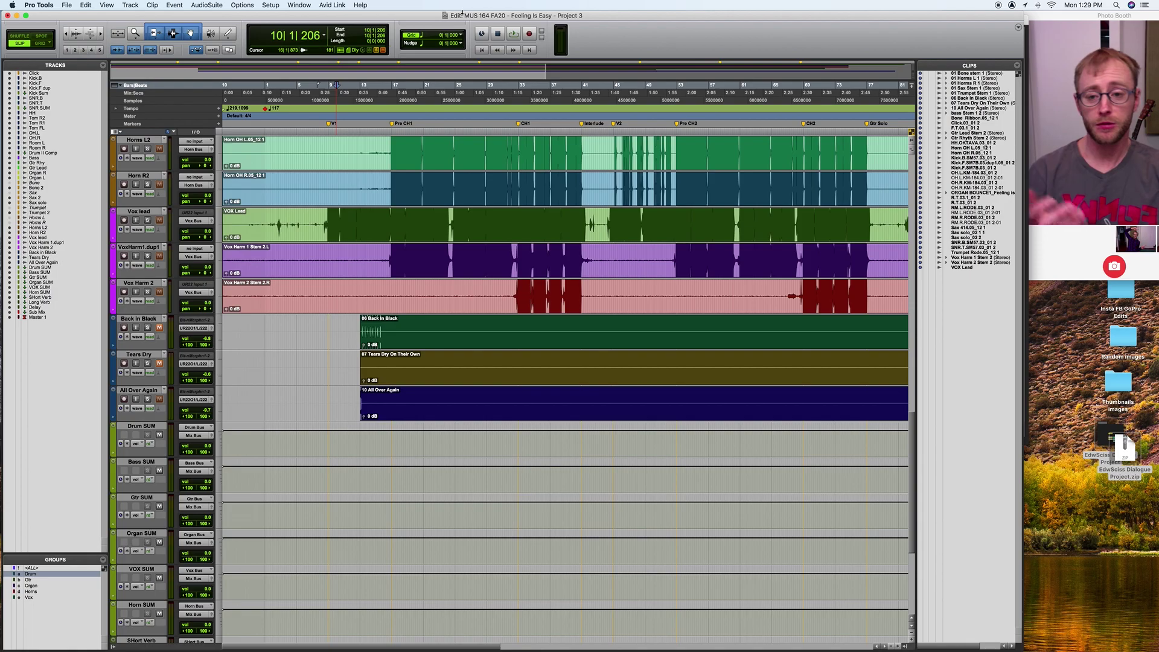
pyautogui.scroll(5, 493, 209)
pyautogui.scroll(10, 493, 208)
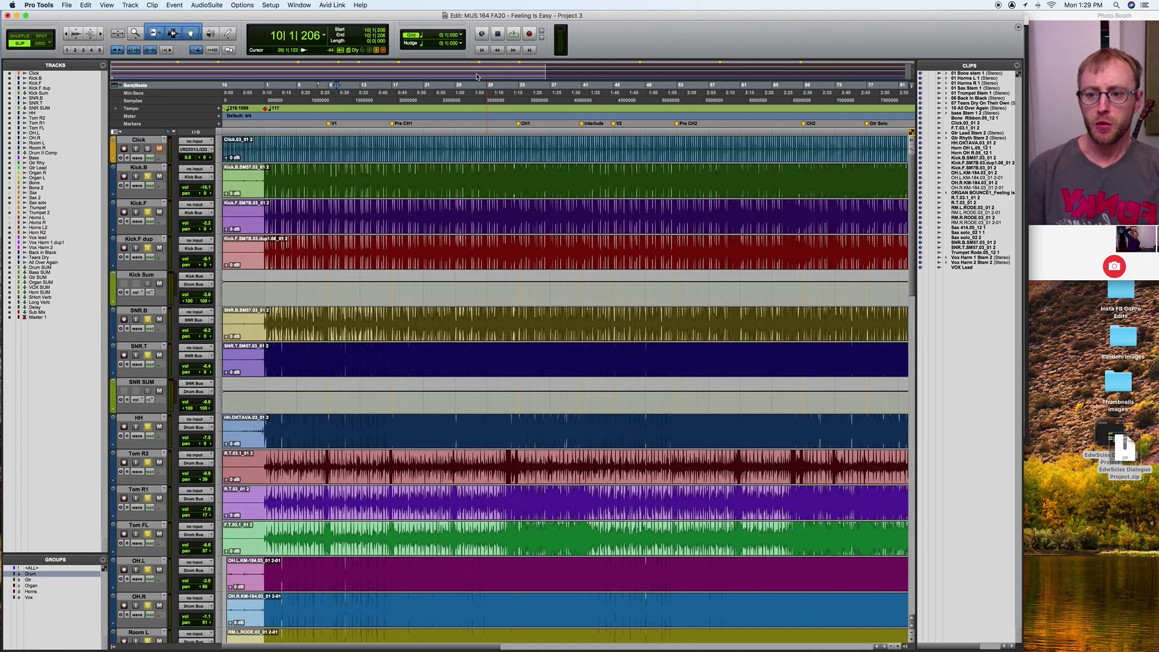
pyautogui.scroll(-3, 241, 297)
pyautogui.scroll(-7, 241, 298)
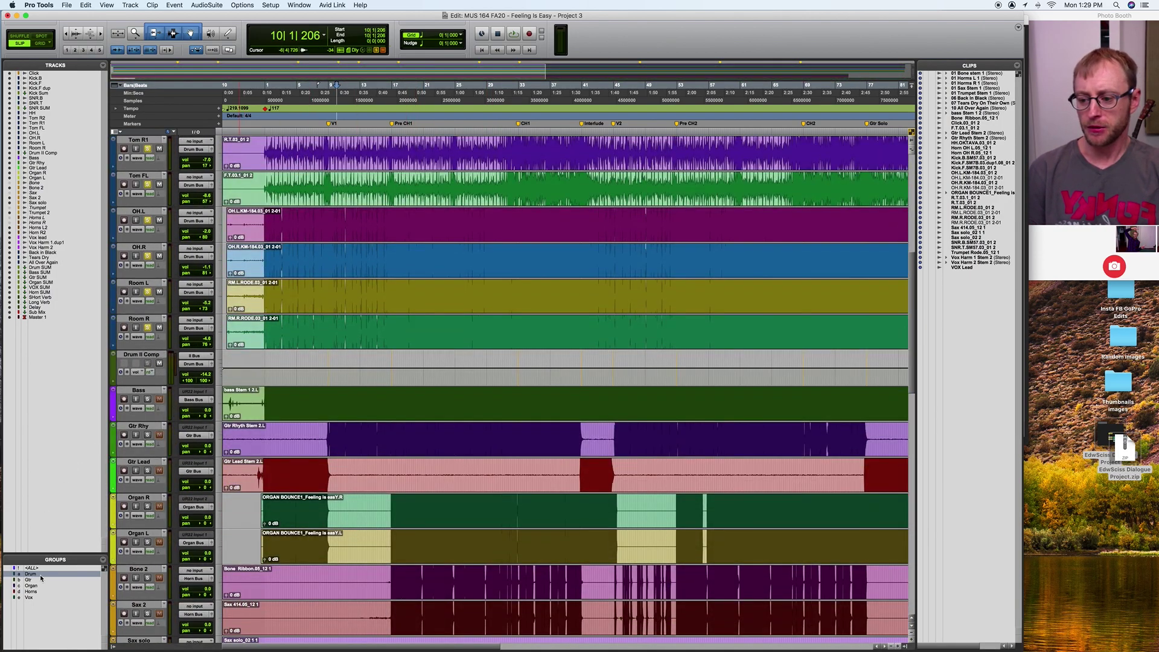
pyautogui.click(29, 575)
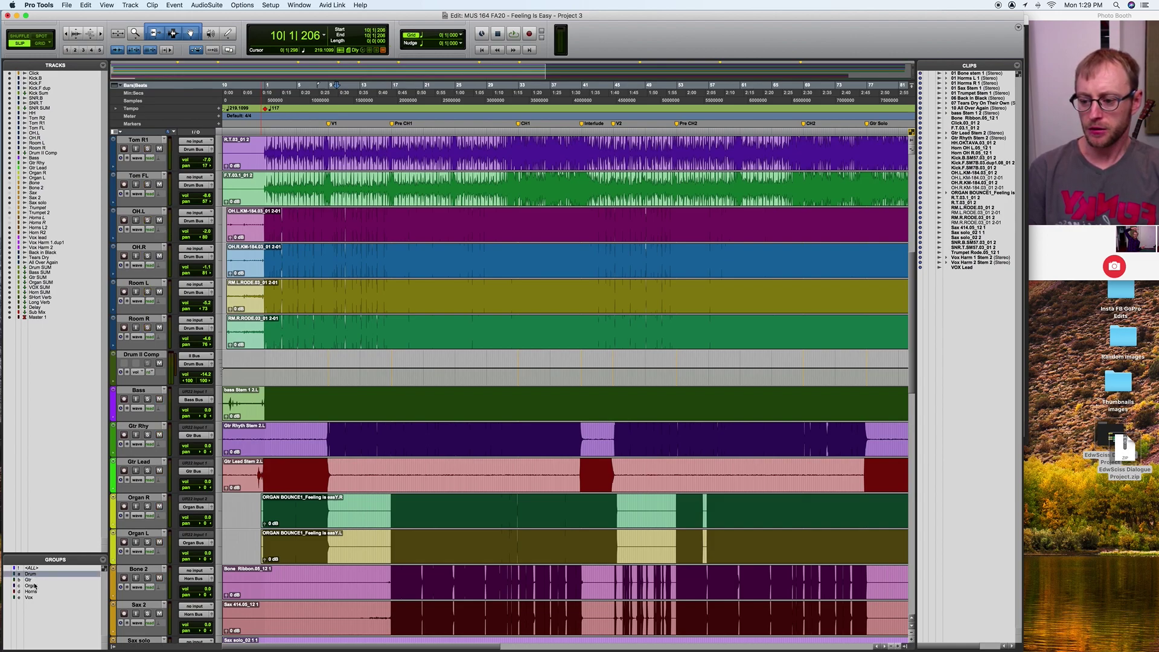
# Step: Solo the Bass track in the Mix window and audition it
pyautogui.press('super+equal')
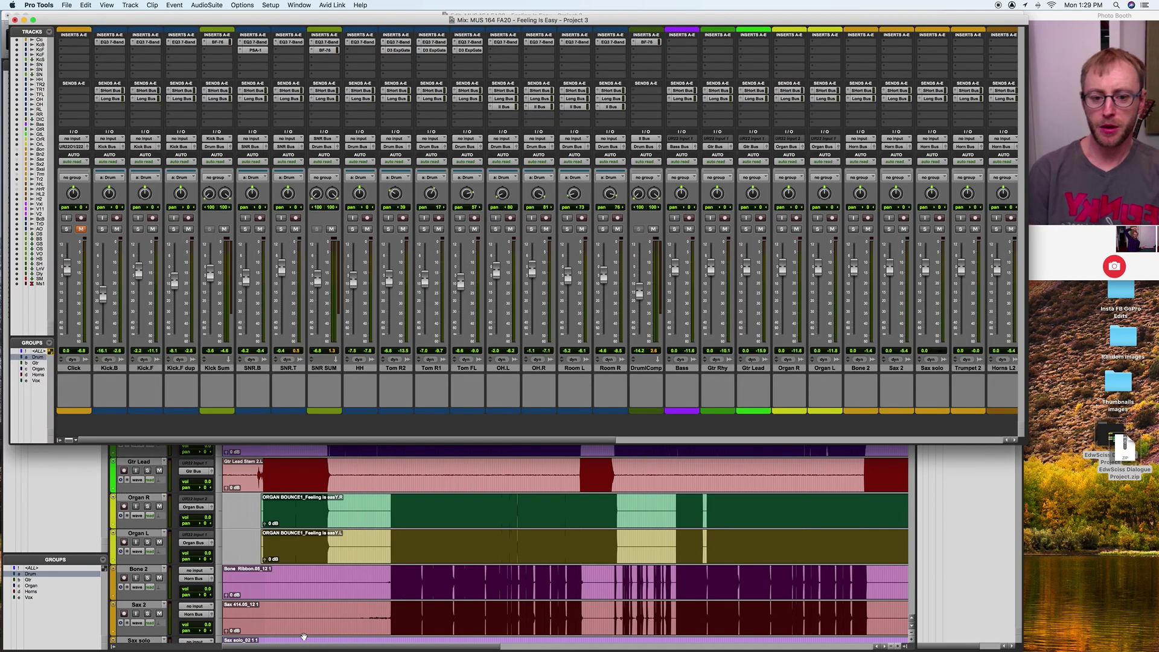
pyautogui.click(674, 230)
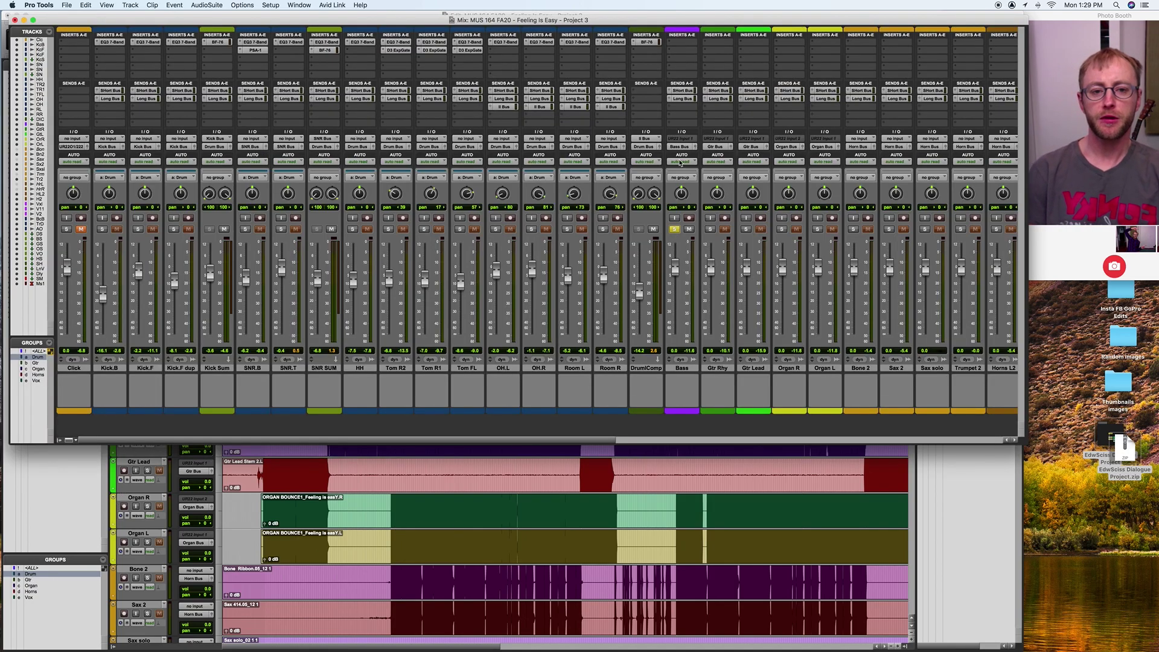
pyautogui.press('space')
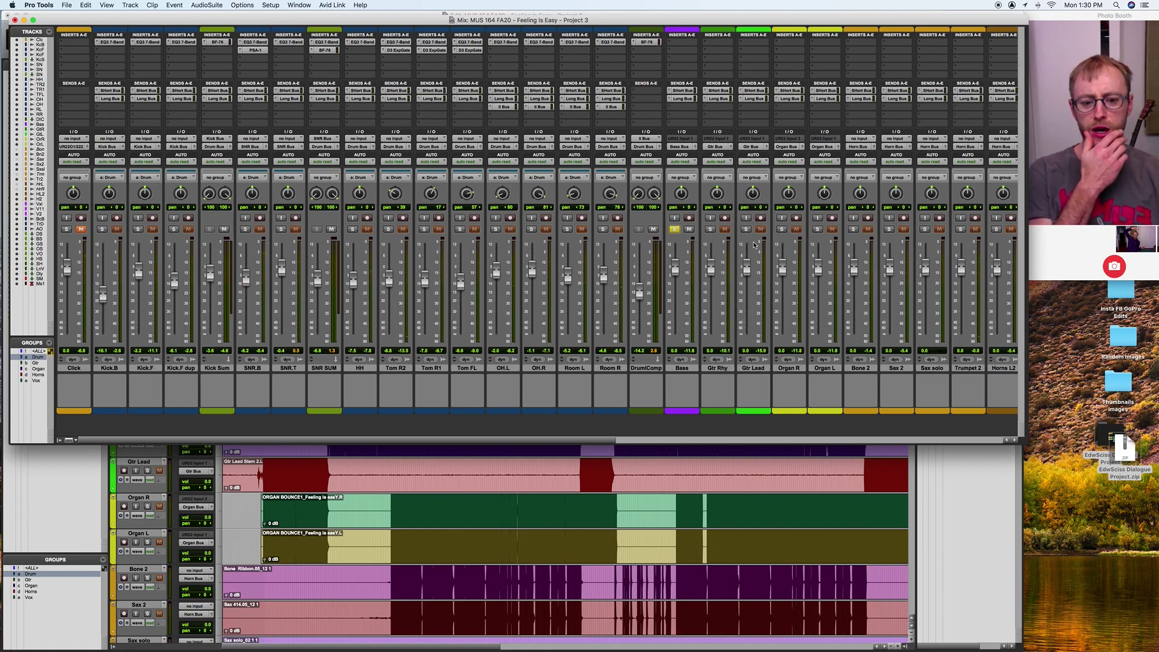
pyautogui.hscroll(10, 755, 244)
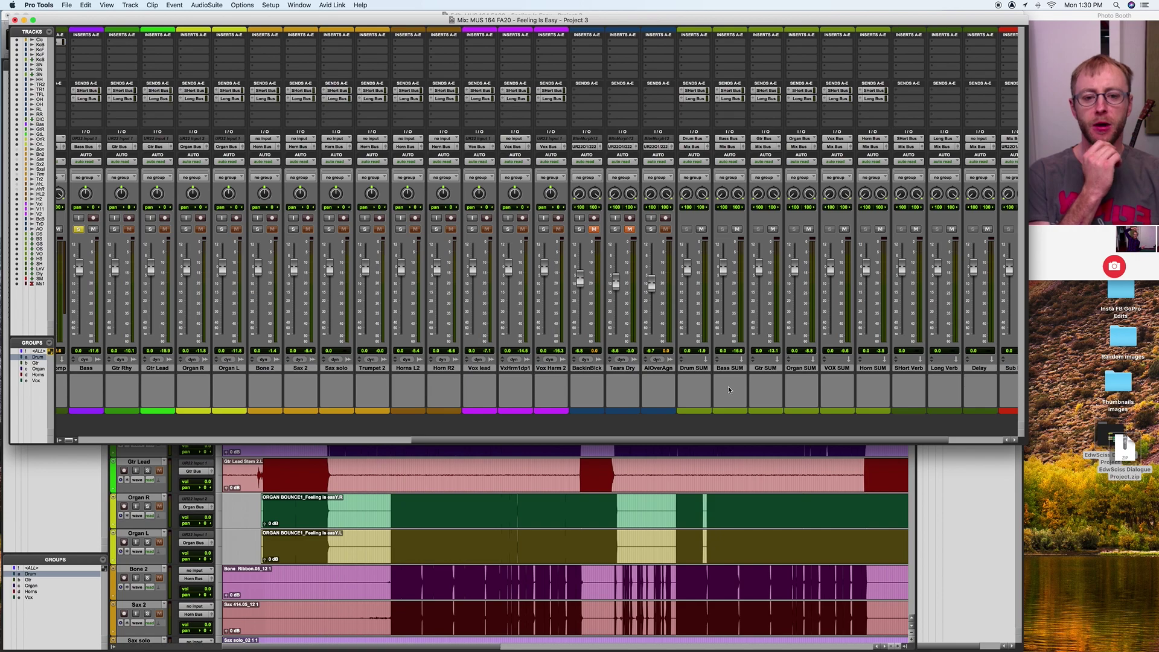
pyautogui.hscroll(-10, 729, 390)
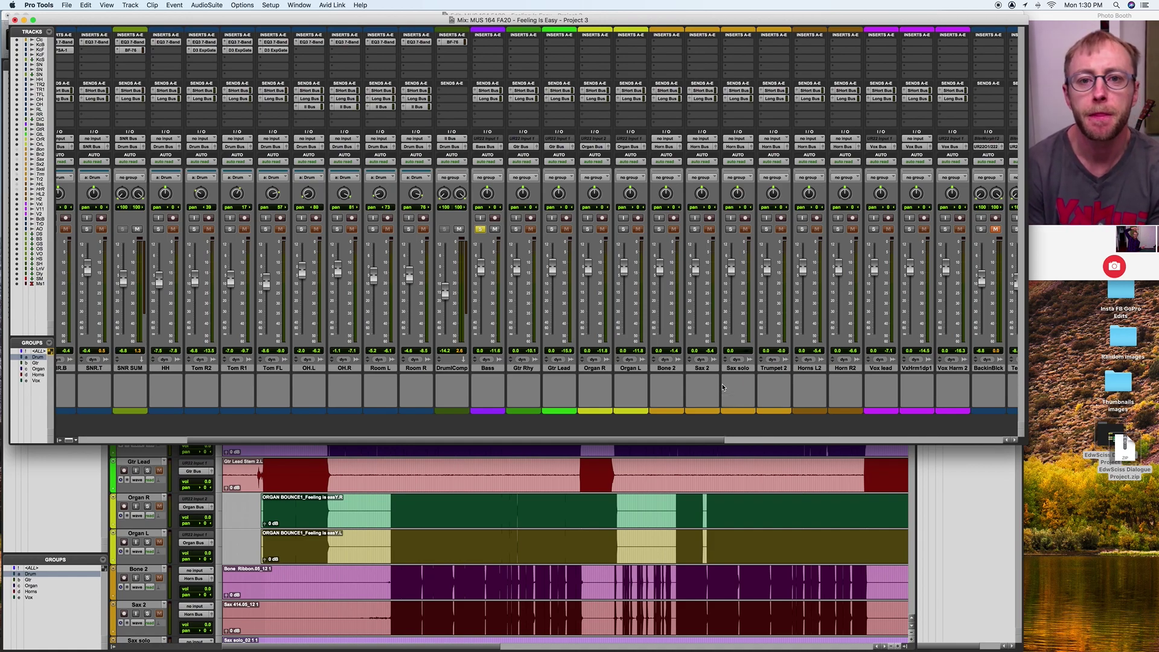
pyautogui.click(498, 44)
pyautogui.click(498, 44)
pyautogui.click(499, 43)
pyautogui.moveTo(528, 44)
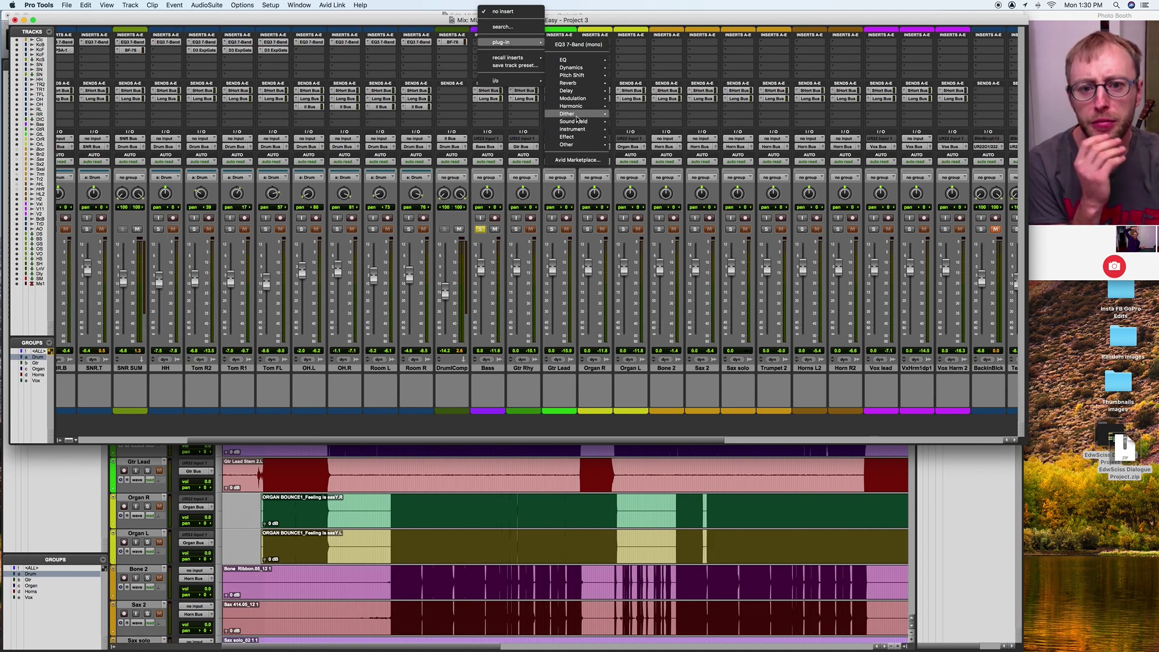
pyautogui.click(567, 23)
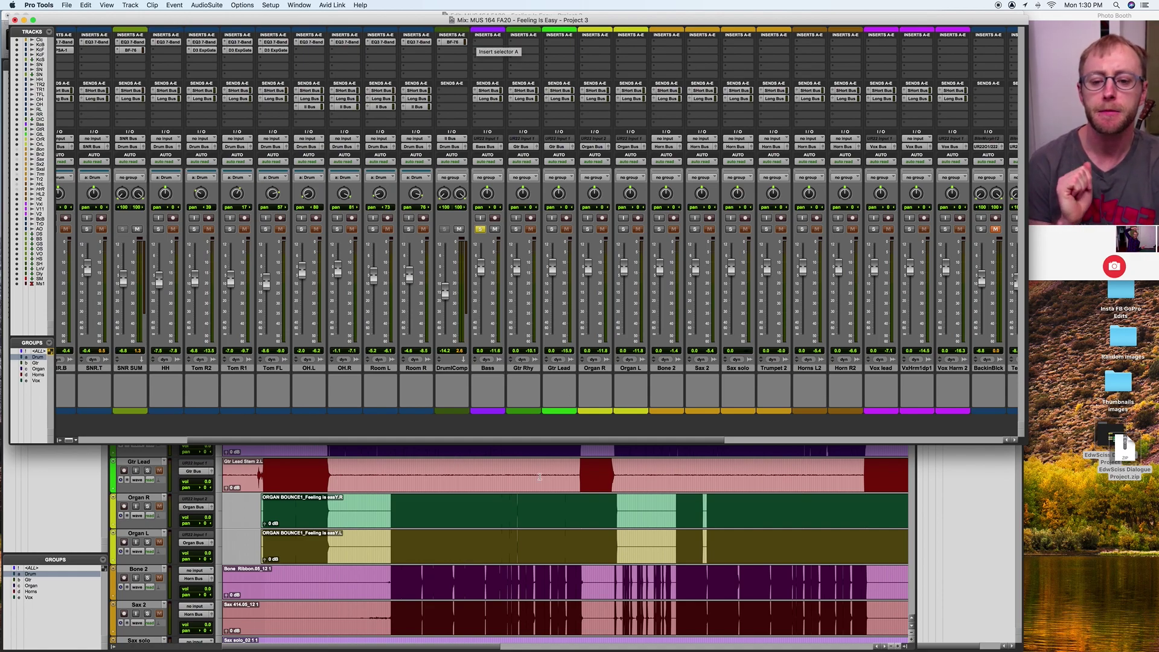
# Step: Duplicate the Bass track with its playlists, automation, inserts, sends and group assignments, inserting the copy after the selected track
pyautogui.click(486, 368)
pyautogui.rightClick(486, 368)
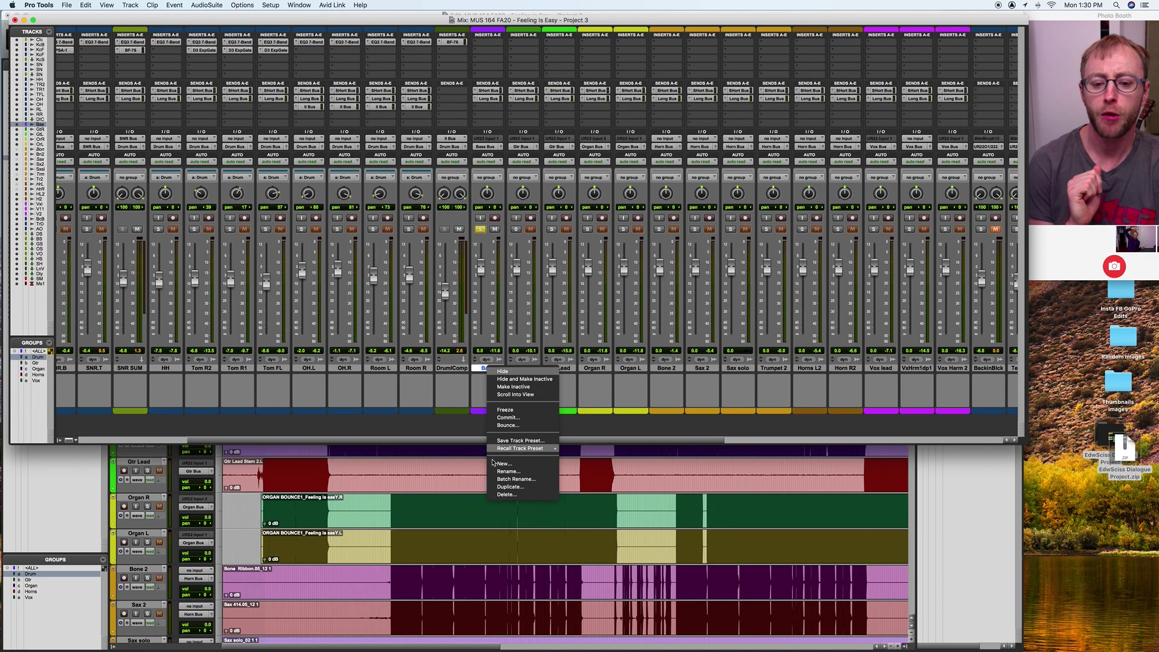
pyautogui.click(510, 487)
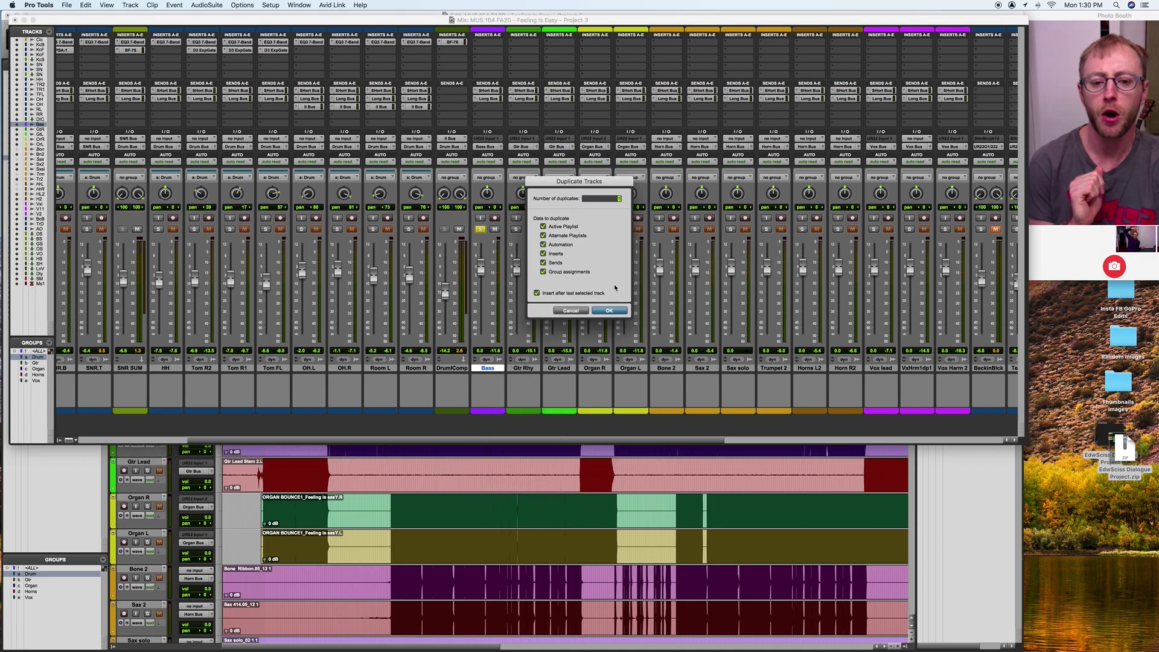
pyautogui.click(610, 311)
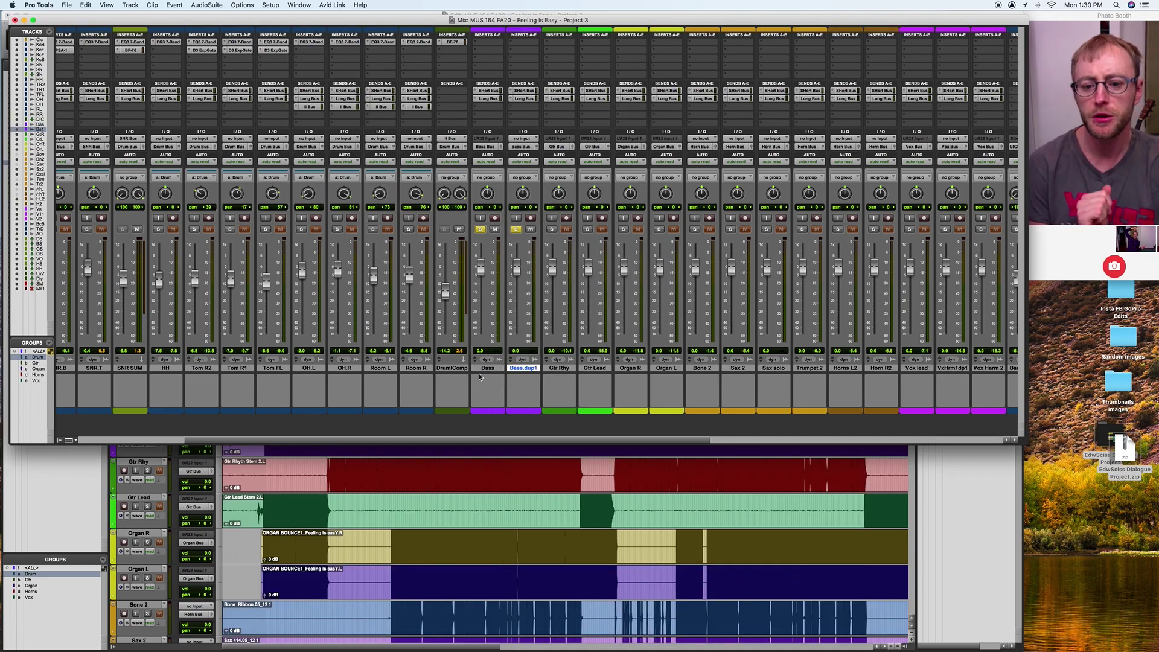
# Step: Rename the original bass track as Bass Low and its duplicate as Bass High
pyautogui.click(482, 368)
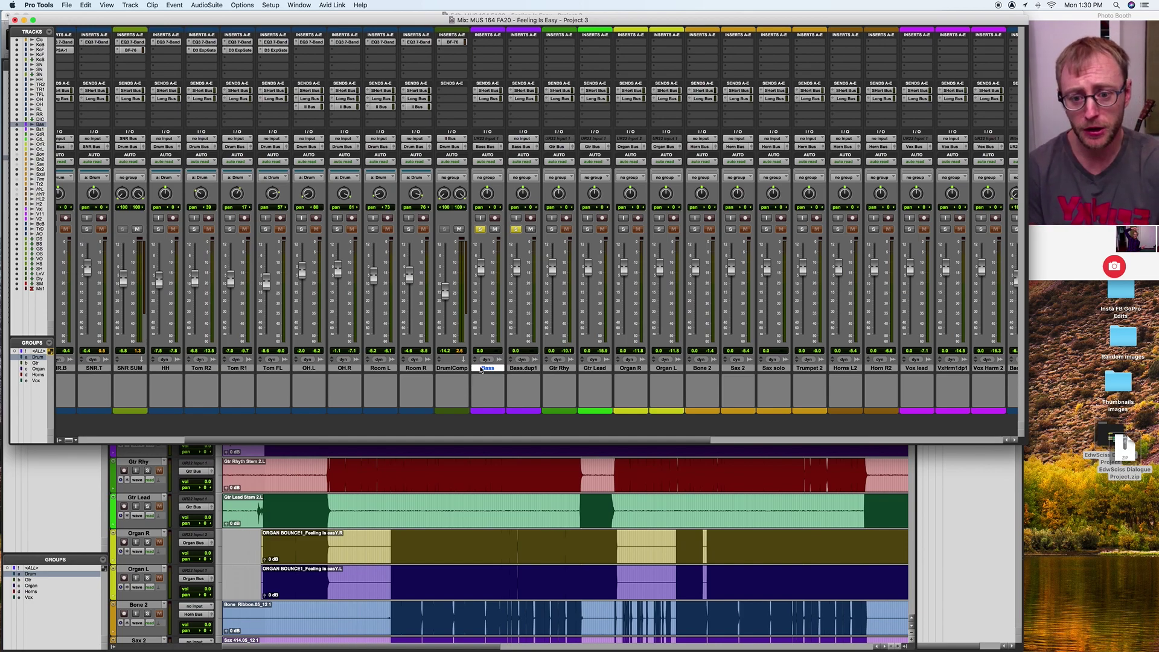
pyautogui.doubleClick(481, 369)
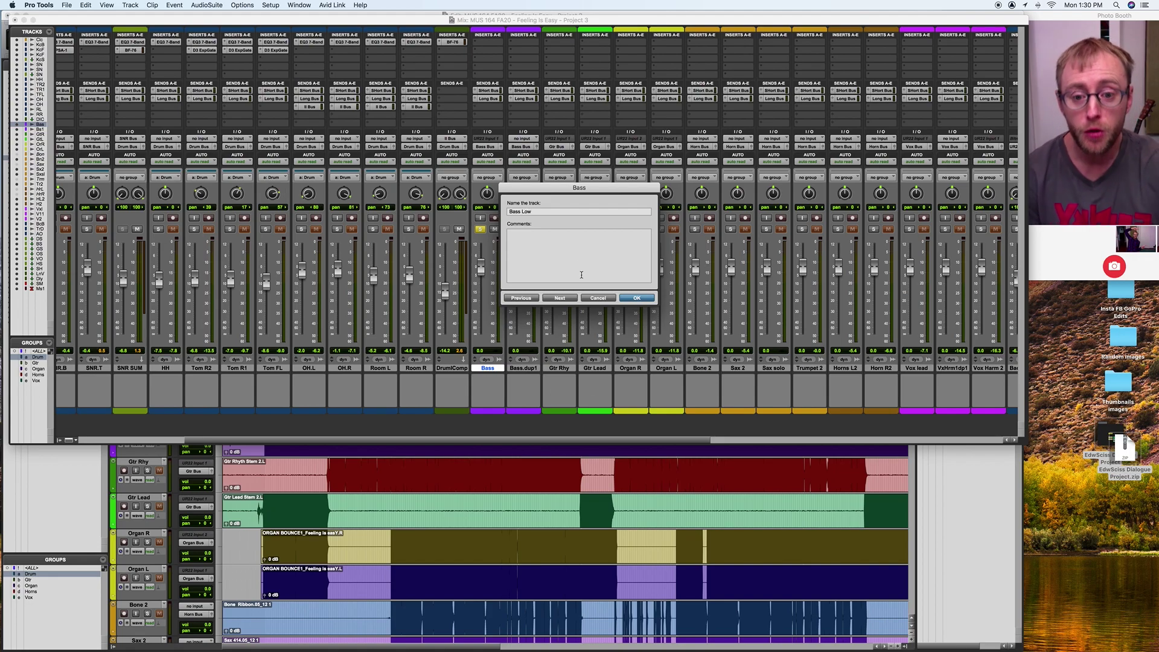
pyautogui.click(571, 299)
pyautogui.click(539, 212)
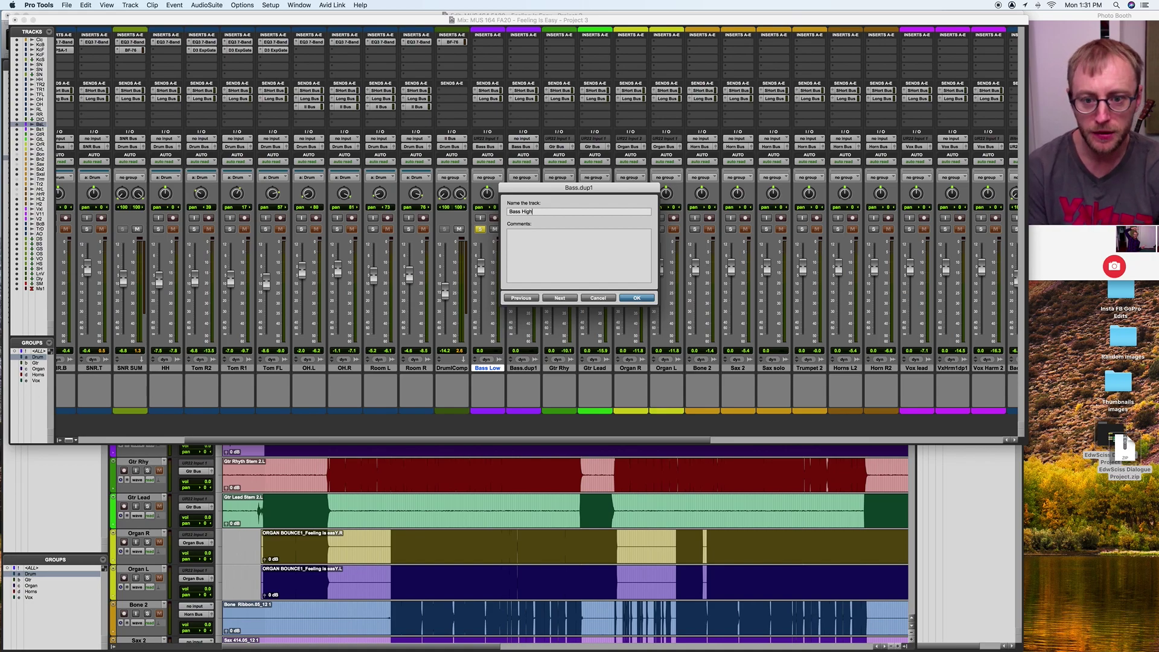
pyautogui.click(637, 297)
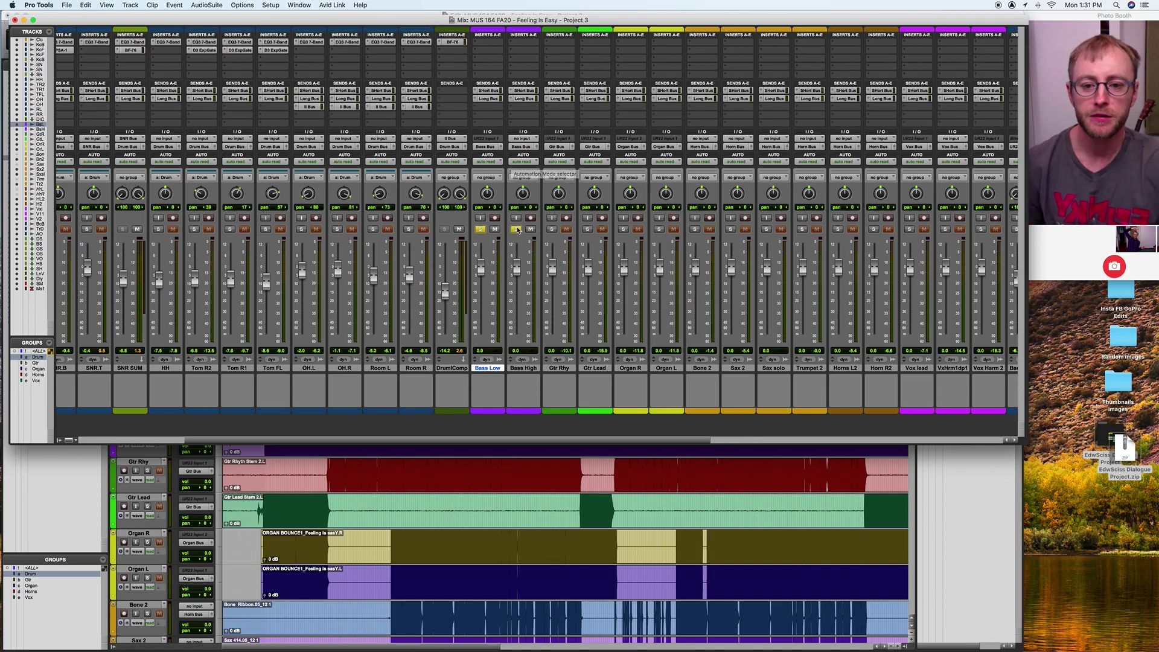
# Step: Solo only the Bass Low track and add the EQ3 7-Band (mono) plug-in to its first insert slot
pyautogui.click(483, 230)
pyautogui.click(518, 229)
pyautogui.click(481, 230)
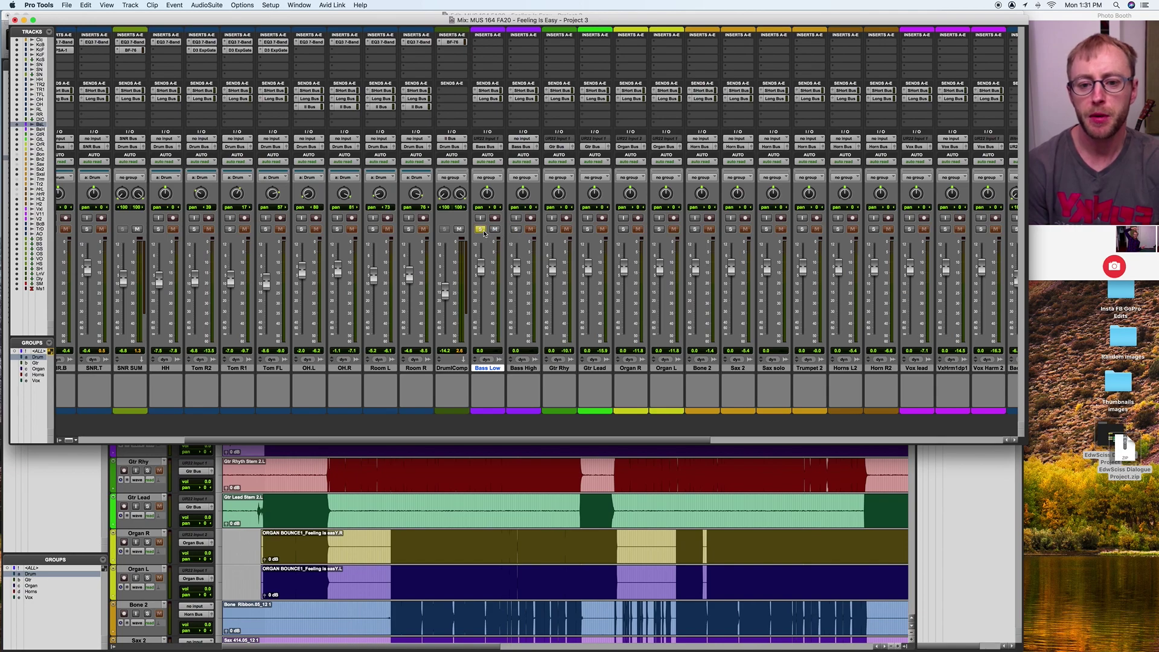
pyautogui.click(491, 45)
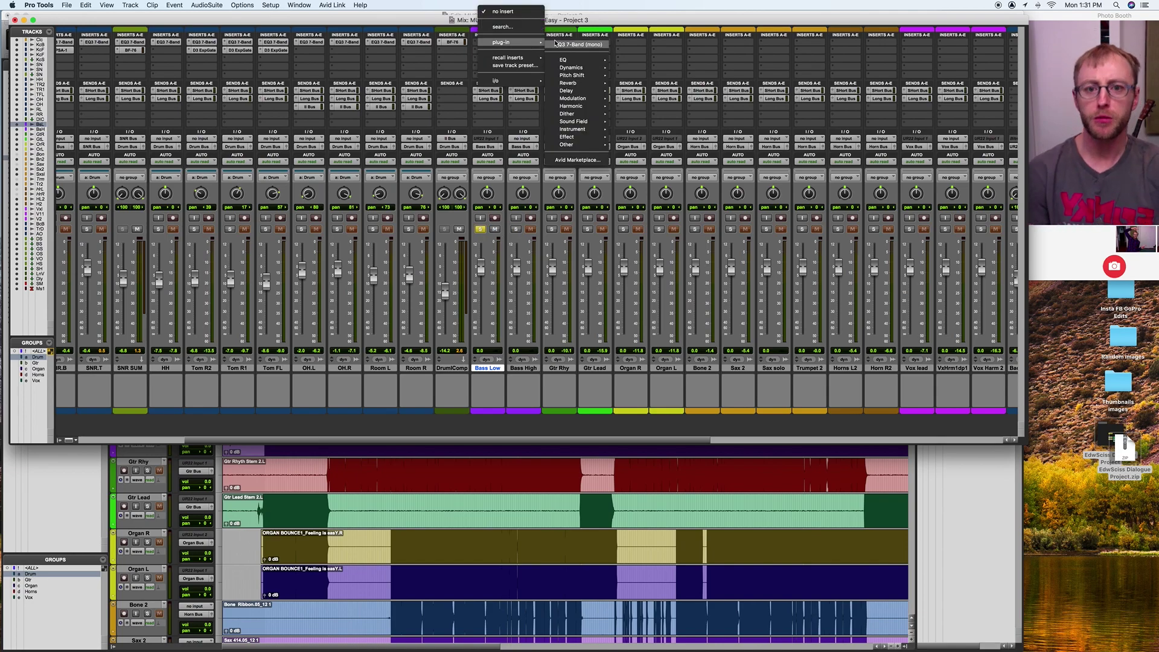
pyautogui.click(570, 44)
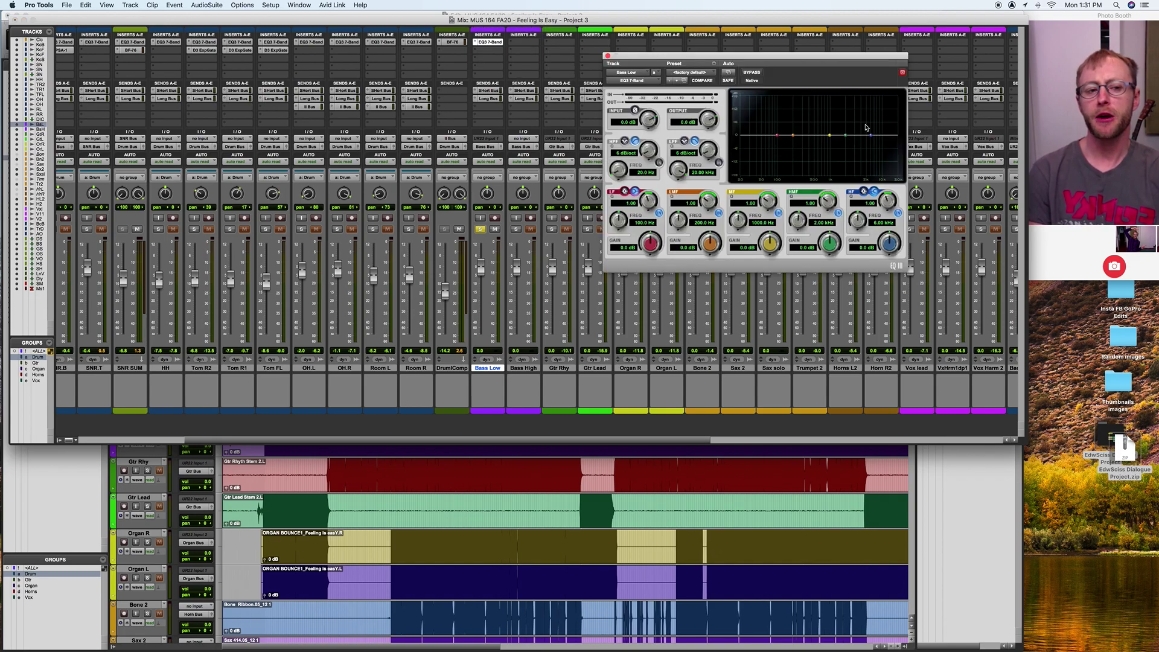
# Step: Enable the EQ's low-pass filter at about 5.09 kHz with an 18 dB/oct slope and boost the low-mid band about 5.5 dB near 212 Hz
pyautogui.click(718, 163)
pyautogui.moveTo(707, 151); pyautogui.dragTo(682, 229)
pyautogui.moveTo(707, 151); pyautogui.dragTo(679, 176)
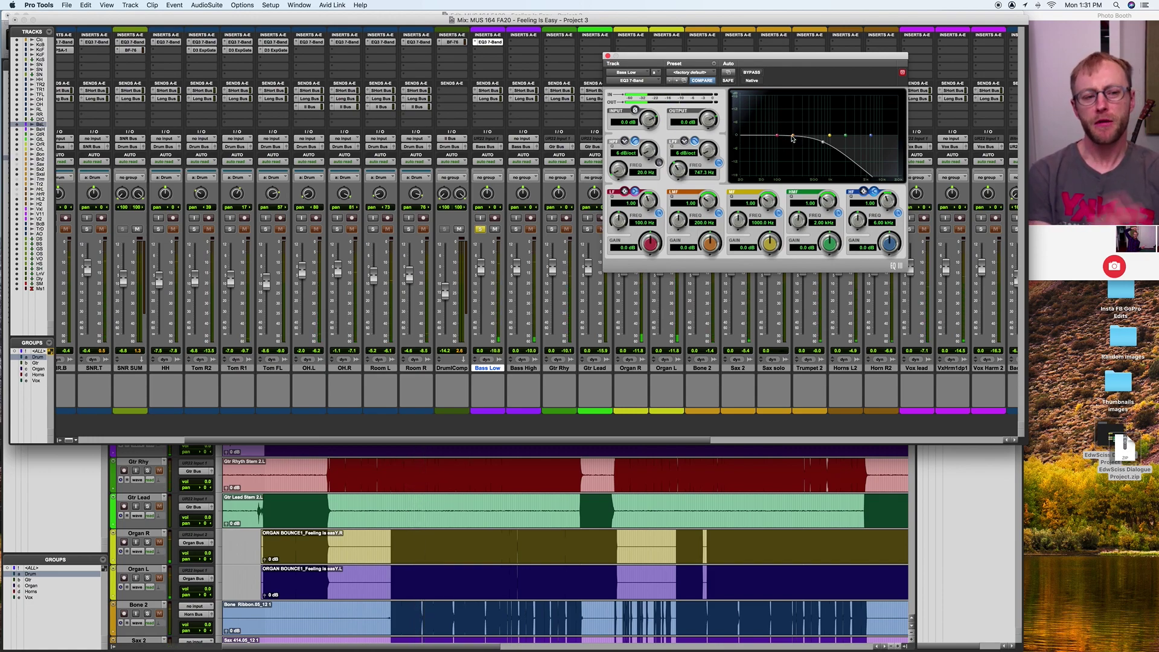
pyautogui.moveTo(793, 138); pyautogui.dragTo(837, 146)
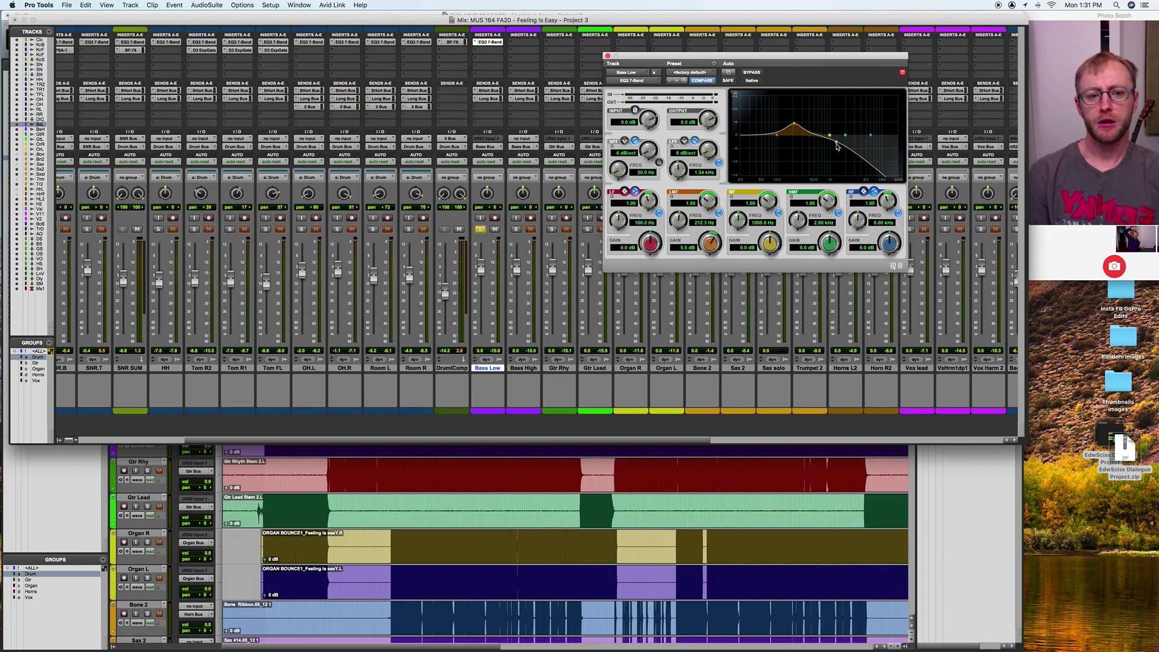
pyautogui.moveTo(678, 170); pyautogui.dragTo(709, 144)
# Step: During playback, narrow the low-mid band and cut it about 6 dB near 470 Hz, and boost the low band about 3 dB near 77 Hz
pyautogui.moveTo(796, 126); pyautogui.dragTo(795, 123)
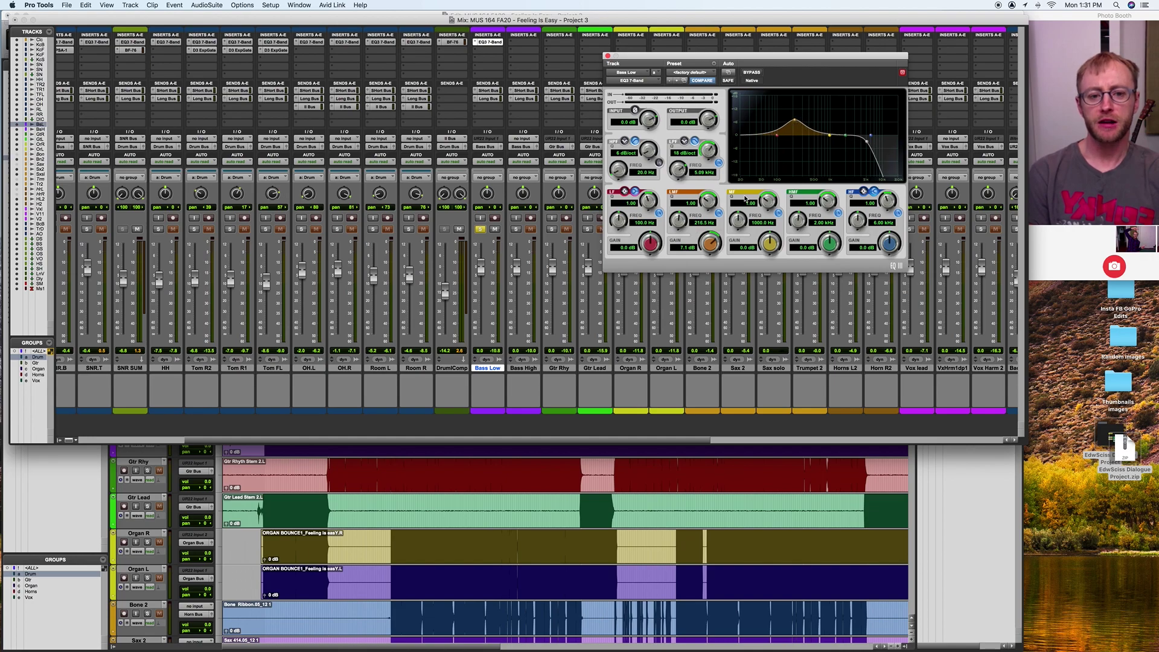
pyautogui.moveTo(708, 205); pyautogui.dragTo(711, 194)
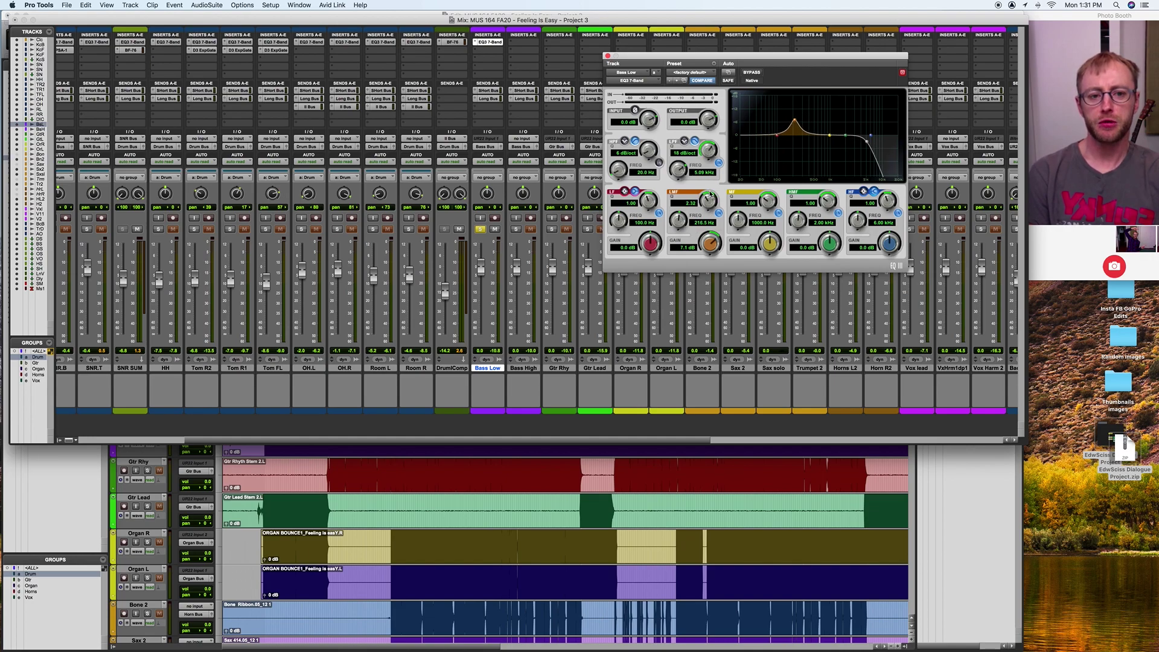
pyautogui.moveTo(796, 125); pyautogui.dragTo(798, 122)
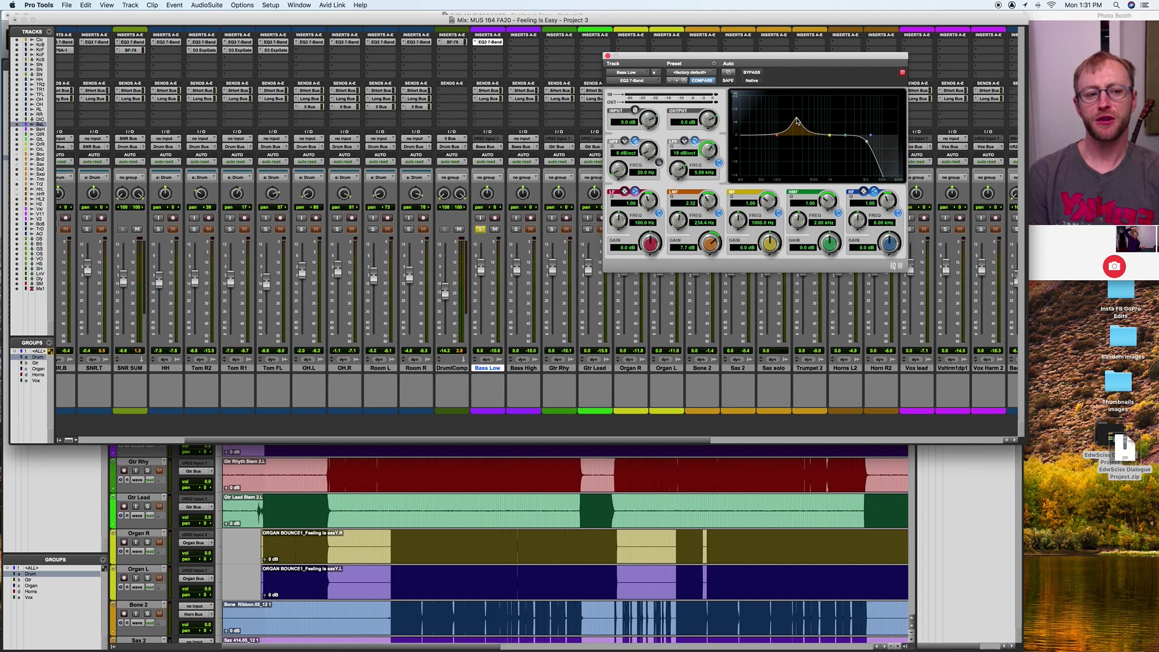
pyautogui.press('space')
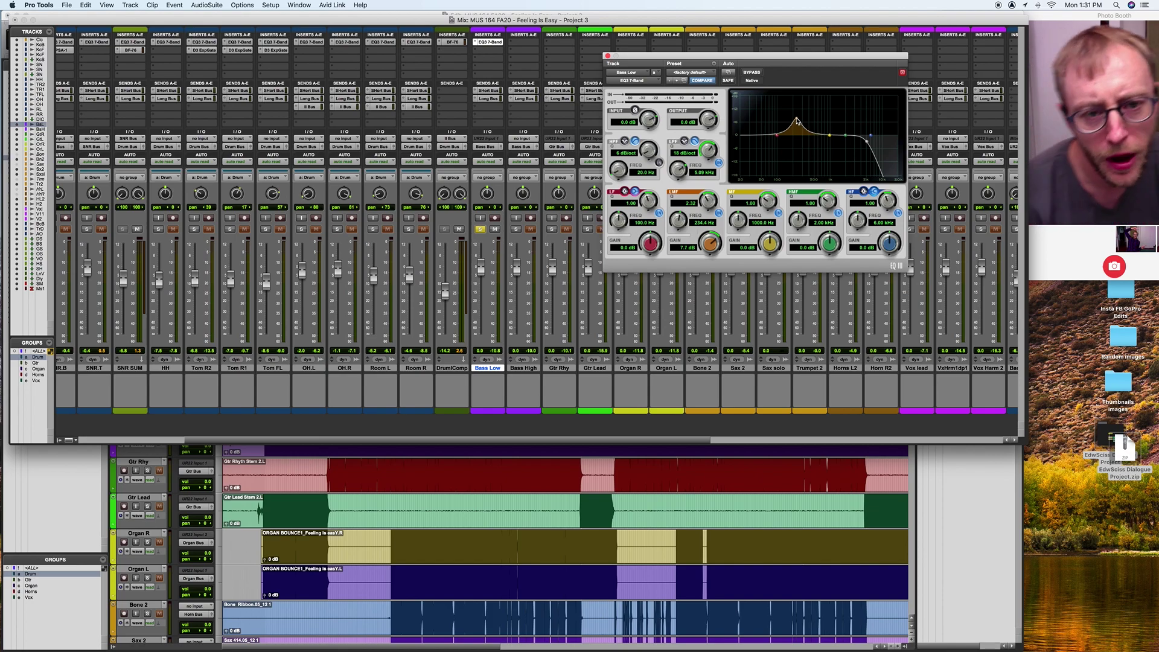
pyautogui.moveTo(797, 122); pyautogui.dragTo(833, 123)
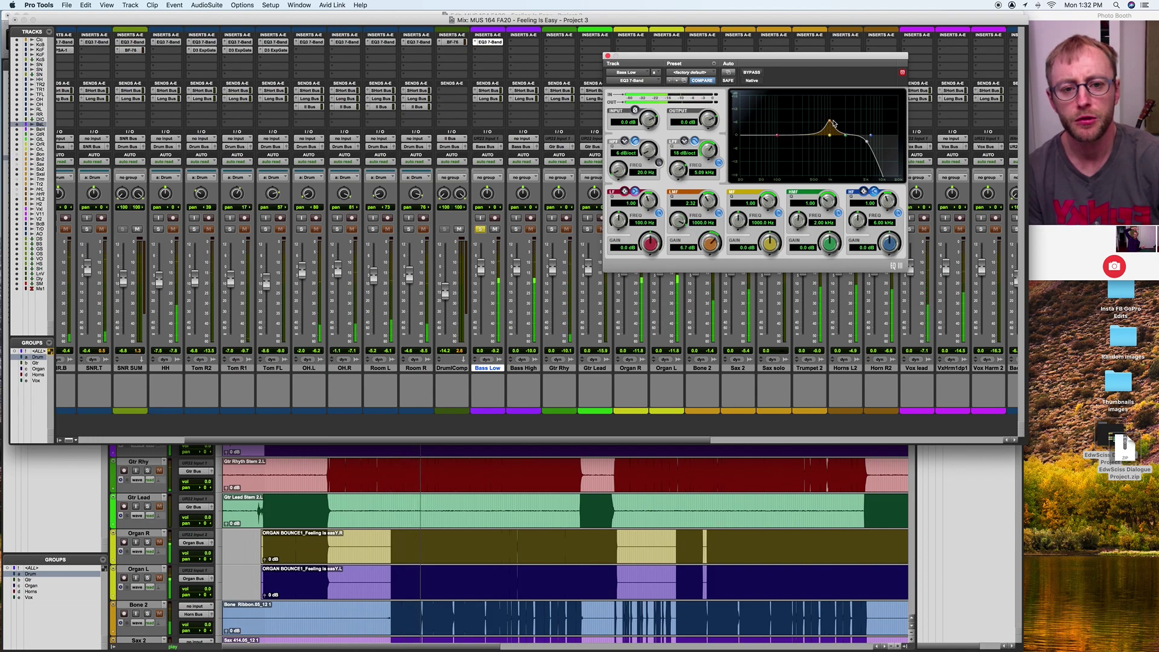
pyautogui.moveTo(834, 124); pyautogui.dragTo(813, 152)
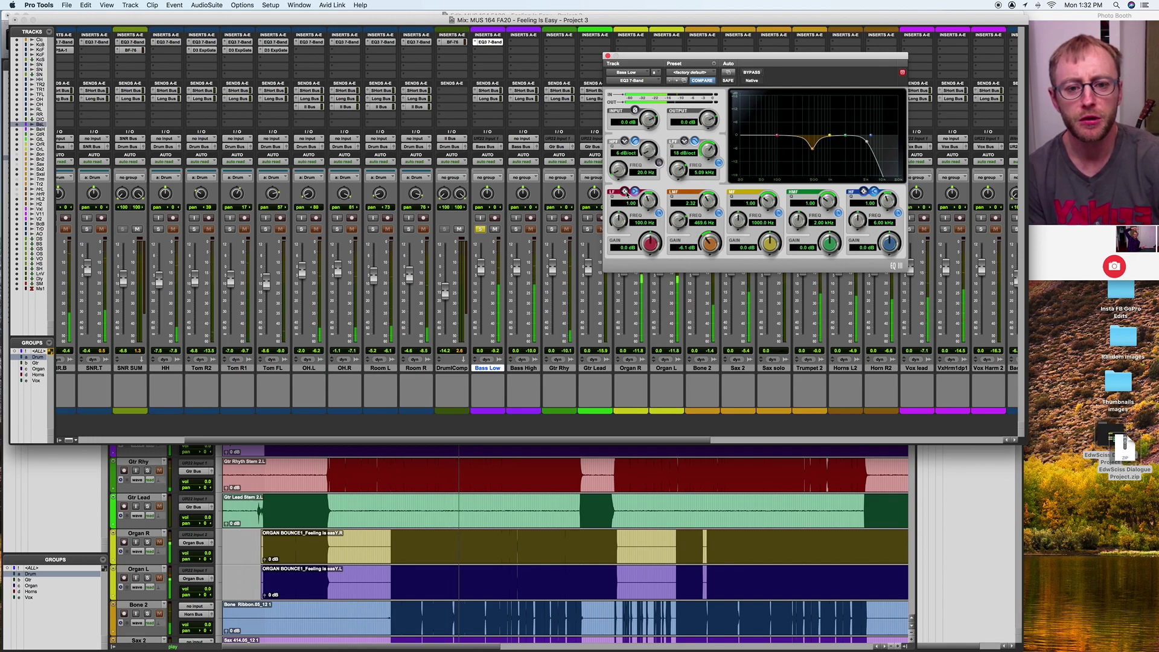
pyautogui.moveTo(778, 136); pyautogui.dragTo(772, 132)
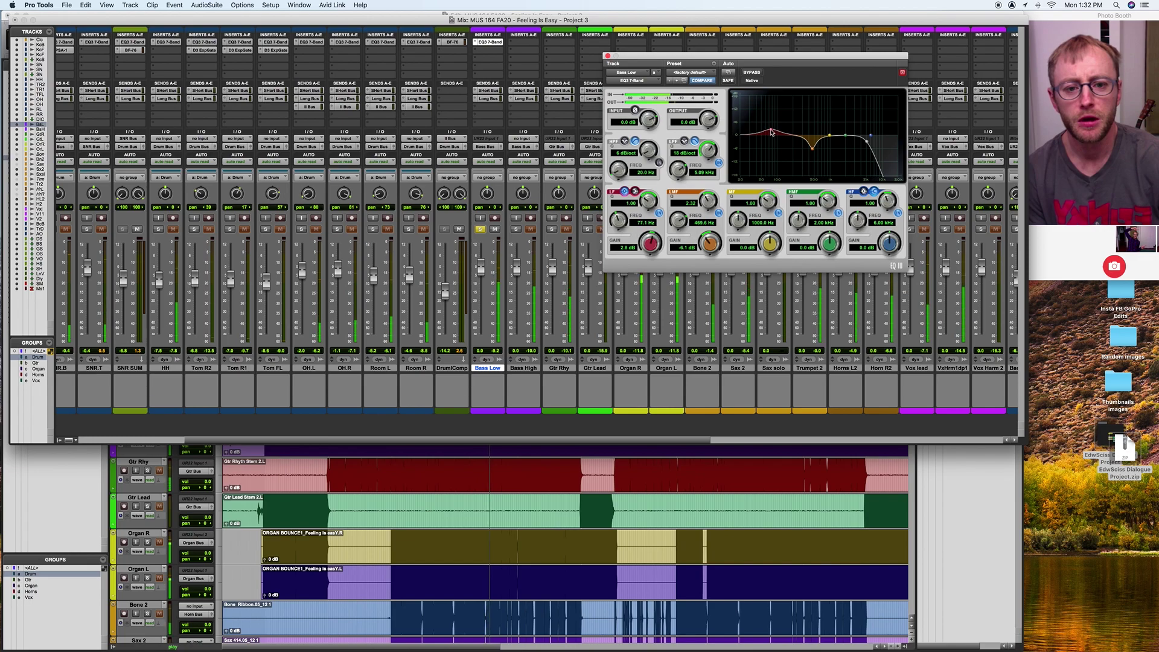
# Step: Enable the high-pass filter at about 36 Hz, 24 dB/oct, set the low-pass filter to about 1.34 kHz, 12 dB/oct, and close the EQ
pyautogui.click(660, 163)
pyautogui.moveTo(650, 152); pyautogui.dragTo(650, 136)
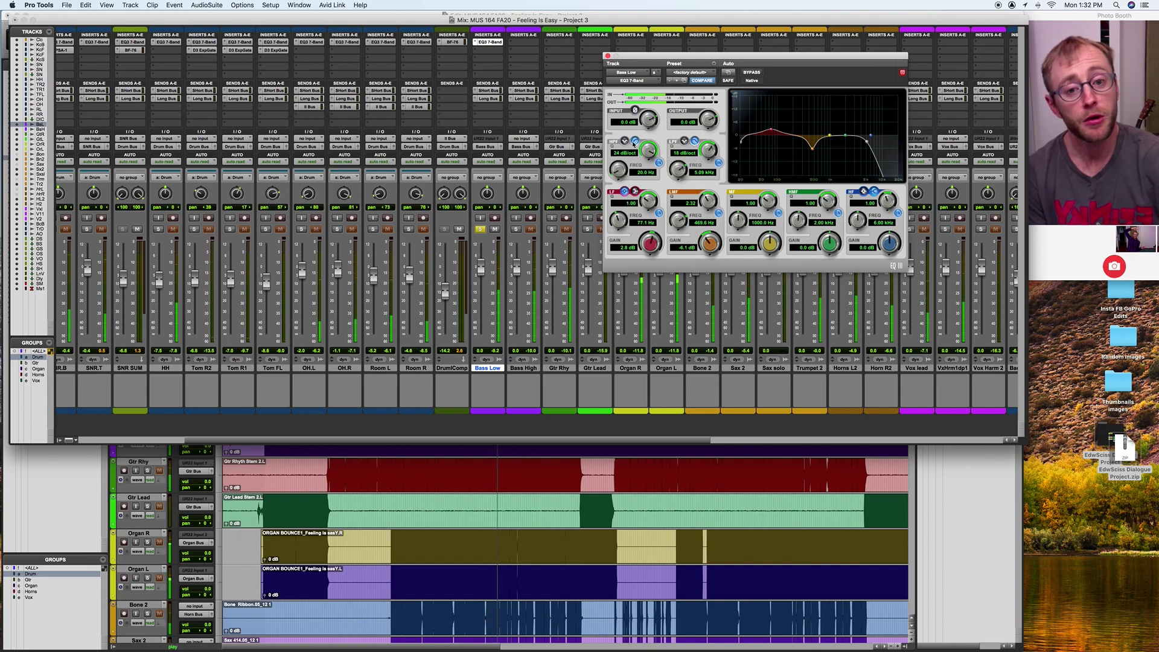
pyautogui.moveTo(619, 177); pyautogui.dragTo(621, 168)
pyautogui.moveTo(620, 164); pyautogui.dragTo(622, 161)
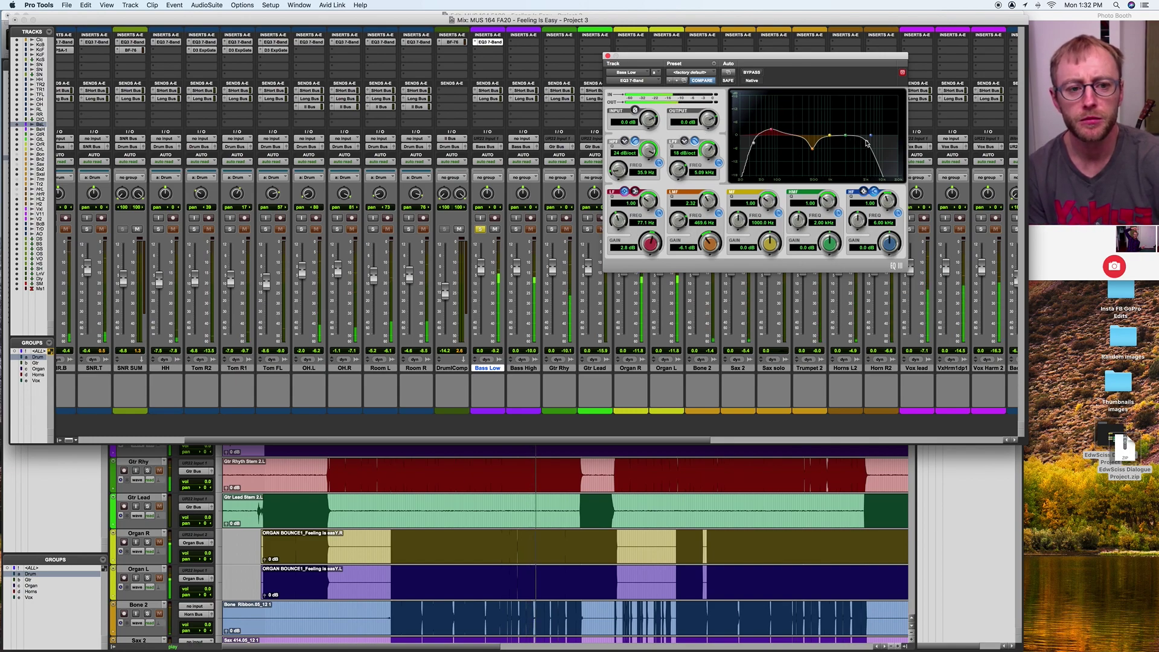
pyautogui.moveTo(705, 156); pyautogui.dragTo(688, 221)
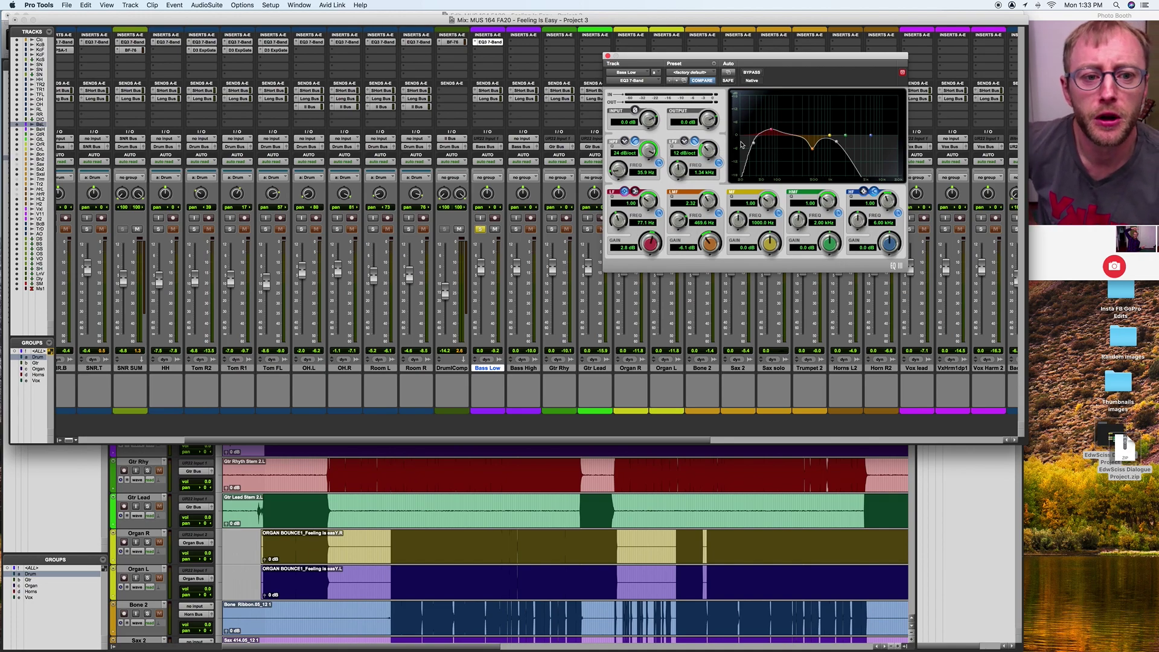
pyautogui.click(607, 56)
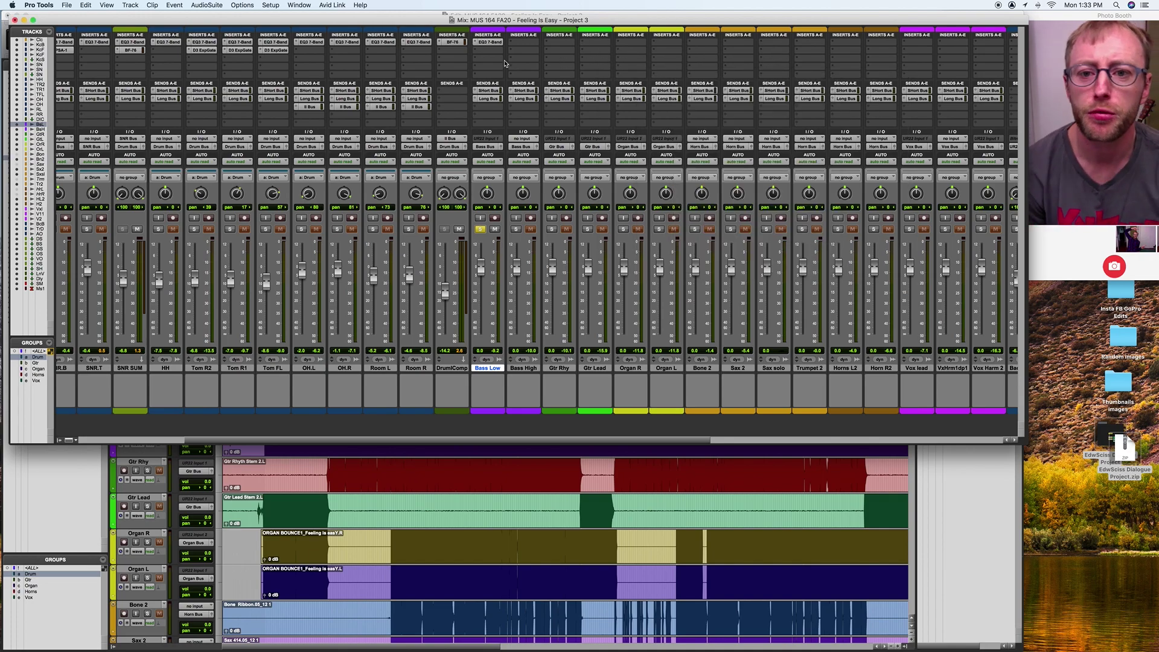
# Step: Add the BF-76 (mono) compressor to the second insert slot of the Bass Low track
pyautogui.click(490, 53)
pyautogui.moveTo(501, 50)
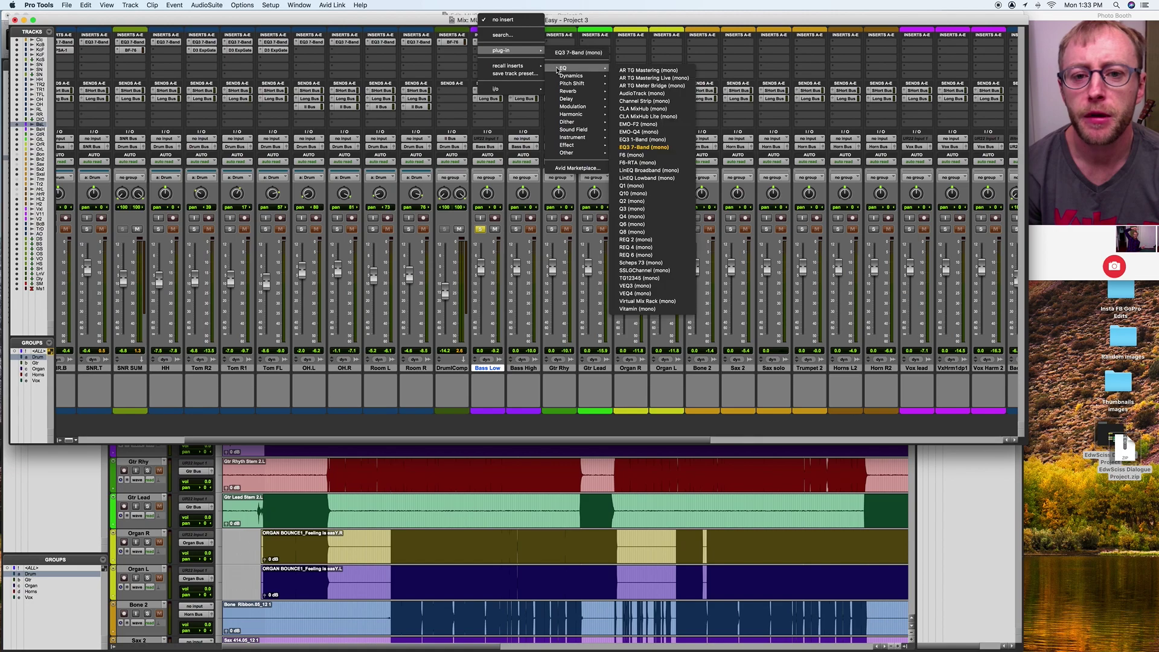
pyautogui.moveTo(568, 77)
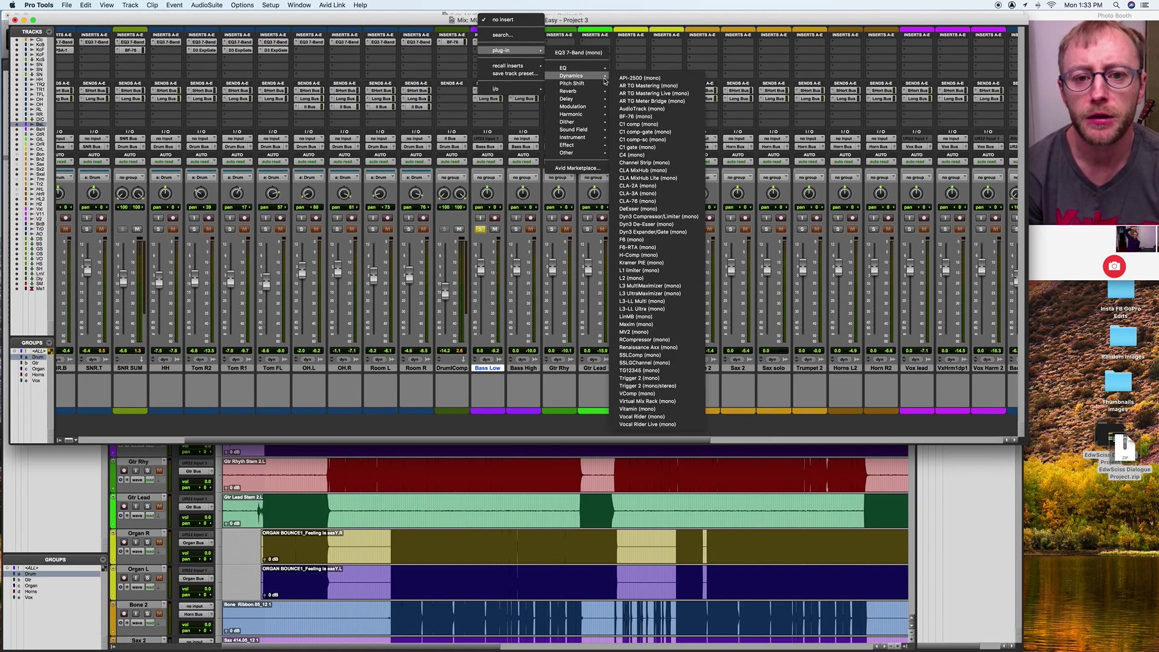
pyautogui.click(637, 116)
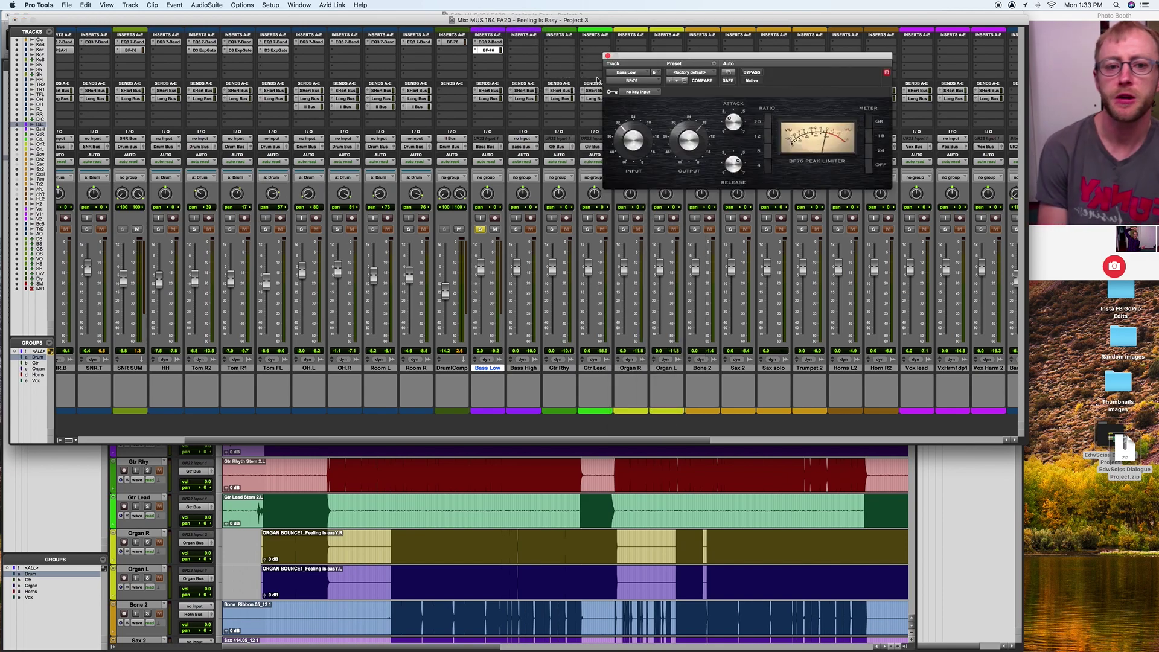
# Step: During playback, compare Bass Low with the BF-76 bypassed and active, adjust its input level, and close the plug-in
pyautogui.press('space')
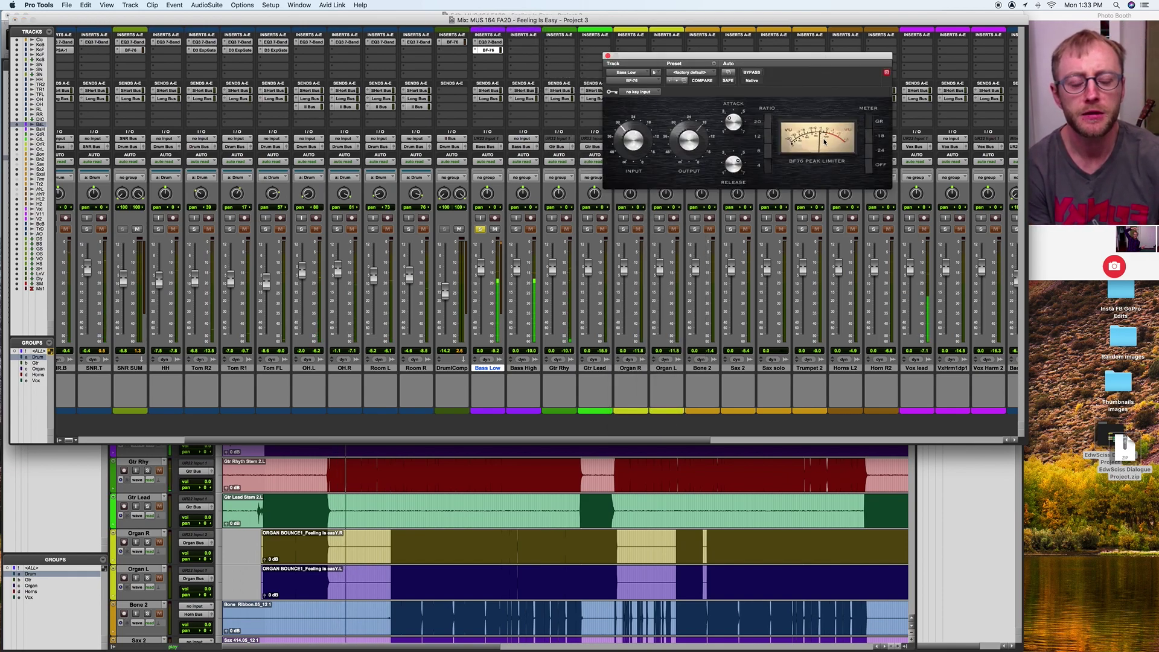
pyautogui.click(760, 74)
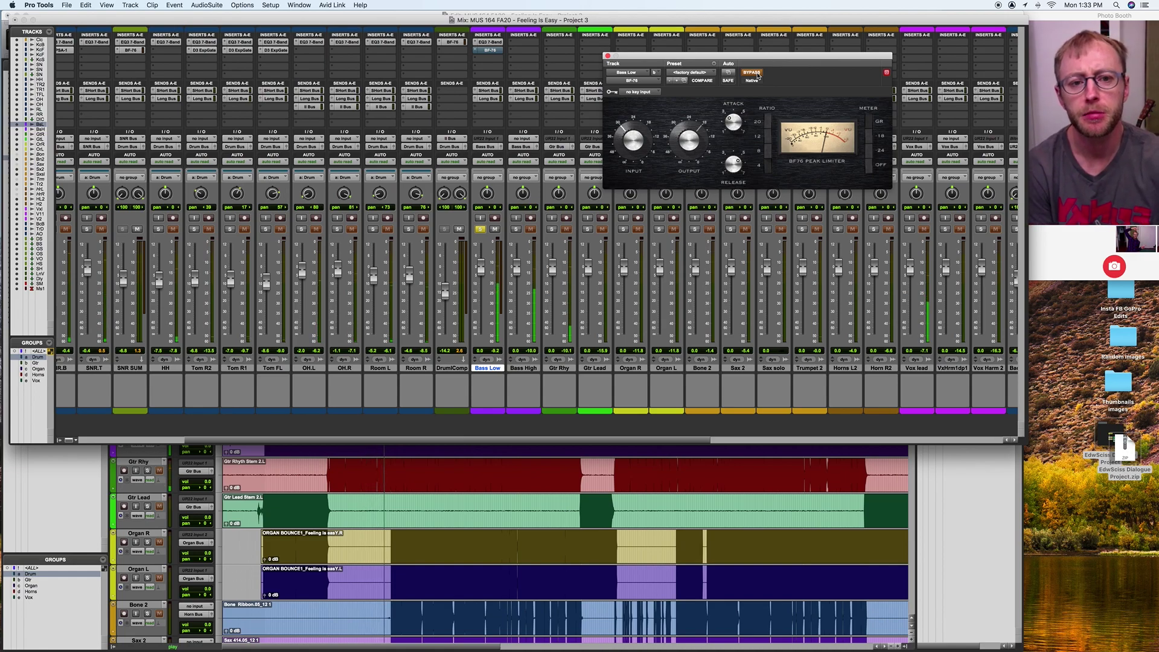
pyautogui.click(757, 75)
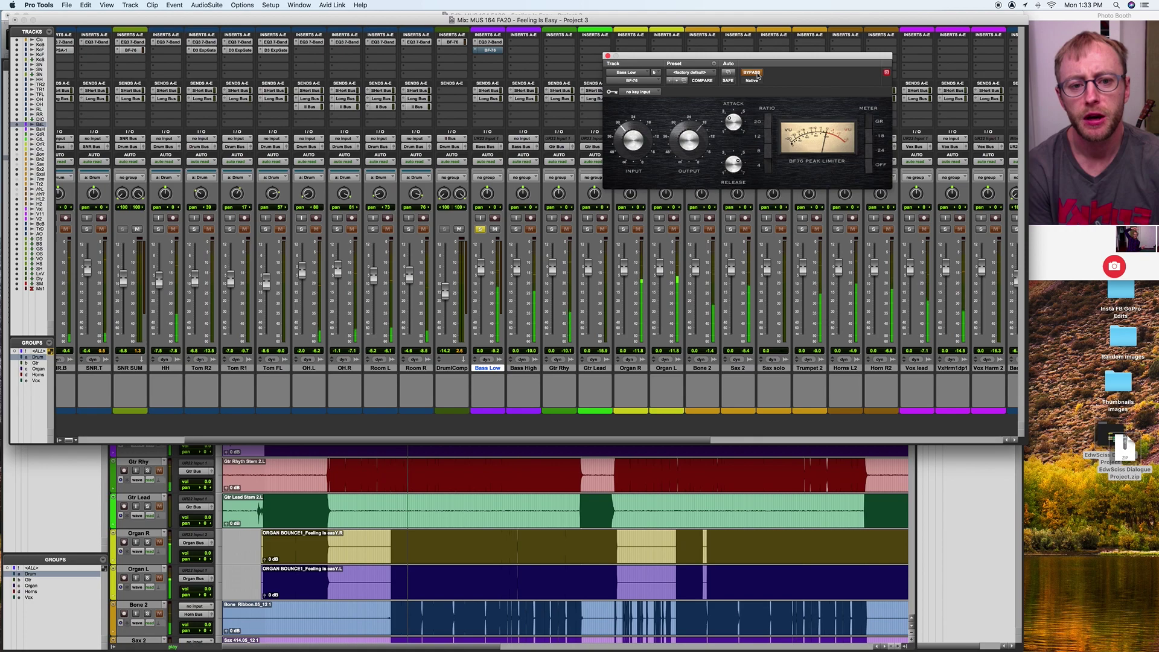
pyautogui.moveTo(626, 143); pyautogui.dragTo(628, 139)
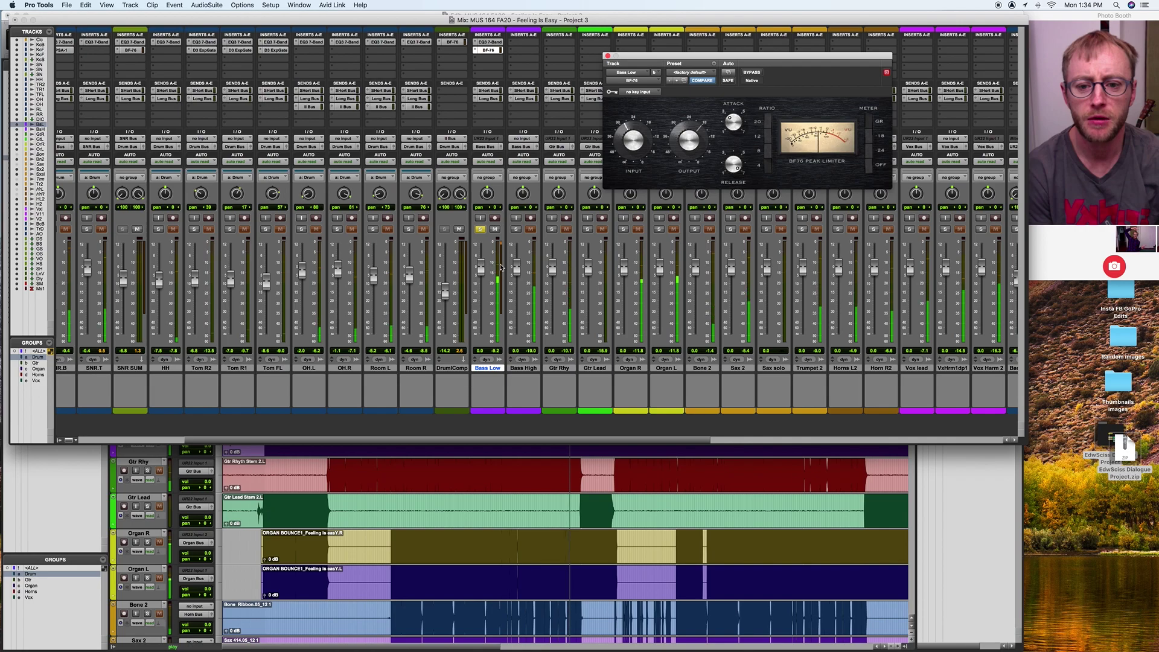
pyautogui.click(608, 57)
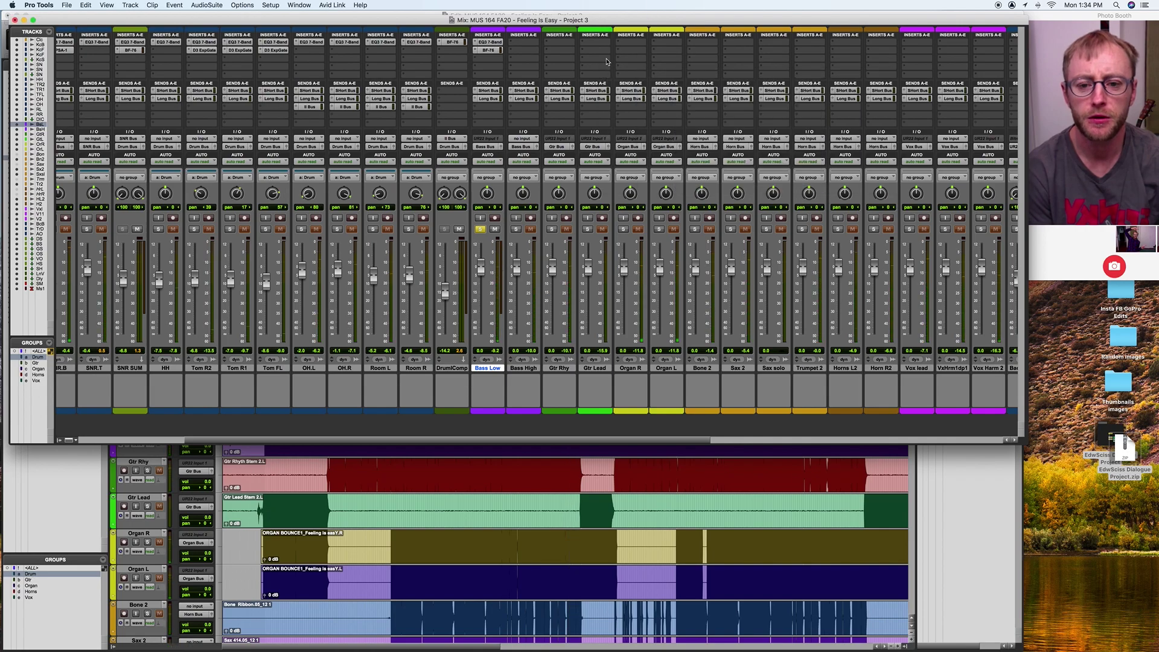
# Step: Solo Bass High instead of Bass Low and add the EQ3 7-Band (mono) plug-in to its first insert slot
pyautogui.click(516, 45)
pyautogui.moveTo(529, 42)
pyautogui.click(524, 188)
pyautogui.click(517, 43)
pyautogui.moveTo(534, 43)
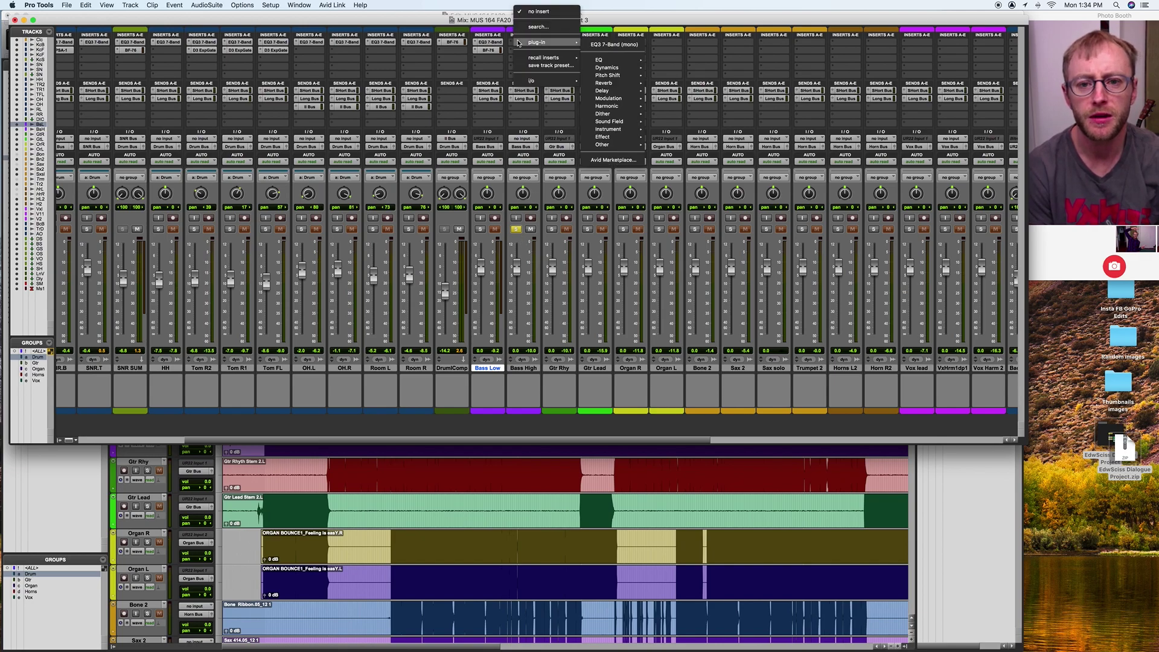
pyautogui.moveTo(612, 68)
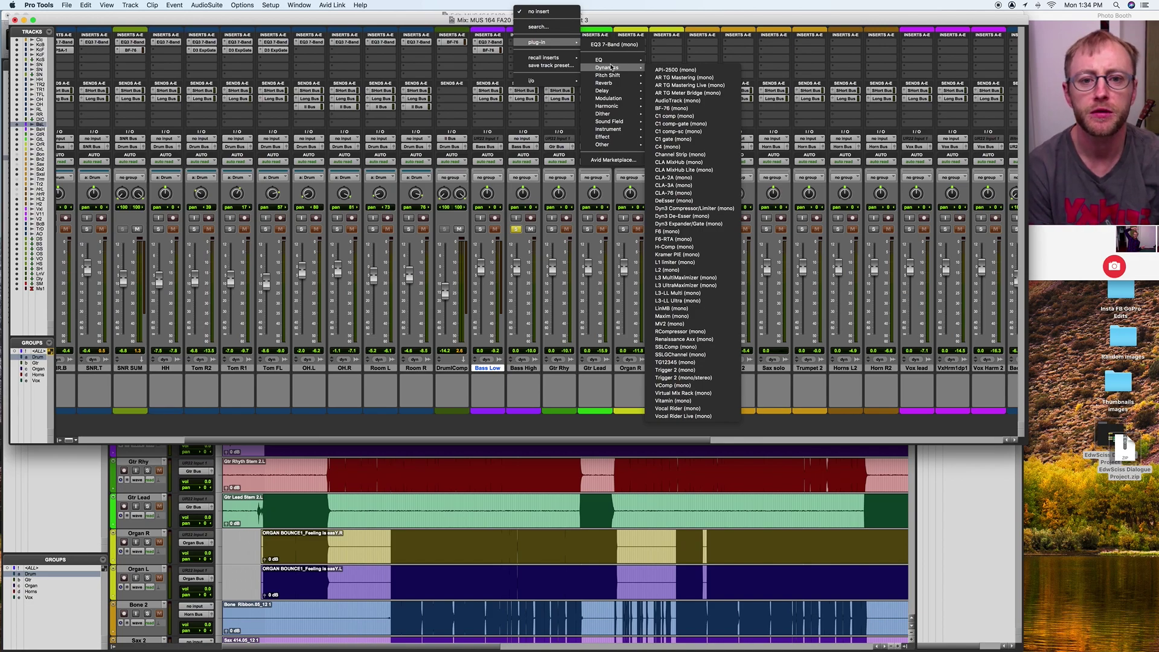
pyautogui.click(613, 45)
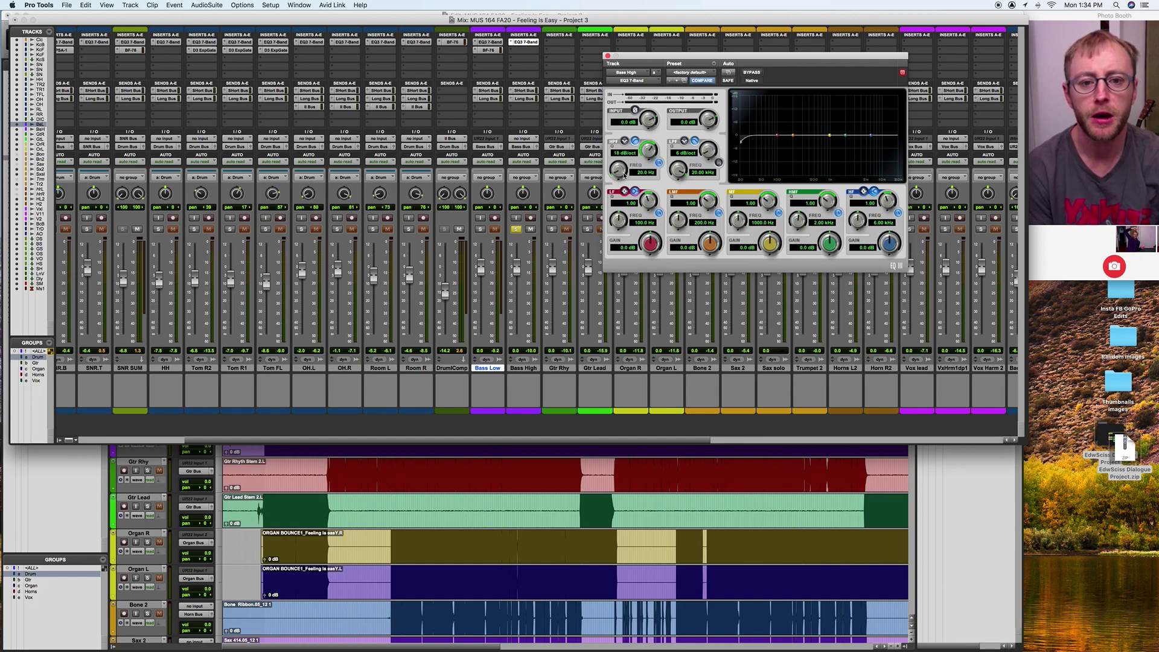
# Step: Set the Bass High EQ's high-pass filter to about 288 Hz with an 18 dB/oct slope while the song plays
pyautogui.moveTo(620, 163); pyautogui.dragTo(626, 148)
pyautogui.press('space')
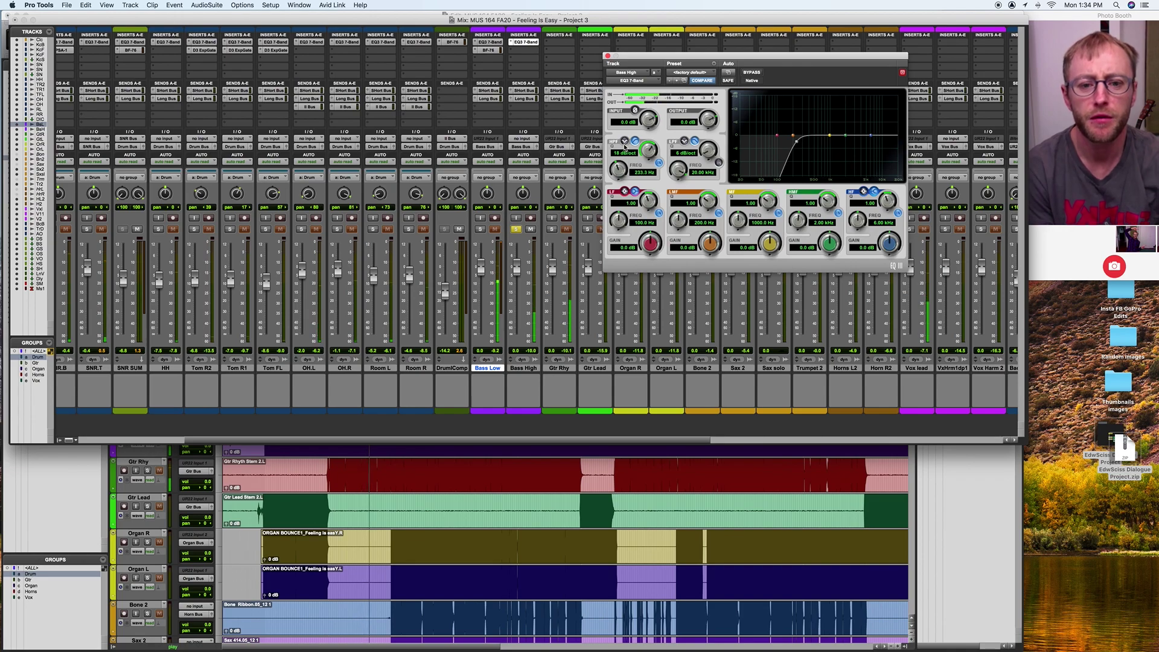
pyautogui.moveTo(620, 173); pyautogui.dragTo(620, 169)
pyautogui.moveTo(707, 61); pyautogui.dragTo(657, 62)
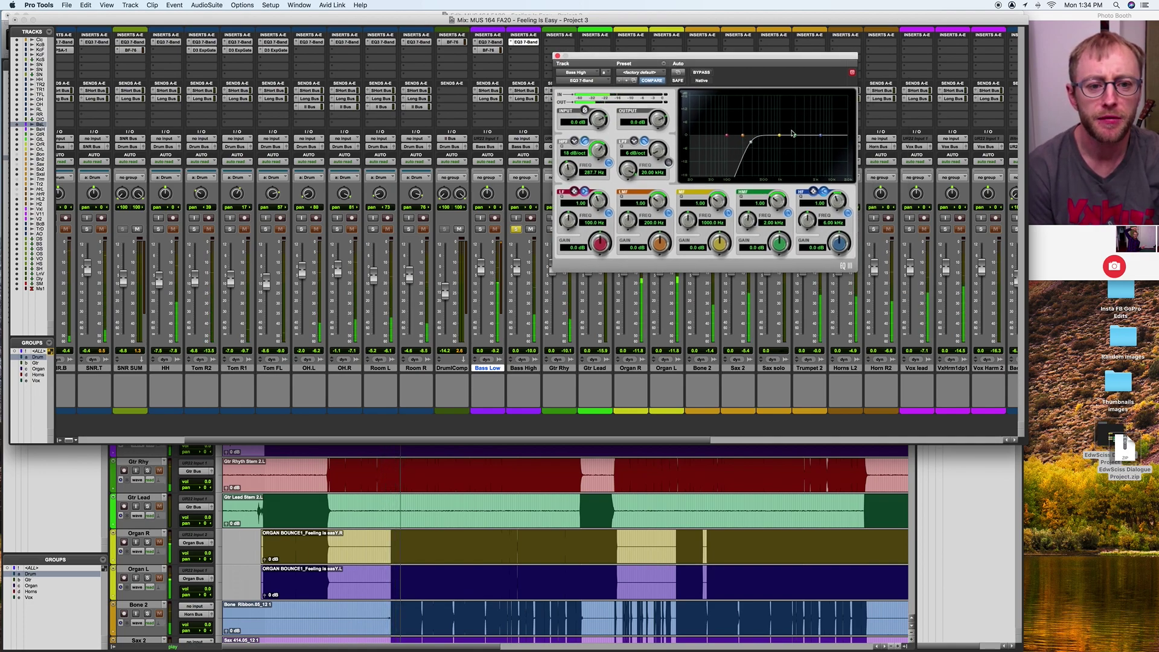
# Step: Sweep a narrow high-mid boost with a Q of 4.22 around 1 kHz, return its gain to about 0 dB, and close the EQ
pyautogui.moveTo(794, 135); pyautogui.dragTo(794, 128)
pyautogui.moveTo(778, 202); pyautogui.dragTo(782, 185)
pyautogui.moveTo(796, 129)
pyautogui.mouseDown()
pyautogui.moveTo(765, 125)
pyautogui.moveTo(780, 124)
pyautogui.mouseUp()
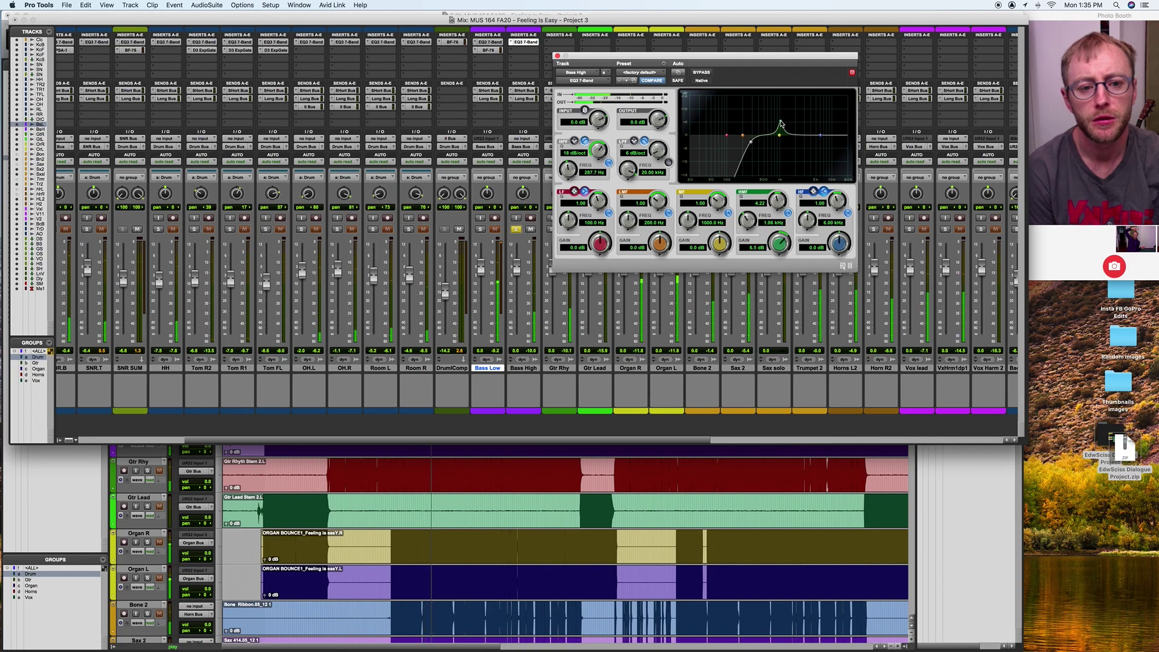
pyautogui.moveTo(782, 125)
pyautogui.mouseDown()
pyautogui.moveTo(837, 116)
pyautogui.moveTo(772, 118)
pyautogui.moveTo(780, 136)
pyautogui.mouseUp()
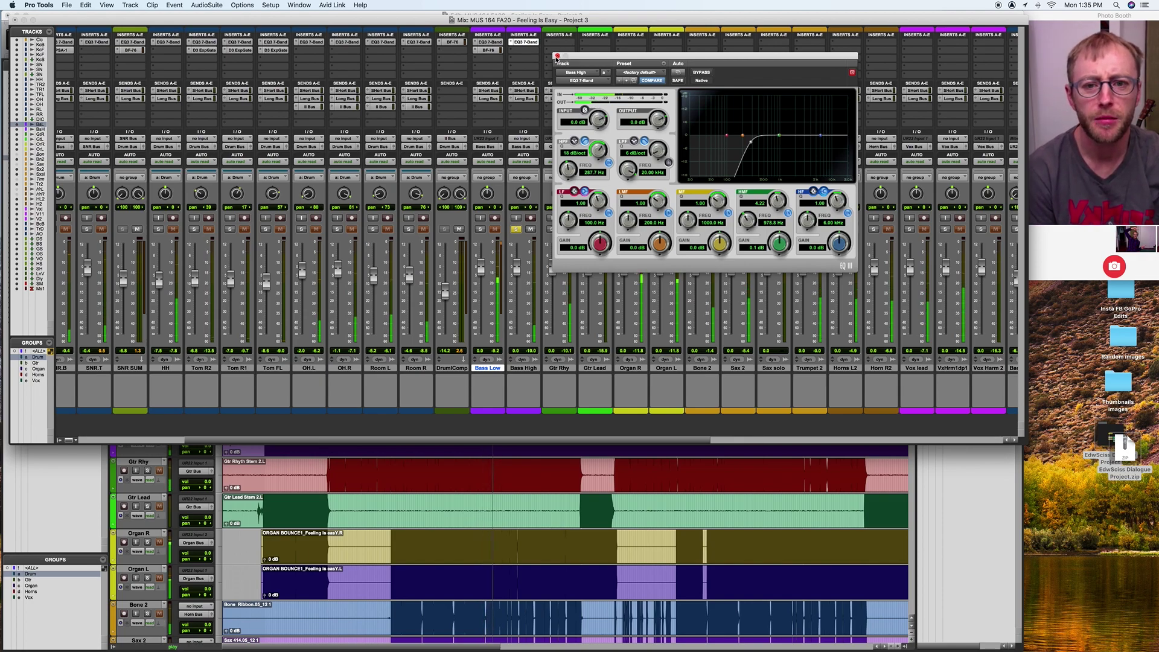
pyautogui.press('super+w')
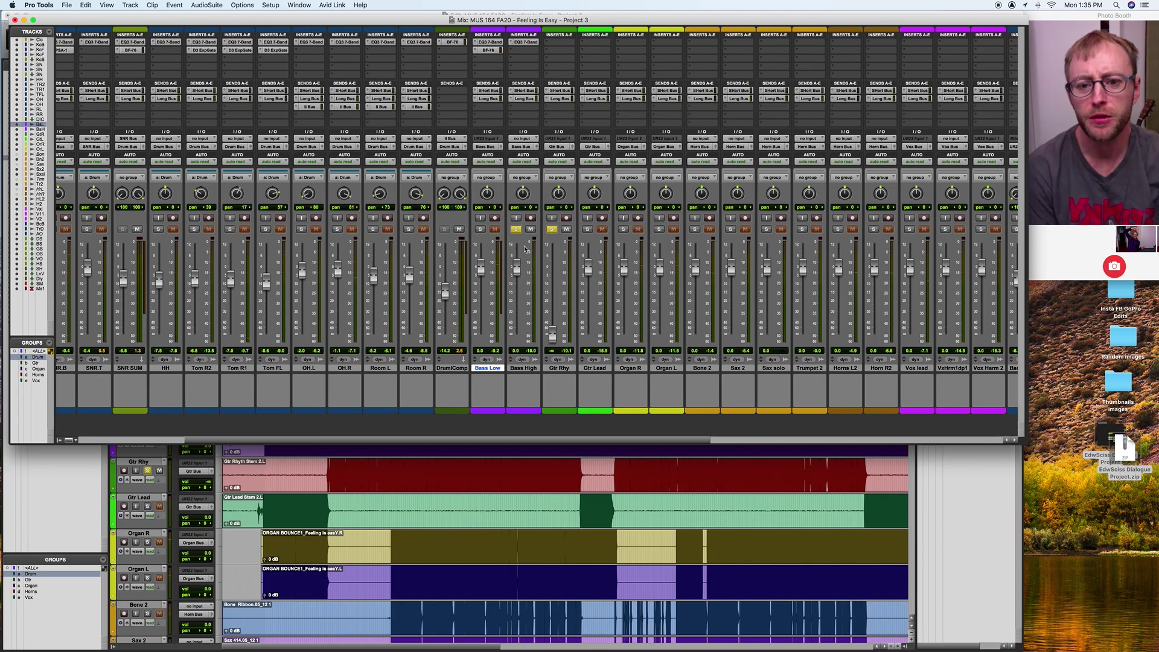
# Step: Take Gtr Rhy out of solo, solo Bass Low together with Bass High, and slightly adjust Bass High's fader during playback
pyautogui.click(552, 229)
pyautogui.keyDown('super'); pyautogui.click(552, 229); pyautogui.keyUp('super')
pyautogui.click(515, 229)
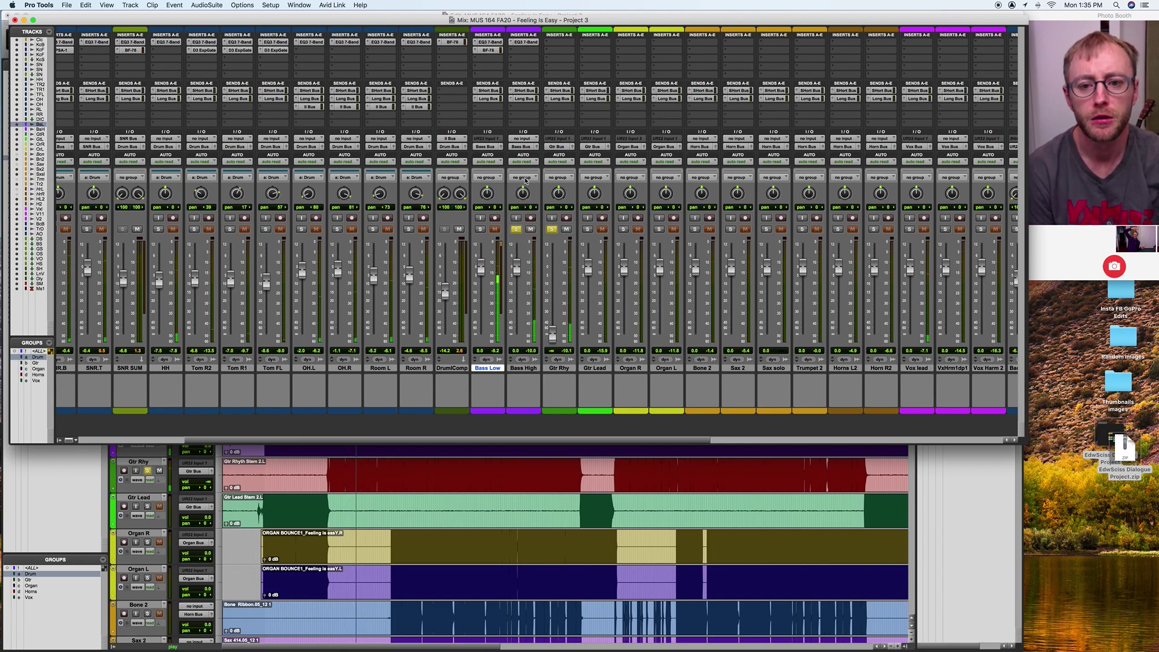
pyautogui.moveTo(552, 336)
pyautogui.mouseDown()
pyautogui.moveTo(553, 294)
pyautogui.moveTo(552, 336)
pyautogui.mouseUp()
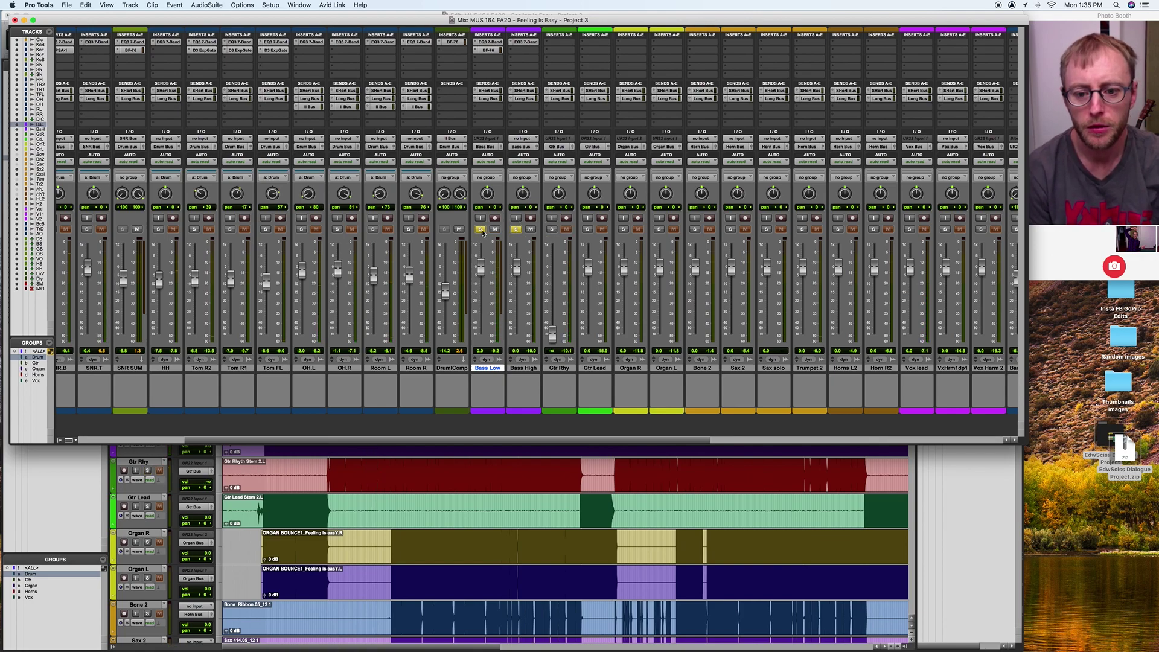
pyautogui.moveTo(515, 266)
pyautogui.mouseDown()
pyautogui.moveTo(520, 342)
pyautogui.moveTo(519, 270)
pyautogui.mouseUp()
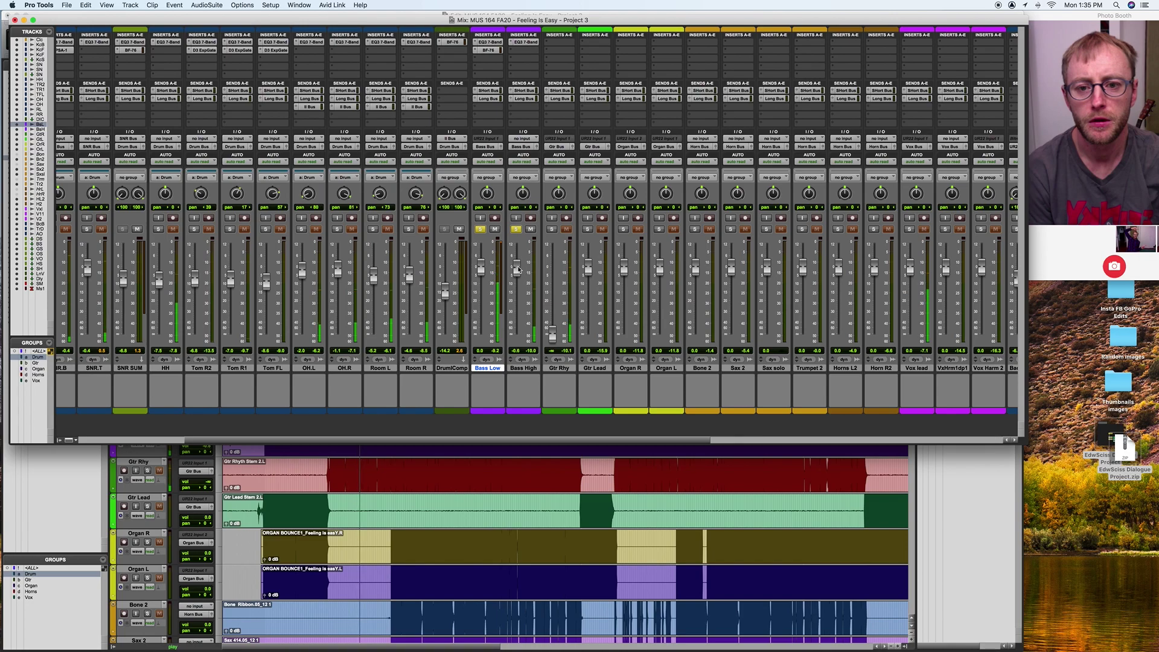
pyautogui.press('space')
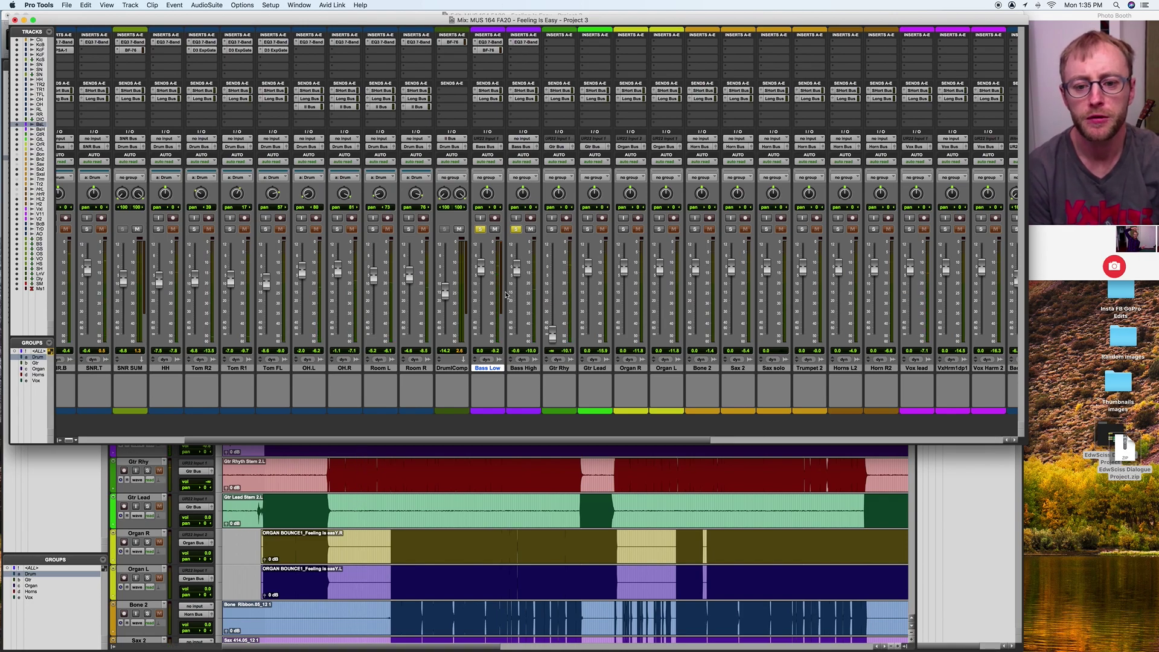
# Step: Add the BF-76 (mono) compressor to the second insert slot of the Bass High track
pyautogui.click(521, 53)
pyautogui.moveTo(610, 75)
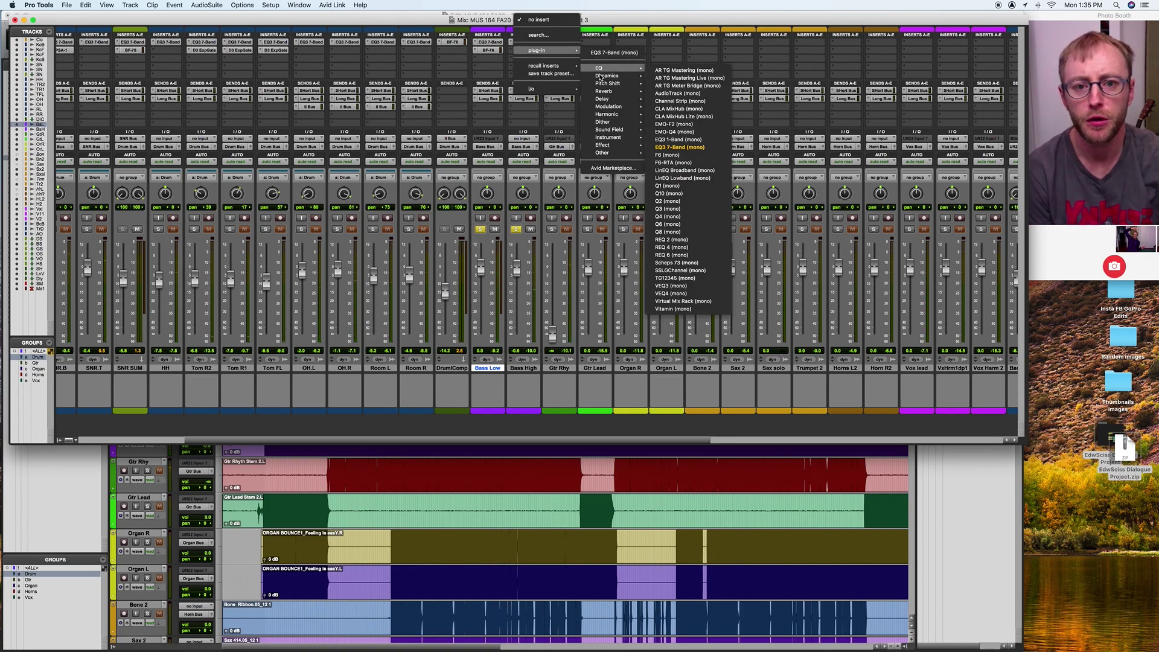
pyautogui.click(684, 116)
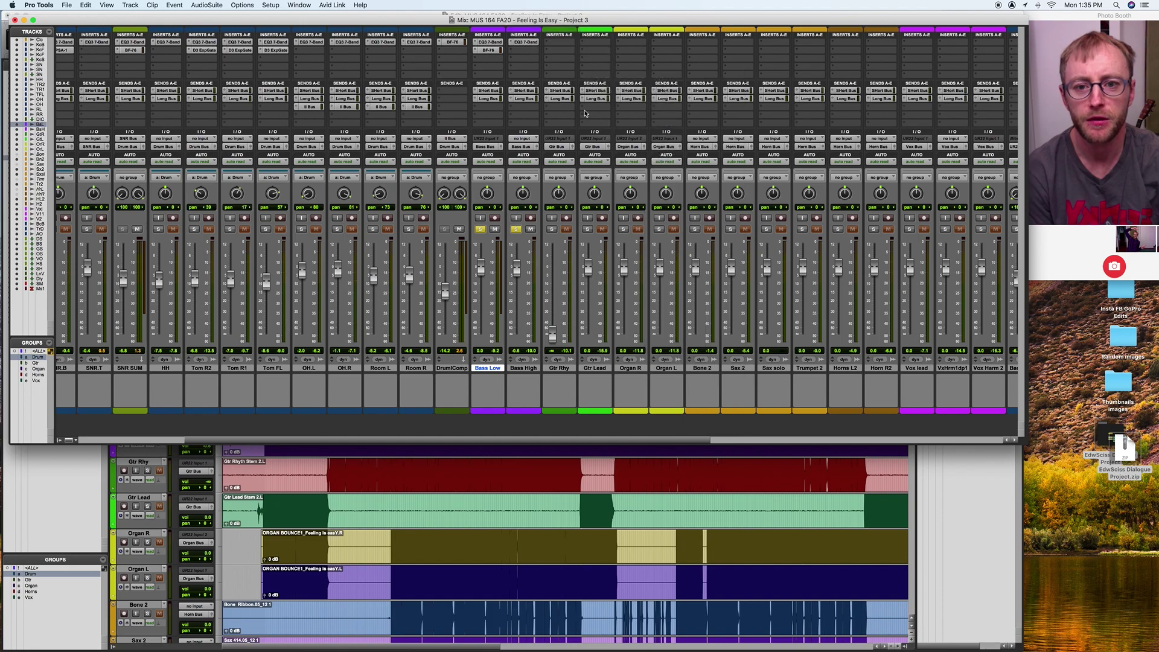
# Step: During playback, adjust the Bass High compressor's input level, take Bass Low out of solo, and close the BF-76
pyautogui.press('space')
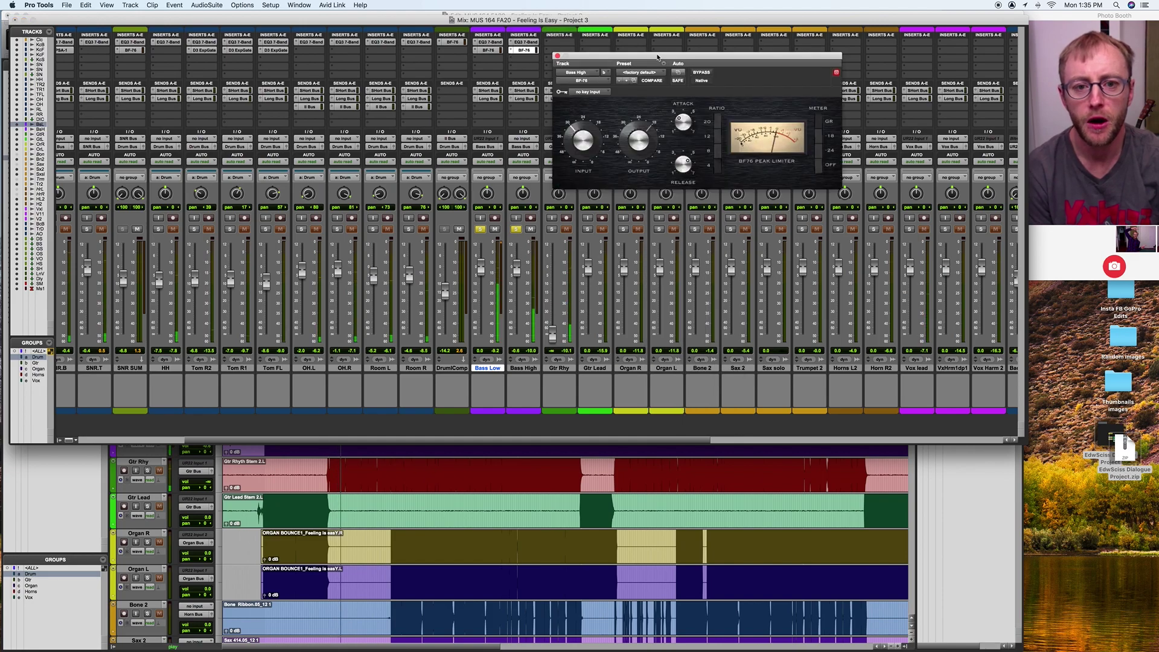
pyautogui.moveTo(587, 56); pyautogui.dragTo(636, 57)
pyautogui.moveTo(628, 138); pyautogui.dragTo(626, 131)
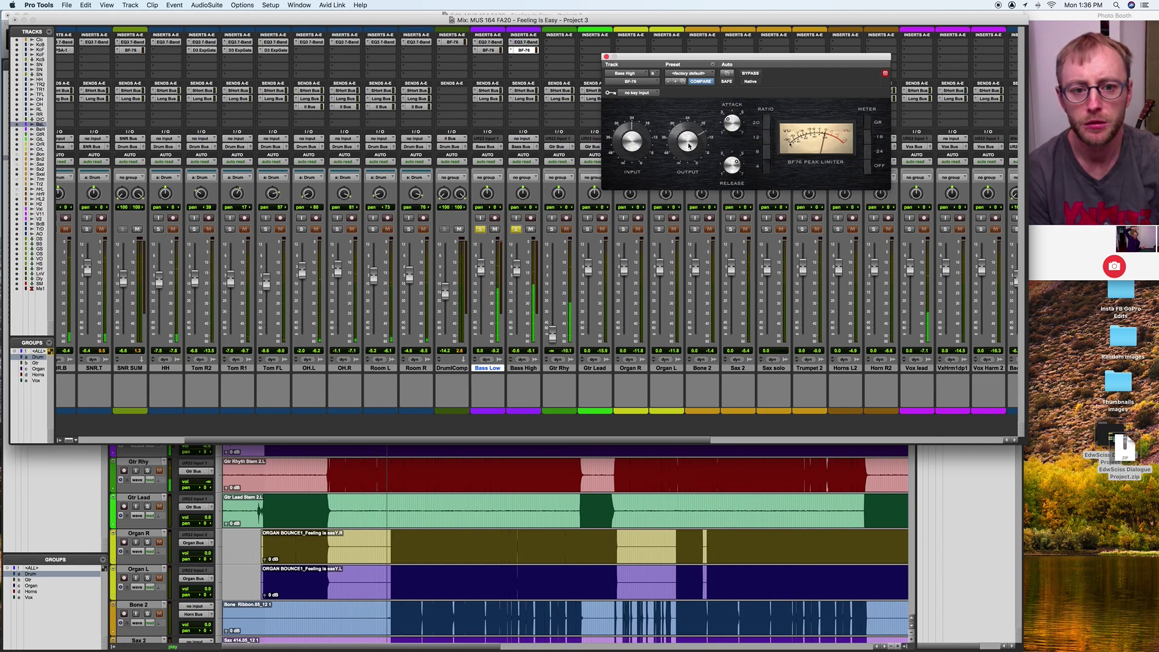
pyautogui.click(516, 230)
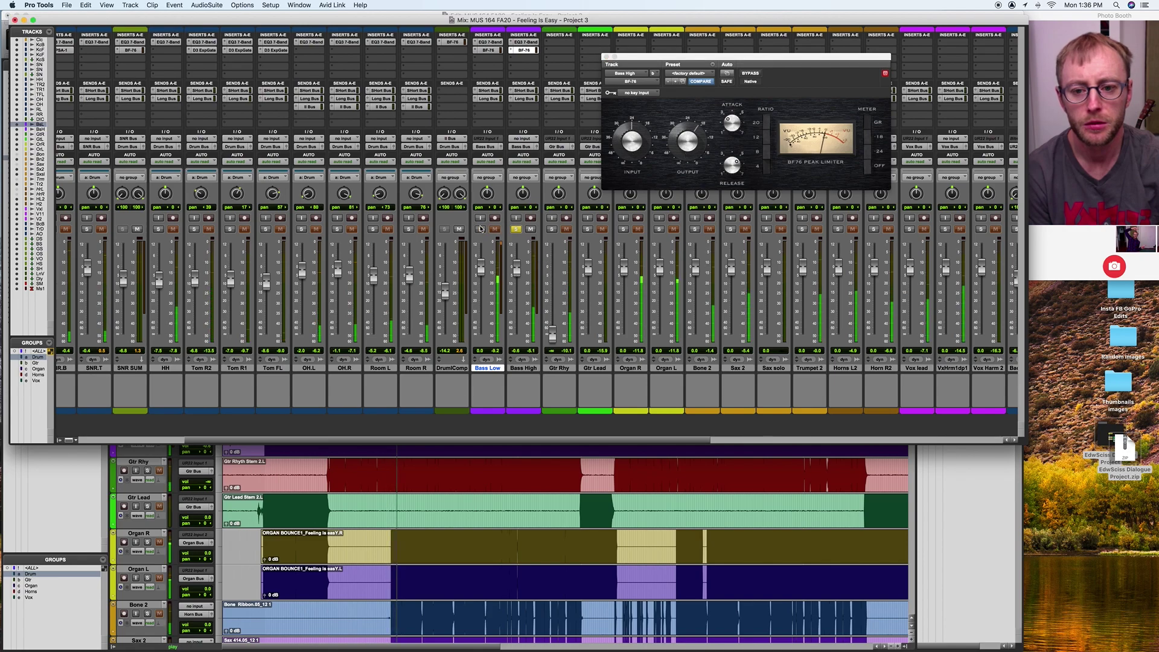
pyautogui.click(631, 137)
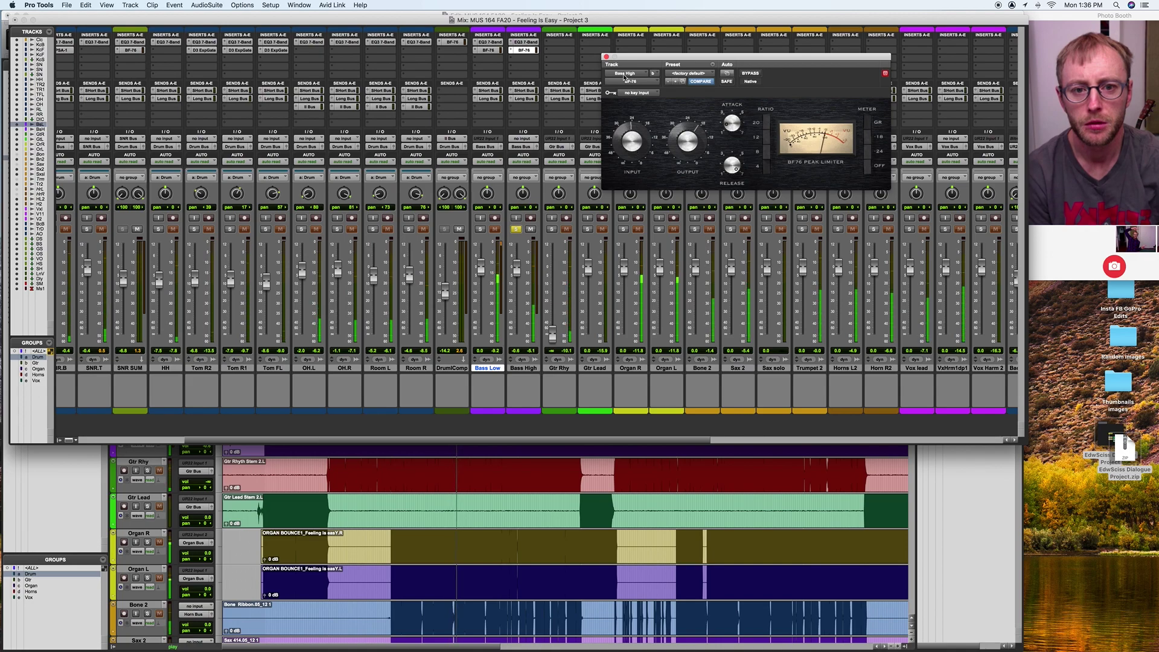
pyautogui.click(606, 57)
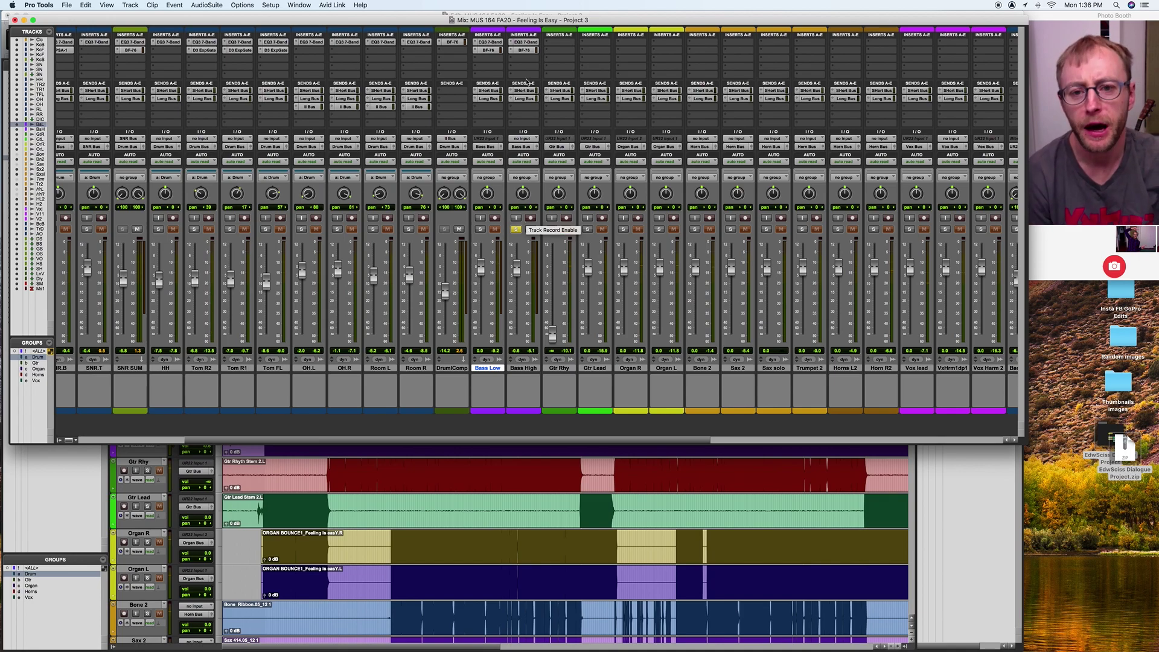
# Step: Move Bass High's BF-76 to the third insert slot and add the SansAmp PSA-1 (mono) to the second slot
pyautogui.moveTo(522, 50); pyautogui.dragTo(518, 60)
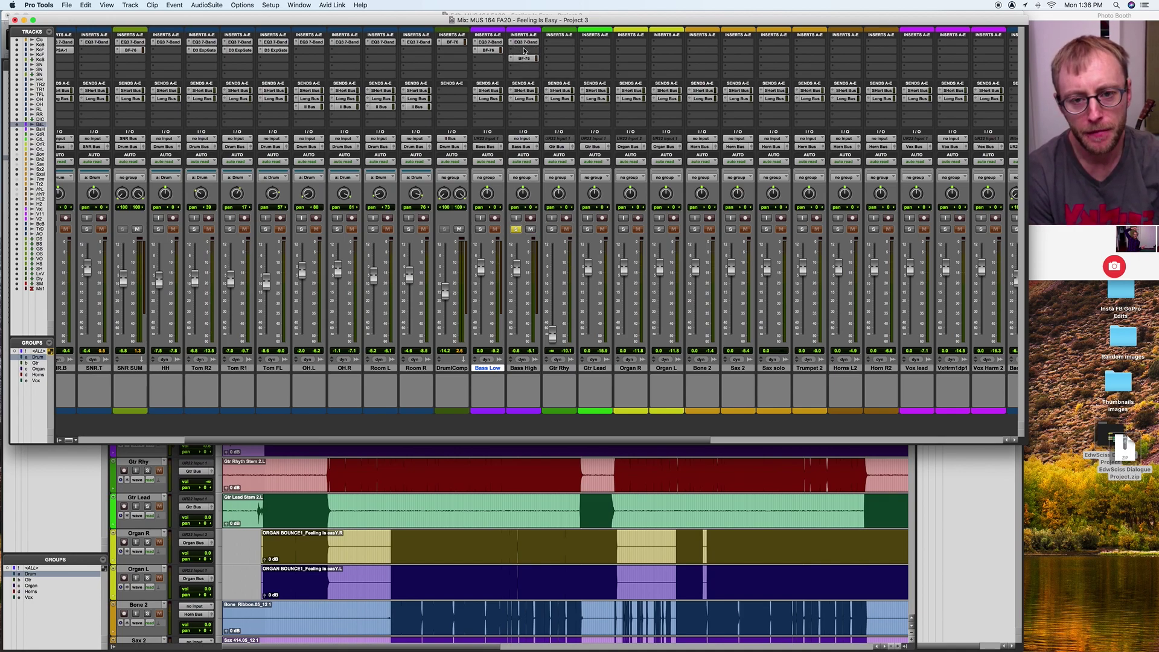
pyautogui.click(524, 50)
pyautogui.moveTo(547, 50)
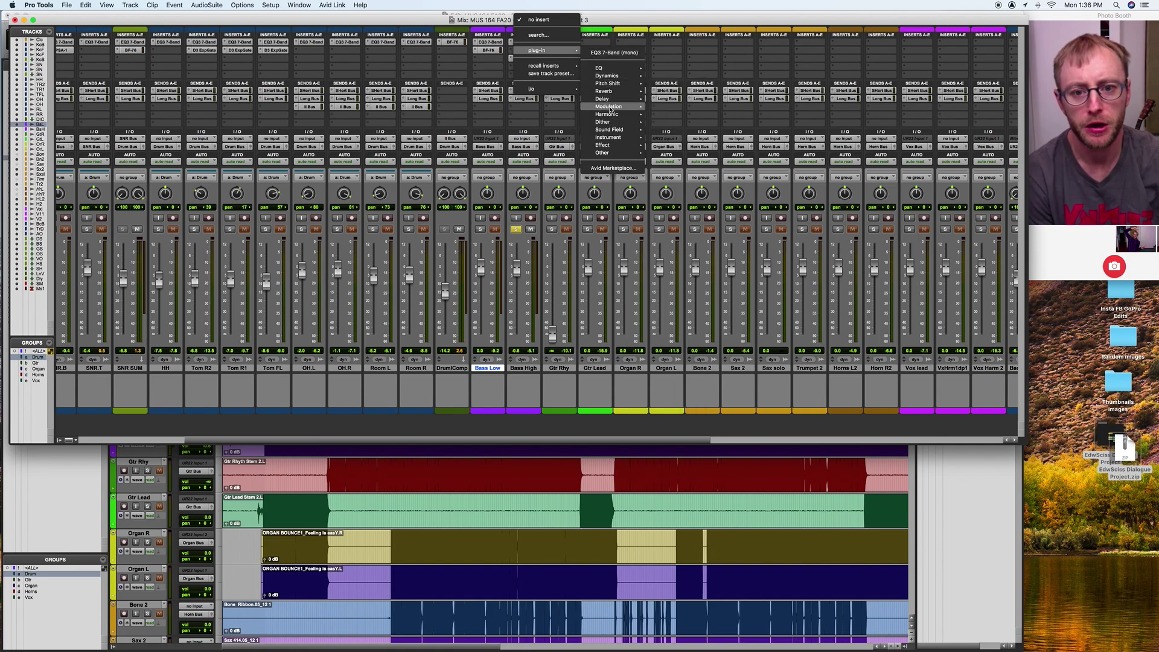
pyautogui.moveTo(612, 116)
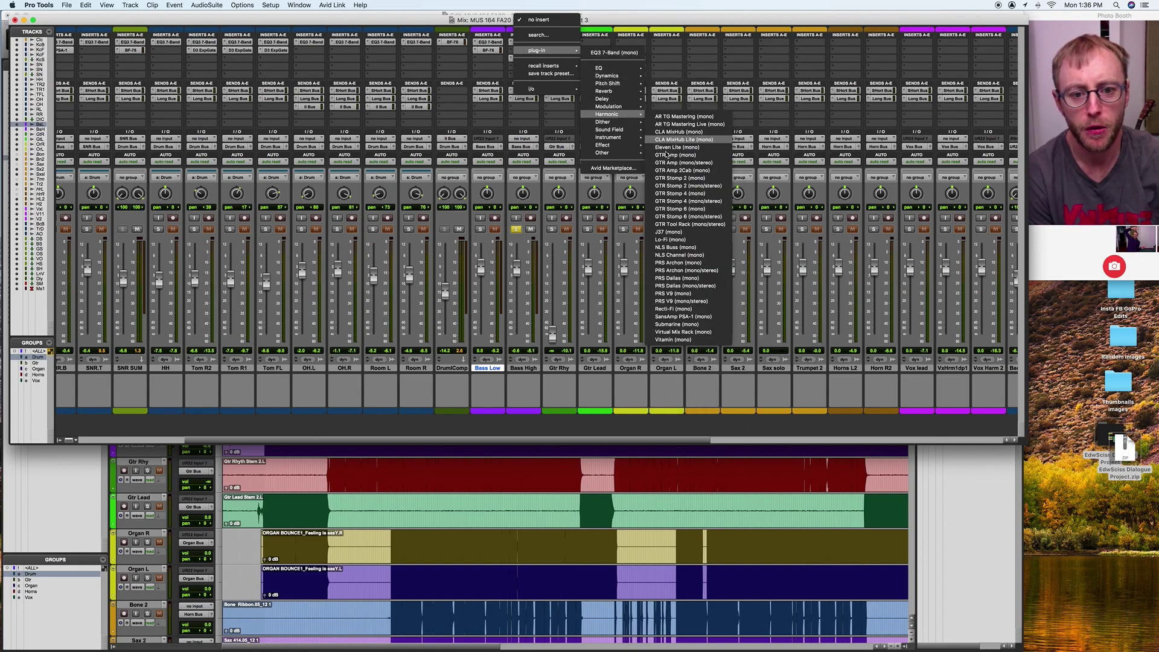
pyautogui.click(692, 317)
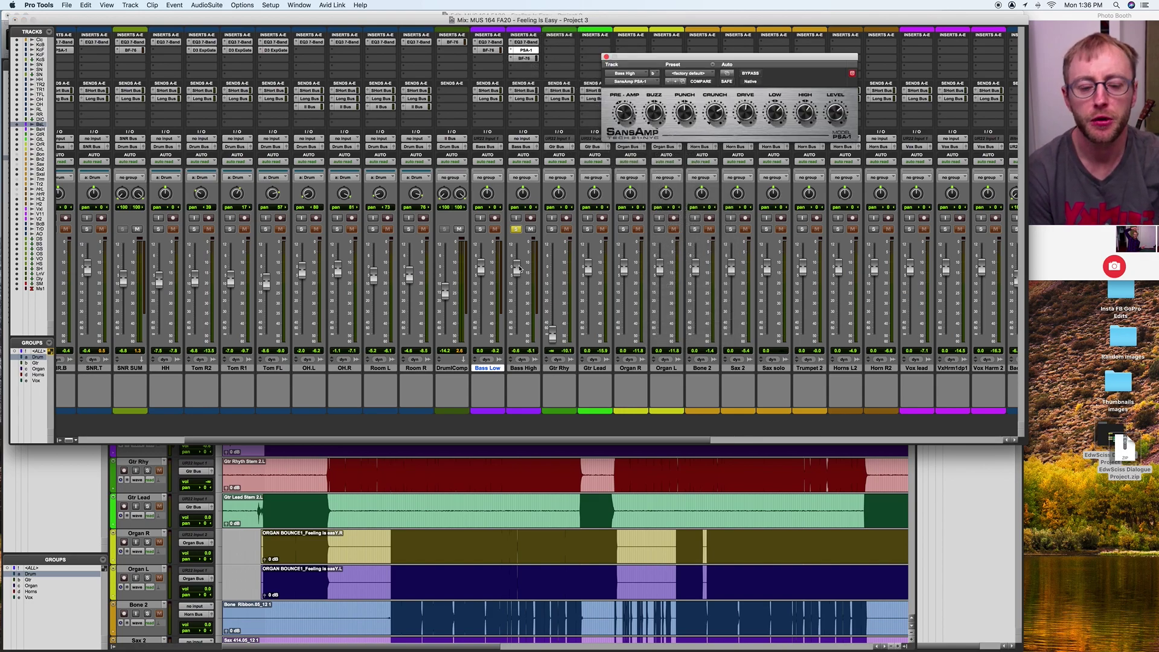
# Step: During playback, turn down the SansAmp's Crunch on Bass High and lower the track's fader slightly
pyautogui.hscroll(-1, 490, 221)
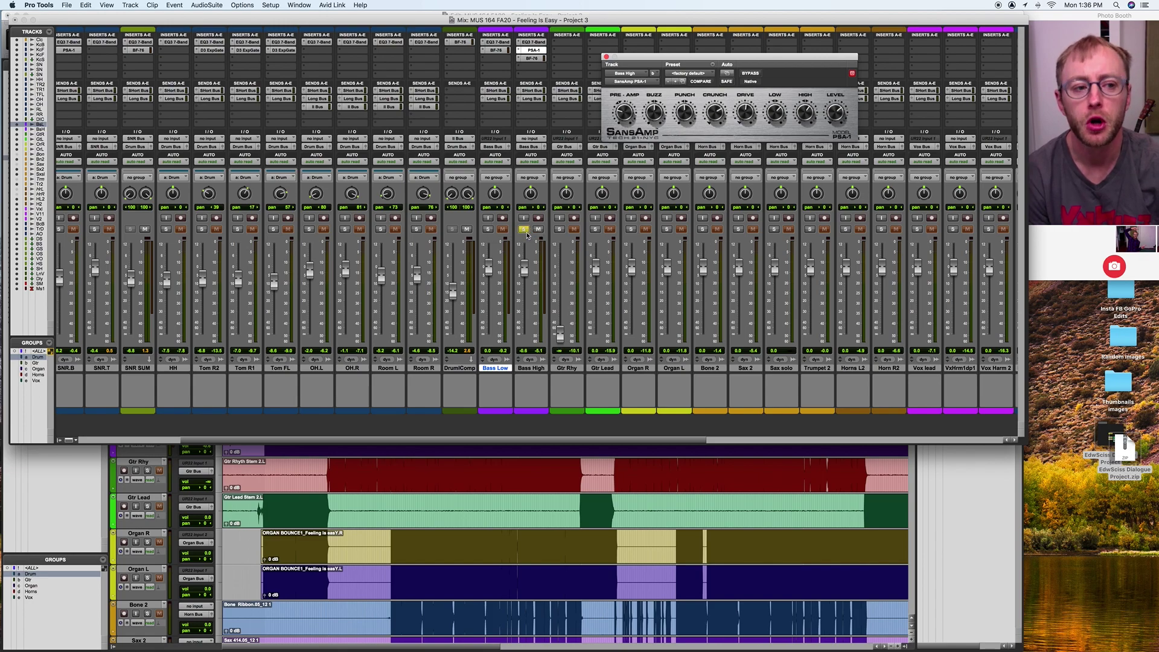
pyautogui.press('space')
pyautogui.moveTo(718, 113)
pyautogui.mouseDown()
pyautogui.moveTo(719, 102)
pyautogui.moveTo(747, 101)
pyautogui.moveTo(710, 126)
pyautogui.mouseUp()
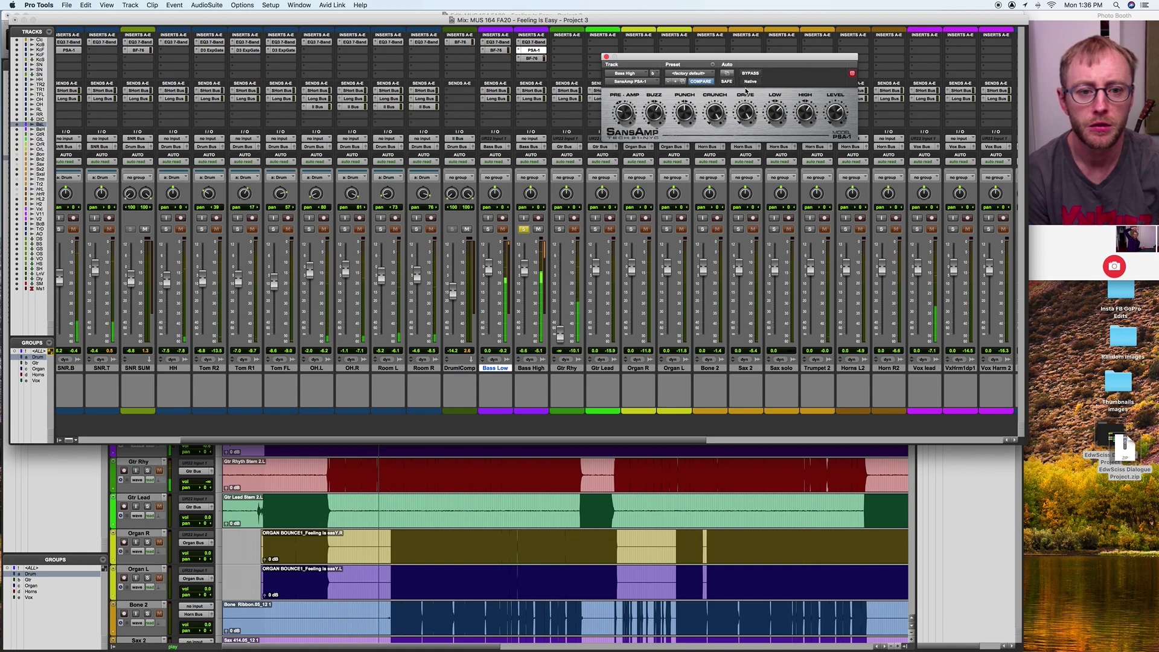
pyautogui.moveTo(526, 269)
pyautogui.mouseDown()
pyautogui.moveTo(527, 302)
pyautogui.moveTo(527, 267)
pyautogui.mouseUp()
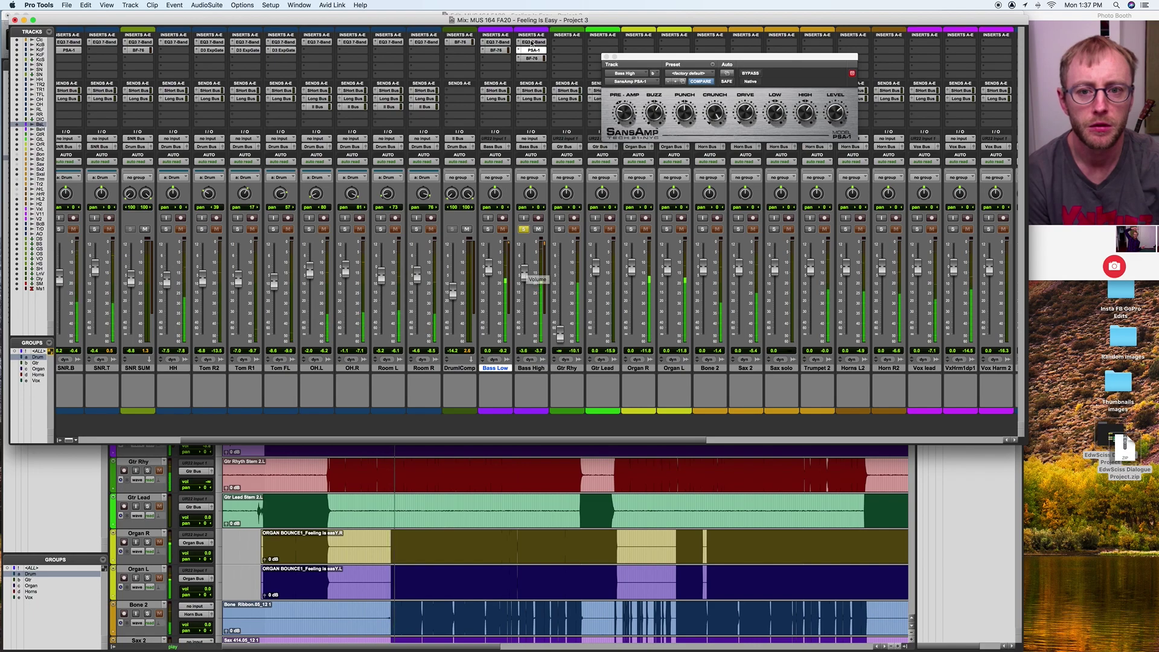
# Step: In Bass High's EQ3 7-Band, set the low-pass filter to 12 dB/oct at 3.13 kHz and close the plug-in
pyautogui.click(532, 42)
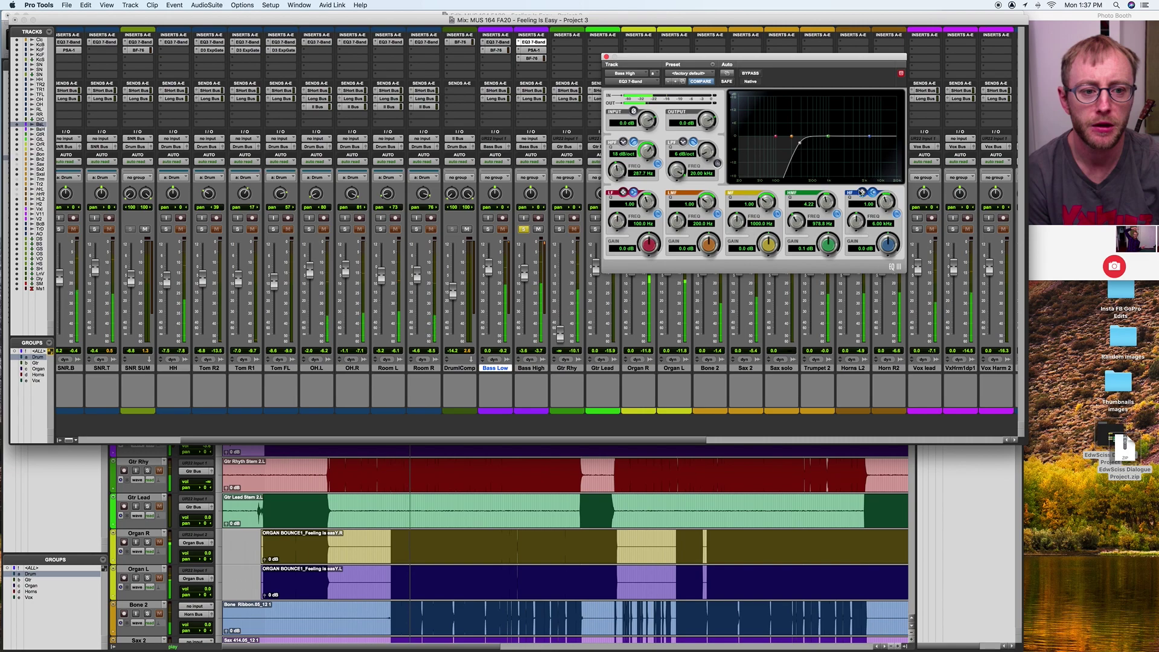
pyautogui.moveTo(707, 153); pyautogui.dragTo(686, 223)
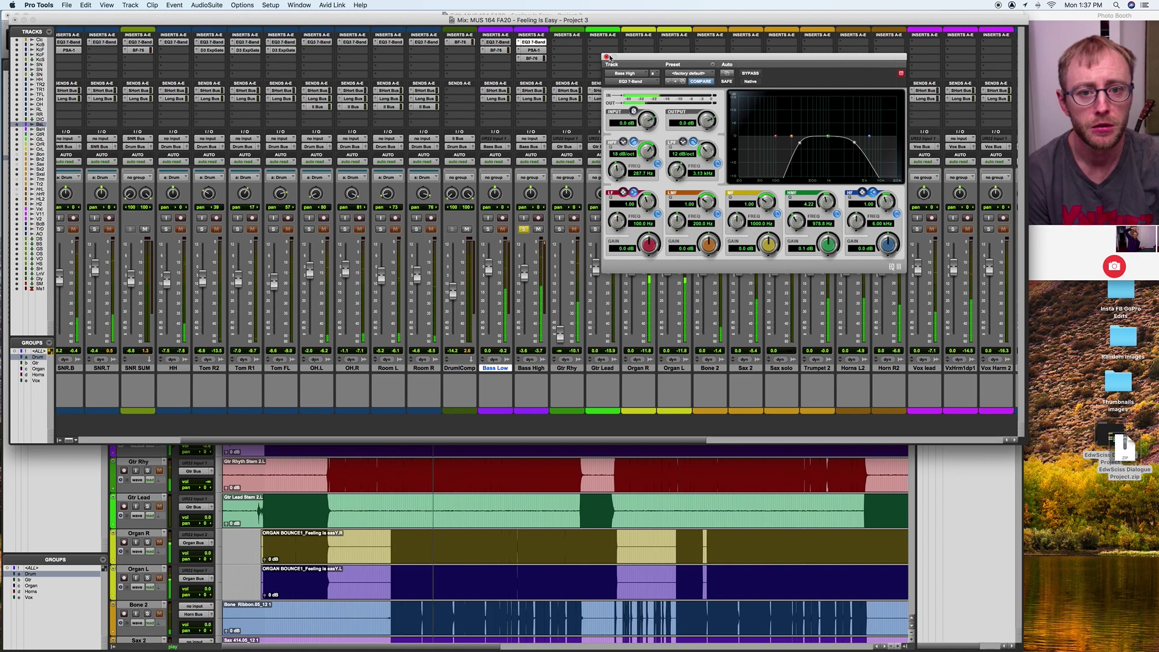
pyautogui.click(607, 56)
# Step: Solo Bass Low together with Bass High and rebalance Bass High's fader from silence during playback, comparing with its SansAmp PSA-1 bypassed
pyautogui.moveTo(525, 275); pyautogui.dragTo(525, 336)
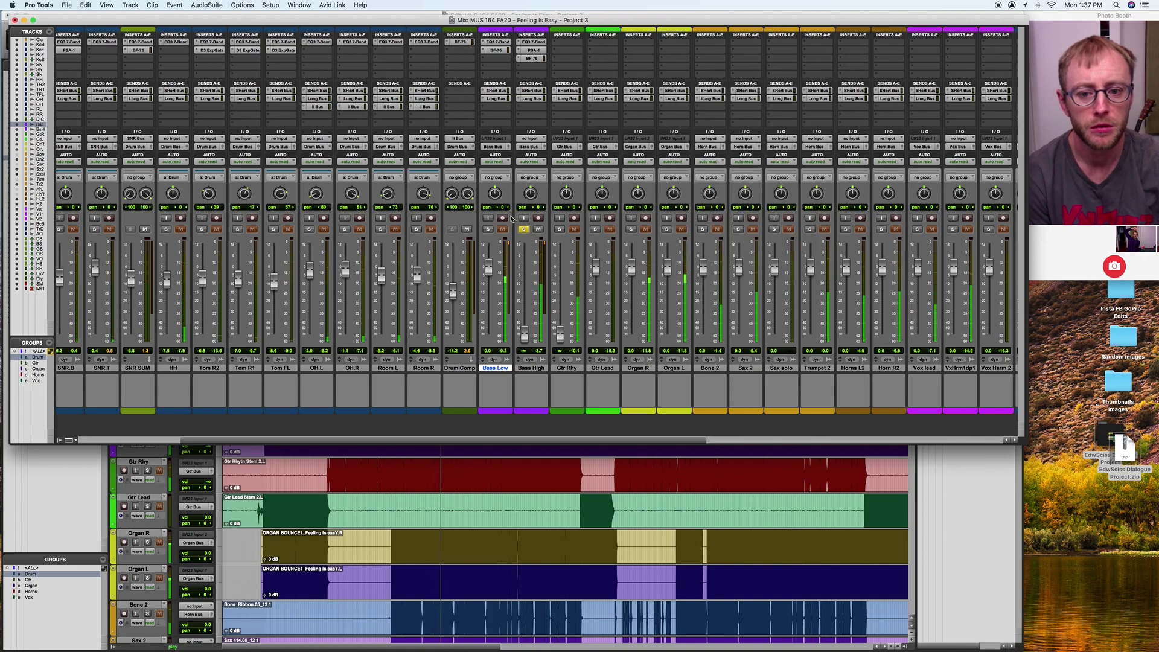
pyautogui.click(488, 228)
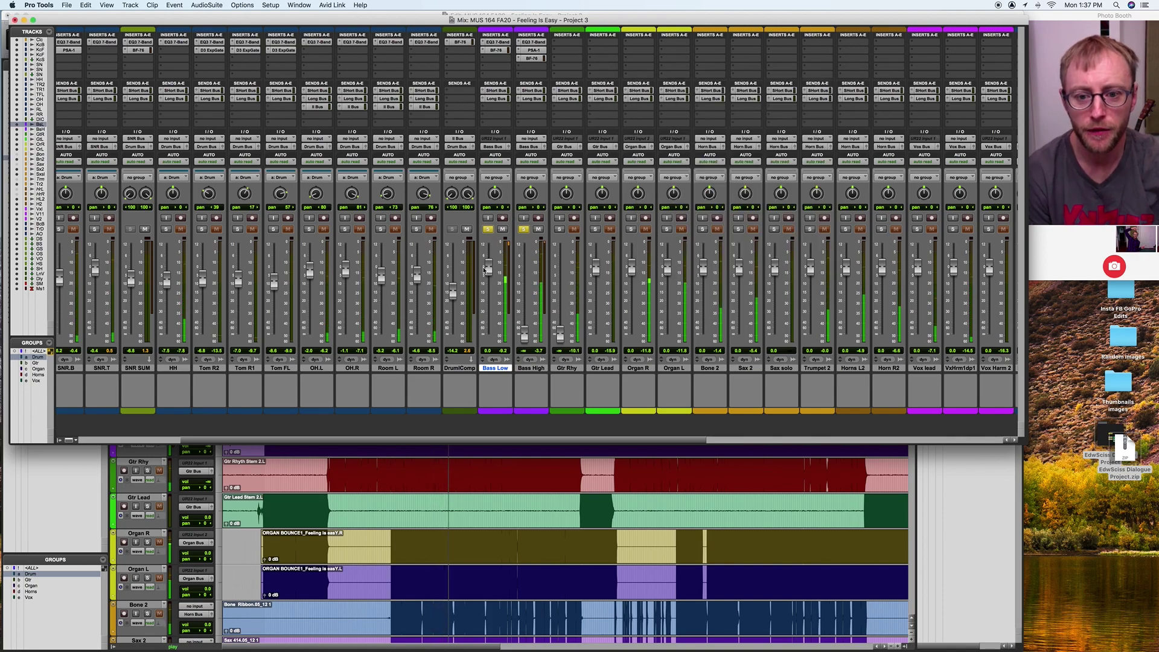
pyautogui.moveTo(526, 335); pyautogui.dragTo(526, 285)
pyautogui.click(534, 50)
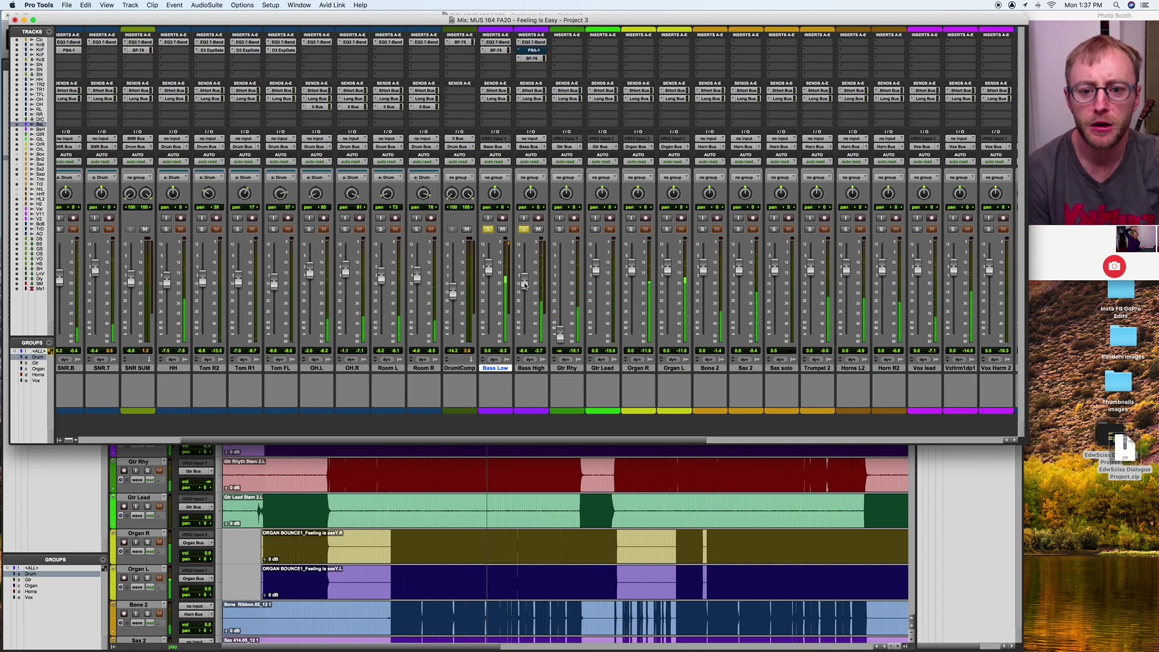
pyautogui.moveTo(524, 289); pyautogui.dragTo(524, 274)
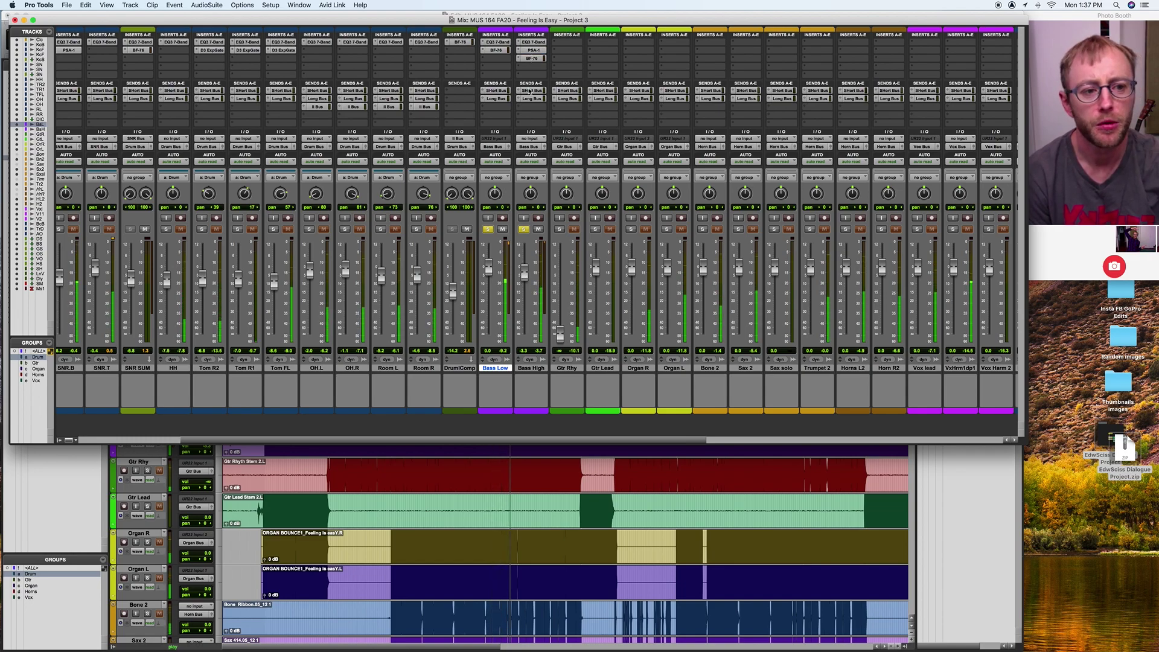
pyautogui.moveTo(525, 276); pyautogui.dragTo(525, 290)
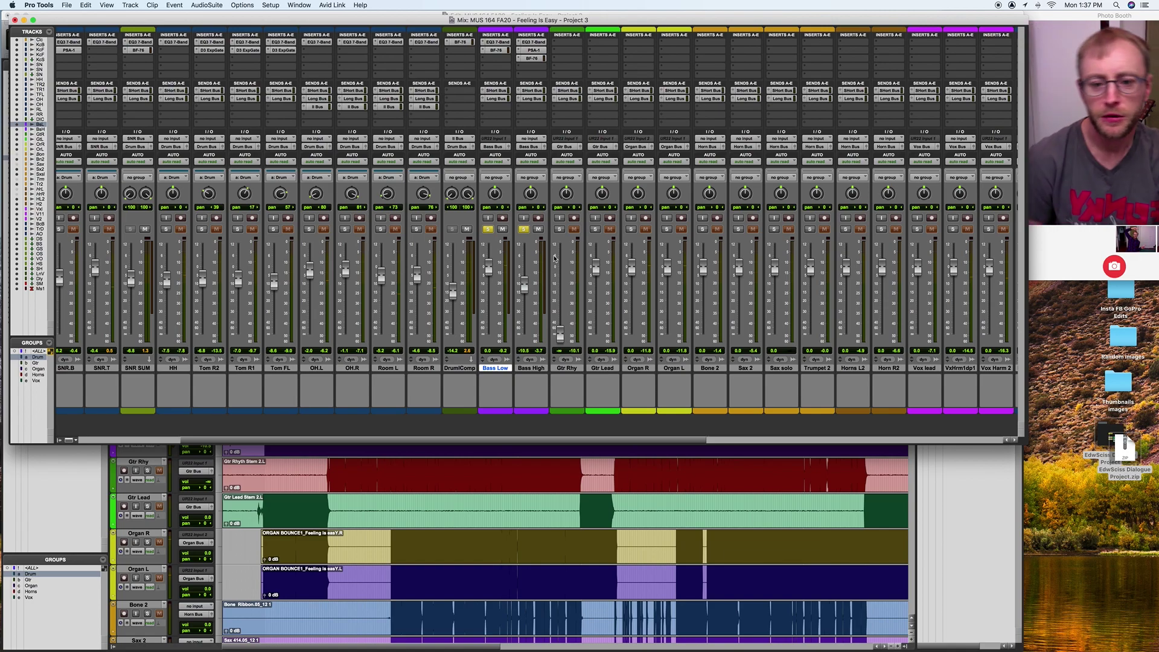
# Step: Add the BF-76 (stereo) compressor to the first insert slot of the Bass SUM track
pyautogui.hscroll(10, 557, 259)
pyautogui.hscroll(6, 556, 259)
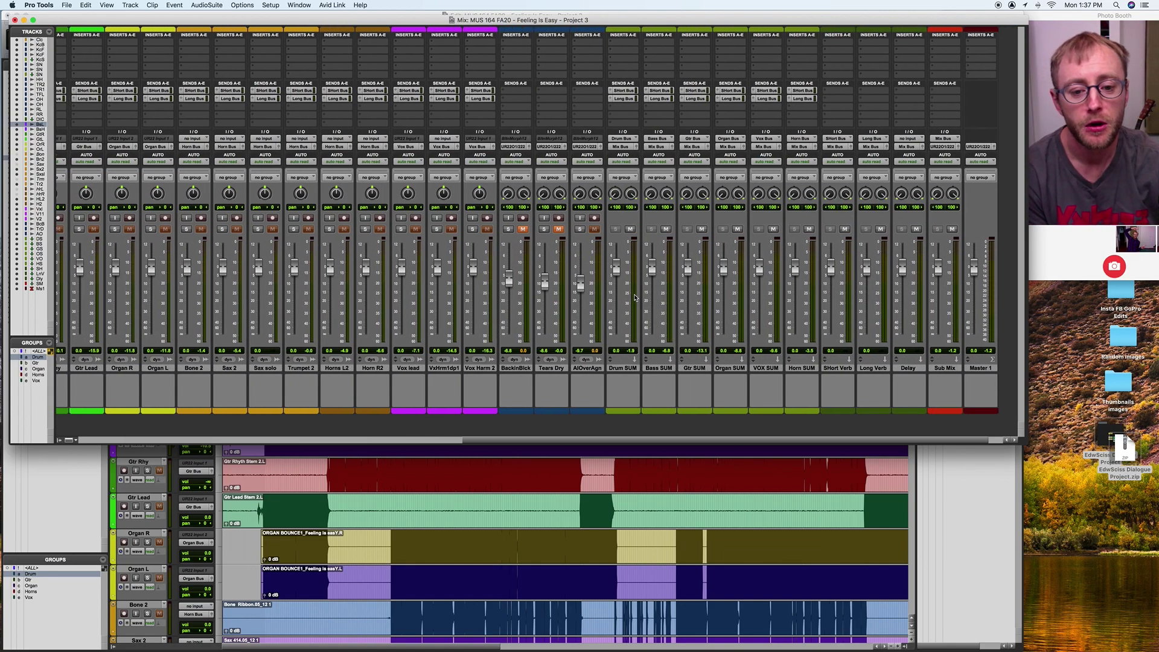
pyautogui.click(664, 47)
pyautogui.moveTo(689, 42)
pyautogui.moveTo(753, 52)
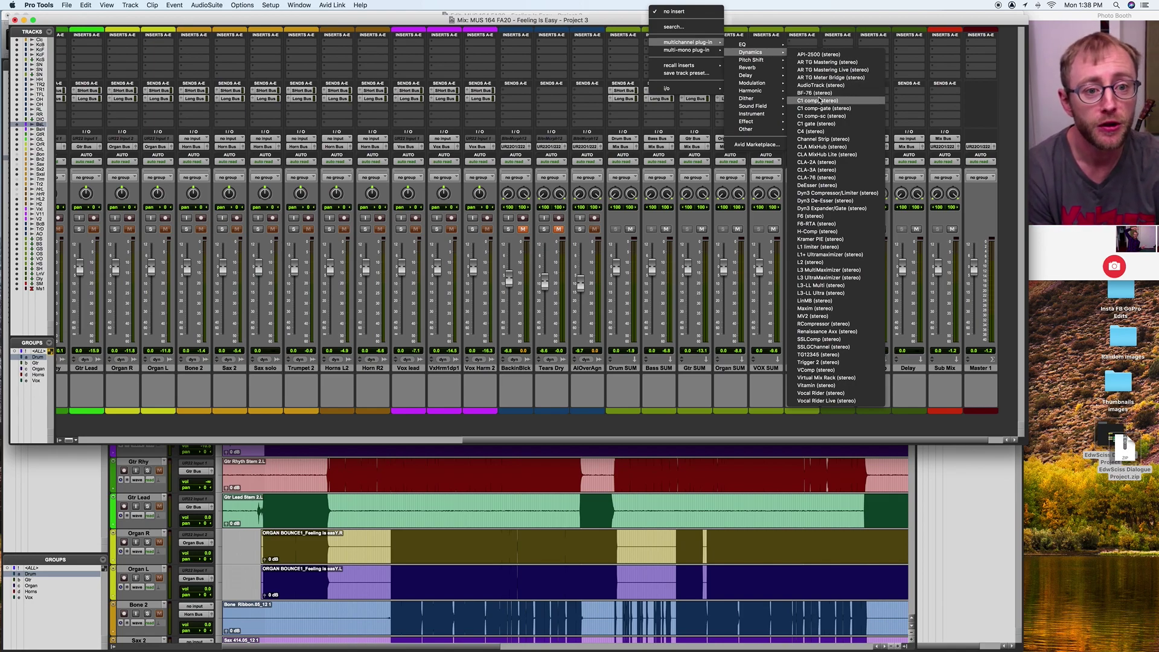
pyautogui.click(820, 95)
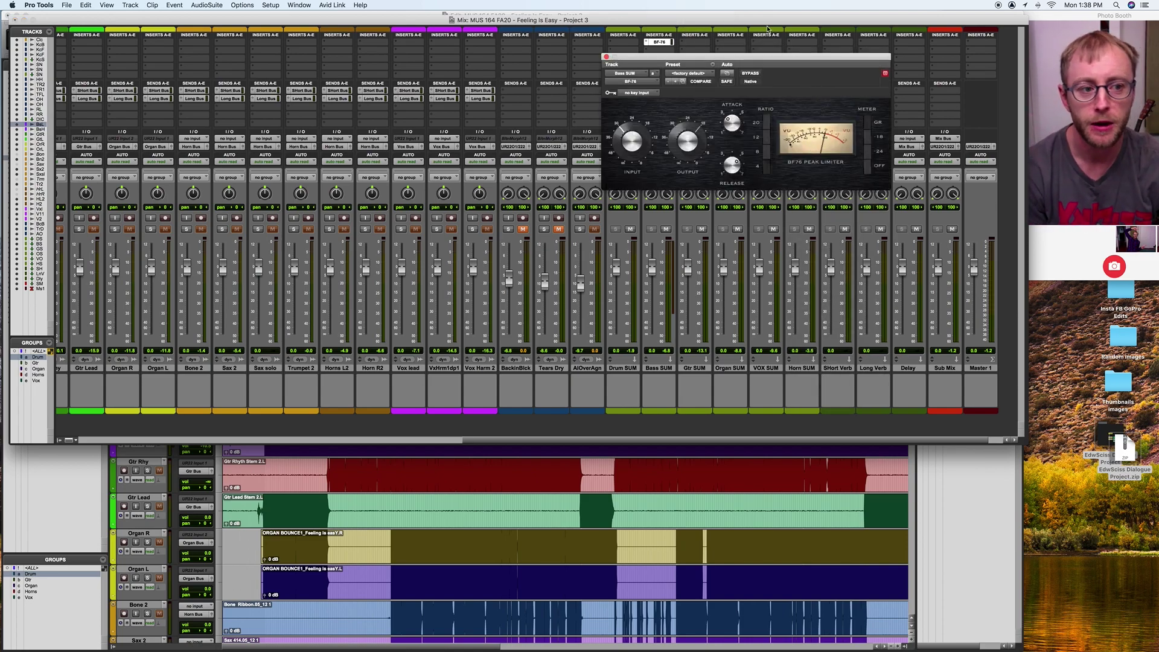
# Step: During playback, slightly adjust the input level of the BF-76 on Bass SUM and close the plug-in
pyautogui.moveTo(694, 57); pyautogui.dragTo(809, 29)
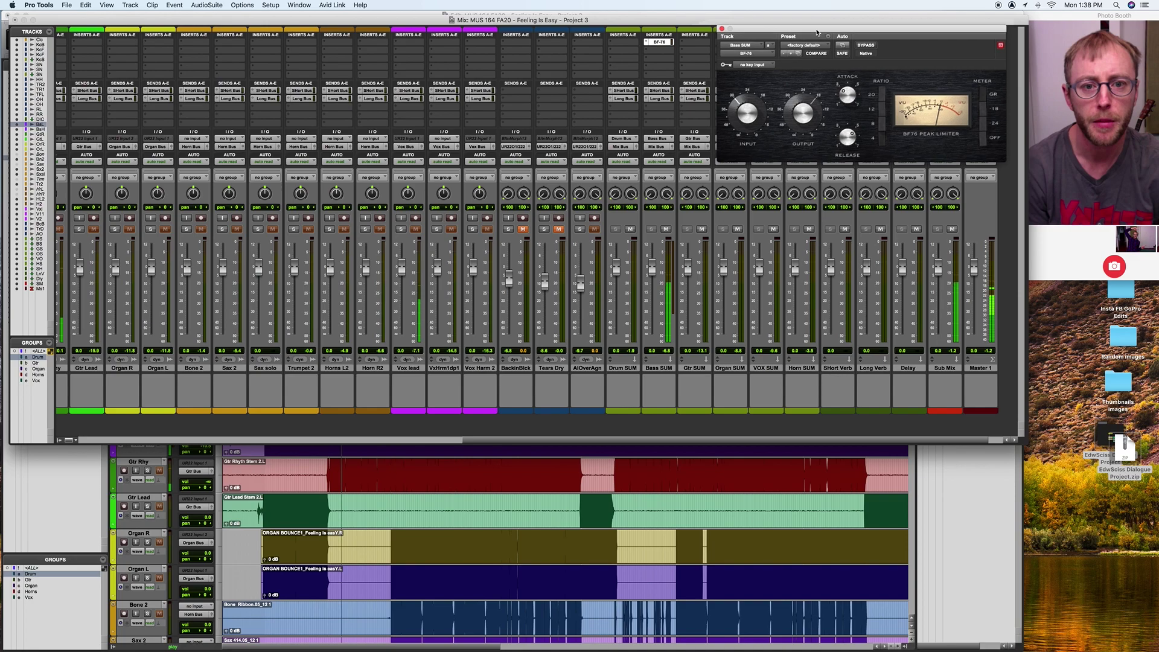
pyautogui.moveTo(743, 117); pyautogui.dragTo(743, 112)
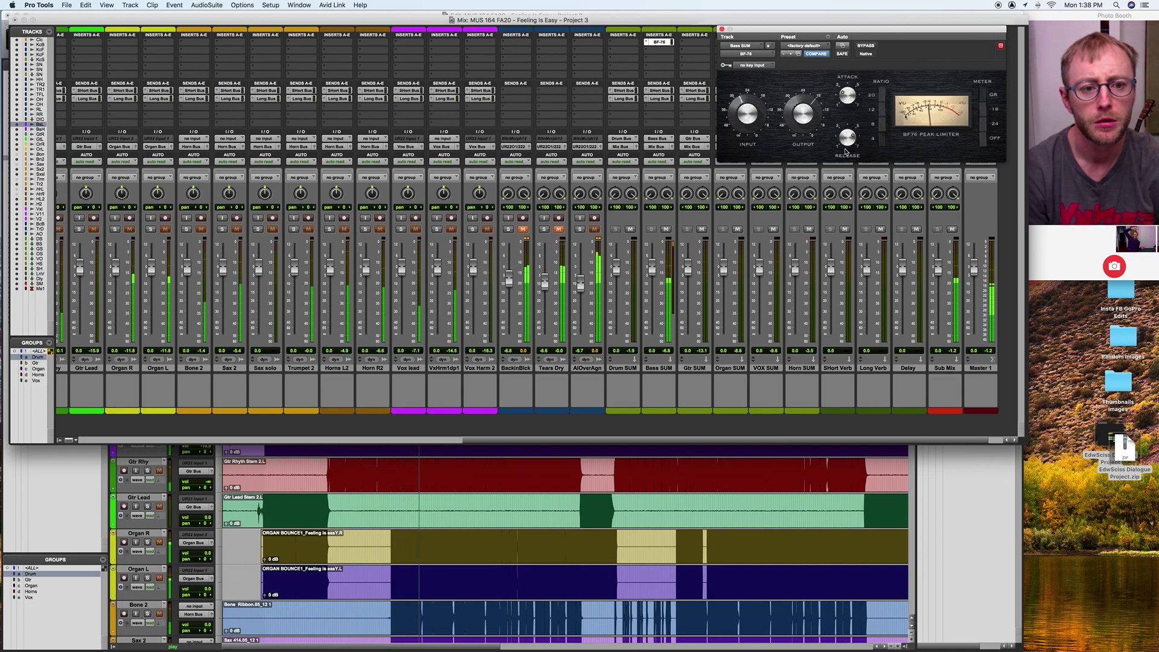
pyautogui.hscroll(-10, 839, 181)
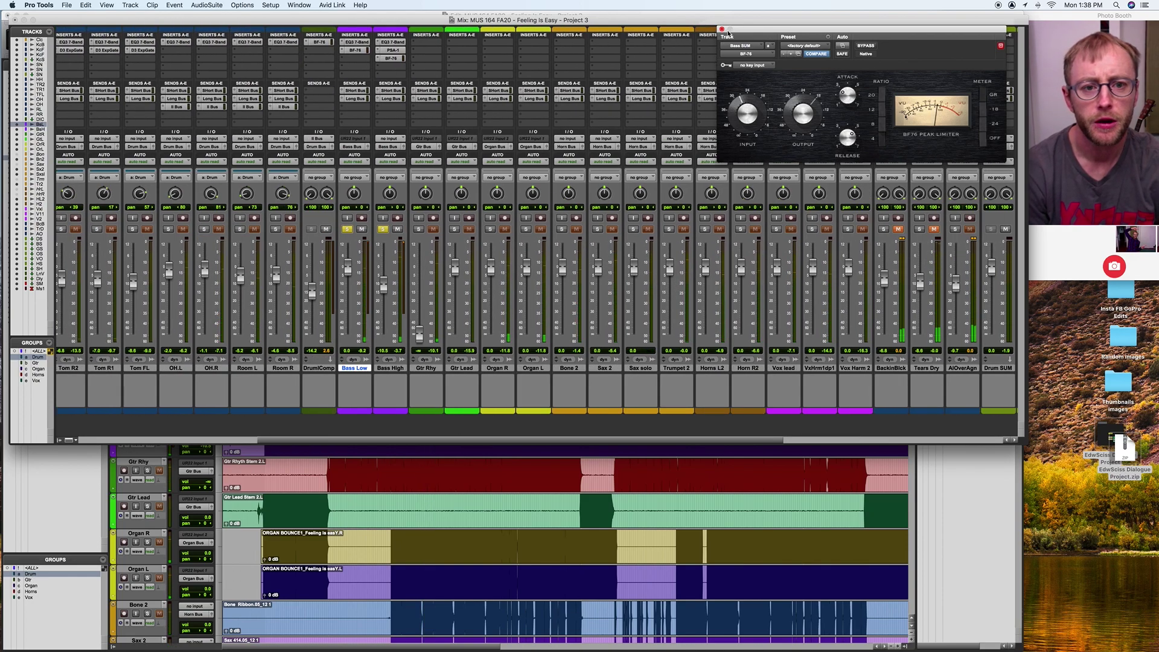
pyautogui.click(722, 29)
# Step: Solo the drum tracks along with both bass tracks and lower Bass High's fader to about -18.5 dB during playback
pyautogui.click(348, 229)
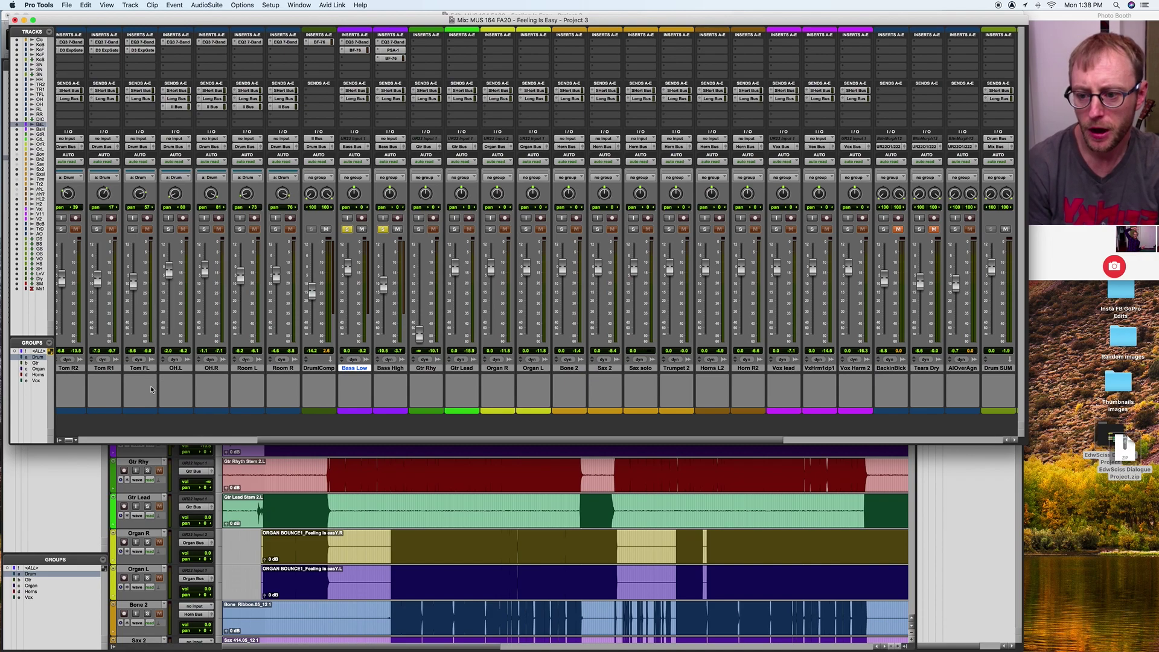
pyautogui.hscroll(-10, 150, 387)
pyautogui.click(248, 230)
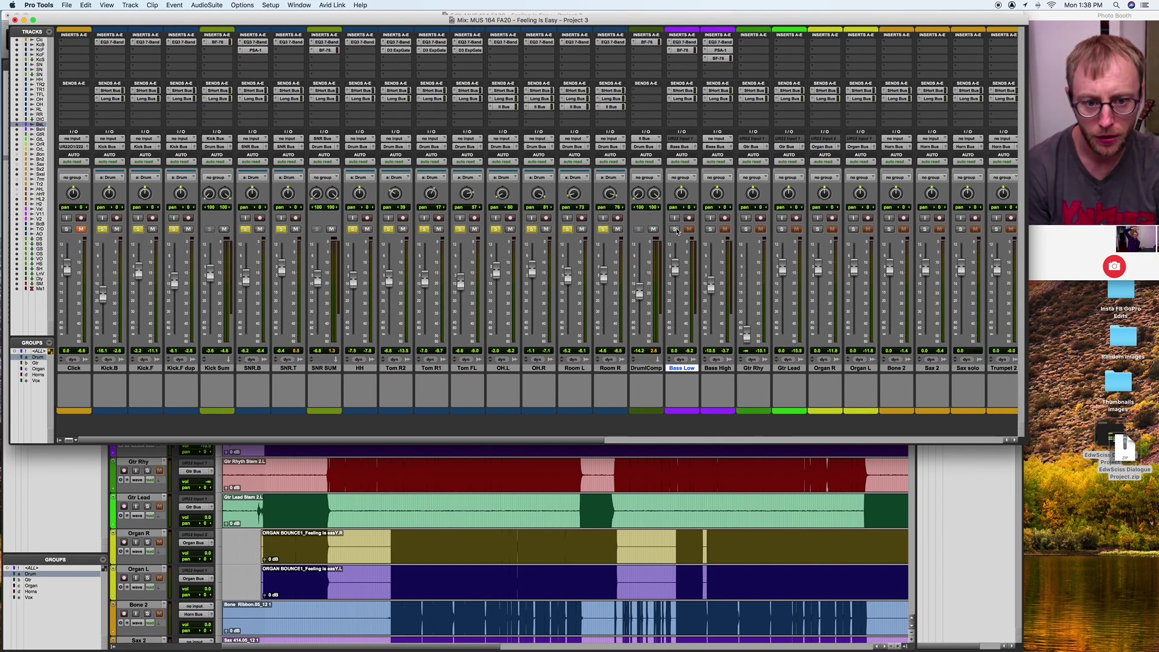
pyautogui.press('space')
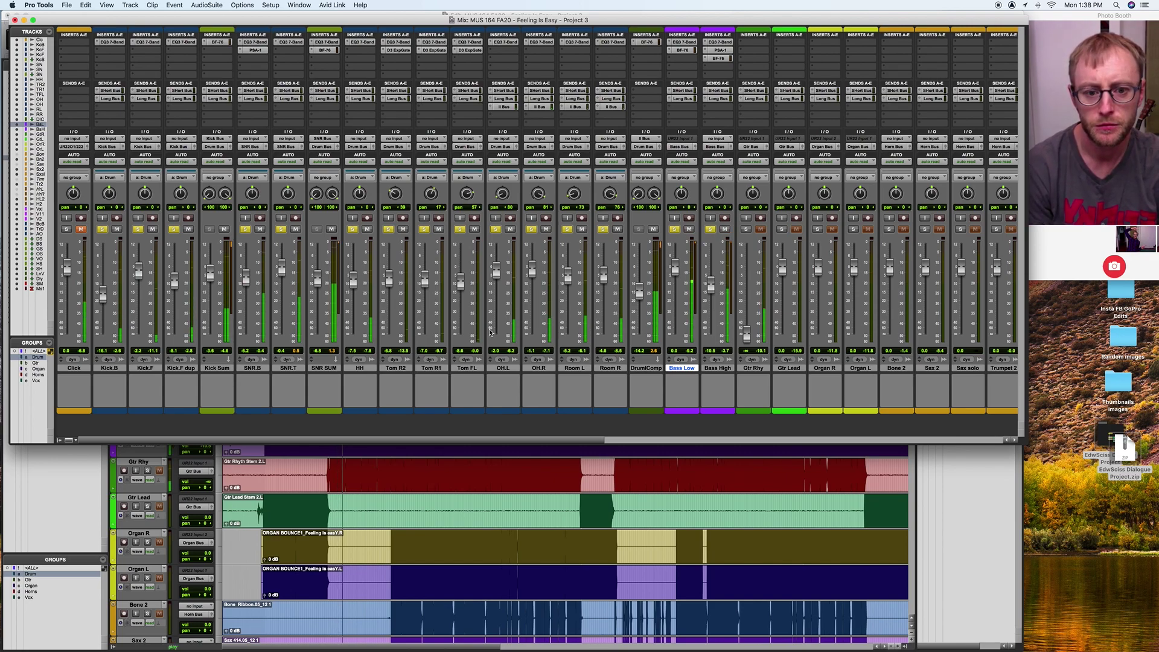
pyautogui.moveTo(711, 285)
pyautogui.mouseDown()
pyautogui.moveTo(710, 334)
pyautogui.moveTo(710, 303)
pyautogui.mouseUp()
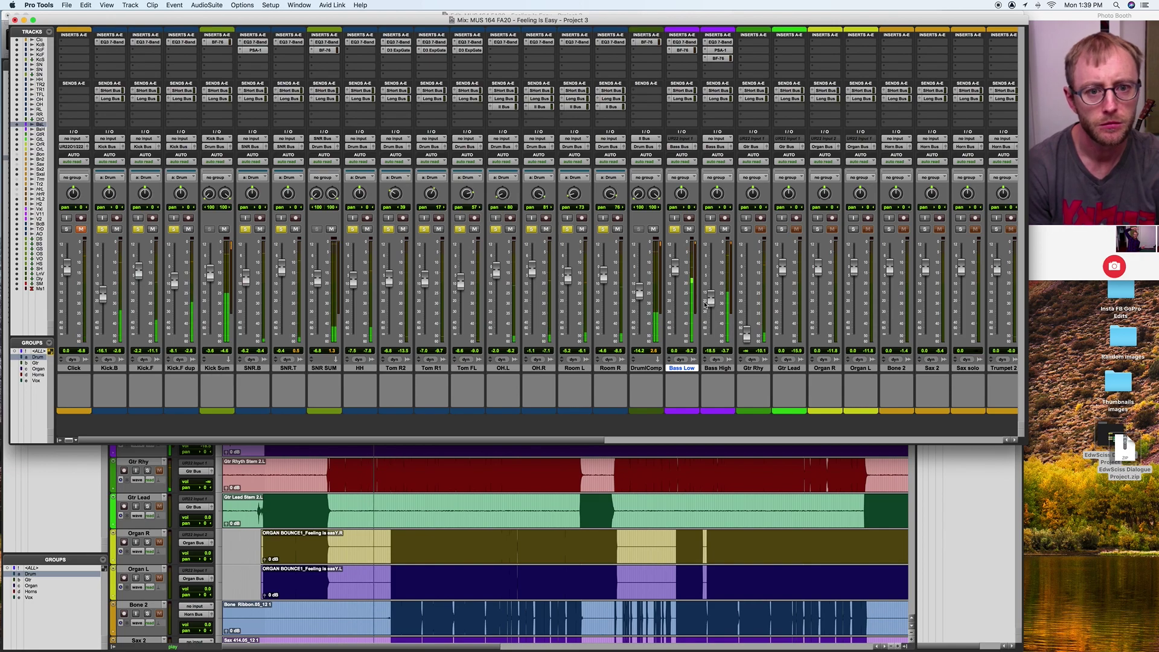
pyautogui.hscroll(10, 707, 304)
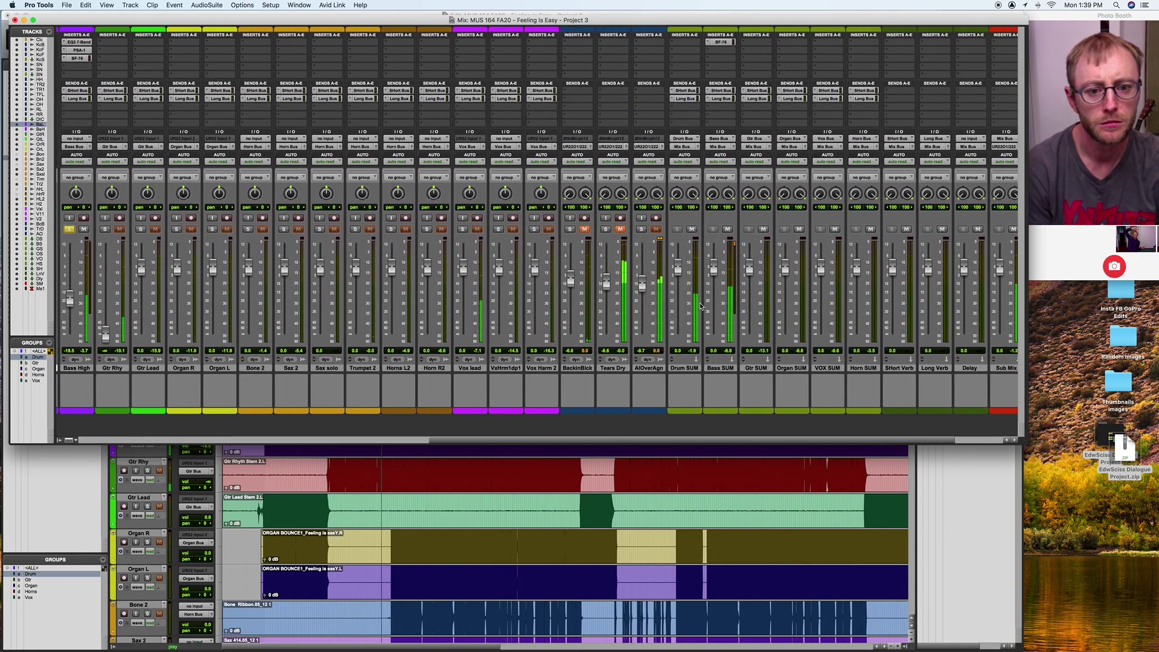
pyautogui.hscroll(-5, 255, 292)
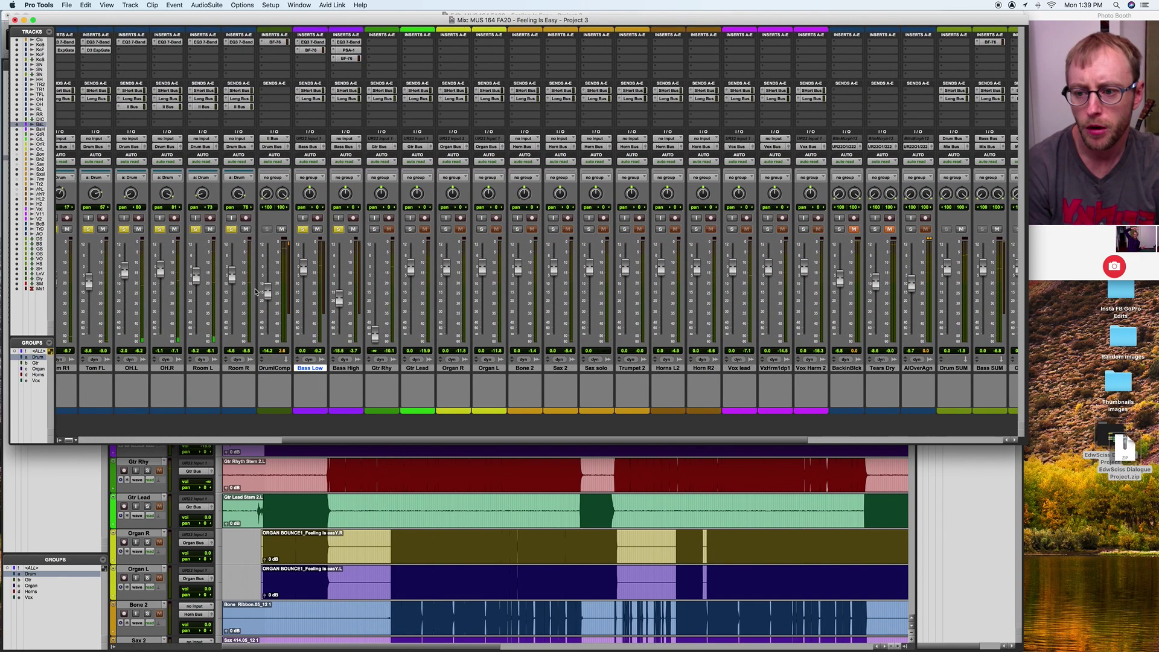
# Step: Clear the drum and bass solos, solo Gtr Rhy, and raise its fader to about -2.2 dB
pyautogui.hscroll(-2, 255, 292)
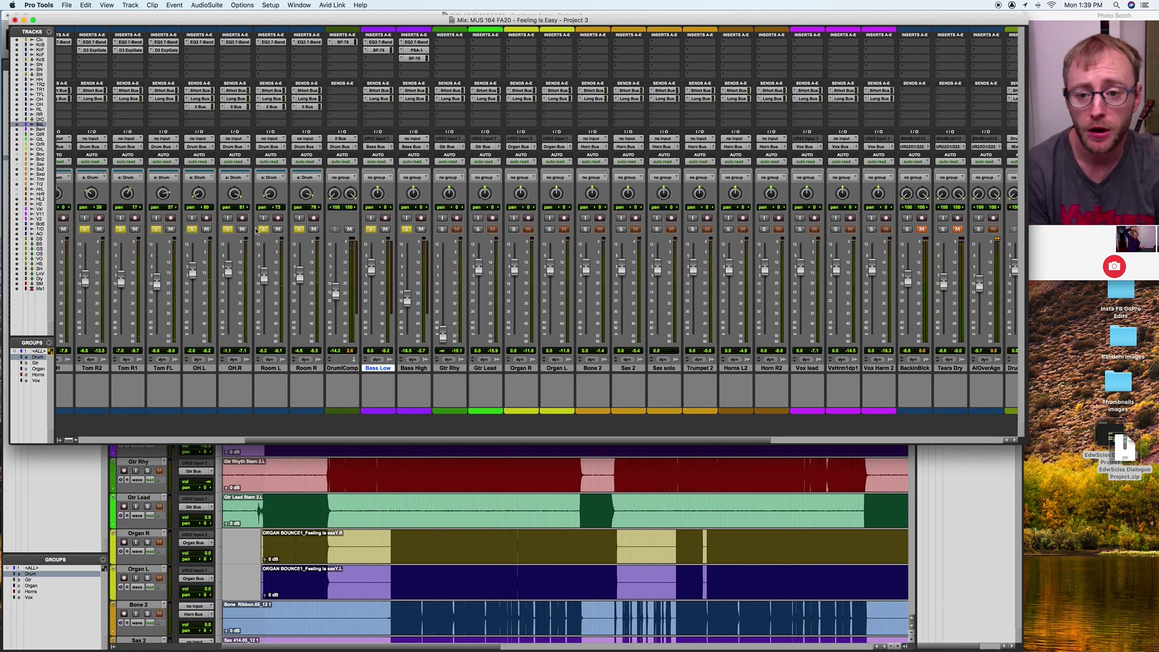
pyautogui.keyDown('super'); pyautogui.click(442, 230); pyautogui.keyUp('super')
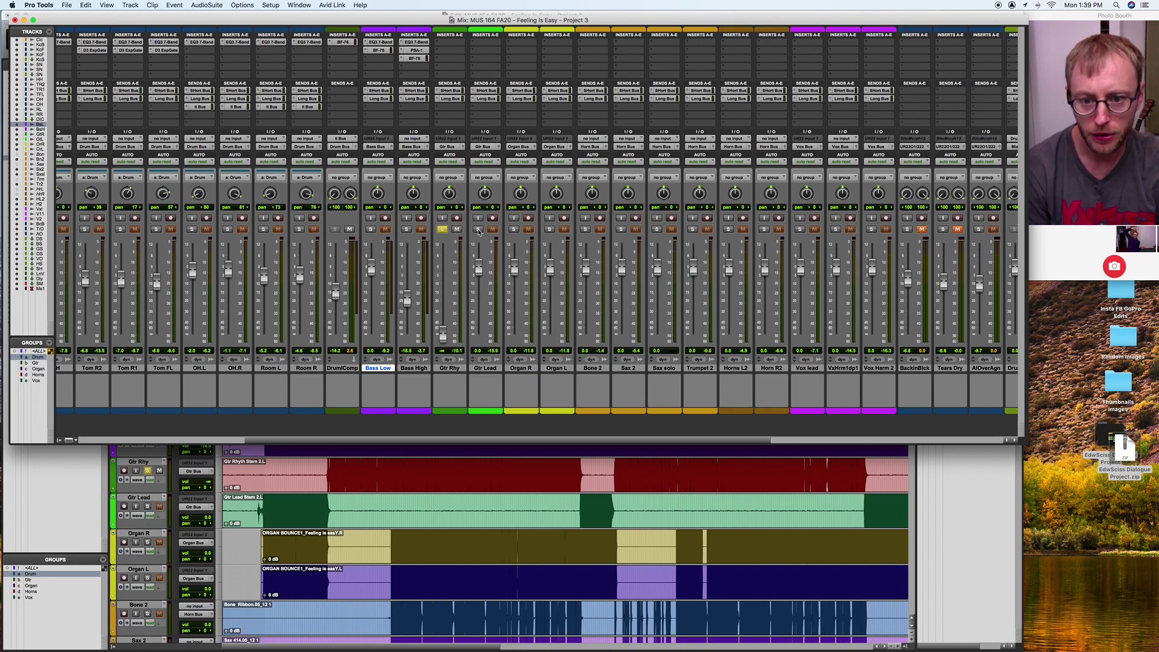
pyautogui.moveTo(442, 342); pyautogui.dragTo(446, 278)
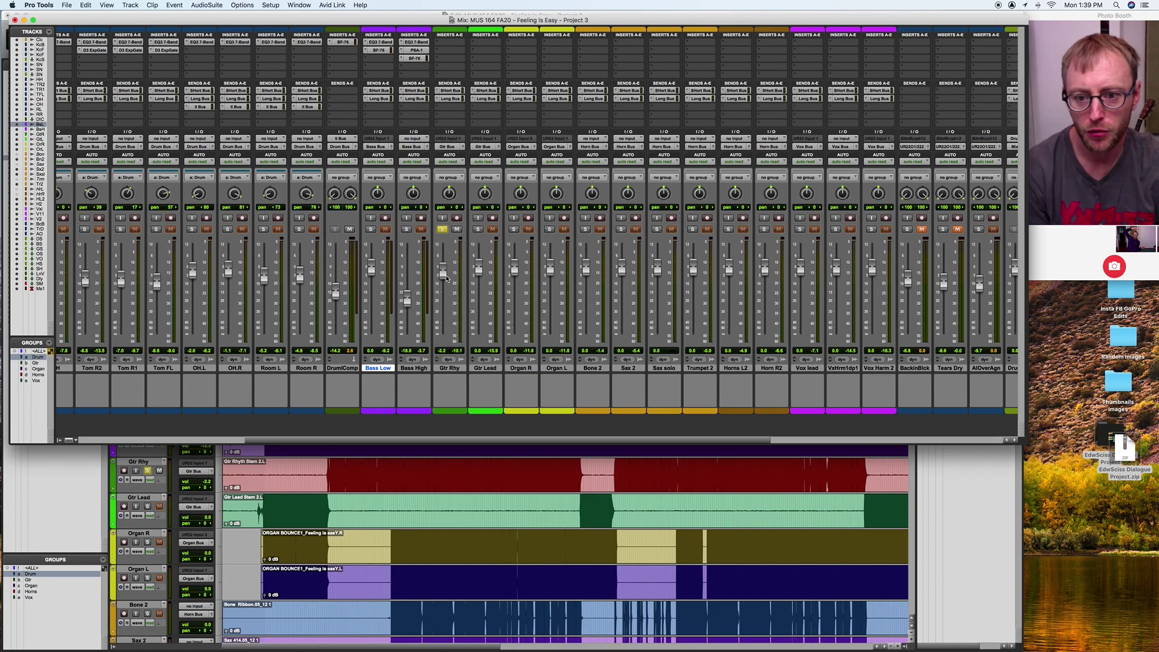
# Step: Play the song with Gtr Rhy and Gtr Lead soloed in turn to compare the two guitar parts
pyautogui.keyDown('super'); pyautogui.click(478, 229); pyautogui.keyUp('super')
pyautogui.keyDown('super'); pyautogui.click(443, 230); pyautogui.keyUp('super')
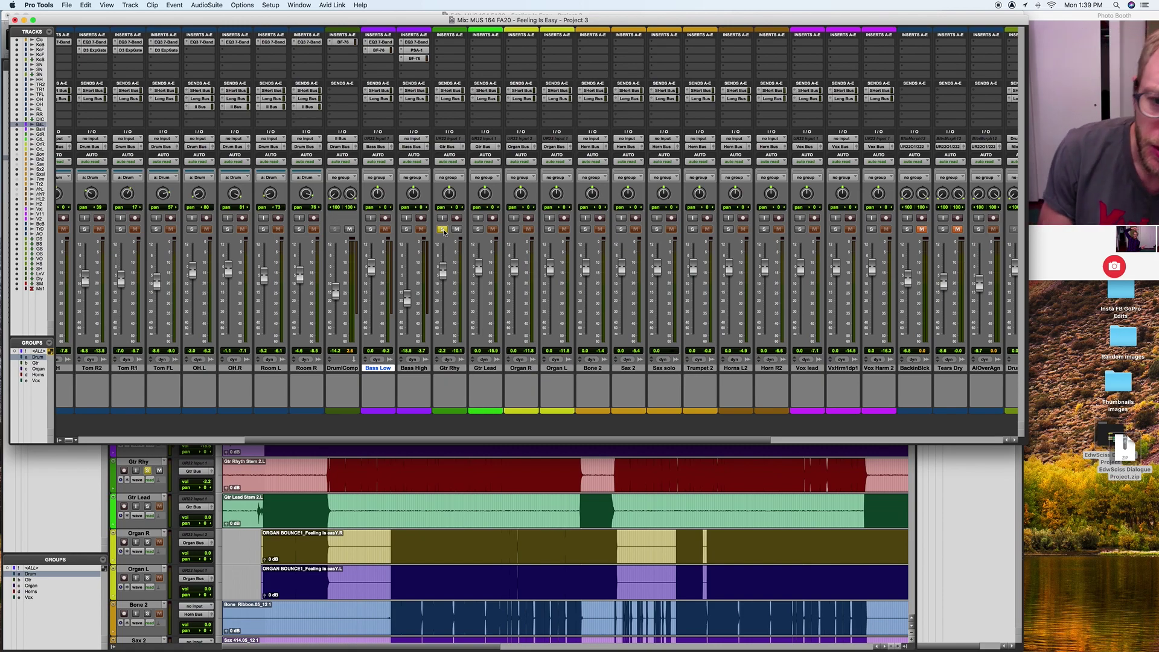
pyautogui.press('space')
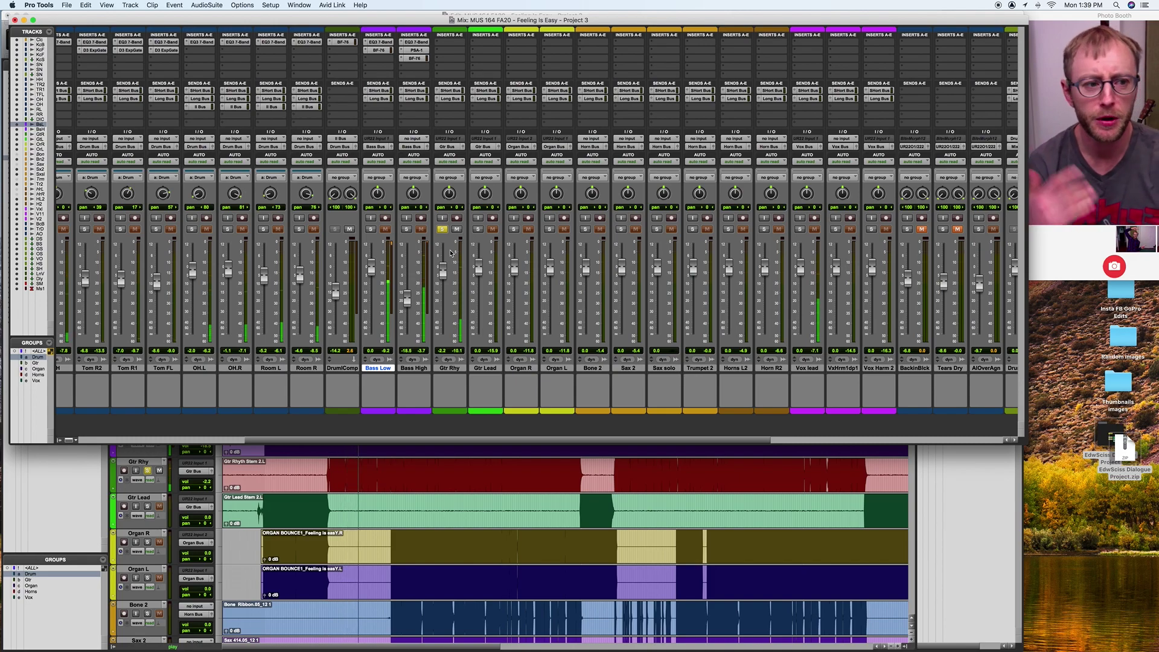
pyautogui.click(479, 229)
pyautogui.press('space')
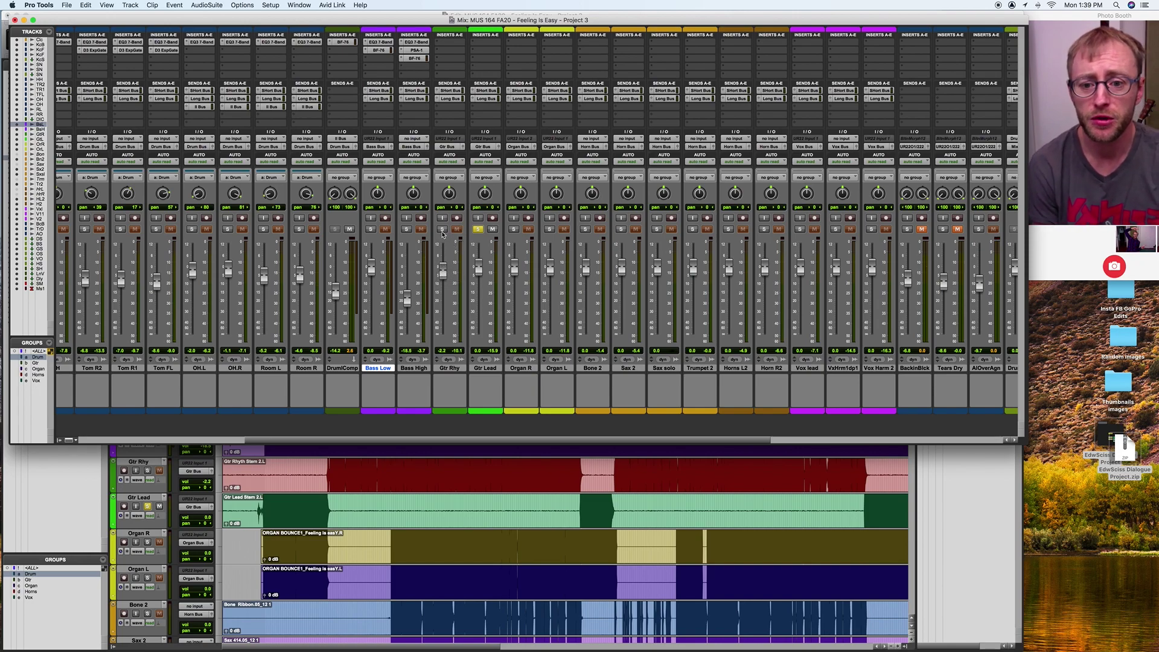
# Step: Solo Organ R and Organ L, audition them from the start of their clips, and pan them apart to 71 each
pyautogui.click(514, 230)
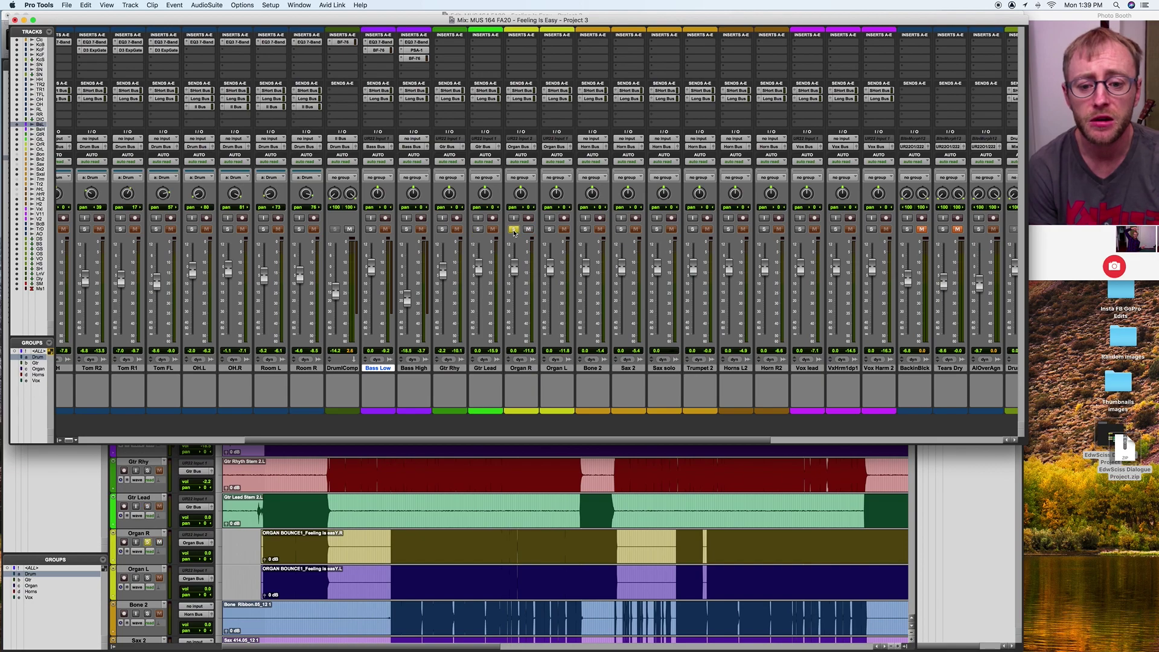
pyautogui.click(549, 230)
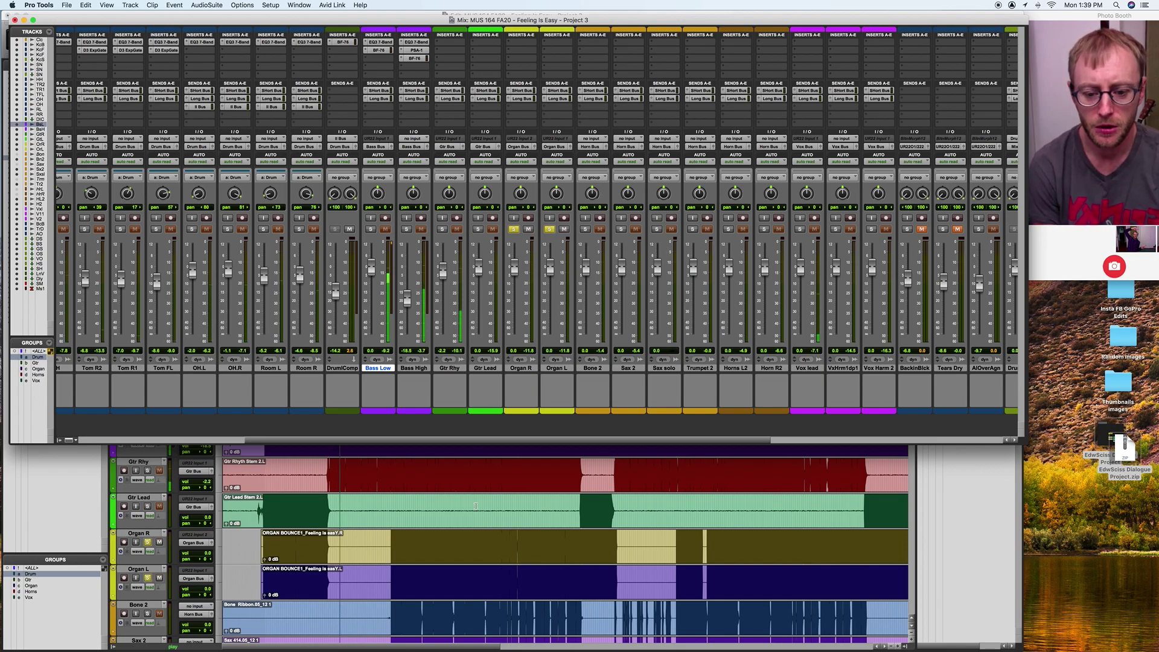
pyautogui.scroll(3, 358, 471)
pyautogui.scroll(-5, 358, 471)
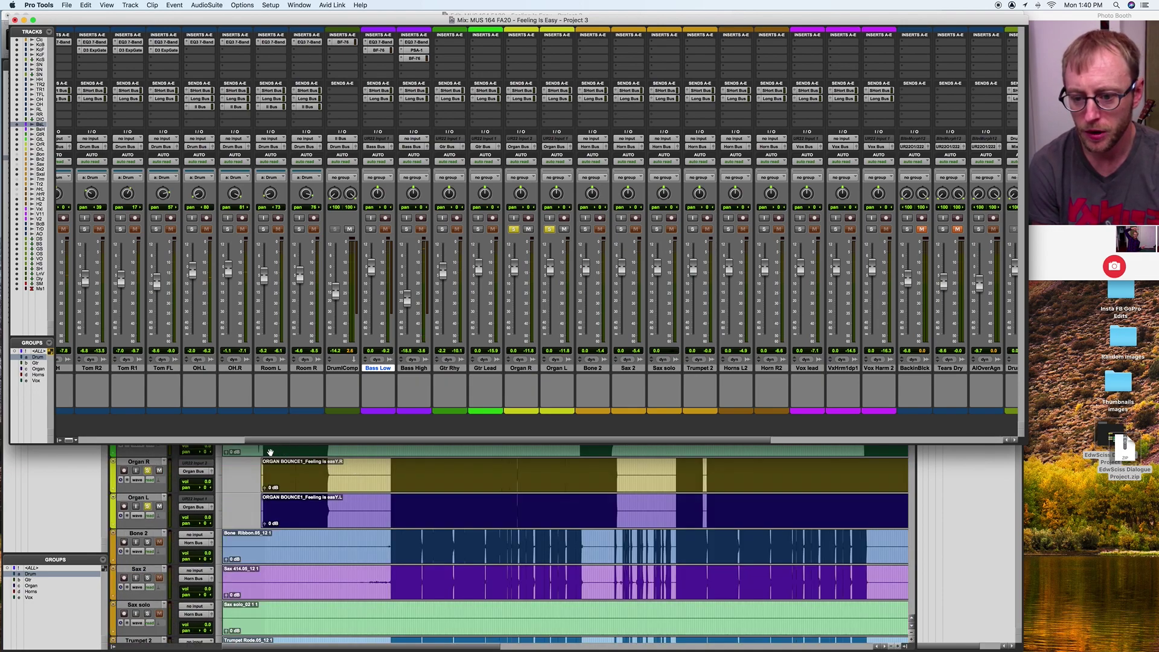
pyautogui.click(270, 470)
pyautogui.press('space')
pyautogui.press('super+equal')
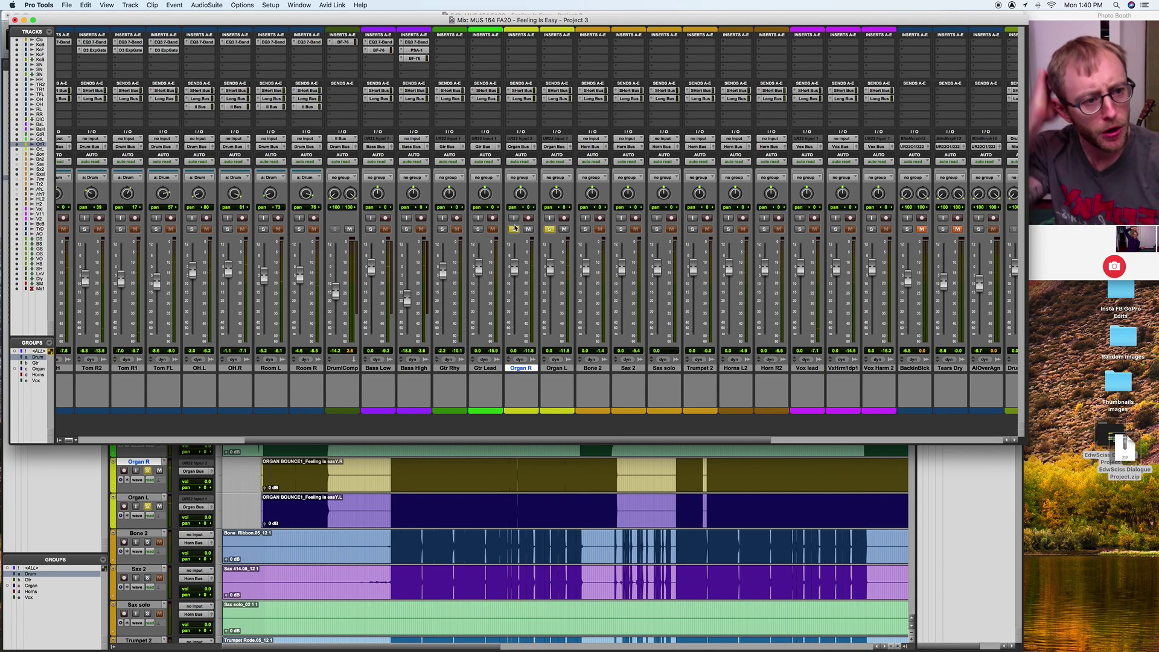
pyautogui.moveTo(520, 193); pyautogui.dragTo(556, 193)
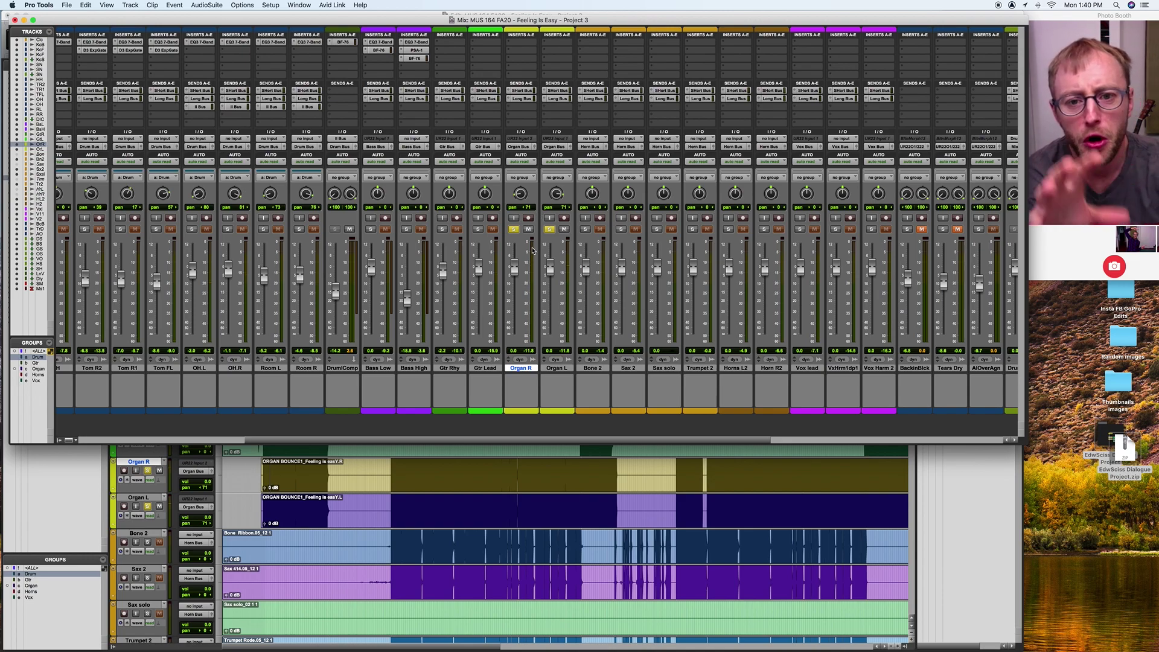
# Step: Insert a stereo EQ3 7-Band in the first insert slot of Organ SUM and move its window clear of the inserts
pyautogui.hscroll(5, 597, 126)
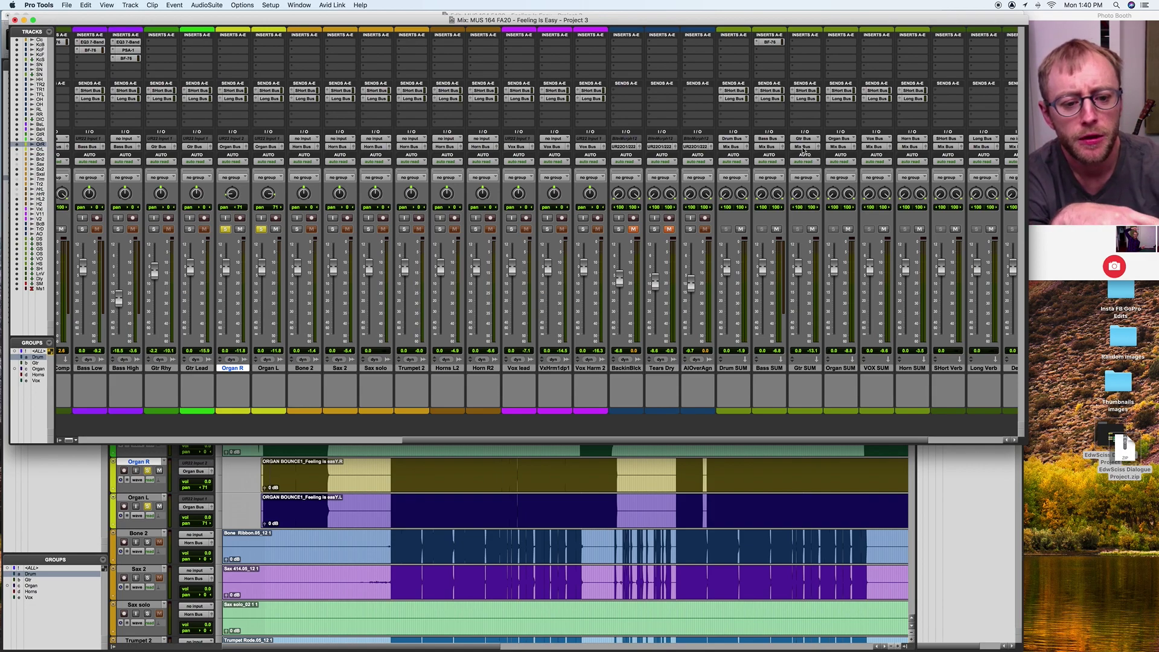
pyautogui.hscroll(2, 809, 181)
pyautogui.click(785, 42)
pyautogui.moveTo(785, 42)
pyautogui.moveTo(870, 44)
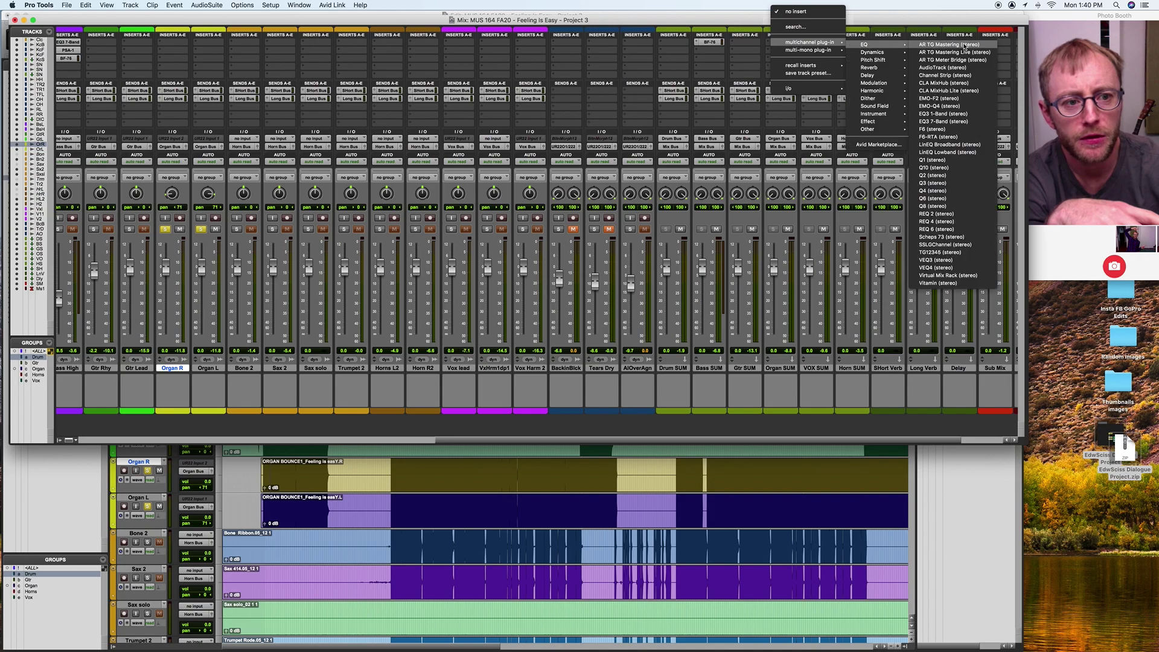
pyautogui.click(956, 125)
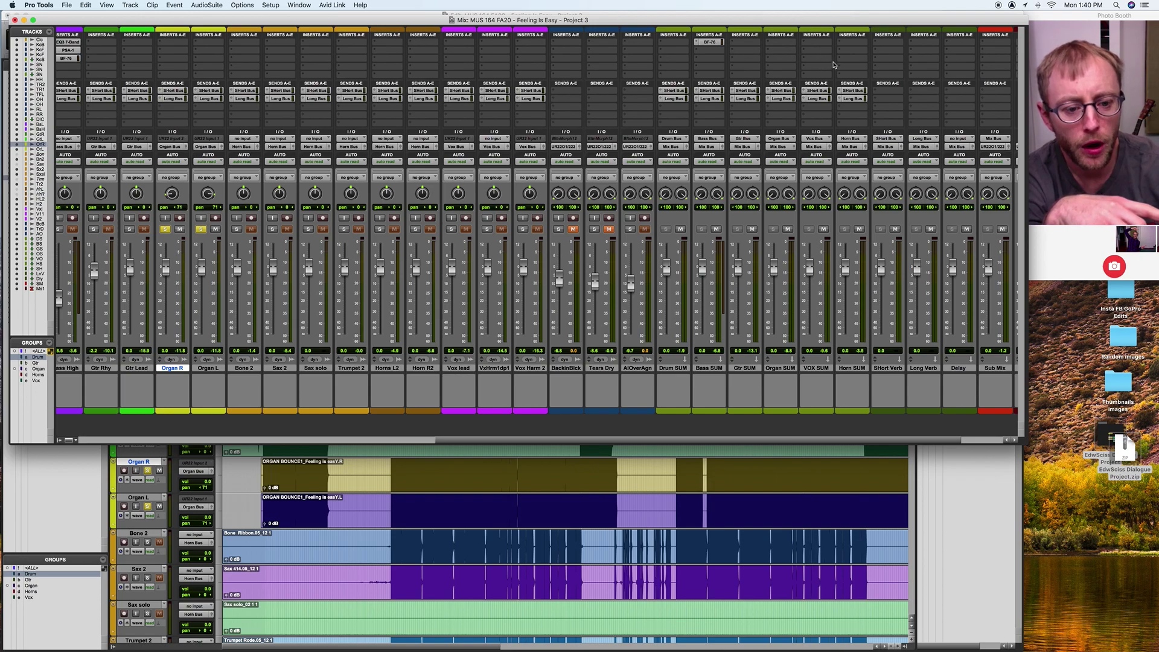
pyautogui.click(786, 44)
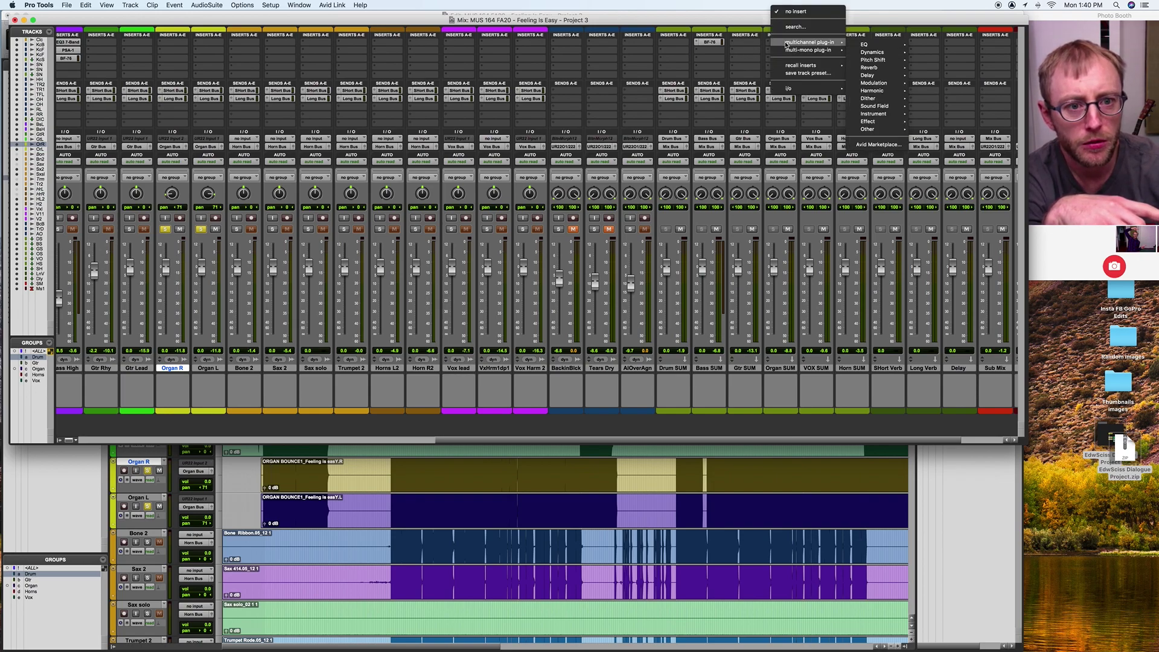
pyautogui.moveTo(870, 47)
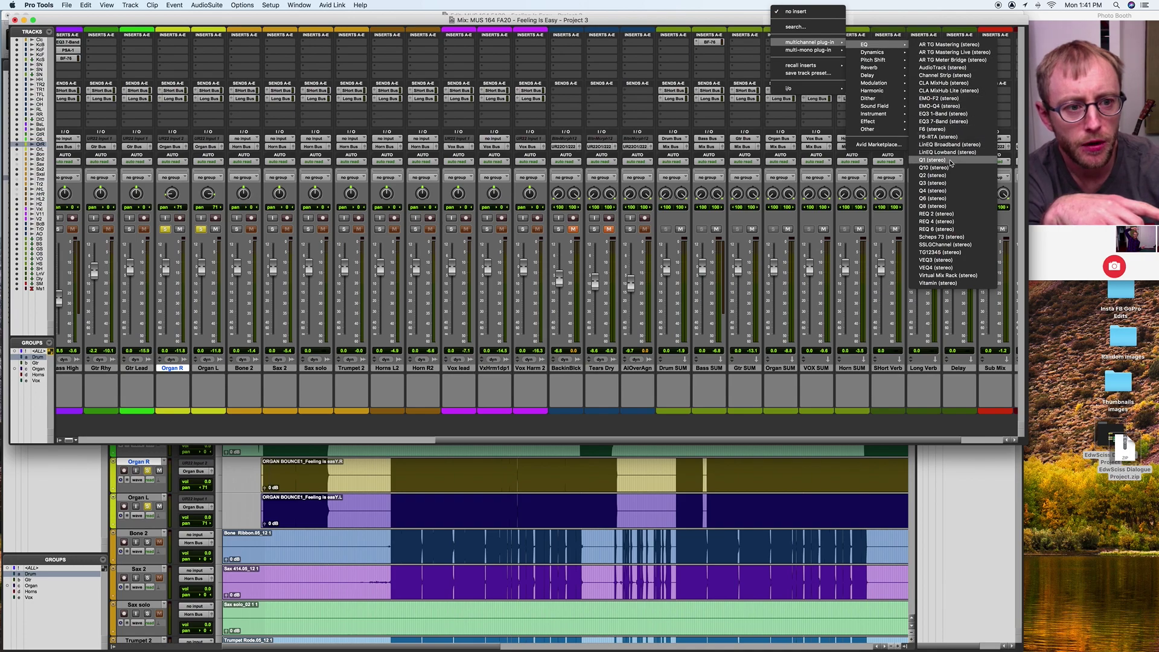
pyautogui.click(960, 122)
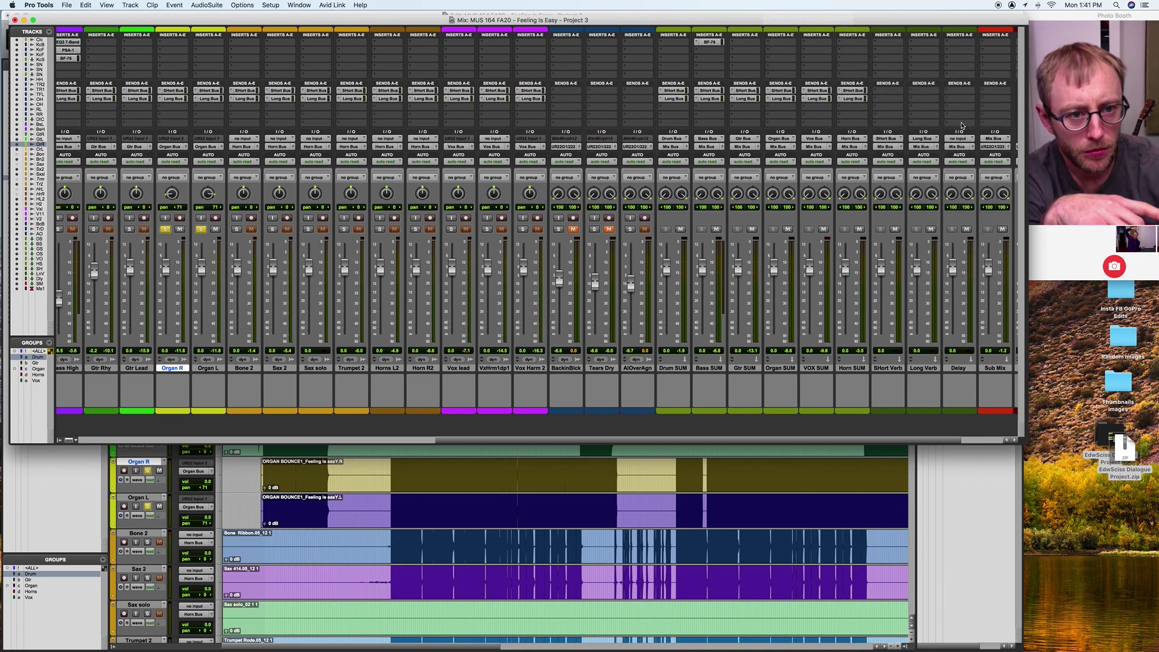
pyautogui.moveTo(740, 27); pyautogui.dragTo(697, 120)
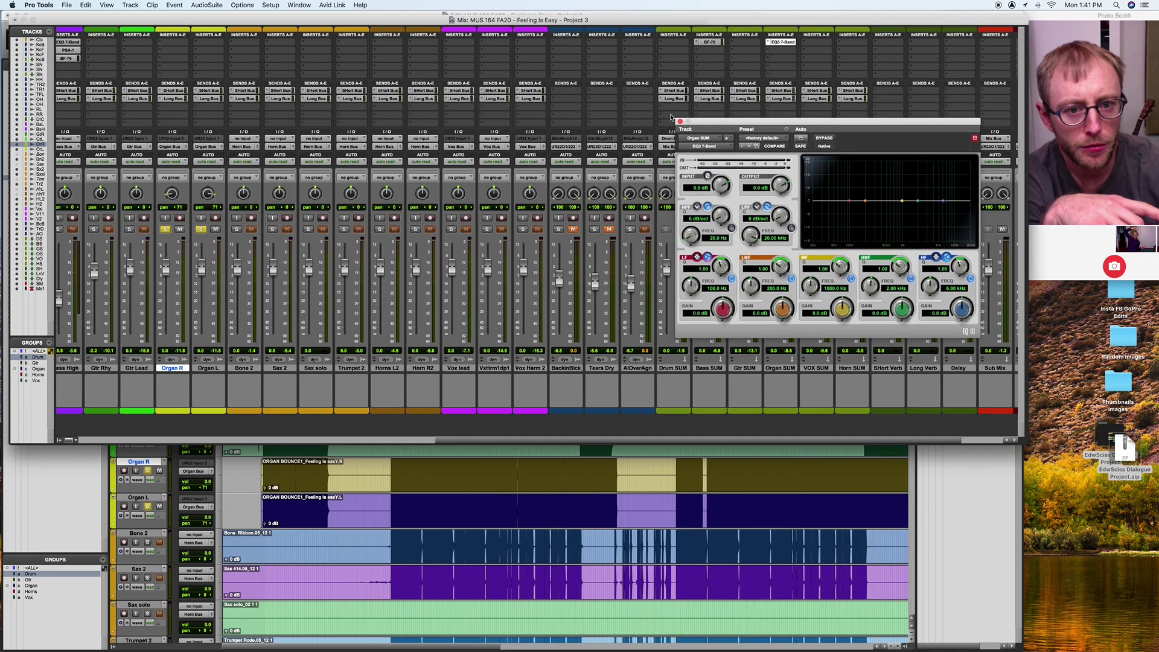
# Step: Insert a stereo BF-76 compressor after the EQ on Organ SUM and move its window away from the faders
pyautogui.click(783, 50)
pyautogui.moveTo(809, 50)
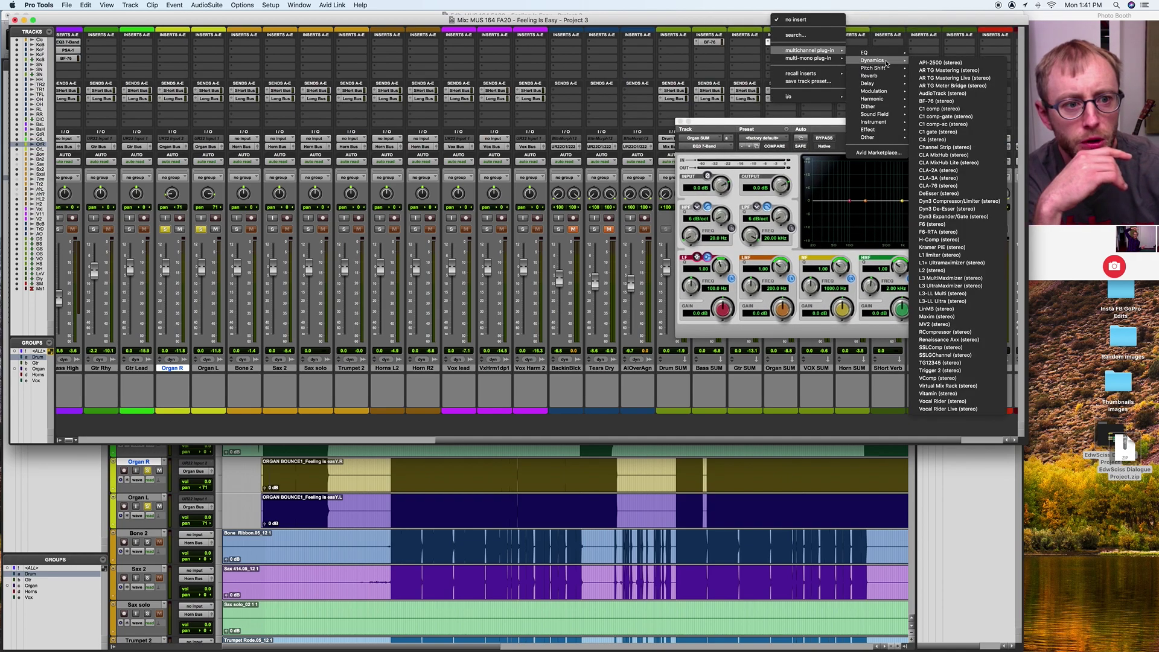
pyautogui.click(949, 102)
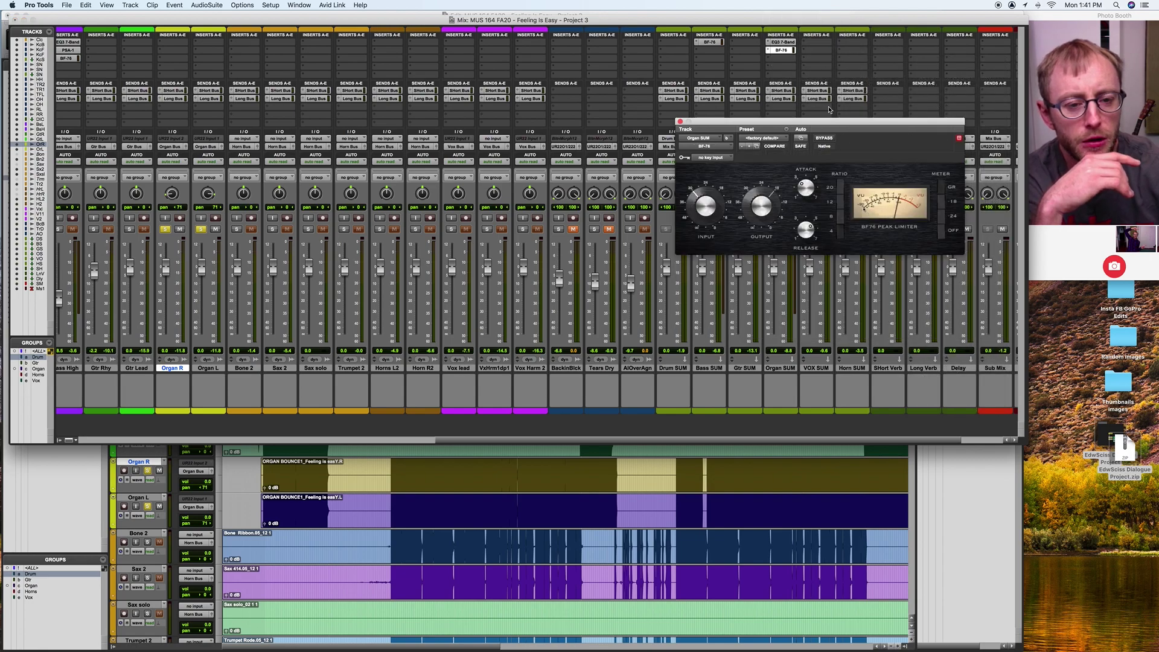
pyautogui.moveTo(814, 123); pyautogui.dragTo(965, 70)
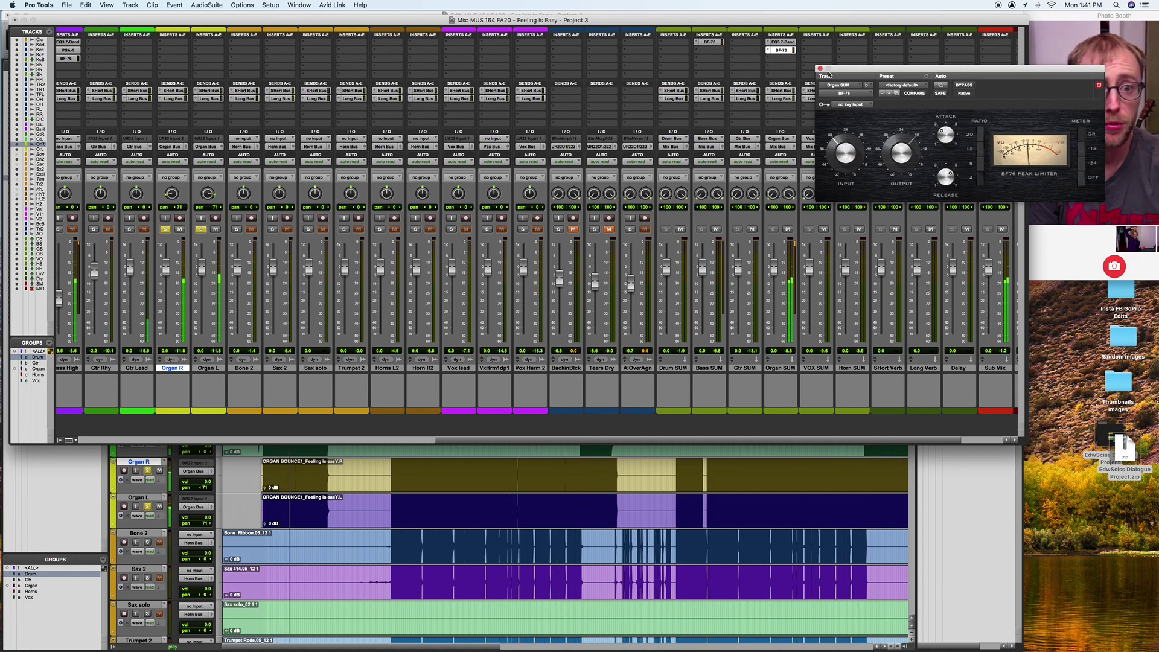
# Step: Enable an 18 dB/oct high-pass filter at about 148 Hz in Organ SUM's EQ during playback, then close the plug-in
pyautogui.click(781, 50)
pyautogui.click(782, 42)
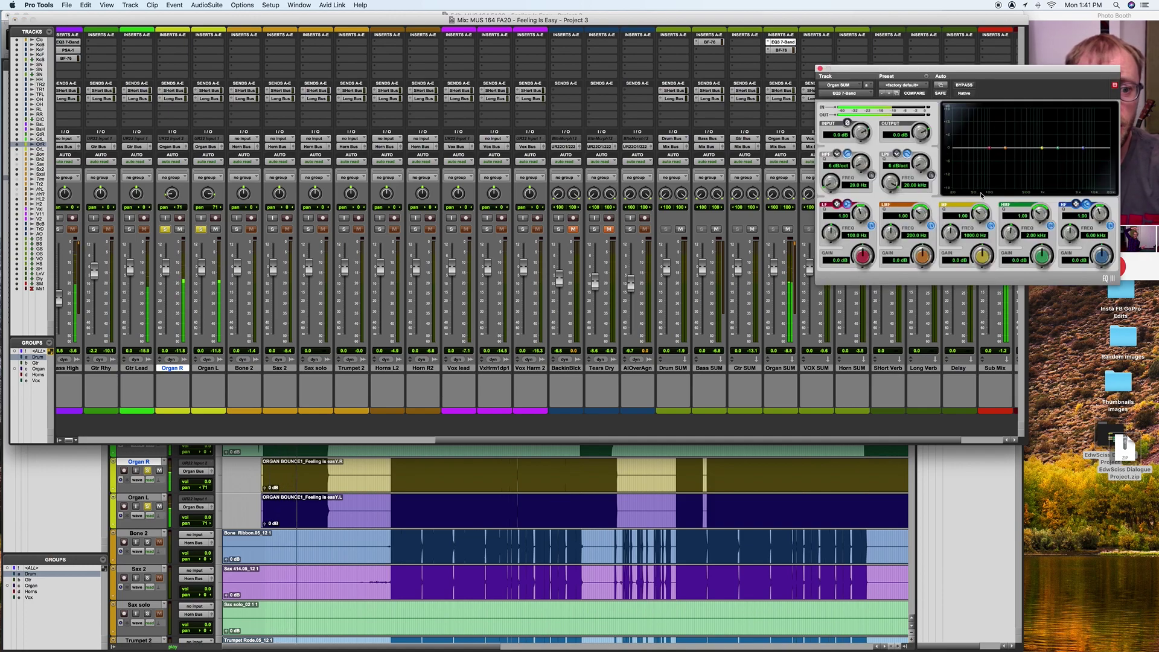
pyautogui.click(872, 176)
pyautogui.moveTo(862, 163); pyautogui.dragTo(833, 160)
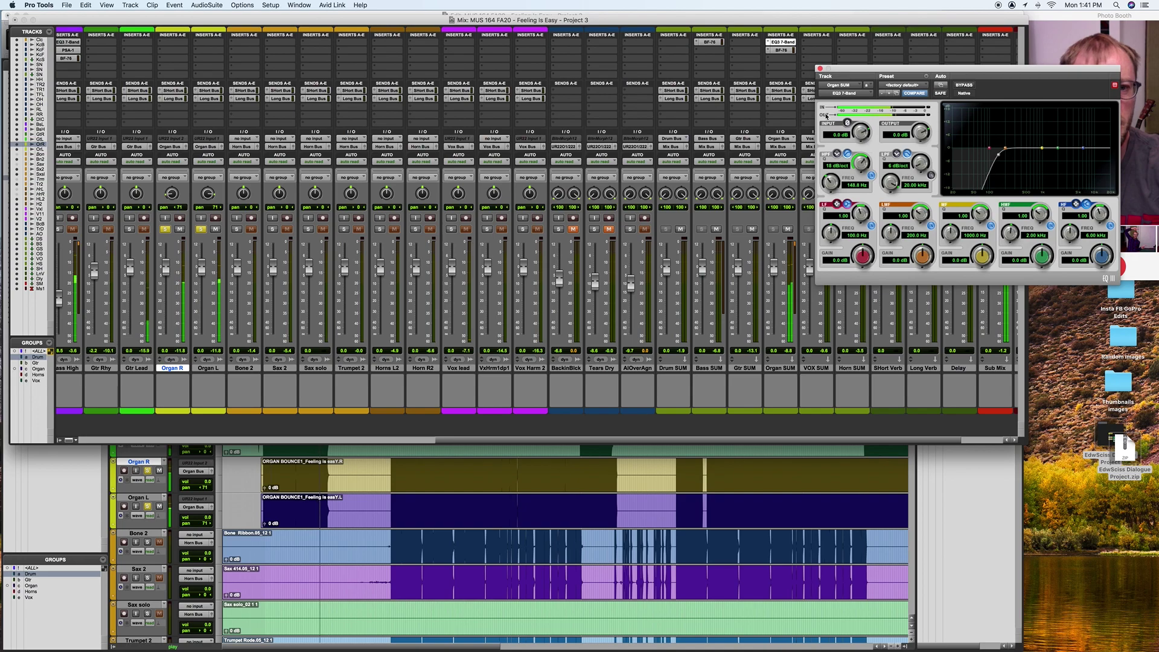
pyautogui.click(820, 69)
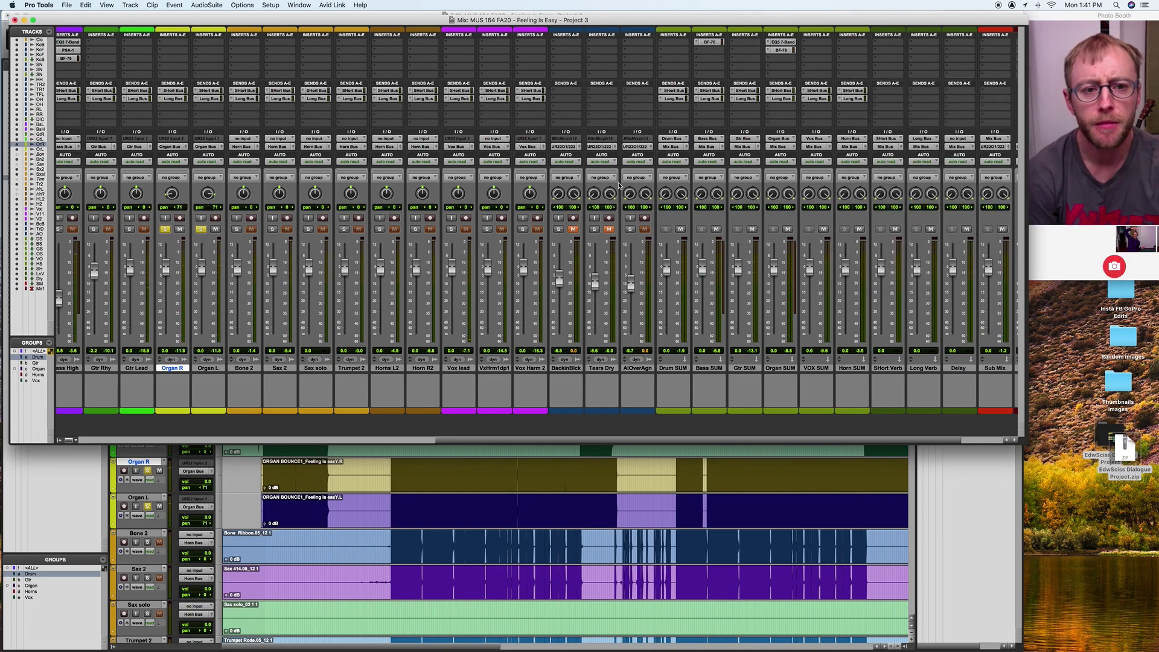
# Step: Move the BF-76 on Organ SUM down to the third insert slot, leaving a free slot beneath the EQ
pyautogui.hscroll(-6, 387, 240)
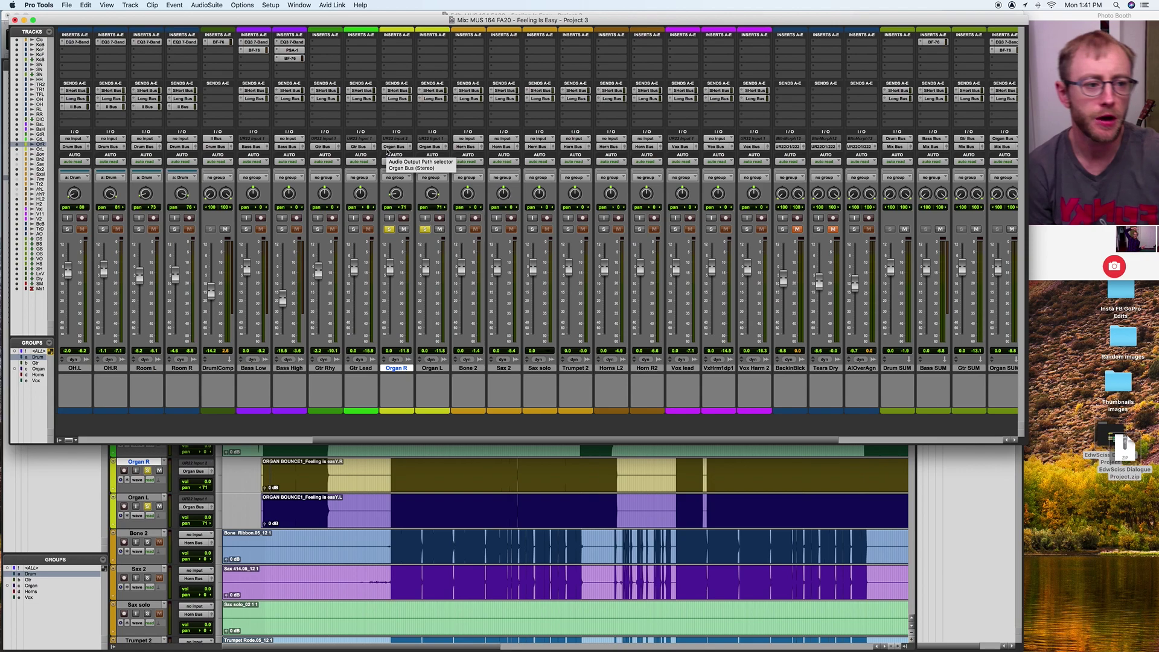
pyautogui.hscroll(5, 526, 115)
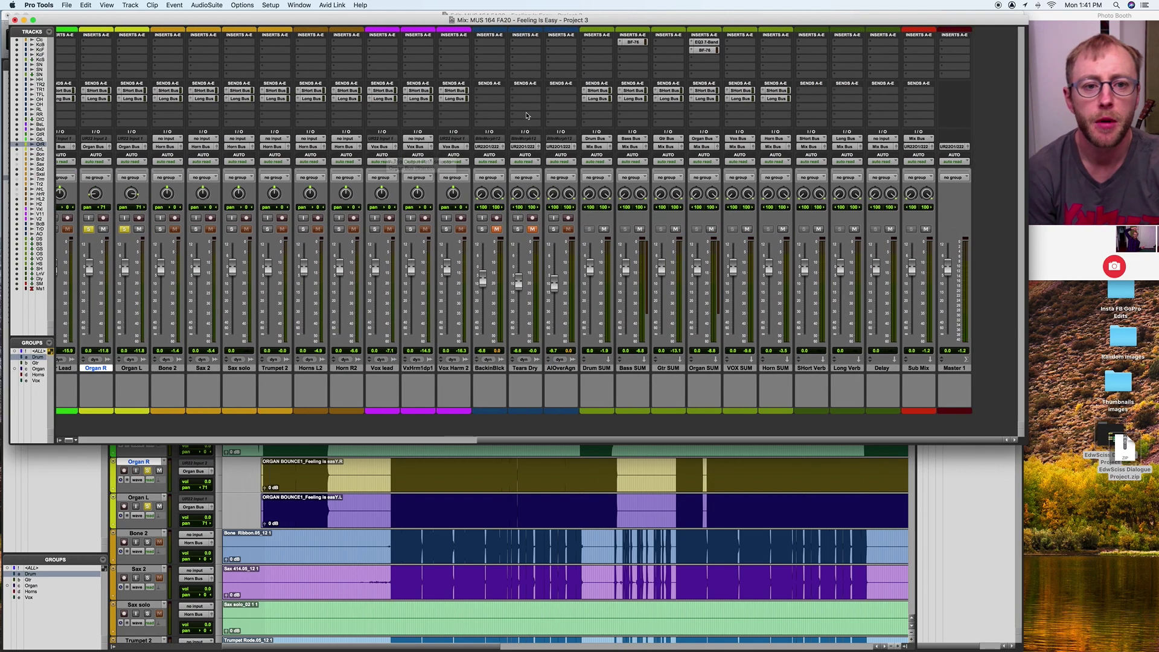
pyautogui.moveTo(705, 51); pyautogui.dragTo(705, 56)
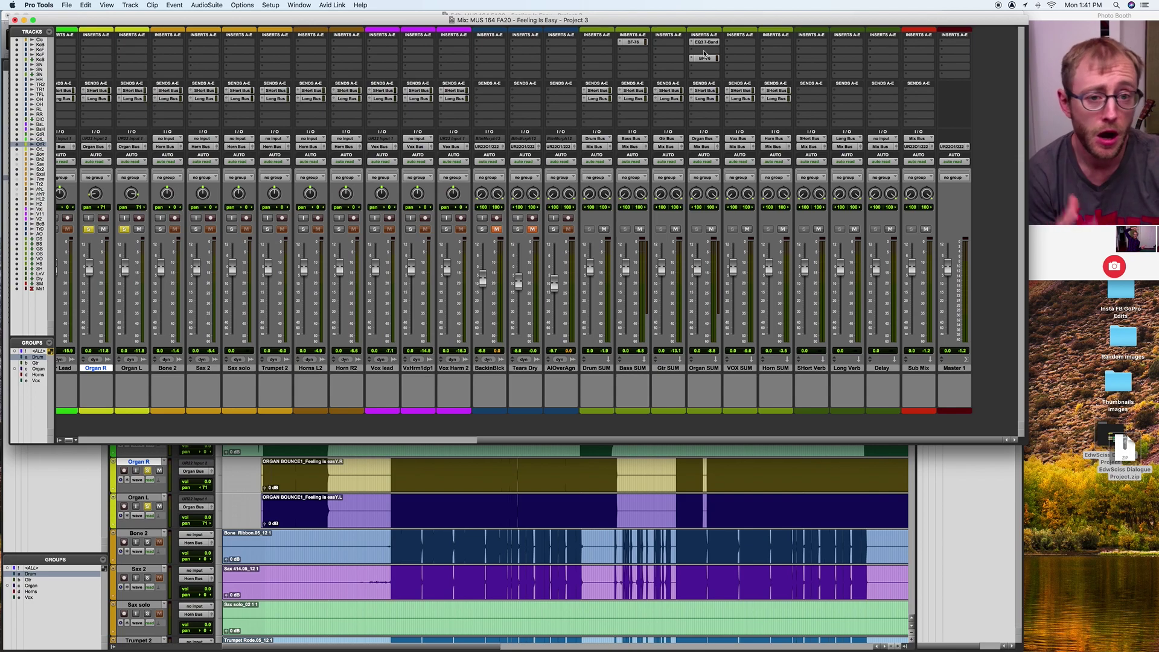
pyautogui.hscroll(-5, 705, 53)
pyautogui.hscroll(1, 721, 227)
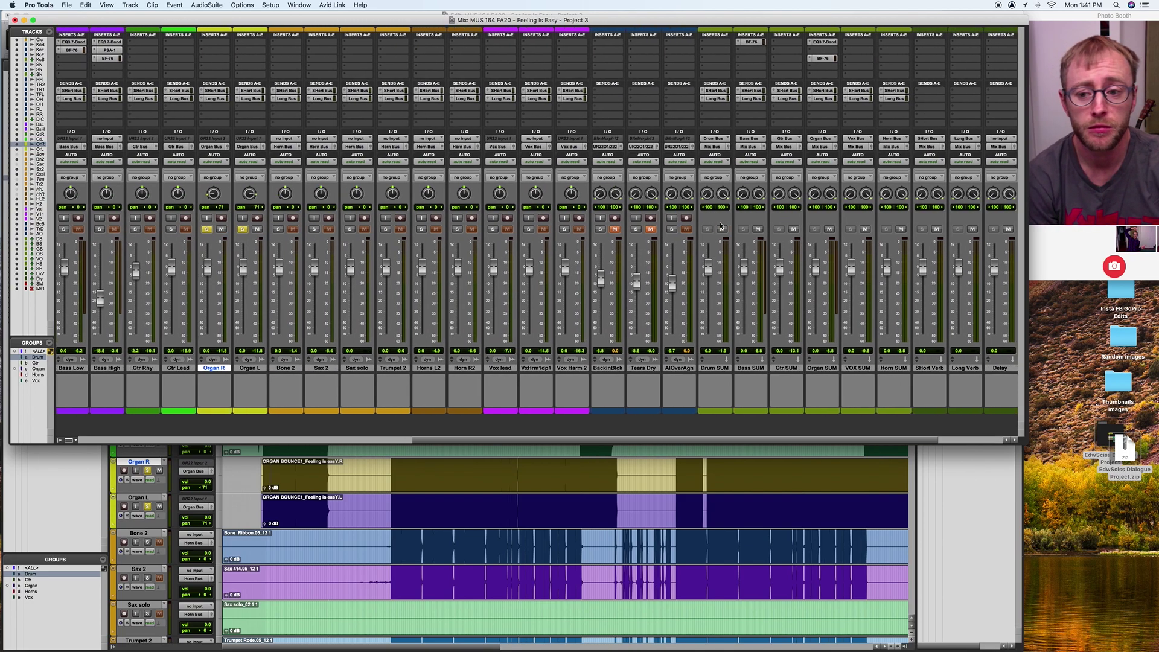
# Step: Solo Bone 2 in place of the two organ tracks
pyautogui.hscroll(-6, 434, 220)
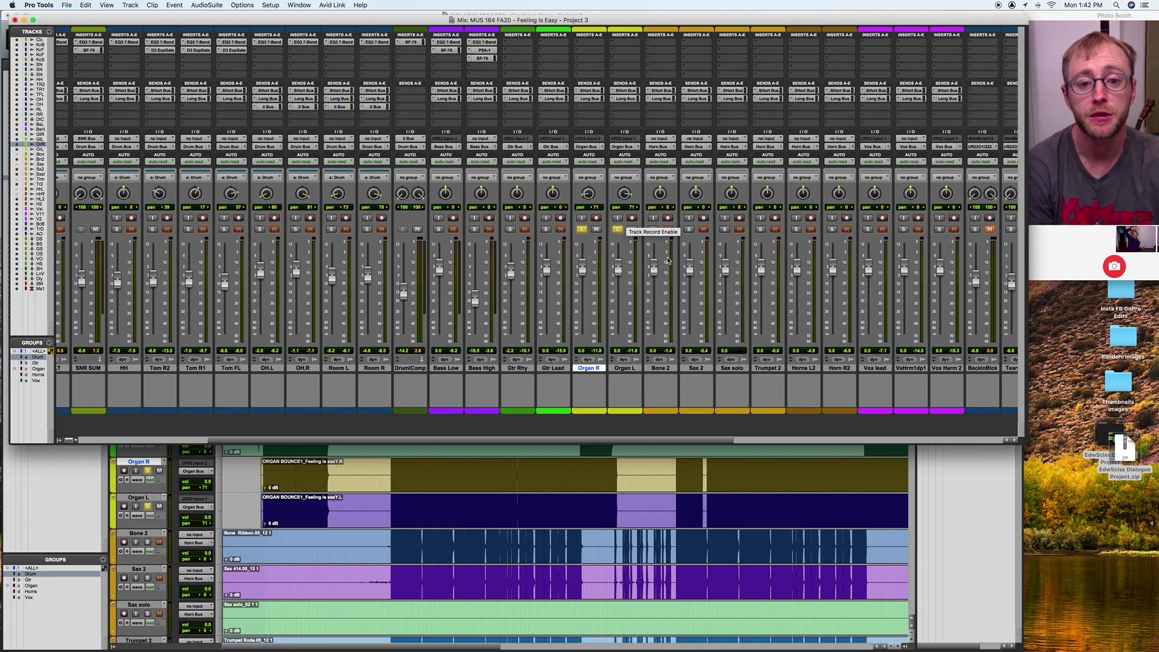
pyautogui.hscroll(3, 669, 261)
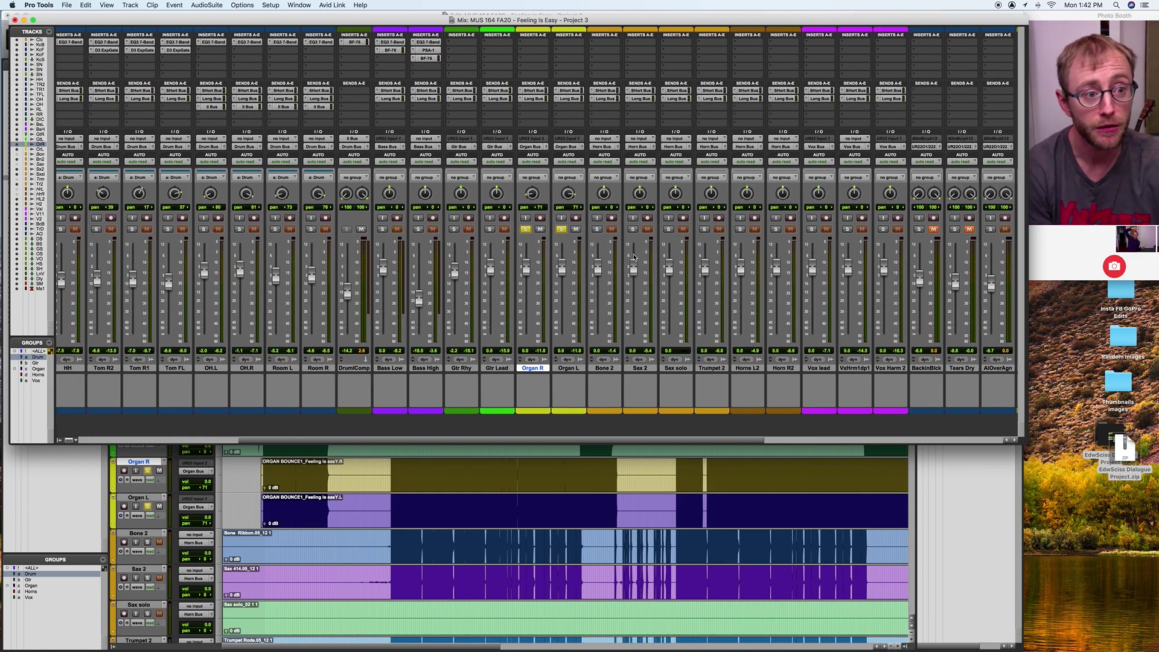
pyautogui.click(595, 230)
pyautogui.hscroll(6, 637, 266)
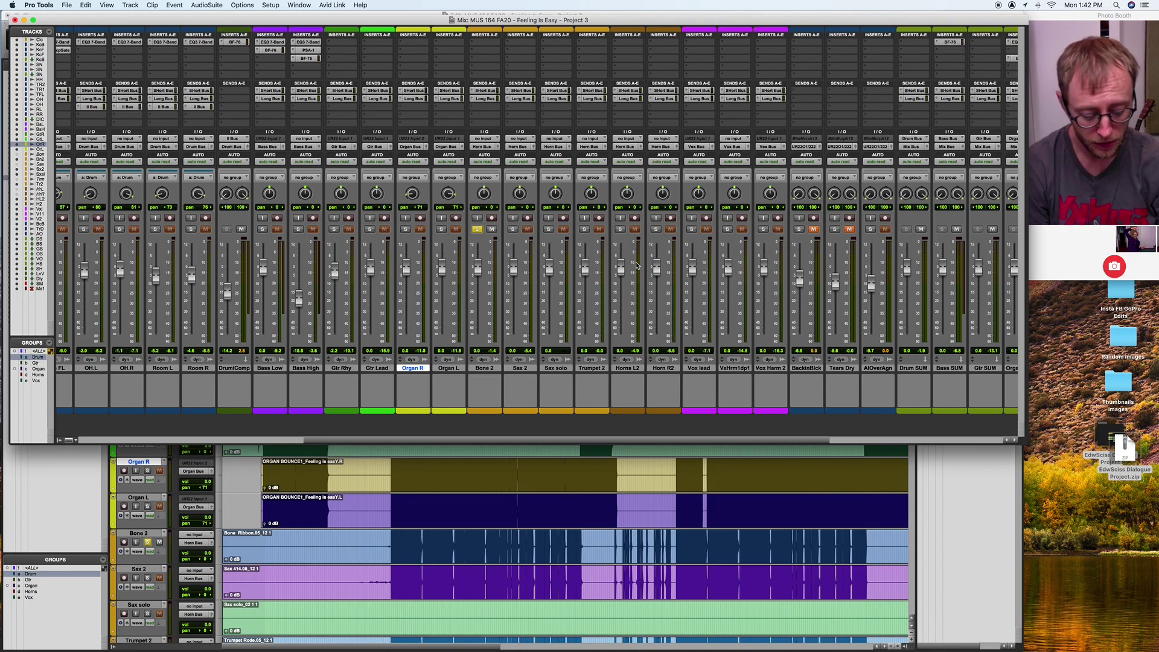
# Step: Switch to the Edit window and reduce the audio waveform zoom so the horn and vocal clips are readable
pyautogui.press('super+equal')
pyautogui.scroll(-7, 486, 358)
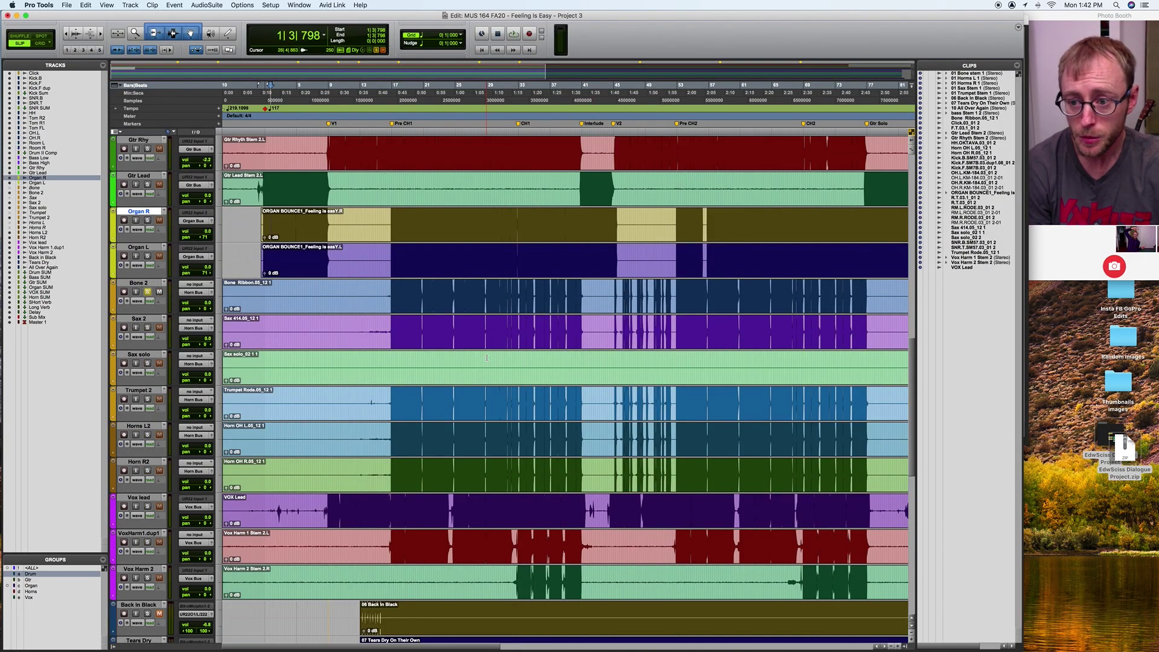
pyautogui.scroll(-5, 538, 306)
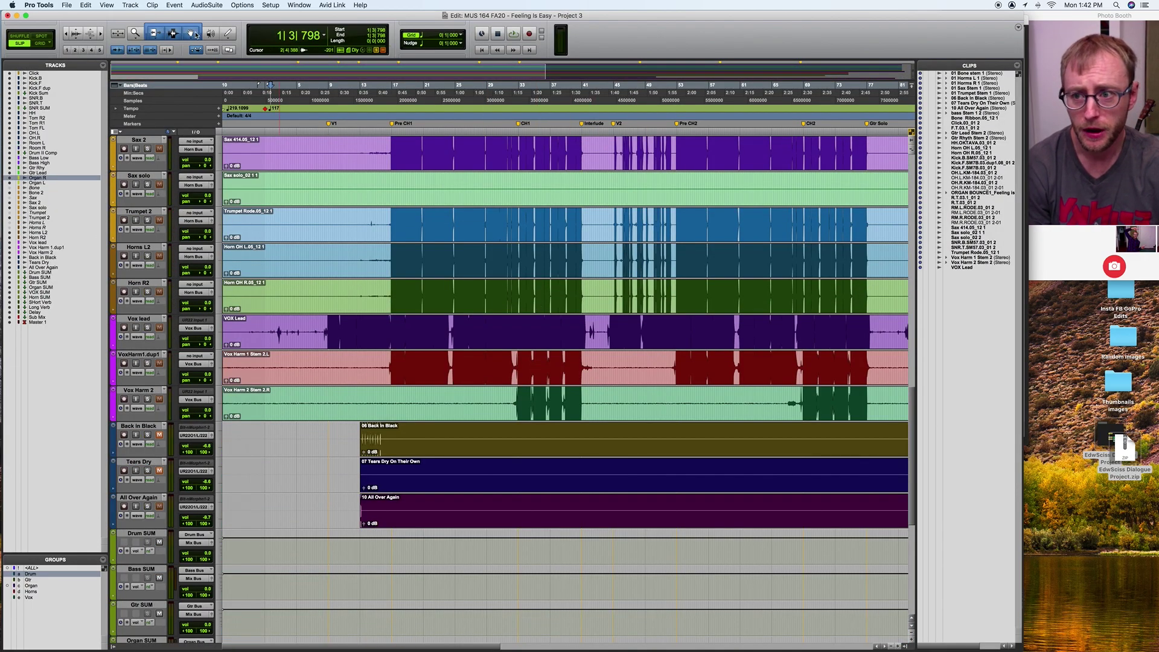
pyautogui.click(79, 39)
pyautogui.click(79, 39)
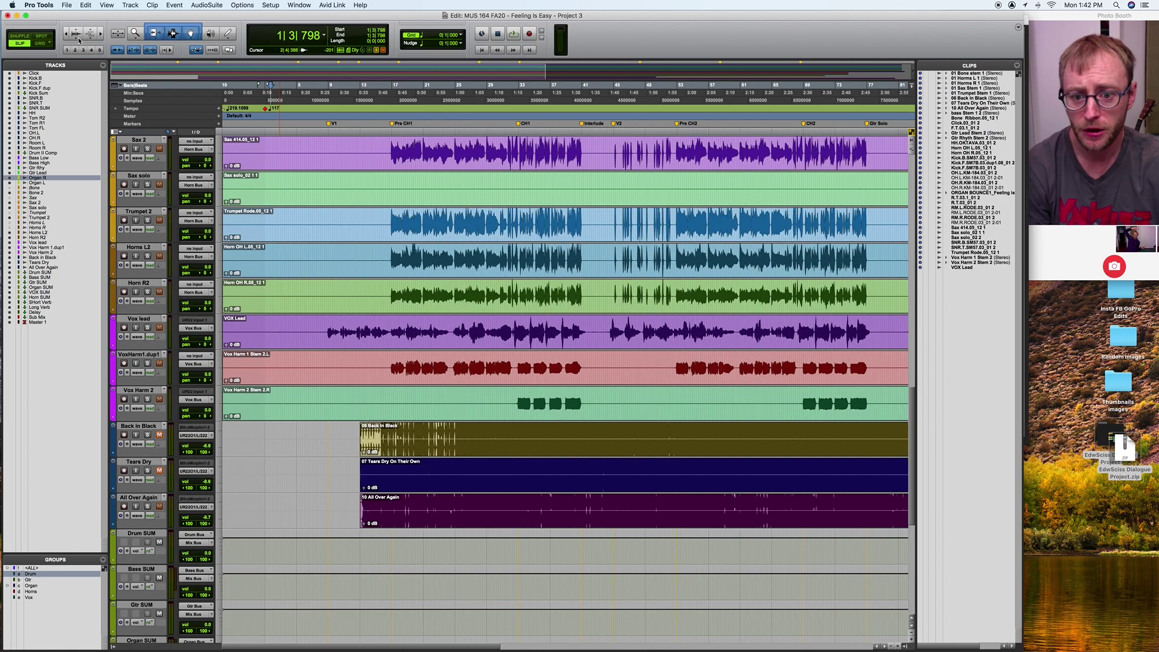
# Step: Examine the horn, sax solo and vocal clips along the timeline for where each part plays
pyautogui.scroll(5, 602, 297)
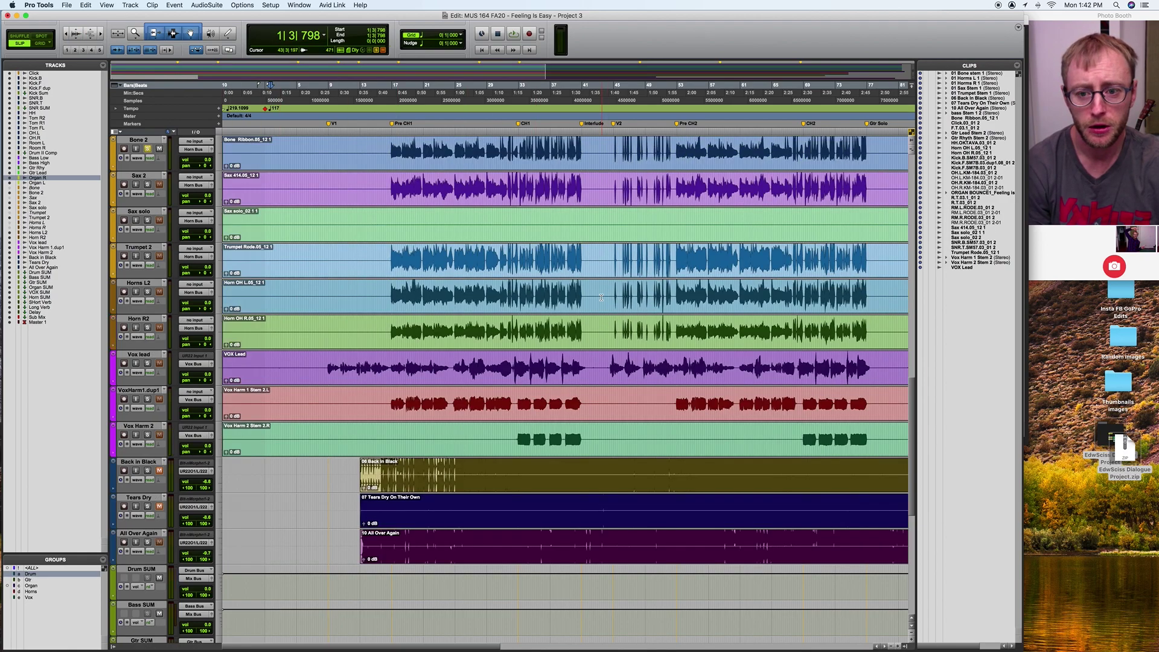
pyautogui.scroll(-1, 474, 289)
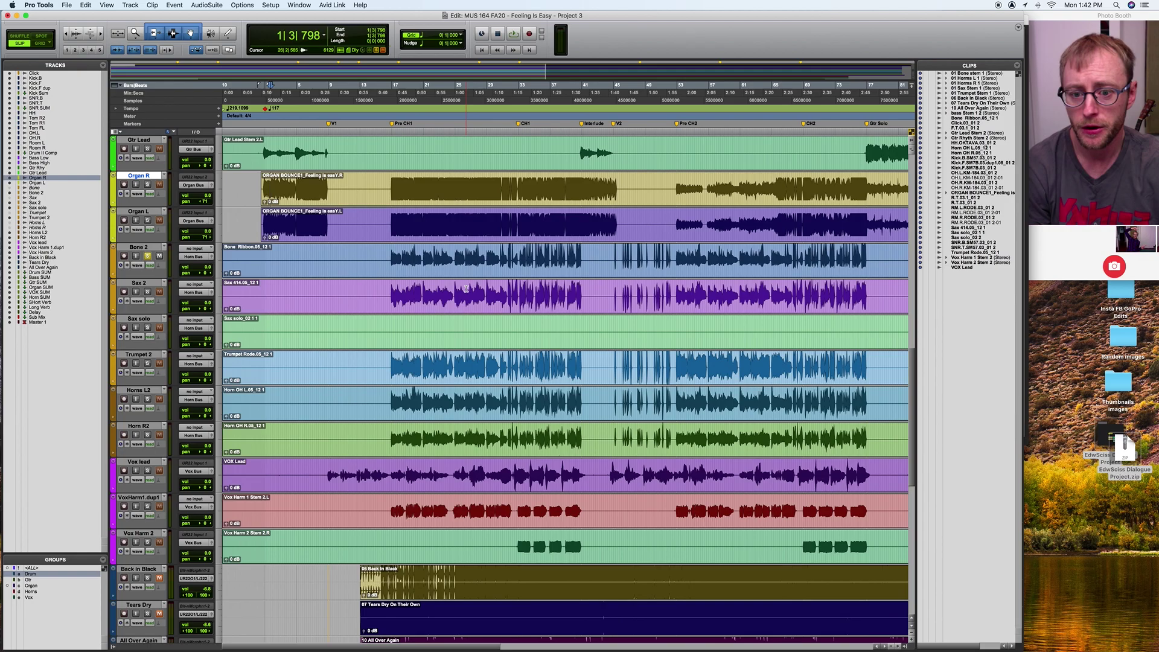
pyautogui.scroll(-3, 570, 386)
pyautogui.scroll(-1, 296, 195)
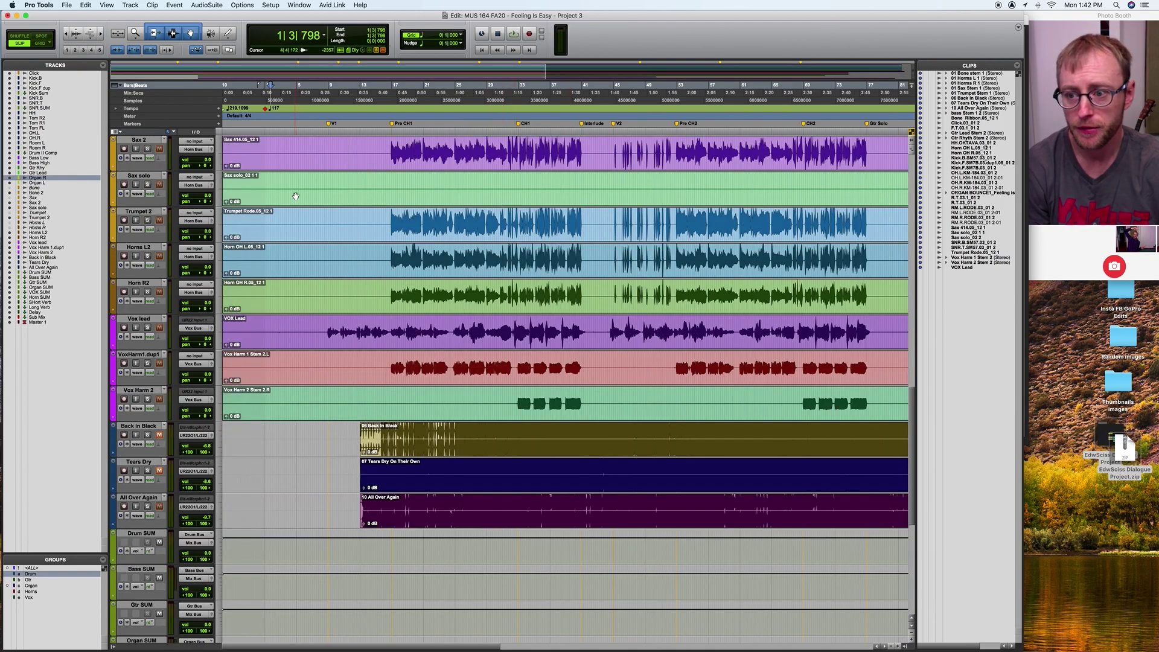
pyautogui.scroll(2, 296, 195)
pyautogui.hscroll(3, 554, 274)
pyautogui.hscroll(20, 554, 274)
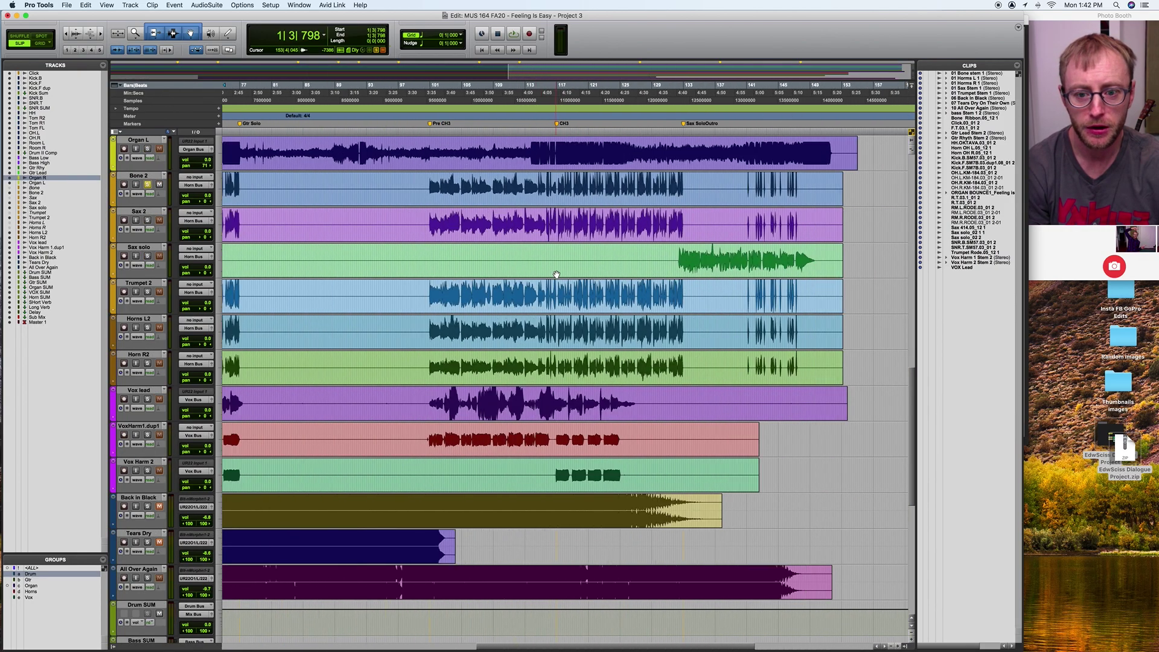
pyautogui.hscroll(-17, 556, 275)
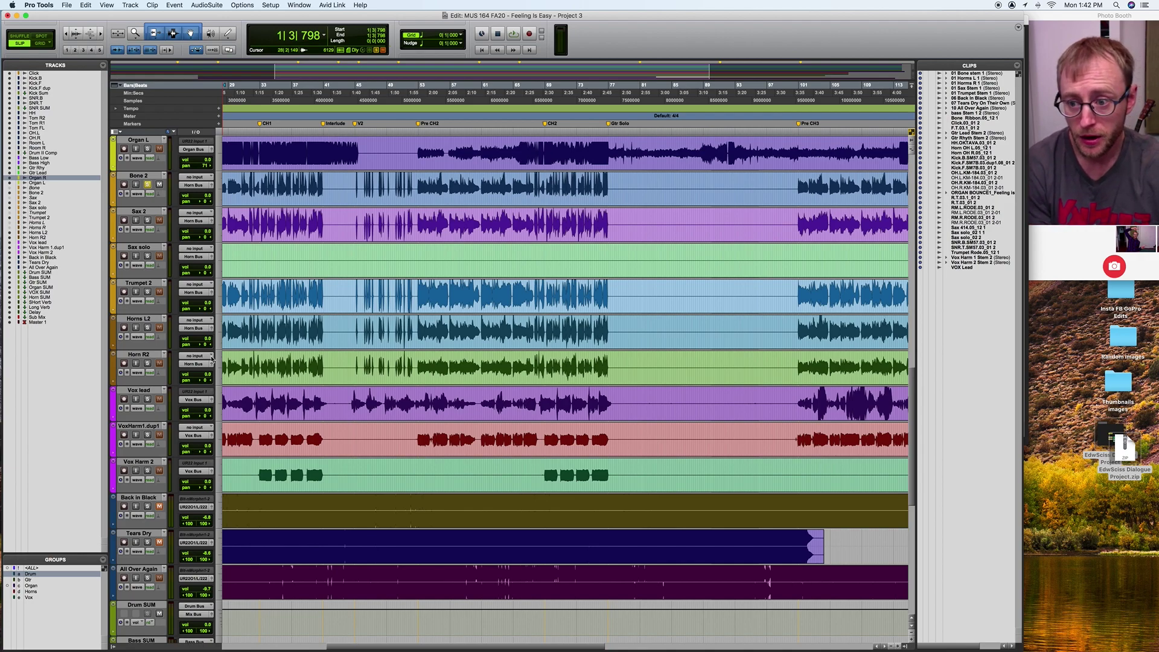
pyautogui.hscroll(-5, 211, 358)
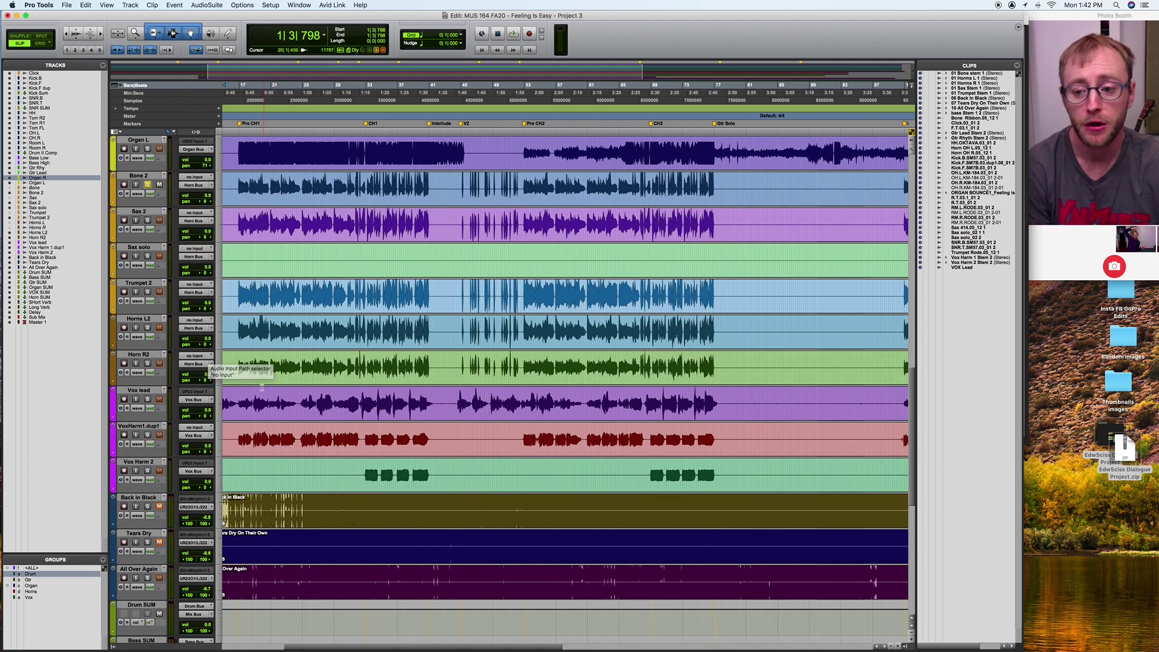
# Step: Solo Horn R2 and Horns L2 together in place of Bone 2 and return to the Mix window
pyautogui.click(147, 363)
pyautogui.click(148, 399)
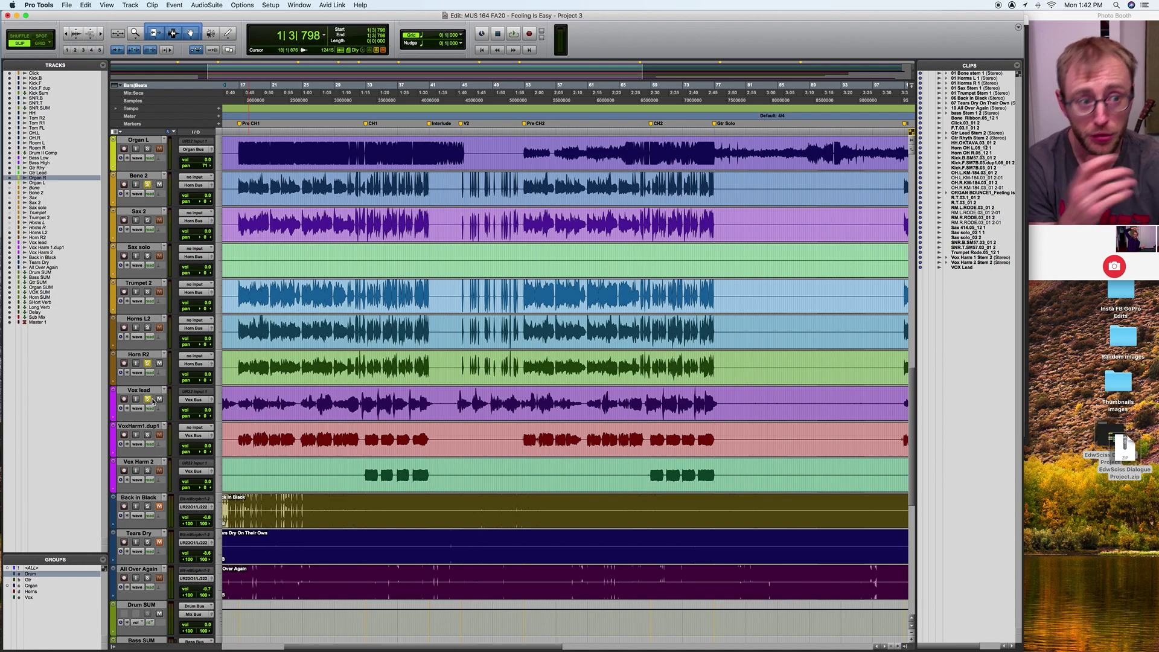
pyautogui.press('super+equal')
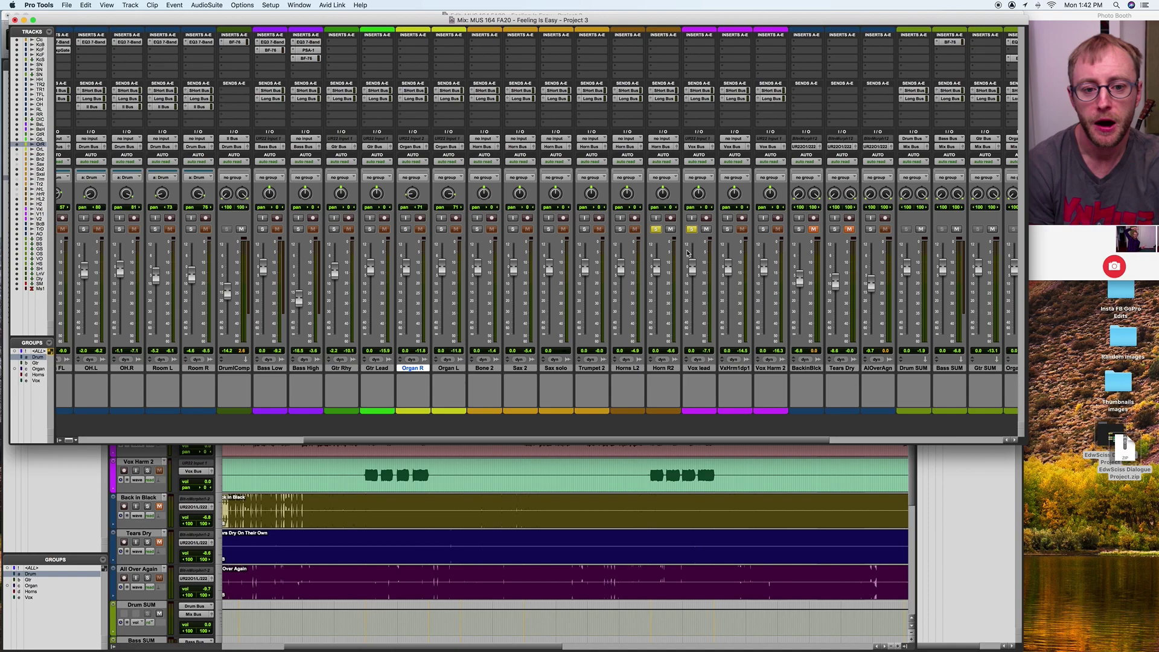
pyautogui.click(621, 229)
# Step: Play the soloed horns from the start of Pre CH1 and pan Horns L2 and Horn R2 apart to 68 and 75
pyautogui.press('space')
pyautogui.scroll(5, 389, 499)
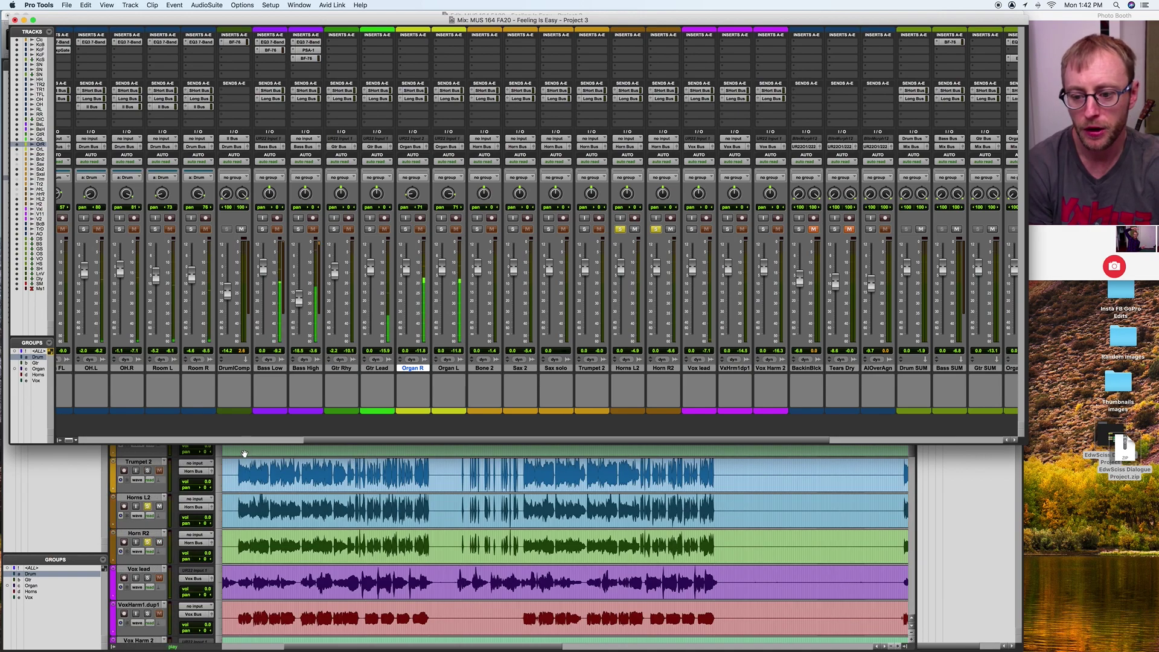
pyautogui.click(253, 486)
pyautogui.click(253, 483)
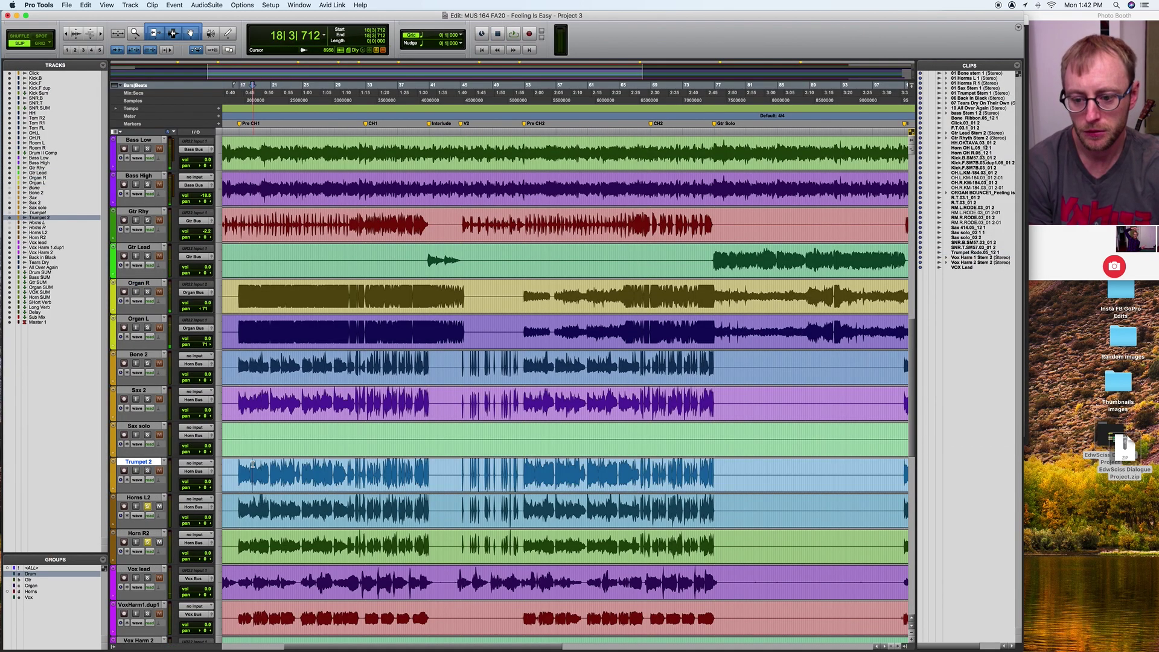
pyautogui.press('super+equal')
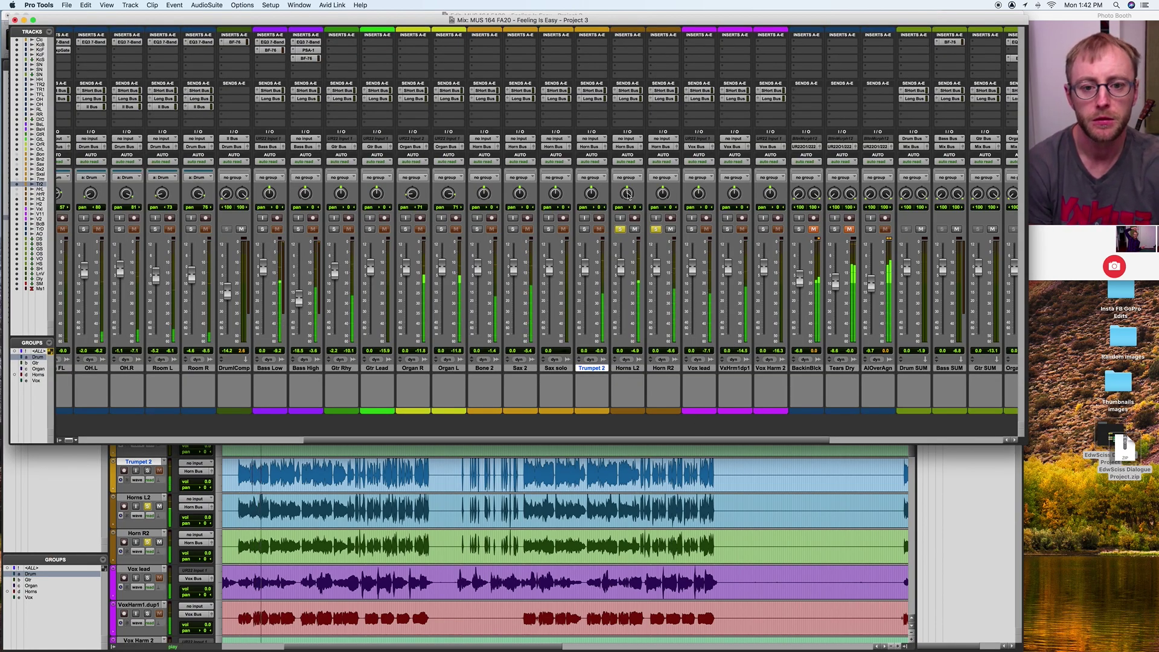
pyautogui.moveTo(628, 194); pyautogui.dragTo(664, 205)
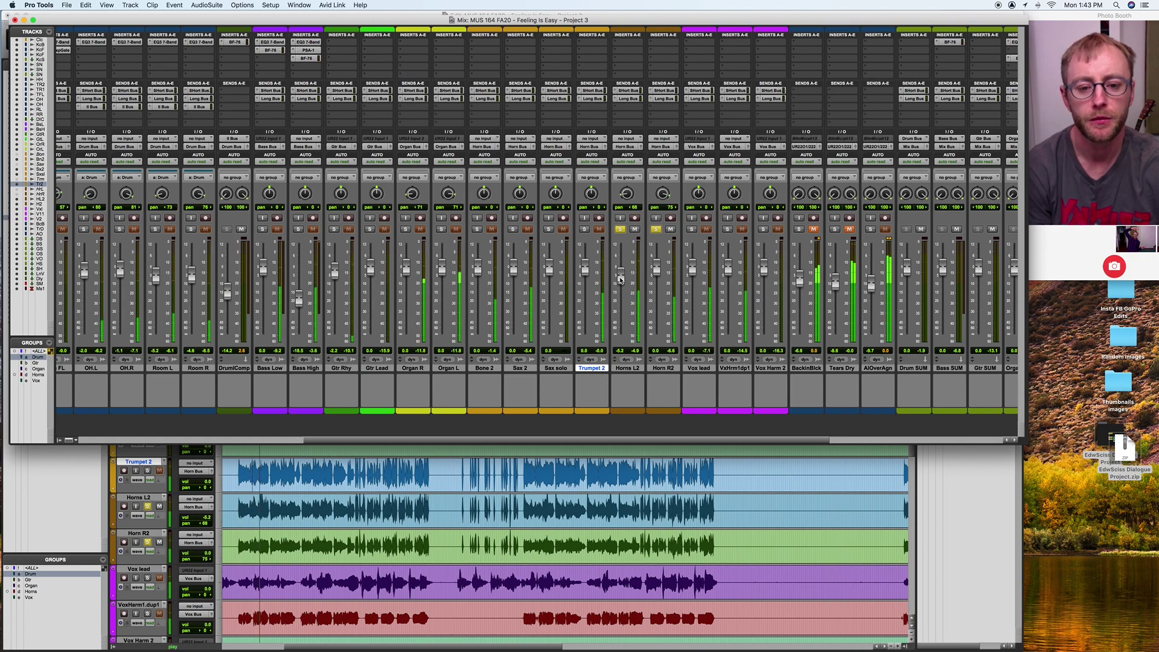
# Step: Set the volume of Horns L2 to -3.6 dB and Horn R2 to +1.4 dB, and enable the Gtr group
pyautogui.moveTo(621, 279); pyautogui.dragTo(617, 273)
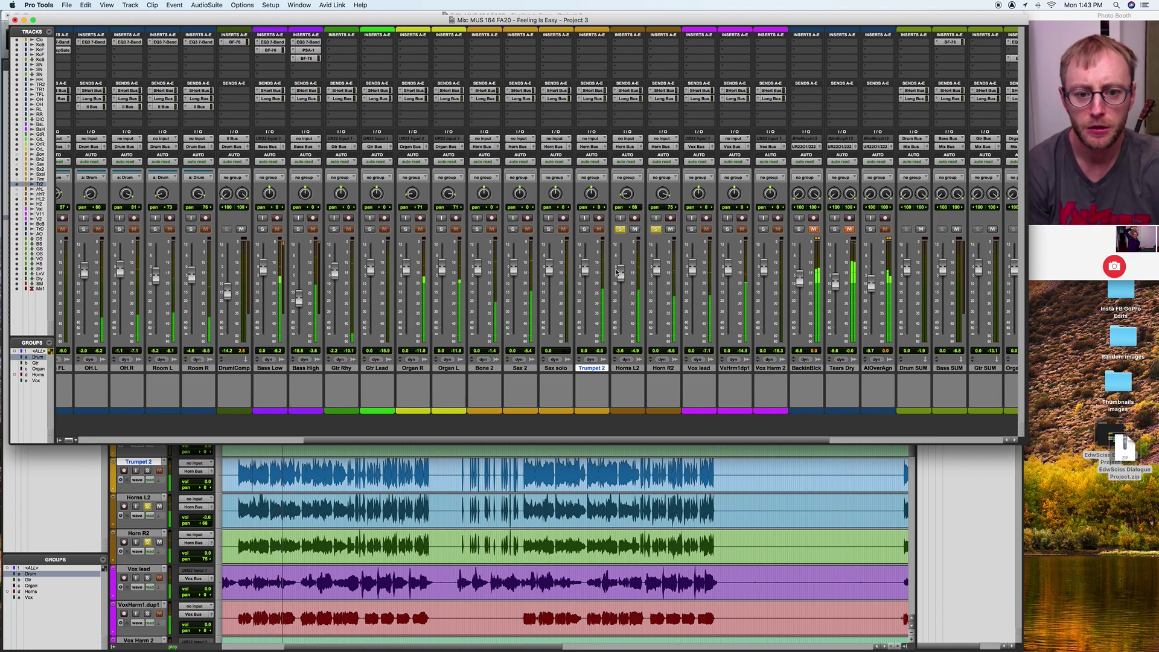
pyautogui.moveTo(658, 276); pyautogui.dragTo(655, 273)
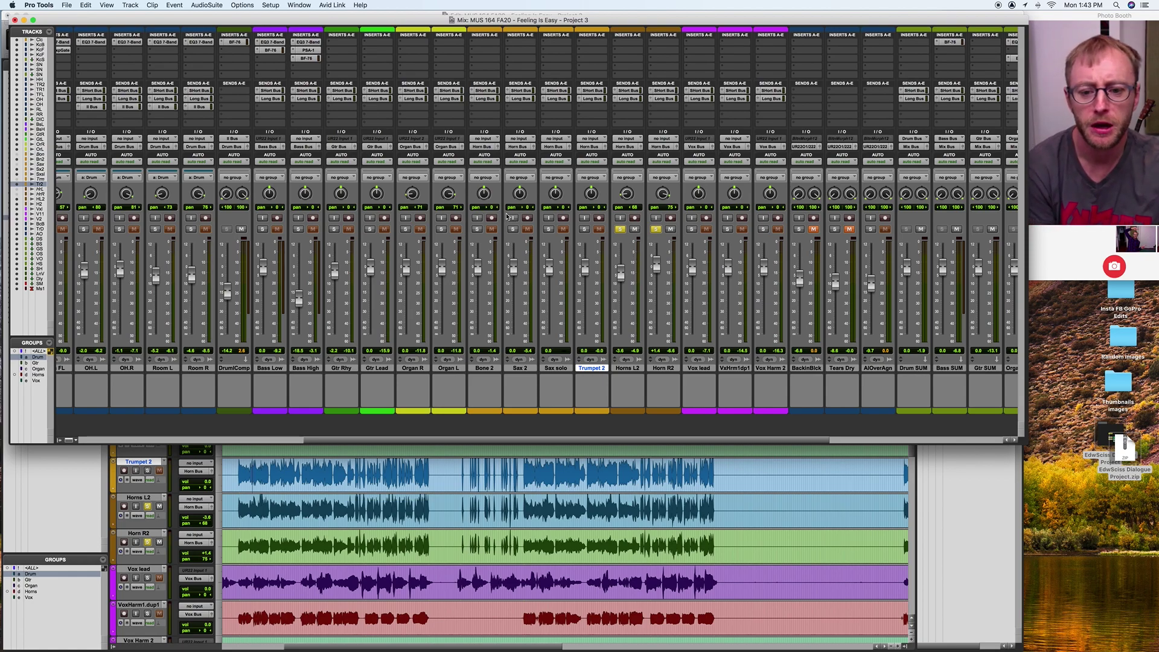
pyautogui.press('b')
pyautogui.press('space')
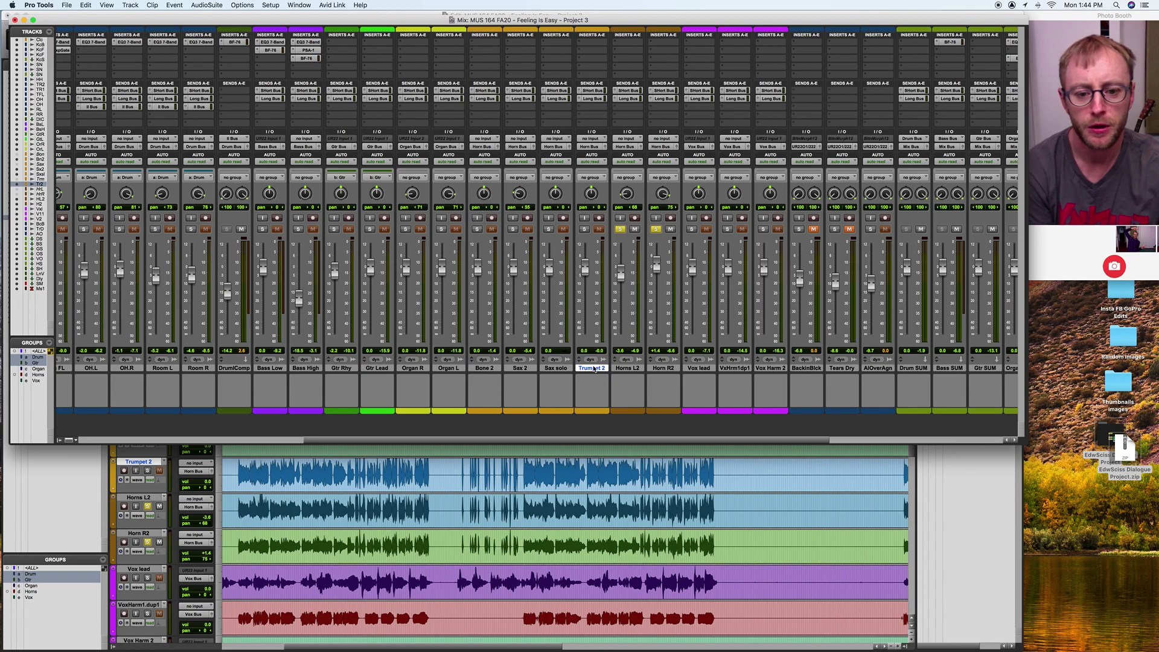
# Step: Move the Trumpet 2 channel ahead of Sax solo and play Bone 2, Sax 2 and Trumpet 2 soloed in place of the horn pair
pyautogui.moveTo(589, 369); pyautogui.dragTo(541, 374)
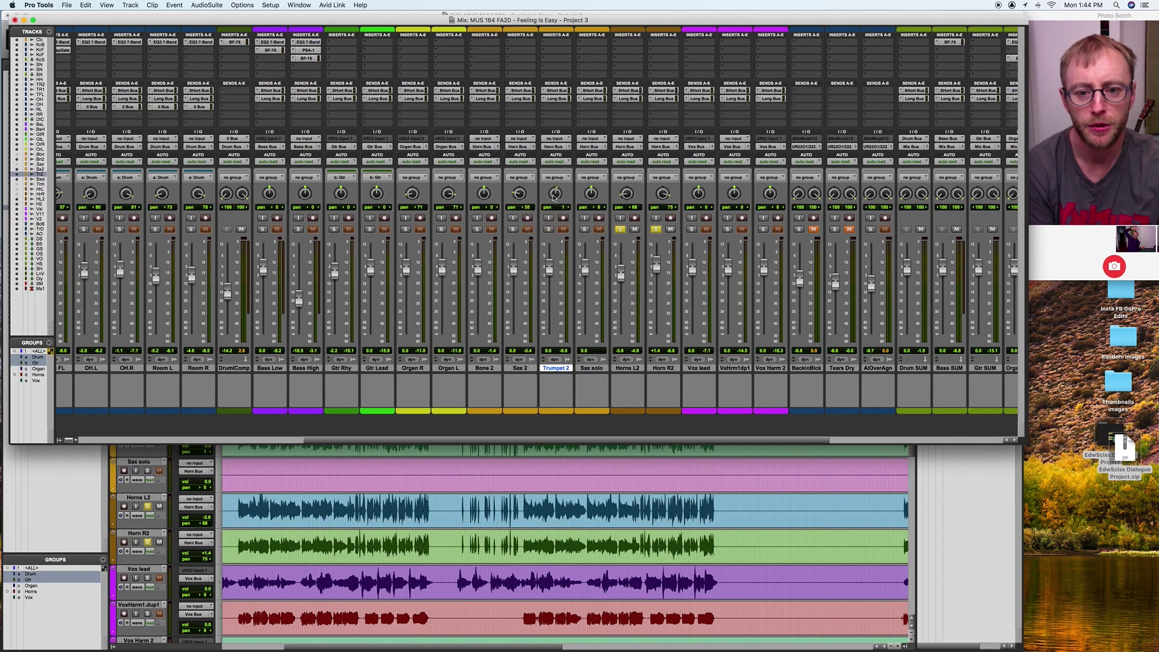
pyautogui.click(477, 228)
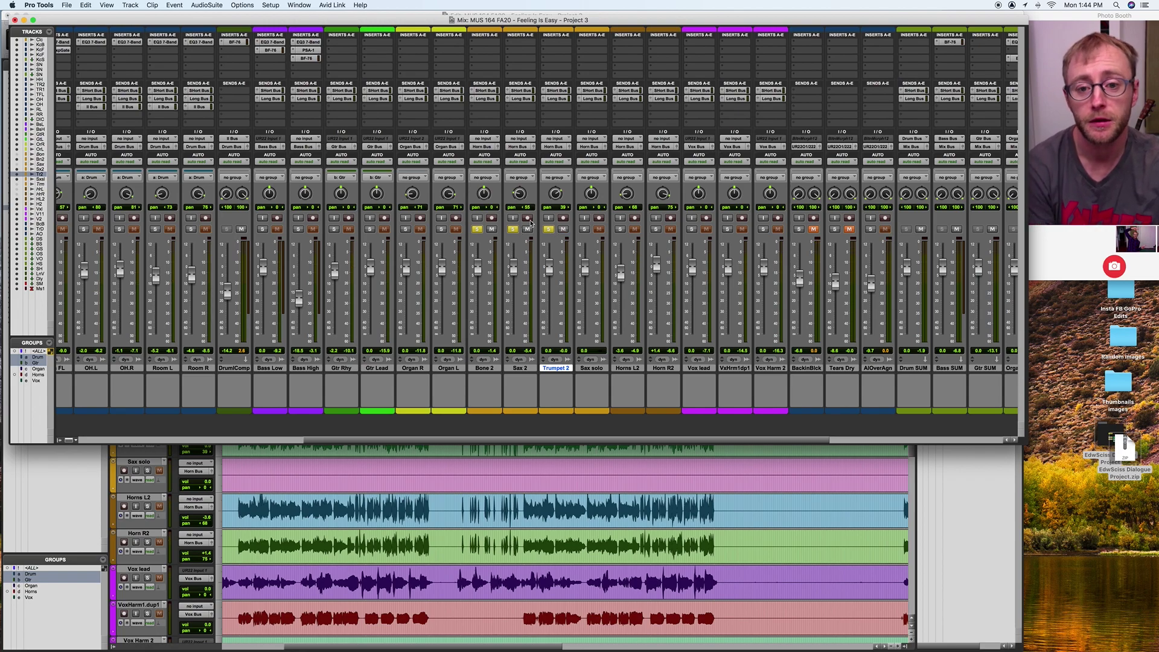
pyautogui.press('space')
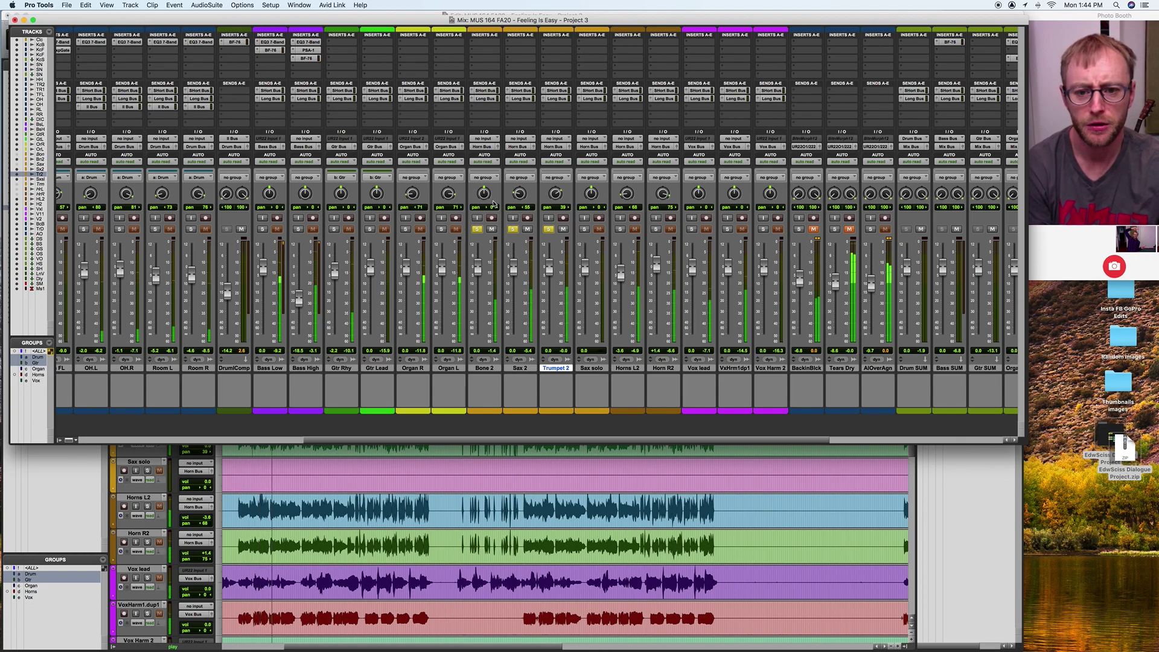
# Step: Balance the soloed horns during playback, setting Bone 2 to -5.7 dB, Sax 2 to -8.4 dB and Trumpet 2 to -5.2 dB
pyautogui.moveTo(521, 275)
pyautogui.mouseDown()
pyautogui.moveTo(522, 290)
pyautogui.moveTo(550, 285)
pyautogui.moveTo(513, 289)
pyautogui.mouseUp()
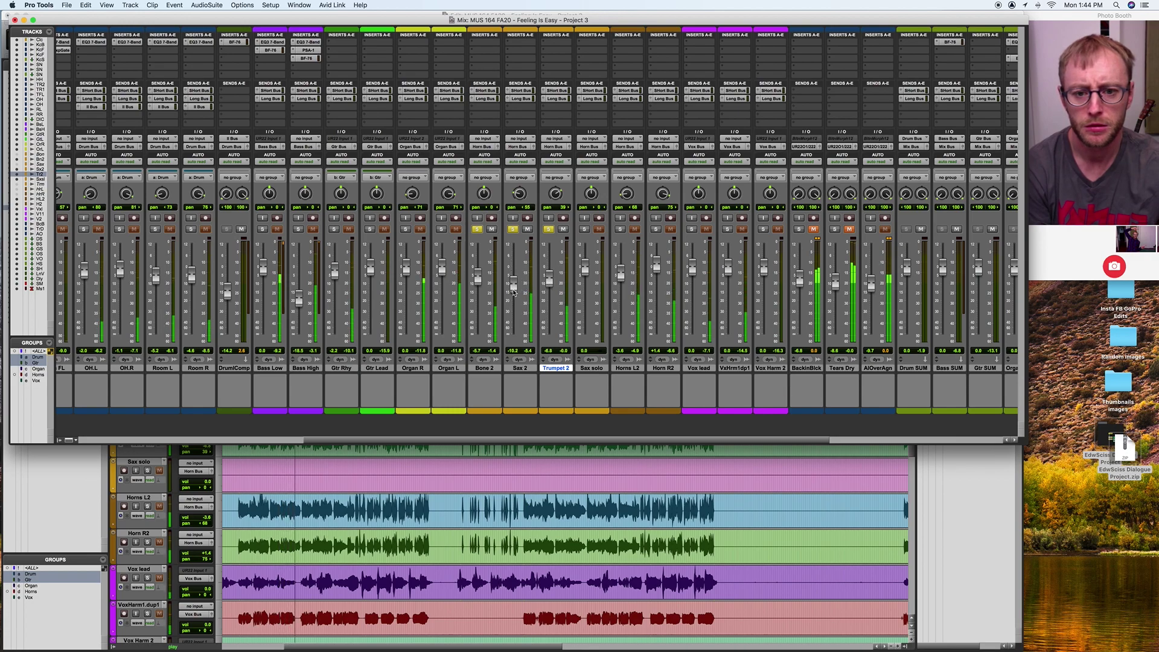
pyautogui.moveTo(550, 280); pyautogui.dragTo(549, 287)
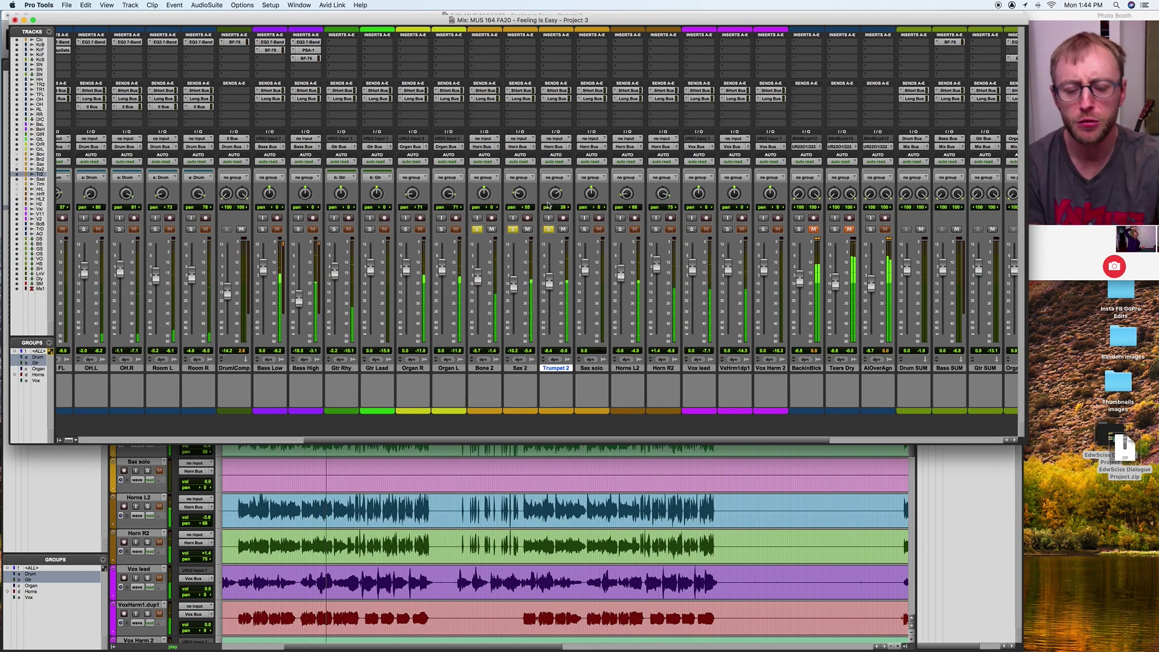
pyautogui.moveTo(550, 282); pyautogui.dragTo(517, 284)
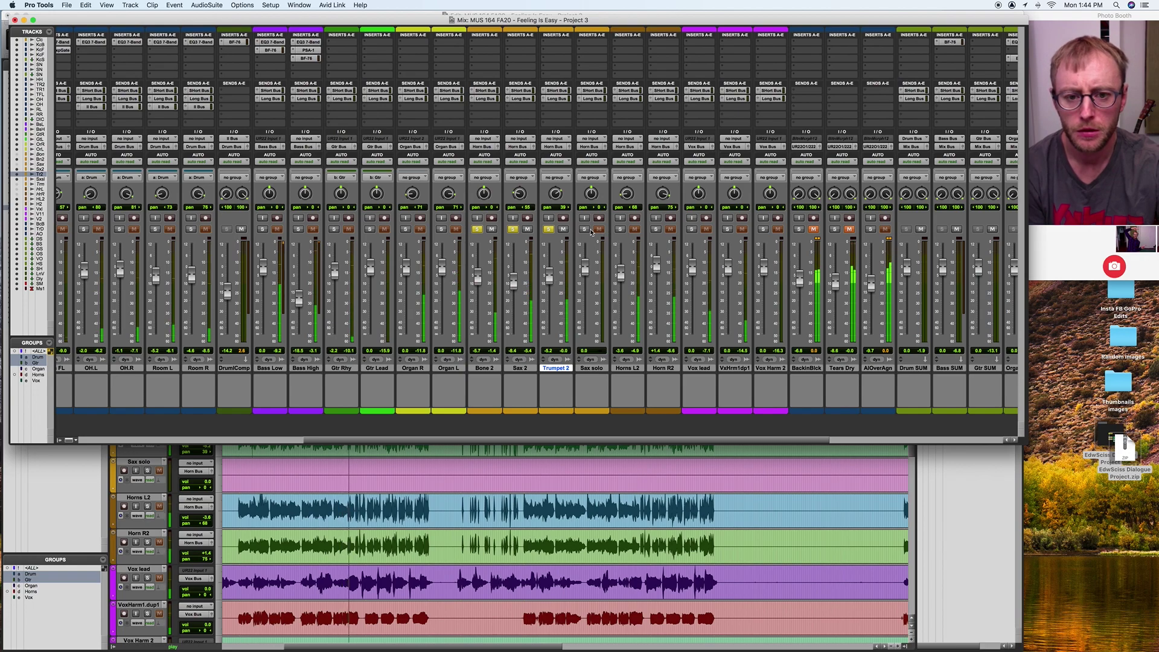
# Step: Compare the Horns L2 and Horn R2 pair with Bone 2, Sax 2 and Trumpet 2, and solo all five tracks together
pyautogui.click(620, 230)
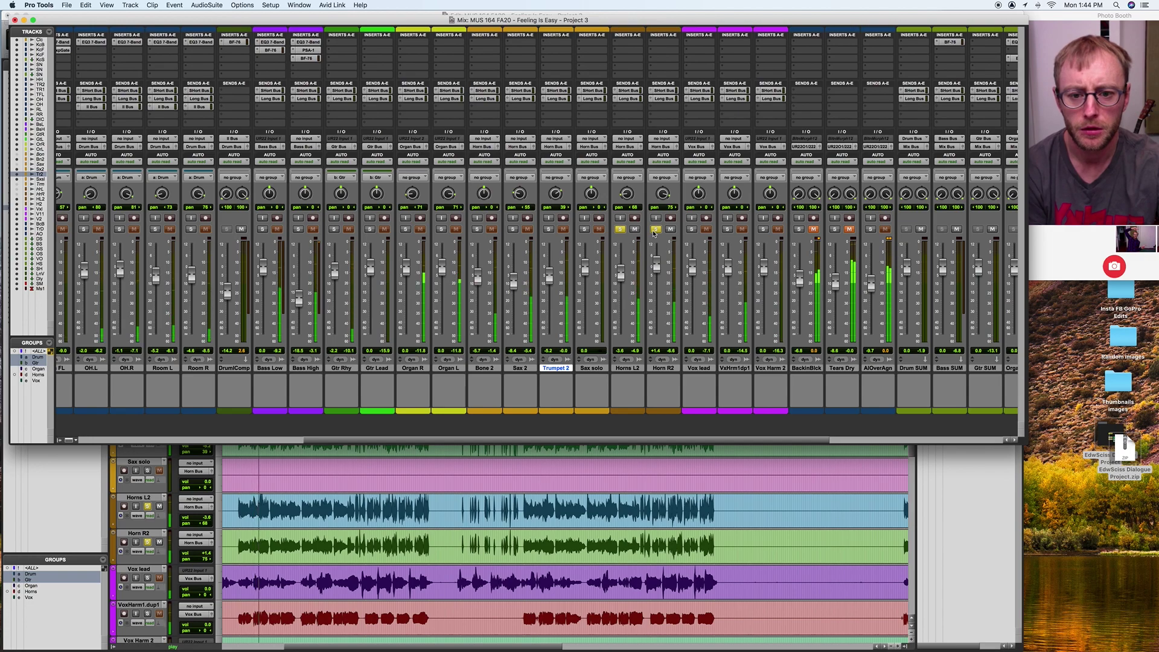
pyautogui.click(477, 229)
pyautogui.click(513, 229)
pyautogui.click(549, 230)
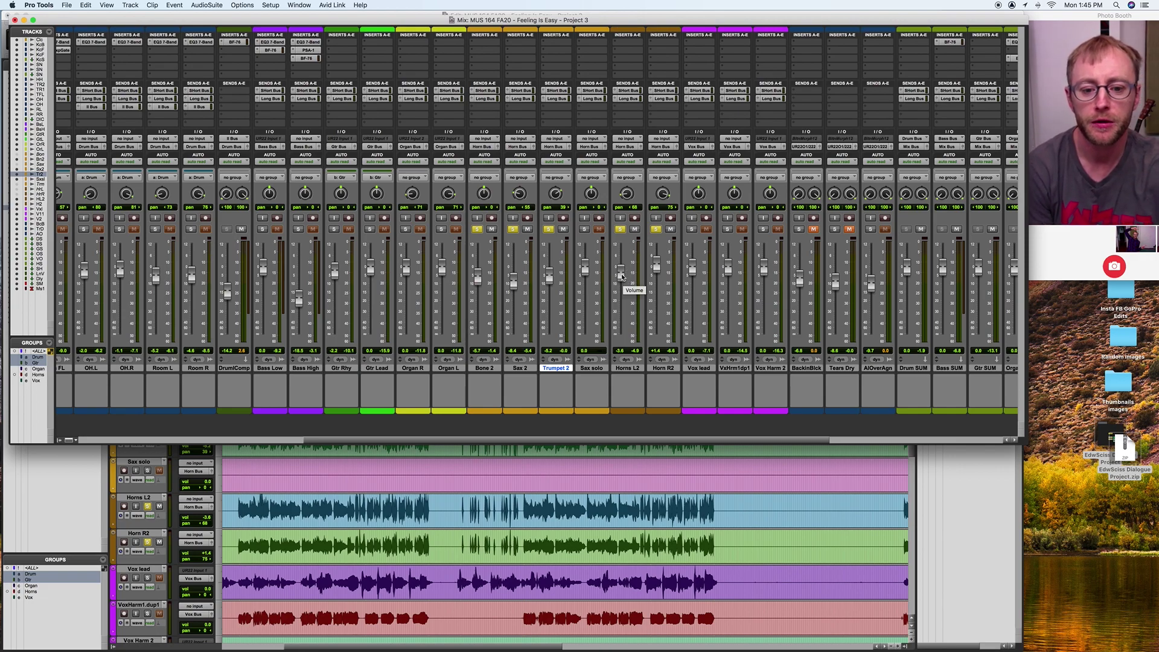
# Step: Pull Horns L2 and Horn R2 fully down during playback and blend them back in at -13.1 dB and -7.0 dB
pyautogui.press('space')
pyautogui.moveTo(613, 280); pyautogui.dragTo(620, 347)
pyautogui.moveTo(656, 264); pyautogui.dragTo(662, 351)
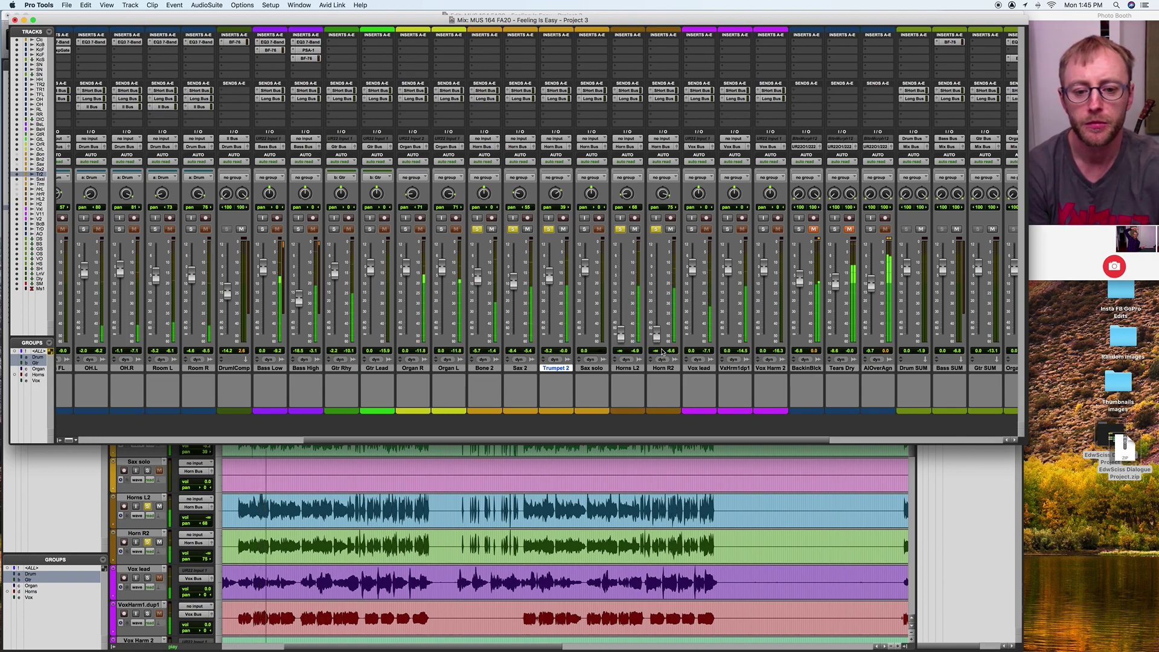
pyautogui.moveTo(658, 340); pyautogui.dragTo(657, 288)
pyautogui.moveTo(620, 335); pyautogui.dragTo(623, 291)
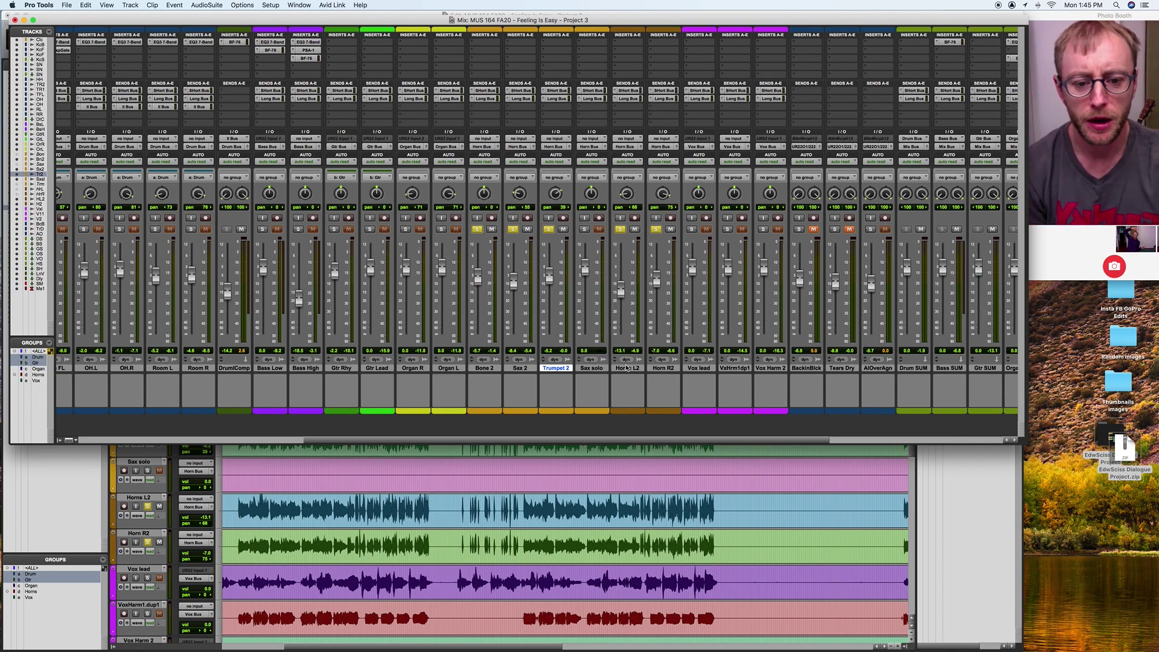
# Step: Check the bus channels beyond the vocals and solo Vox lead in place of the horn tracks
pyautogui.hscroll(2, 628, 370)
pyautogui.hscroll(1, 637, 377)
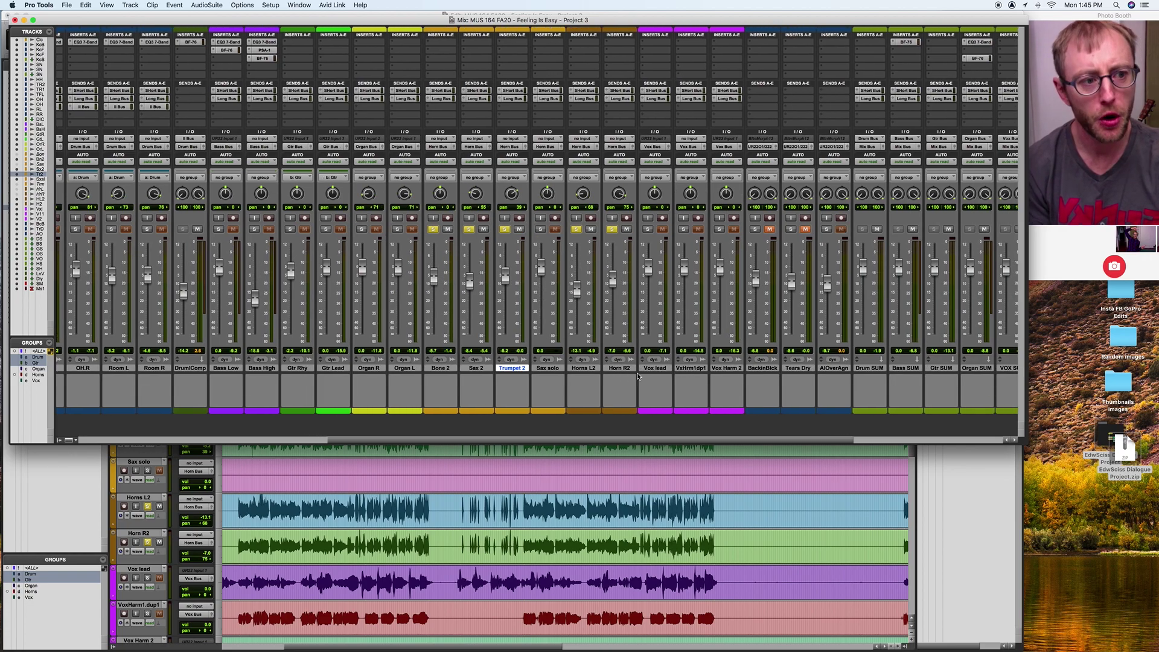
pyautogui.hscroll(5, 775, 375)
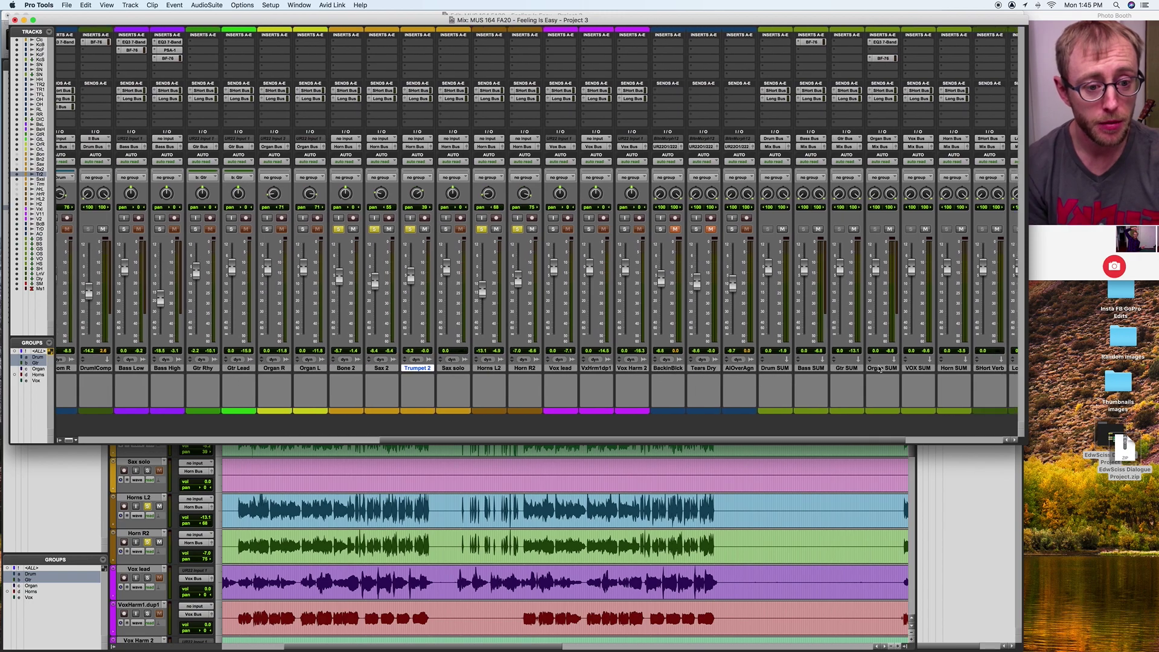
pyautogui.hscroll(-2, 880, 389)
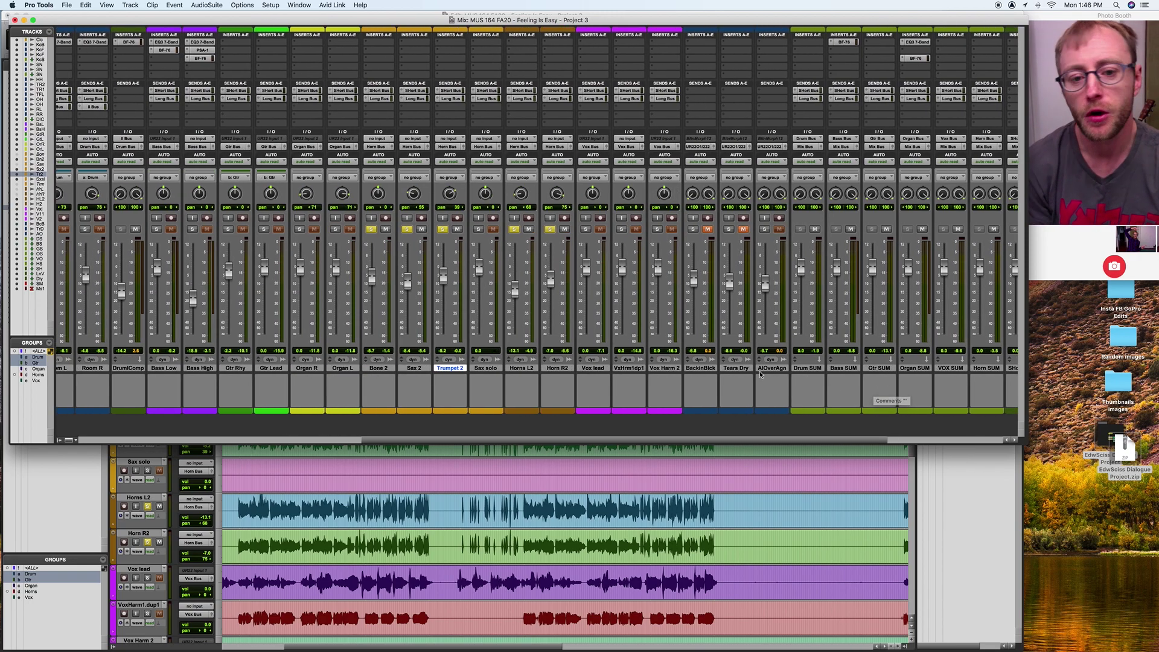
pyautogui.click(586, 229)
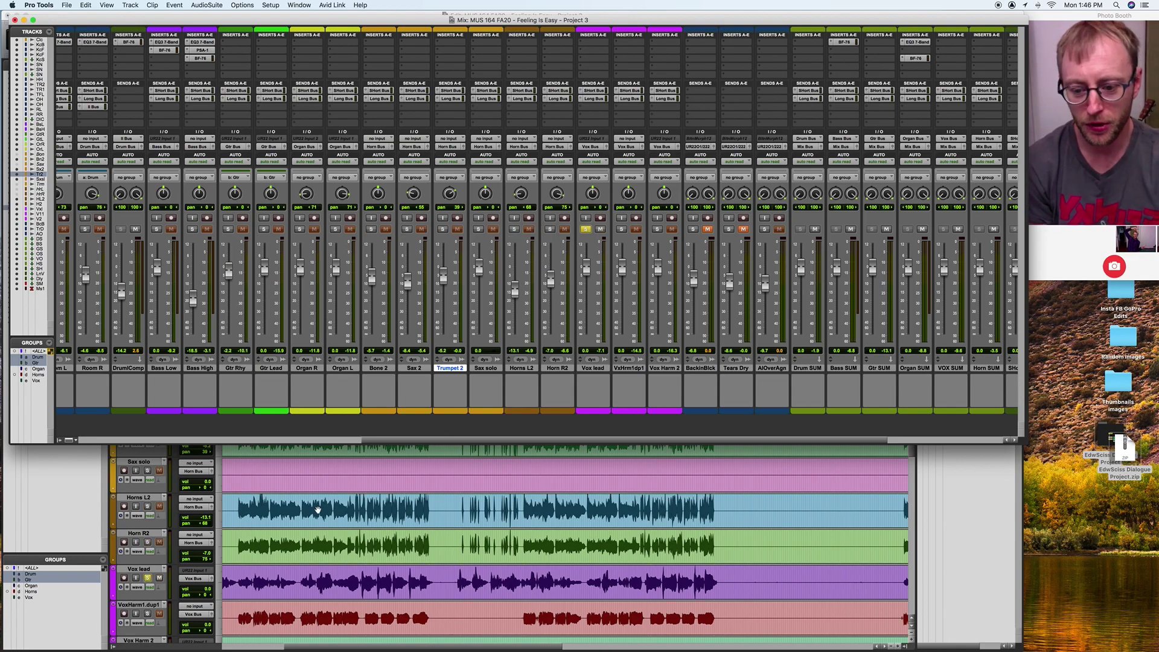
# Step: Select the Vox lead passage from its first entry at V1 into Pre CH1 in the Edit window and play it
pyautogui.scroll(10, 347, 496)
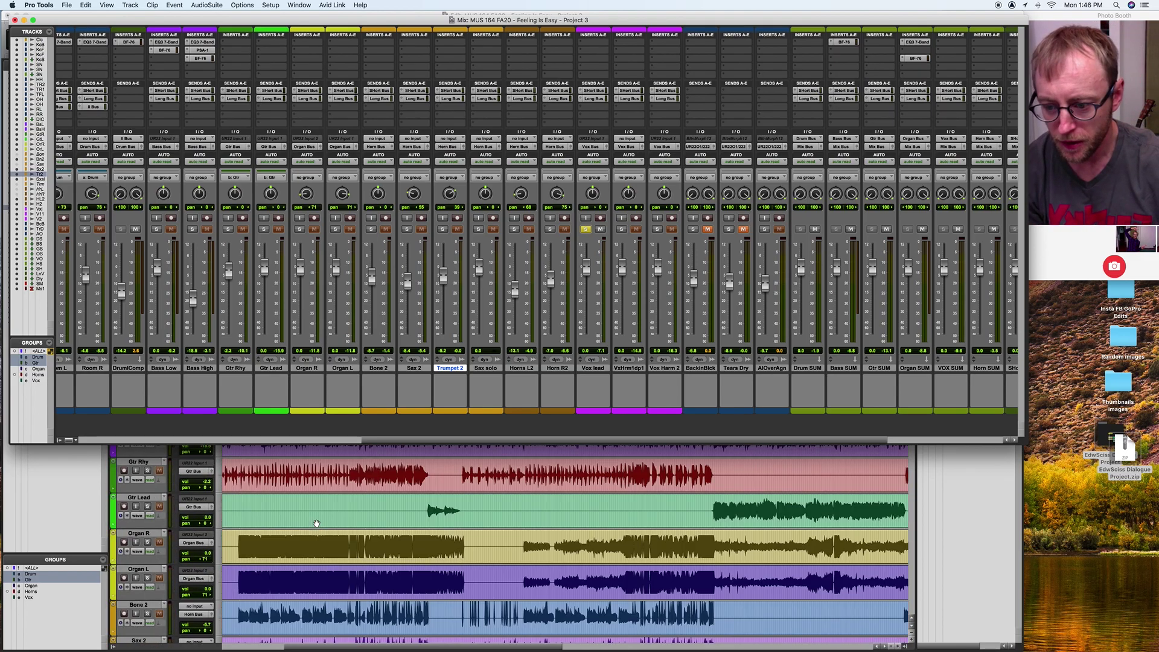
pyautogui.scroll(3, 316, 523)
pyautogui.scroll(-4, 316, 523)
pyautogui.scroll(4, 317, 524)
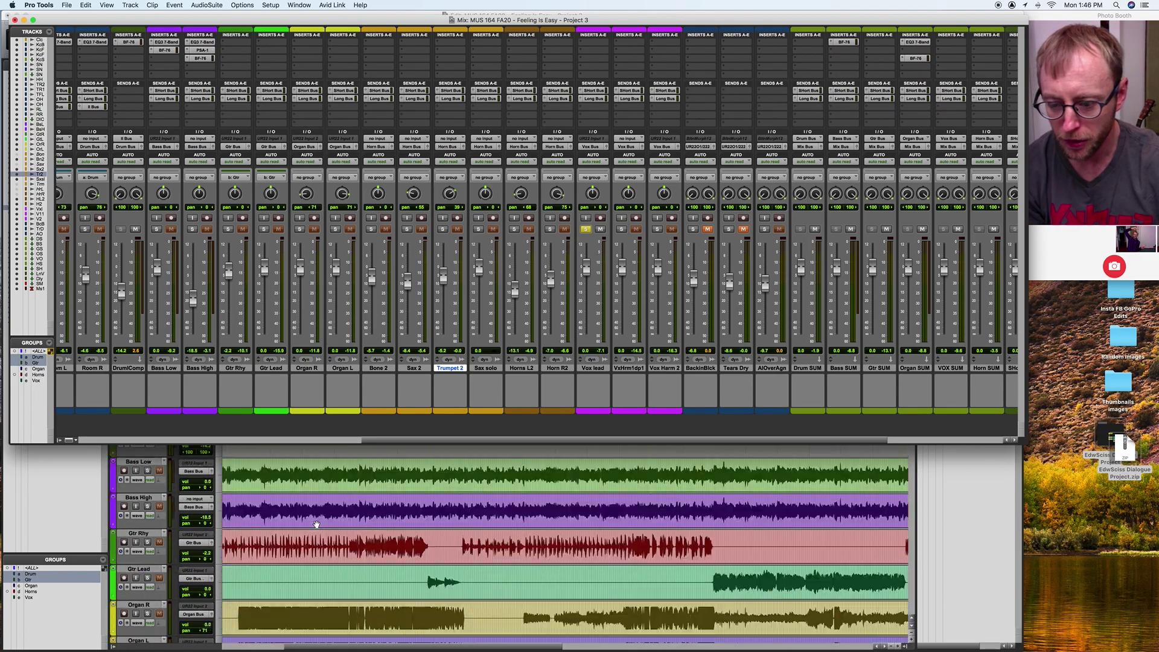
pyautogui.scroll(-12, 316, 524)
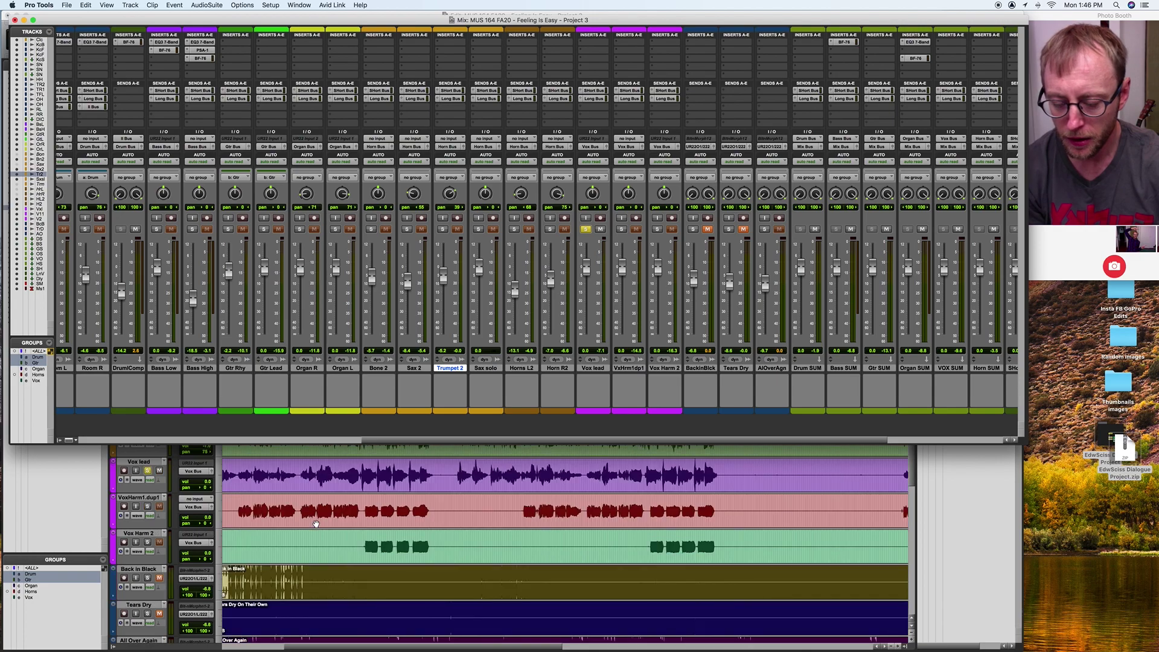
pyautogui.scroll(3, 316, 524)
pyautogui.hscroll(-3, 316, 524)
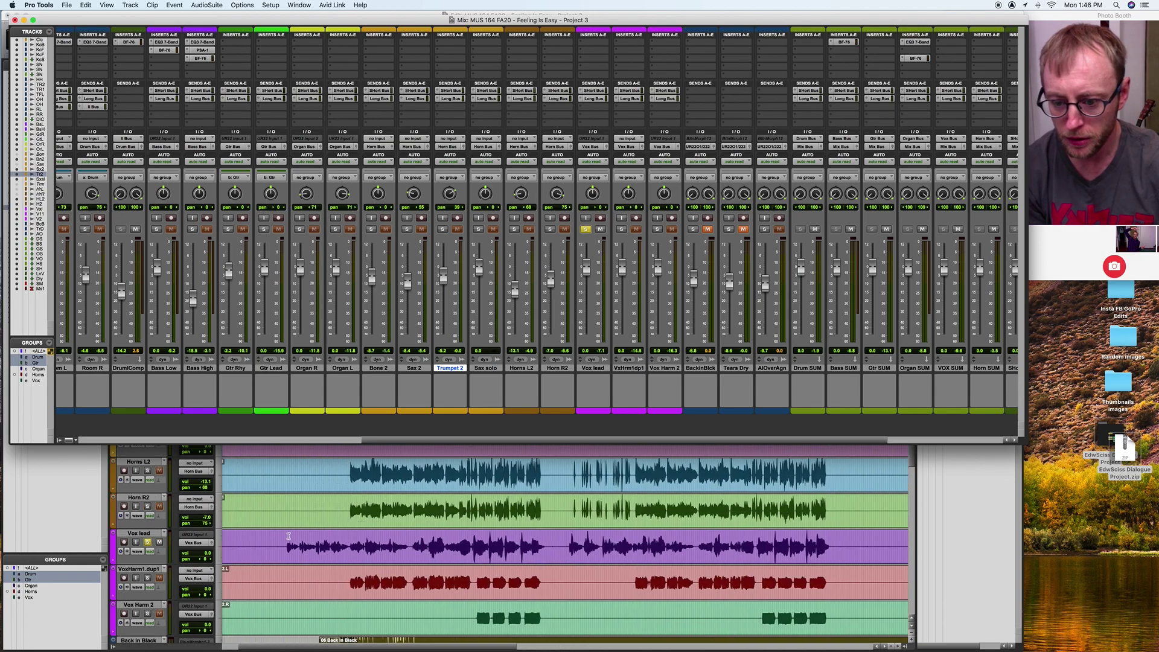
pyautogui.click(288, 536)
pyautogui.moveTo(287, 536); pyautogui.dragTo(410, 536)
pyautogui.press('space')
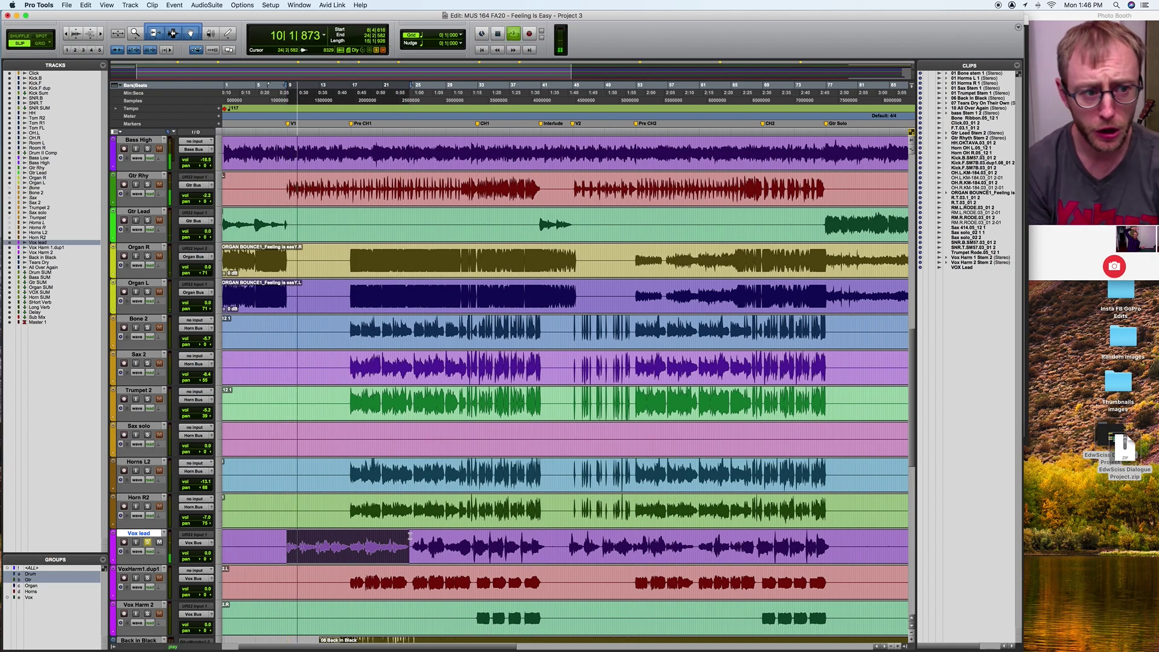
# Step: Solo the All Over Again reference track in place of Vox lead and play from bar 28 in the Mix window
pyautogui.press('super+equal')
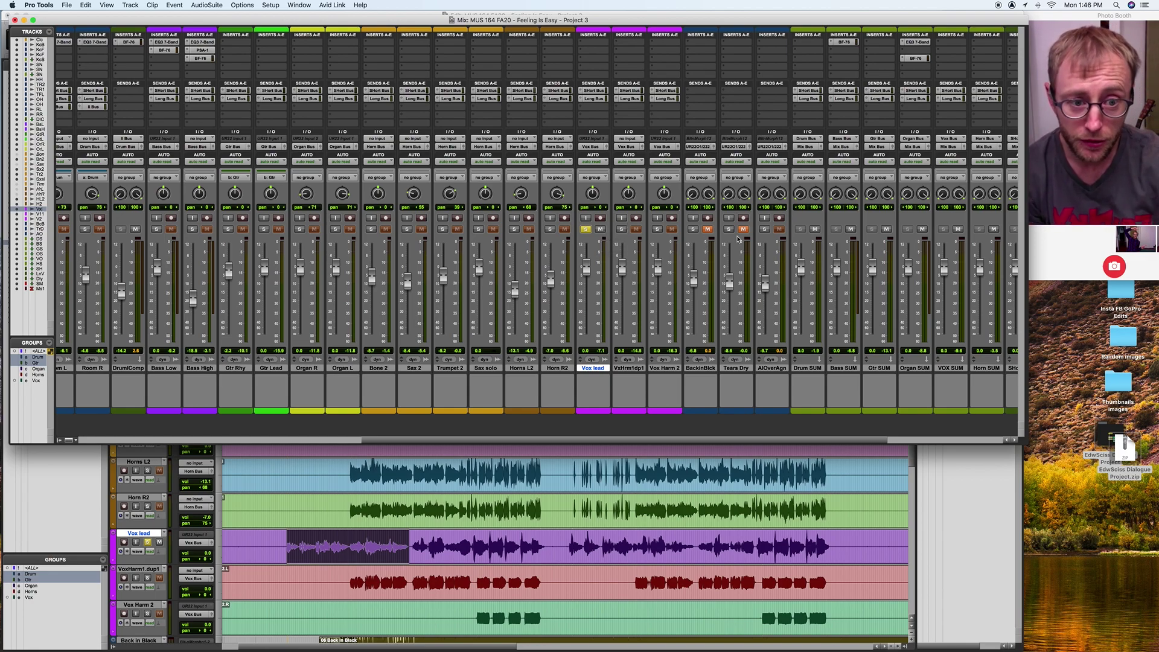
pyautogui.click(765, 230)
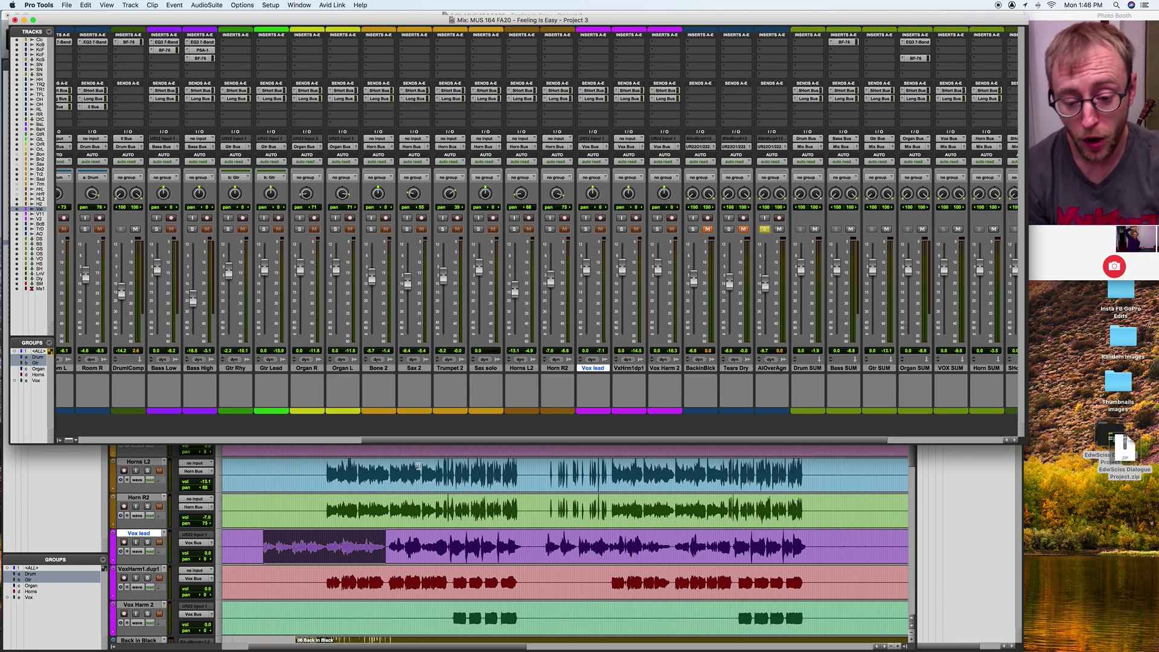
pyautogui.click(418, 466)
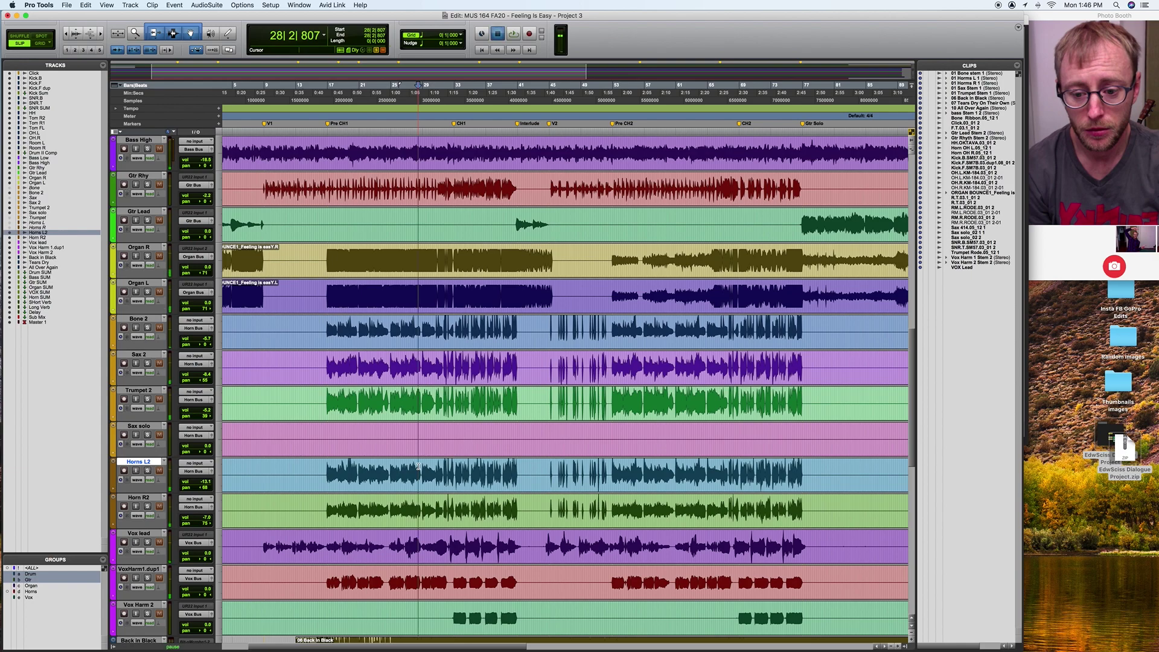
pyautogui.press('super+equal')
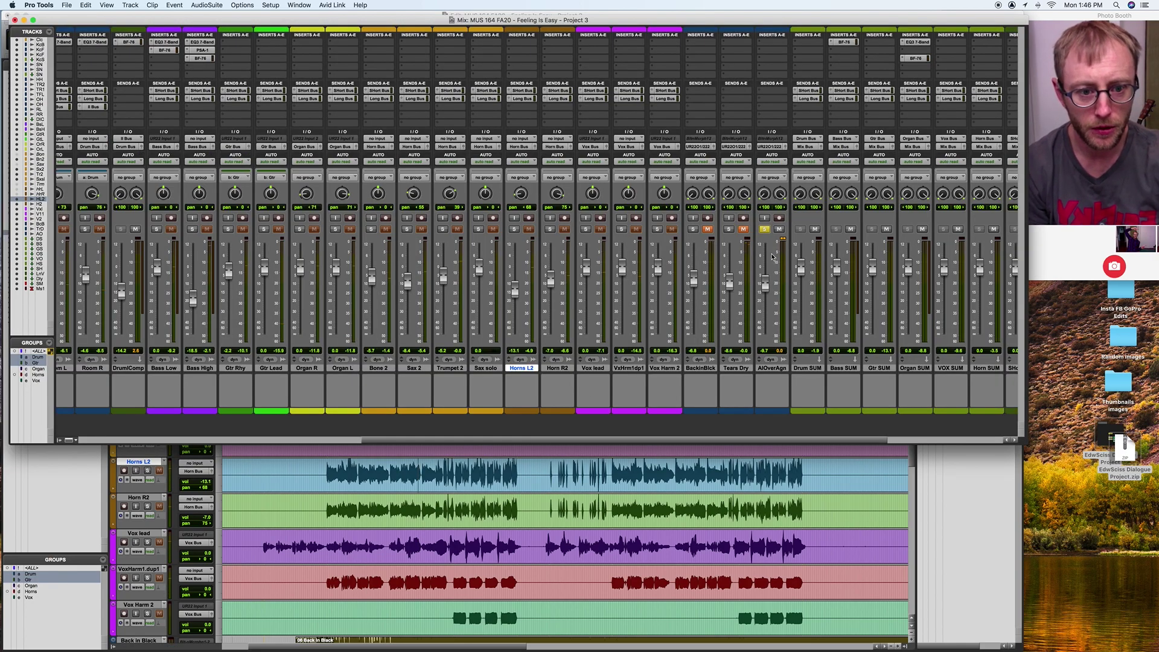
pyautogui.press('space')
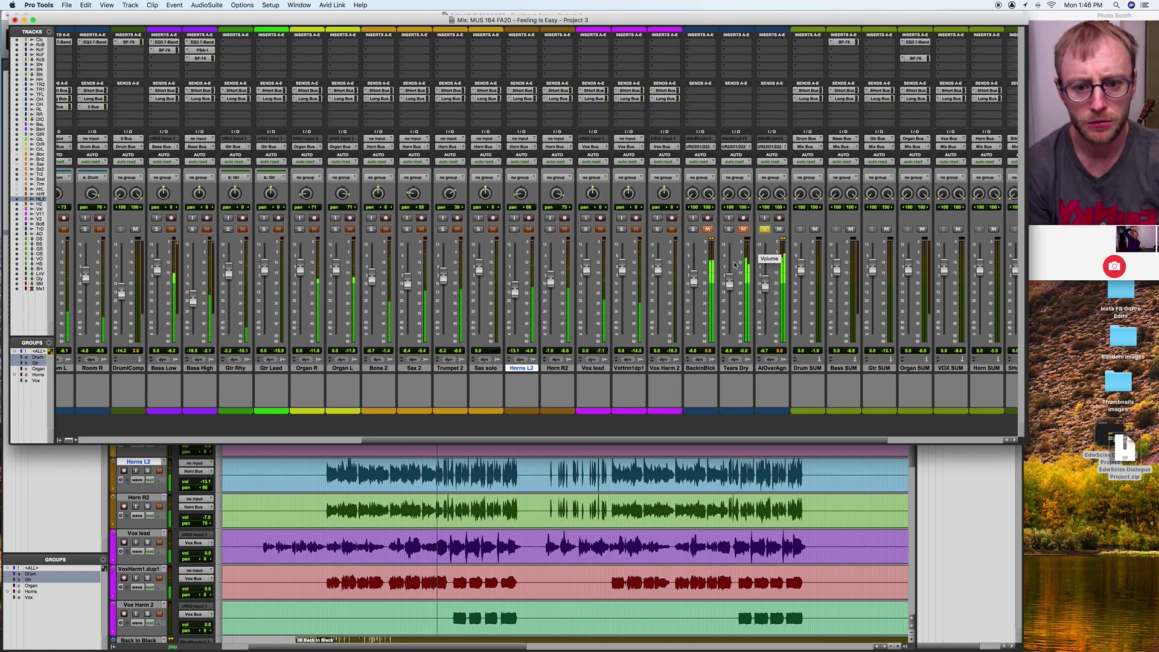
# Step: Compare Vox lead with the All Over Again, Back in Black and Tears Dry reference tracks by switching the solo during playback
pyautogui.click(586, 229)
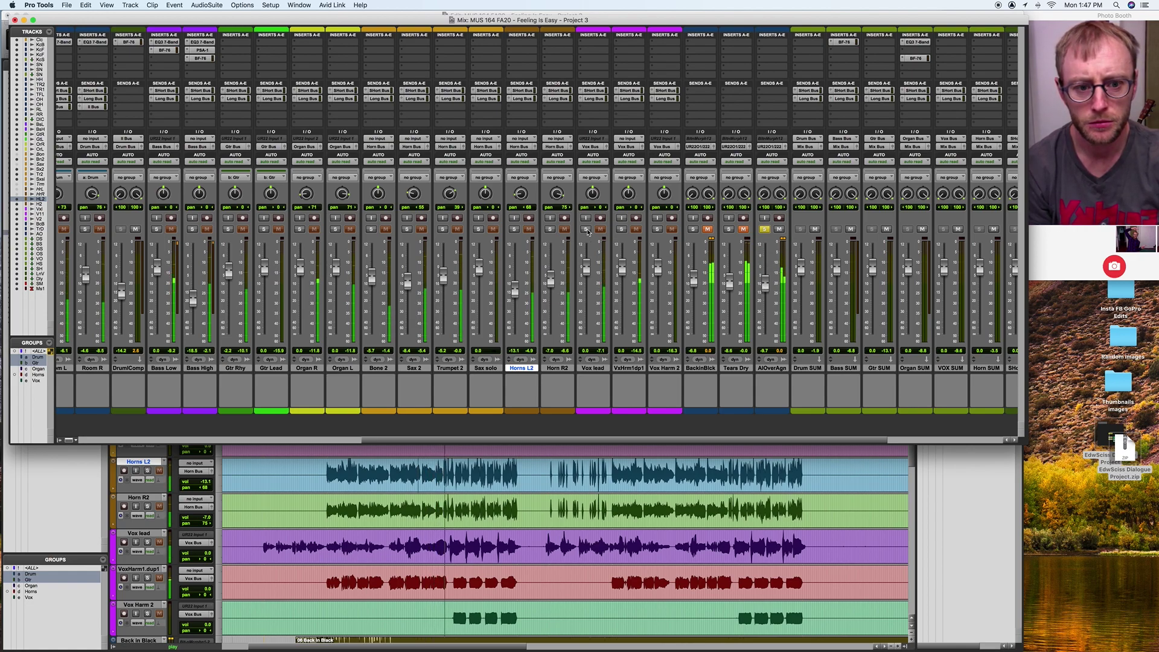
pyautogui.press('space')
pyautogui.press('space')
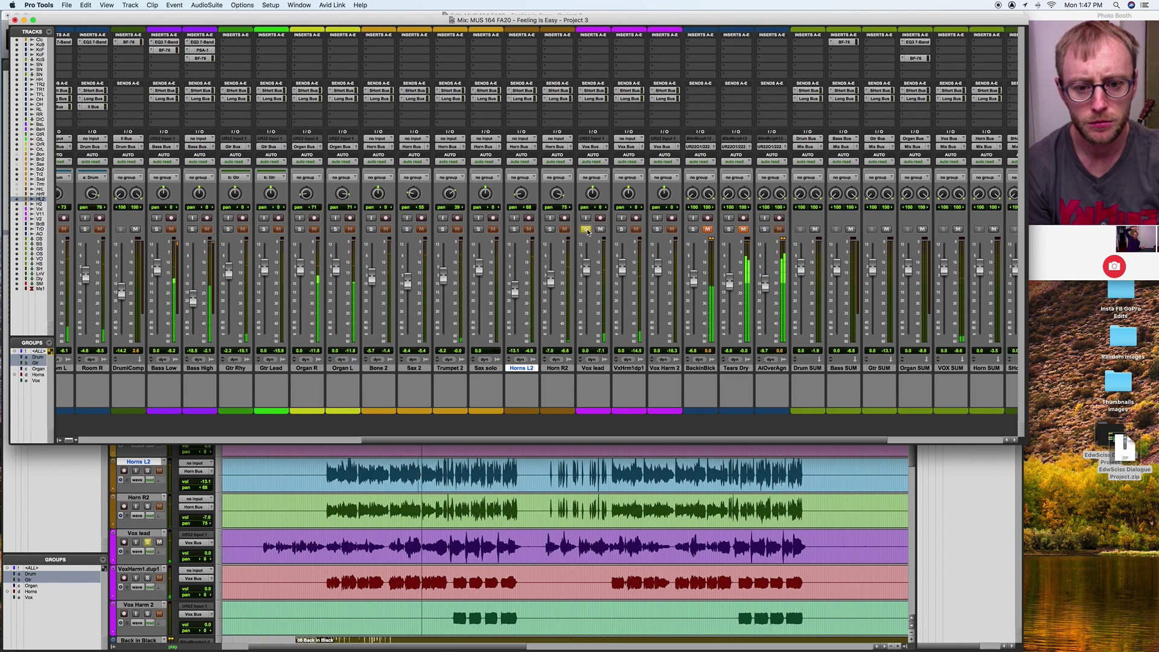
pyautogui.click(765, 229)
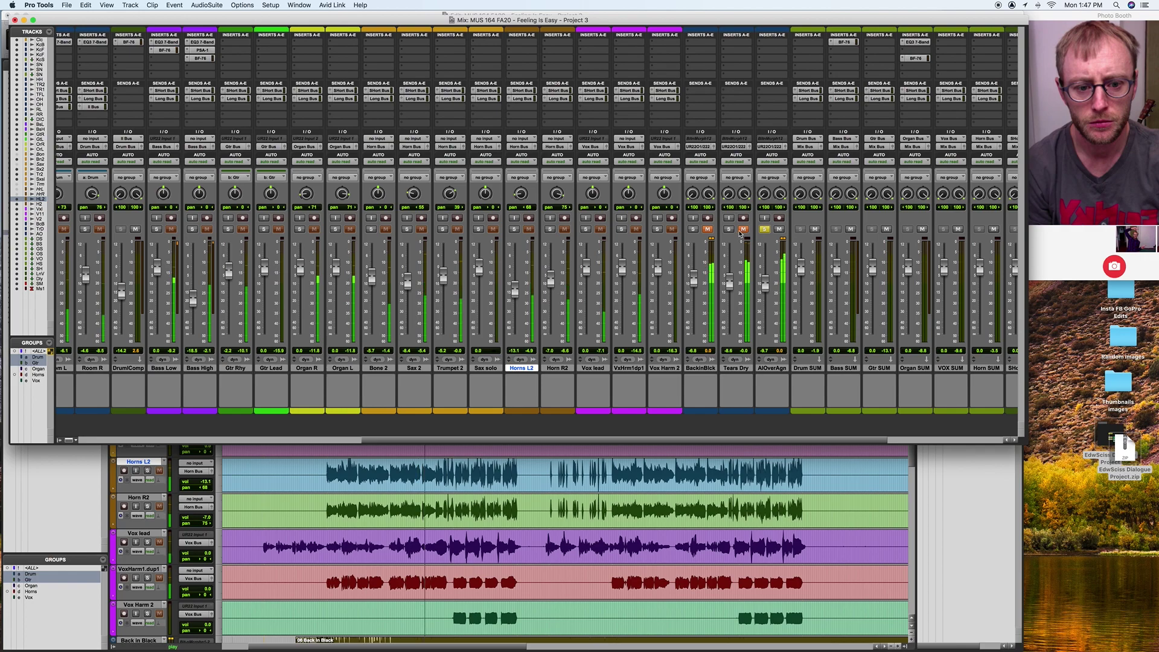
pyautogui.click(693, 230)
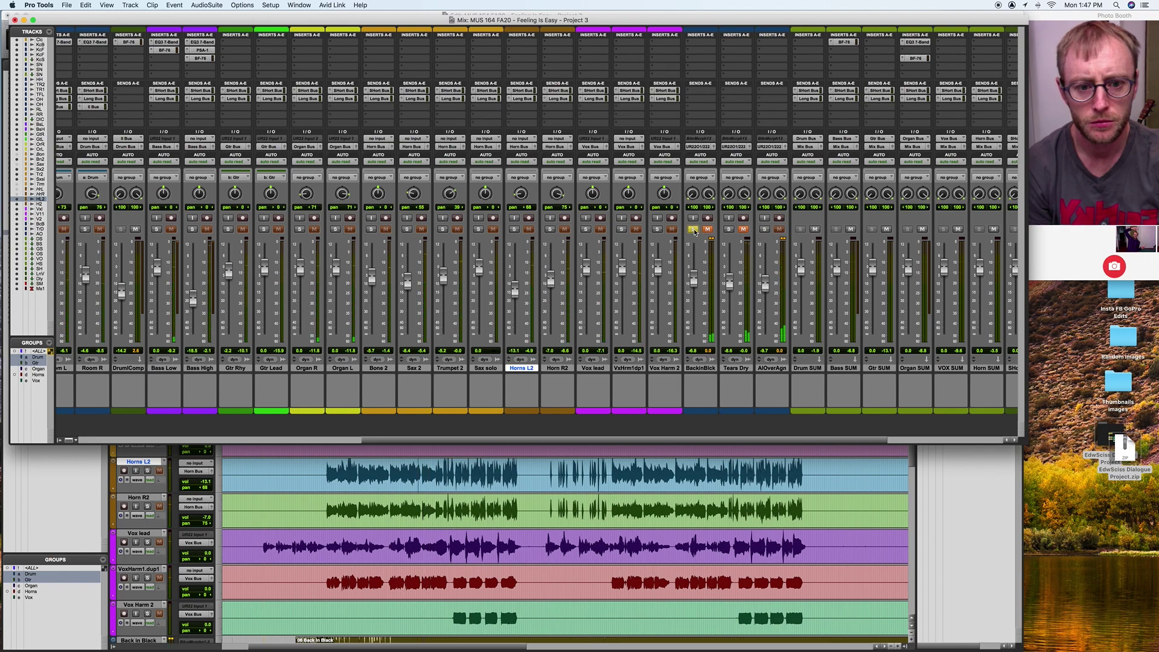
pyautogui.click(729, 230)
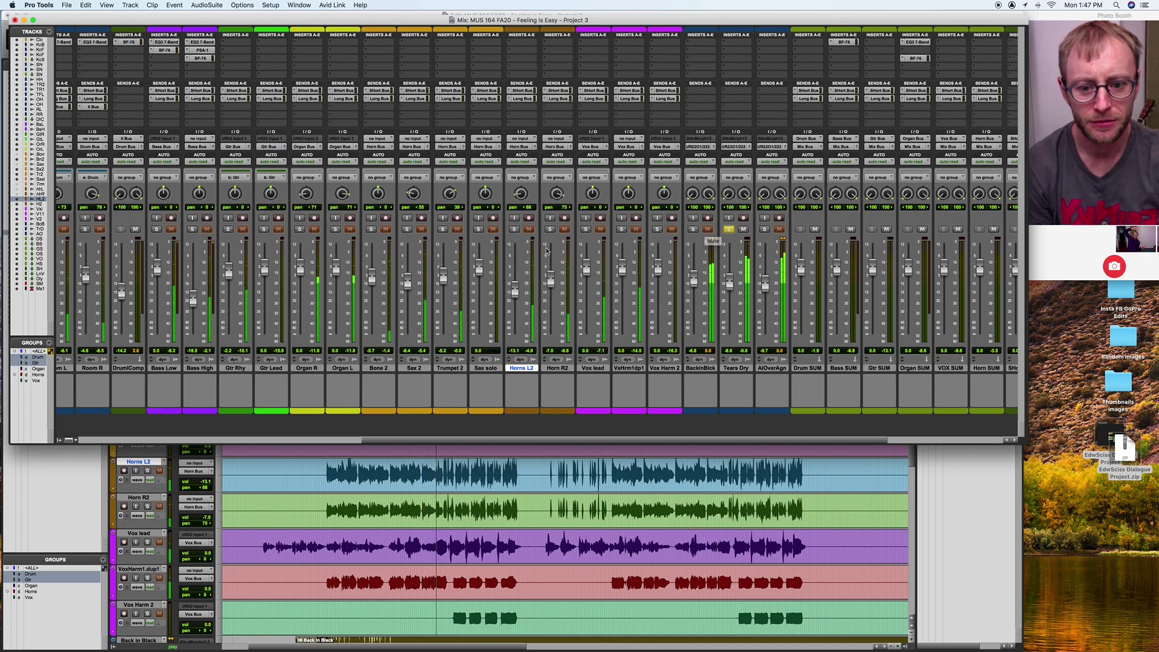
# Step: Solo Vox lead, insert an EQ3 7-Band on the track and play the song
pyautogui.click(586, 229)
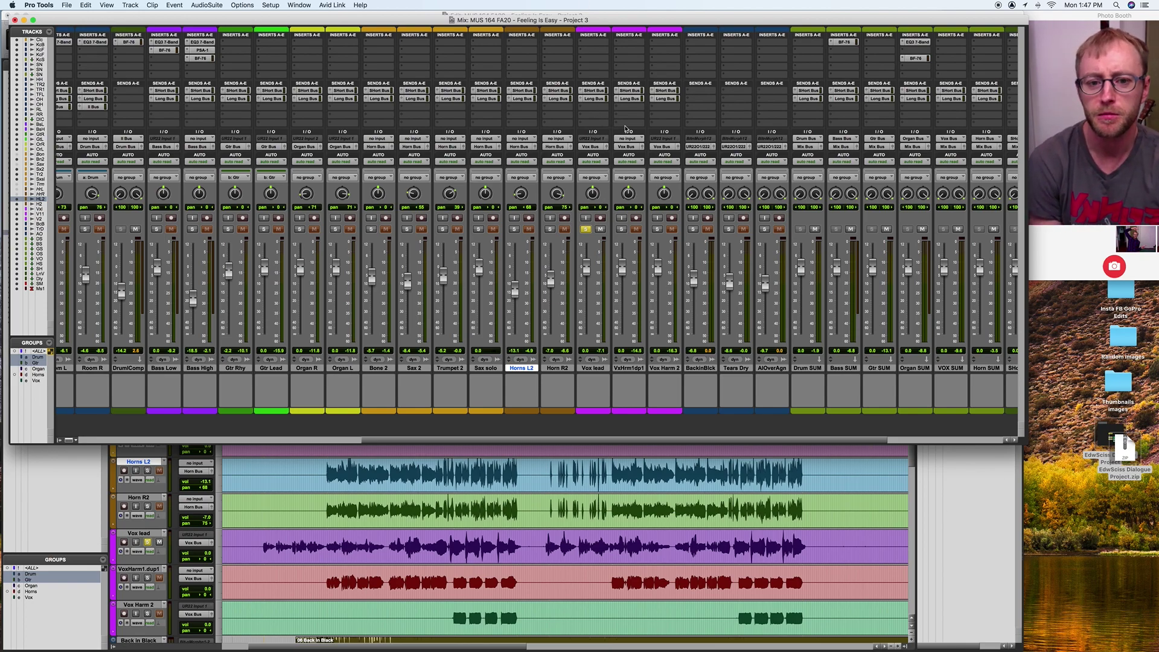
pyautogui.click(589, 44)
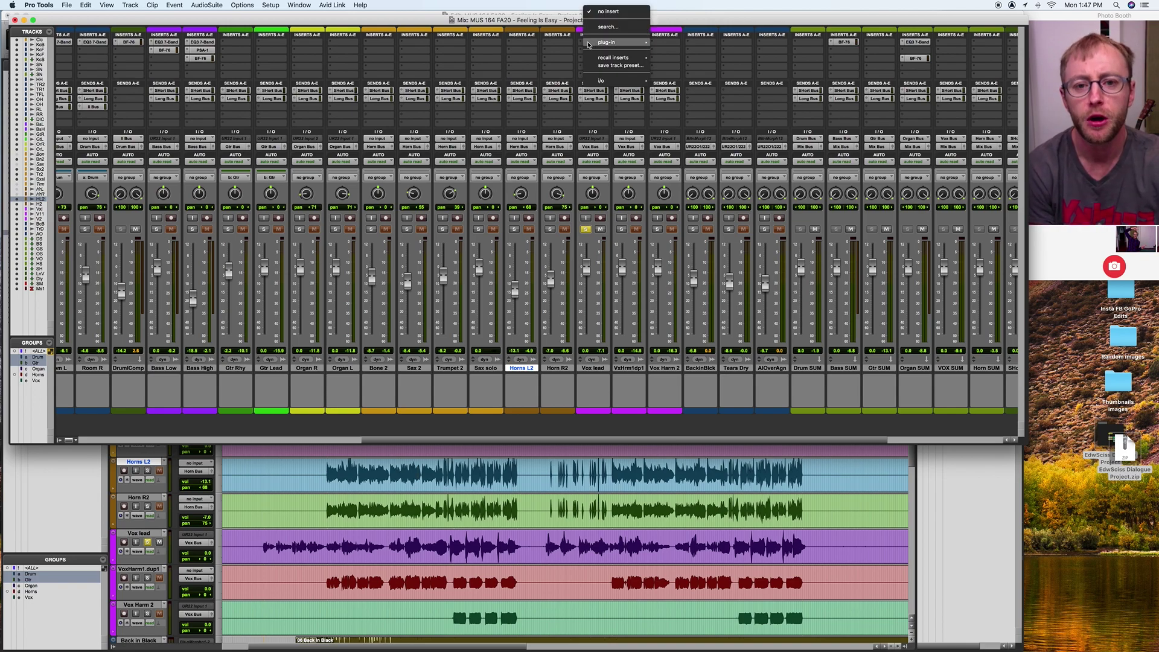
pyautogui.moveTo(611, 44)
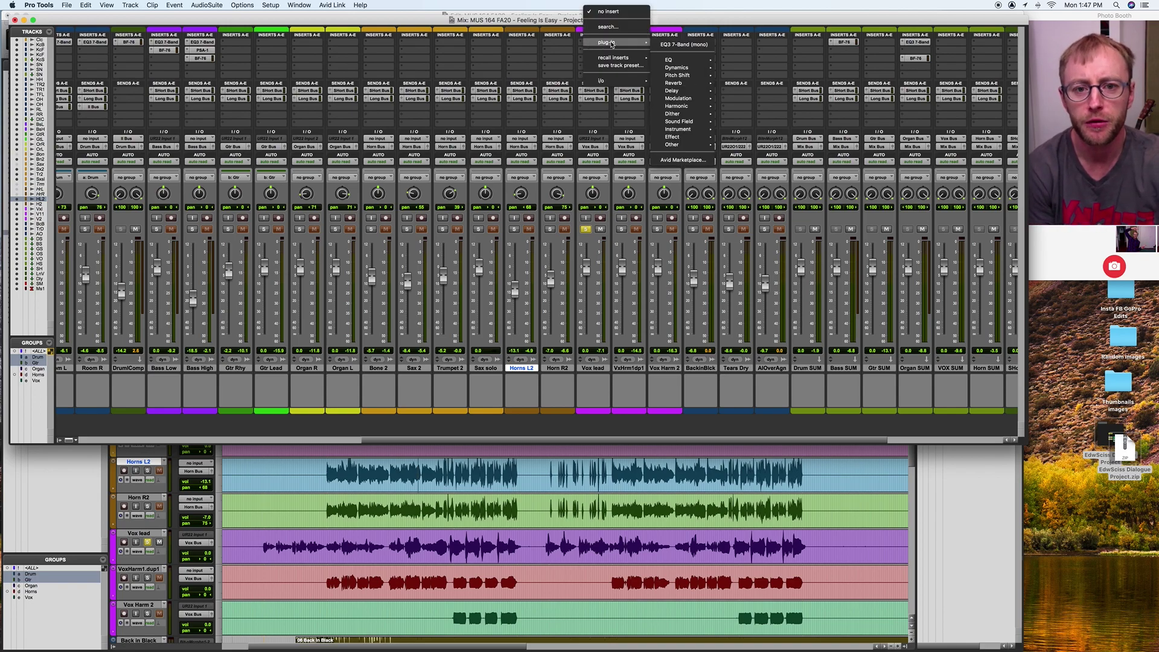
pyautogui.click(675, 46)
pyautogui.press('space')
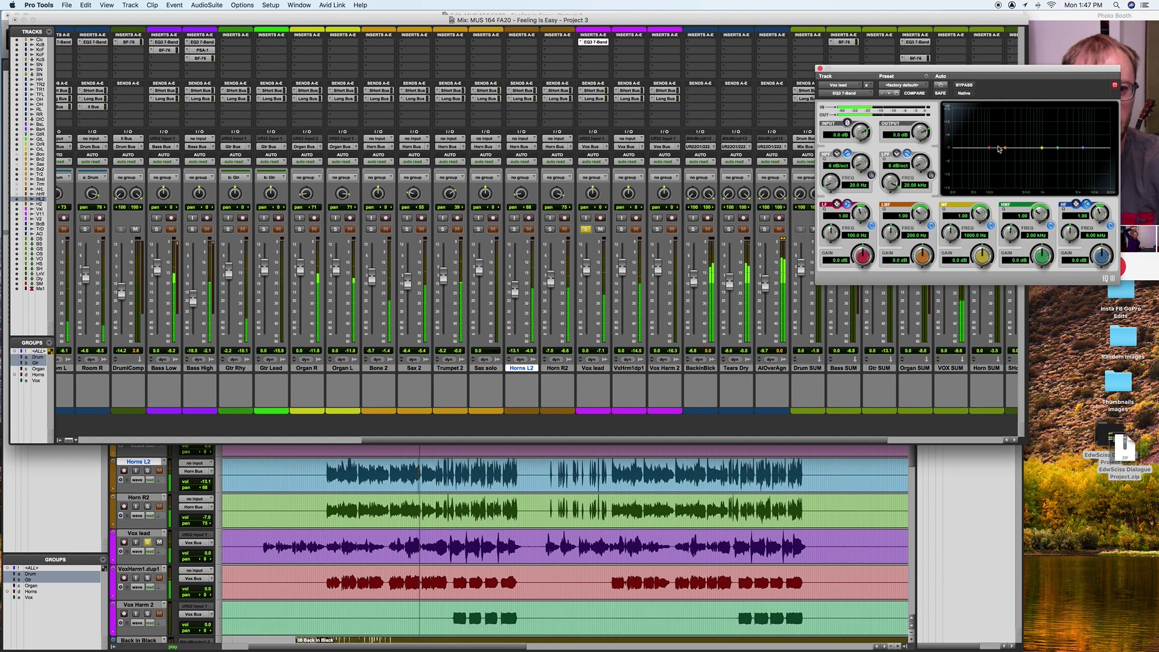
# Step: Cut the Vox lead EQ's MF band about 4.8 dB near 475 Hz with Q 3.67 and boost HMF about 2.2 dB near 5.6 kHz
pyautogui.moveTo(1042, 148)
pyautogui.mouseDown()
pyautogui.moveTo(1025, 136)
pyautogui.moveTo(1027, 157)
pyautogui.mouseUp()
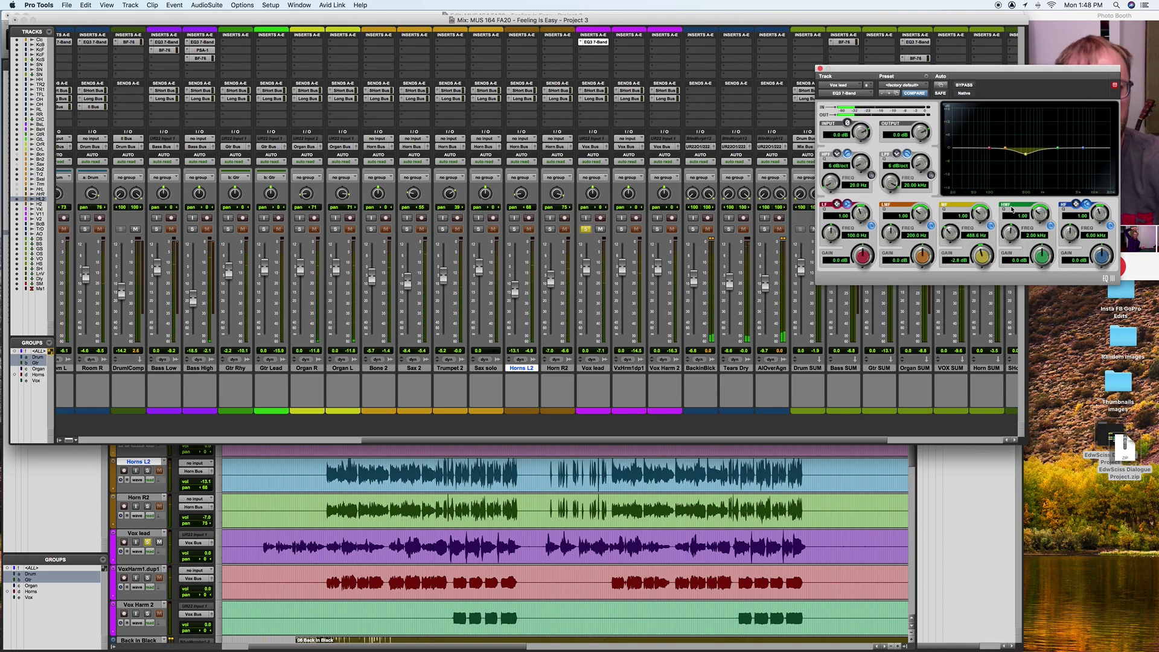
pyautogui.moveTo(954, 236); pyautogui.dragTo(953, 234)
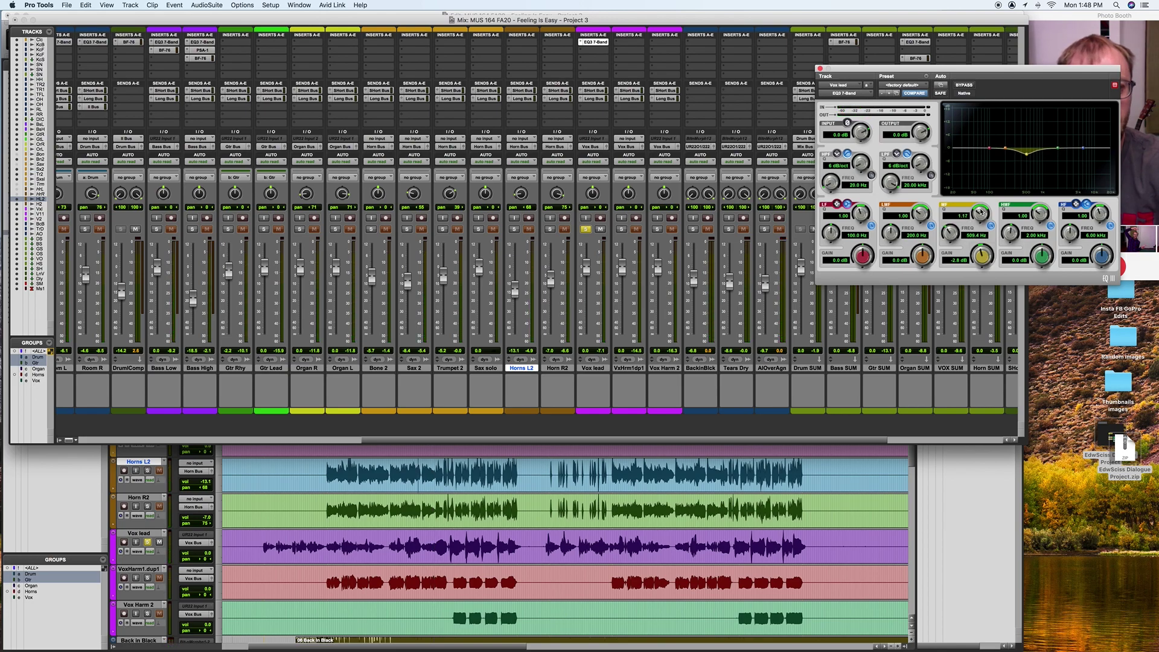
pyautogui.moveTo(1029, 155); pyautogui.dragTo(1027, 157)
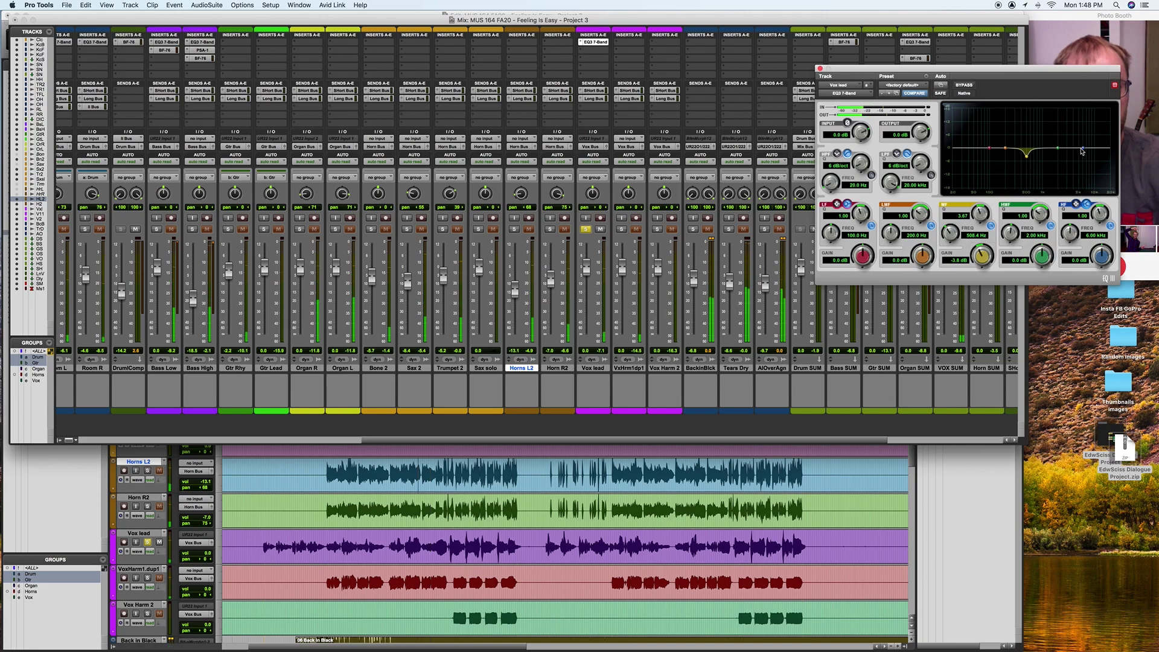
pyautogui.moveTo(1058, 148); pyautogui.dragTo(1027, 160)
pyautogui.press('space')
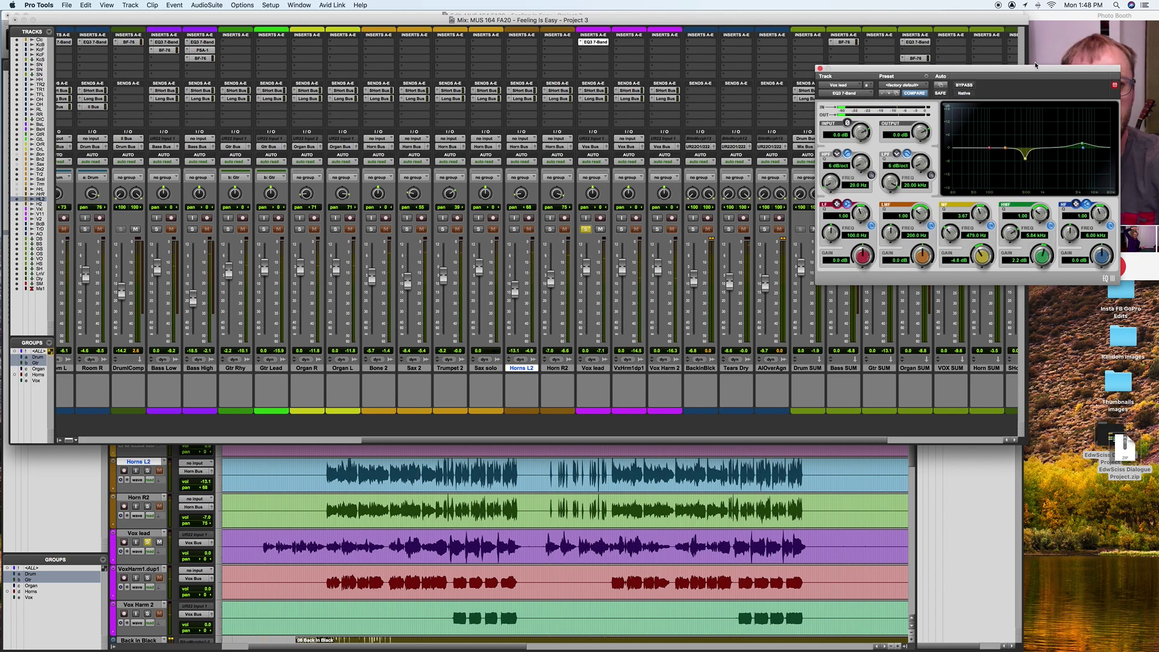
# Step: Ease the Vox lead EQ's MF cut to about -2.4 dB near 508 Hz during playback
pyautogui.moveTo(1035, 65); pyautogui.dragTo(906, 25)
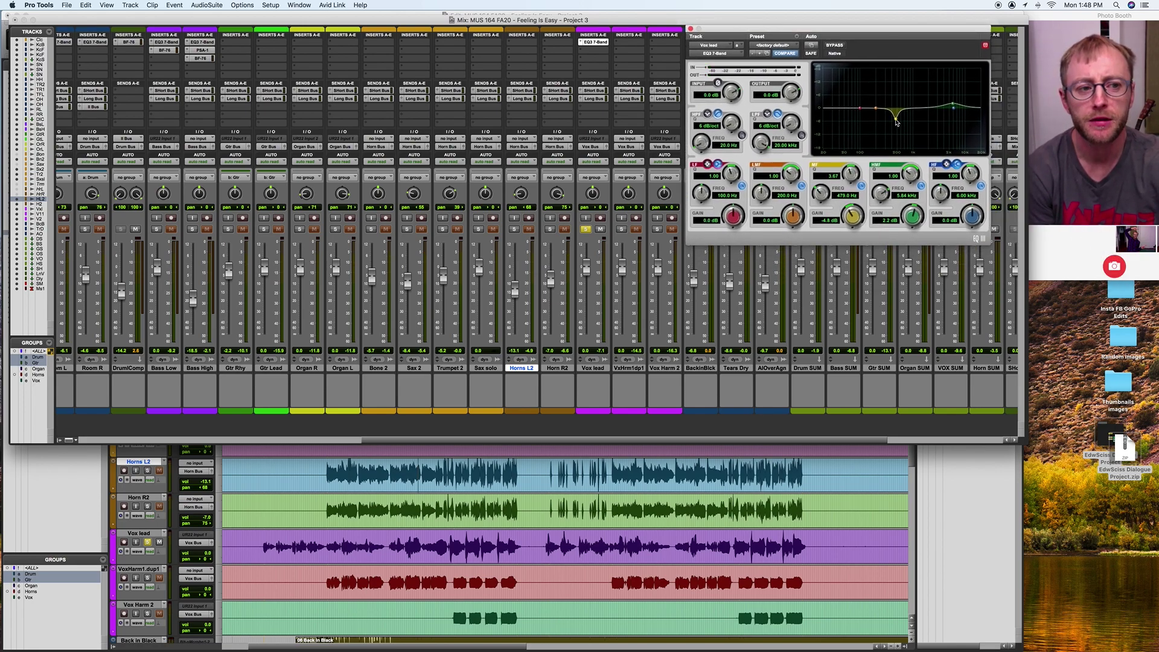
pyautogui.press('space')
pyautogui.moveTo(896, 122)
pyautogui.mouseDown()
pyautogui.moveTo(897, 139)
pyautogui.moveTo(898, 118)
pyautogui.moveTo(880, 100)
pyautogui.moveTo(898, 105)
pyautogui.moveTo(857, 88)
pyautogui.moveTo(900, 113)
pyautogui.mouseUp()
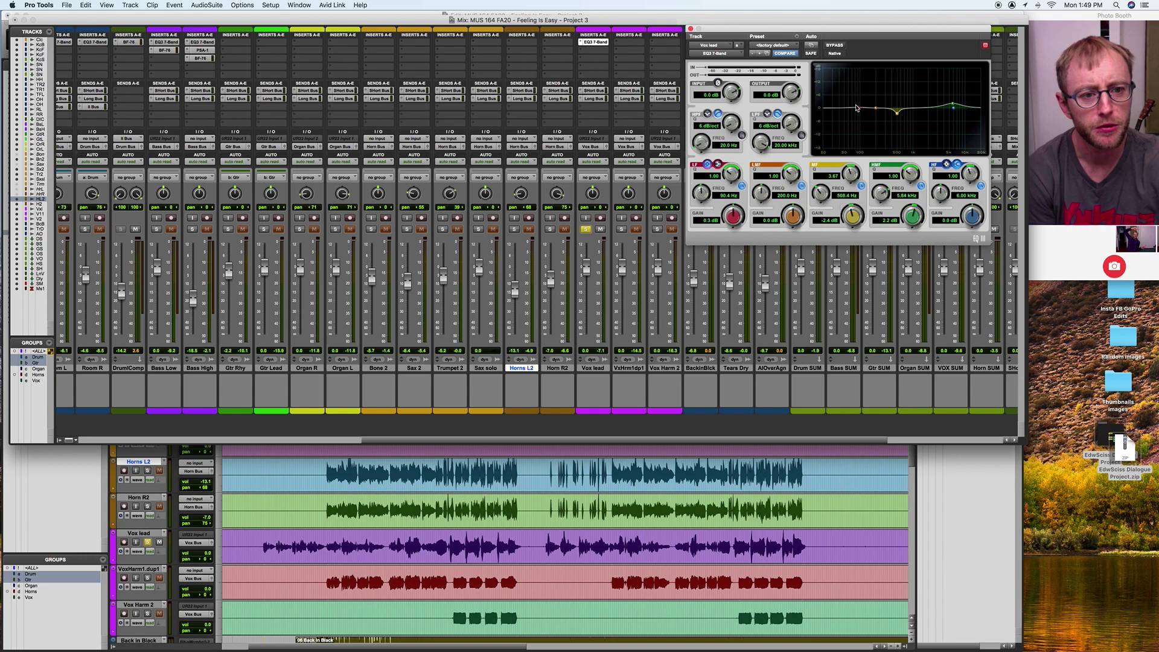
# Step: Cut the Vox lead EQ's LF band about 3.6 dB near 142.7 Hz with a narrow Q of about 5.43
pyautogui.press('space')
pyautogui.moveTo(859, 103)
pyautogui.mouseDown()
pyautogui.moveTo(872, 99)
pyautogui.moveTo(870, 110)
pyautogui.mouseUp()
pyautogui.press('space')
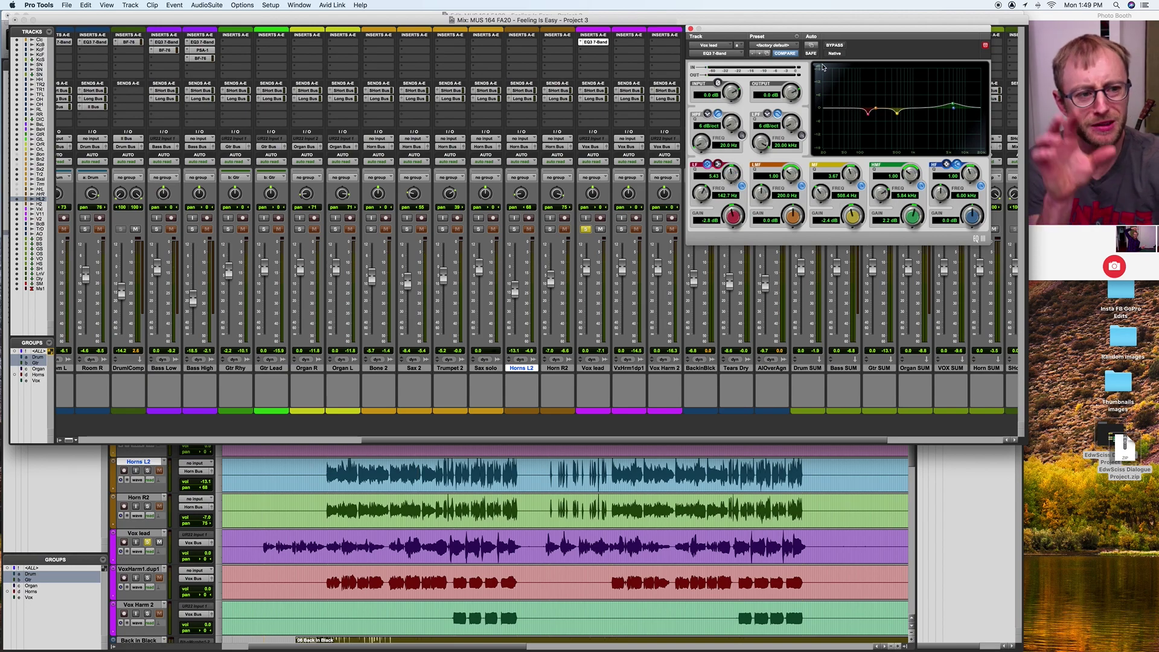
pyautogui.press('space')
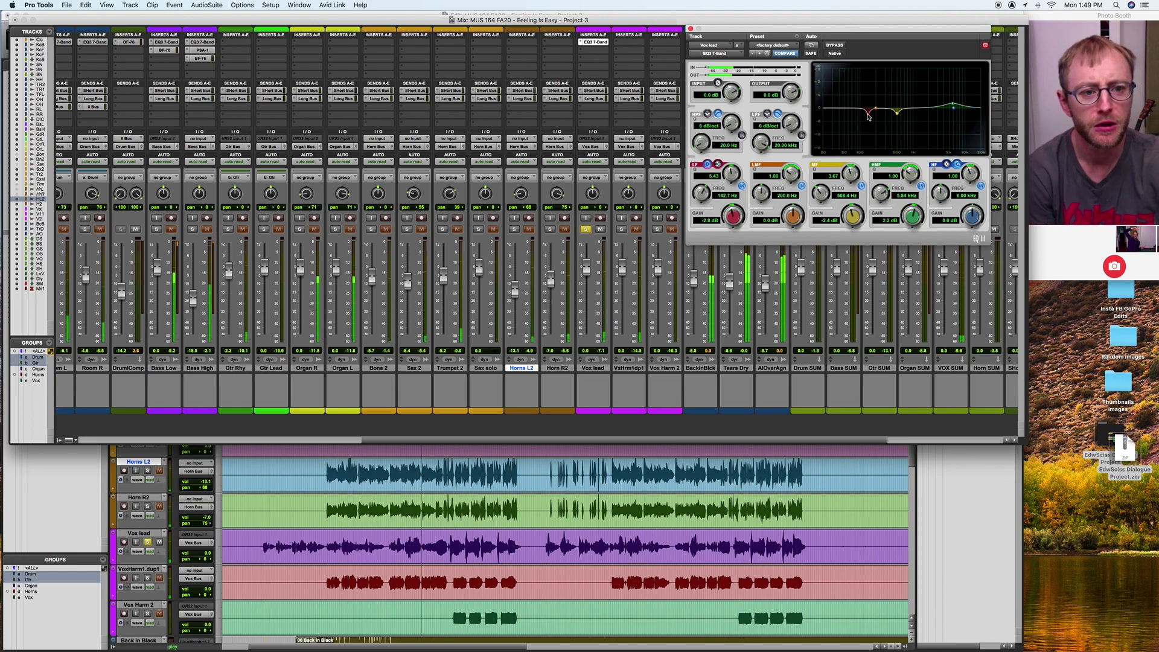
pyautogui.moveTo(868, 116); pyautogui.dragTo(870, 119)
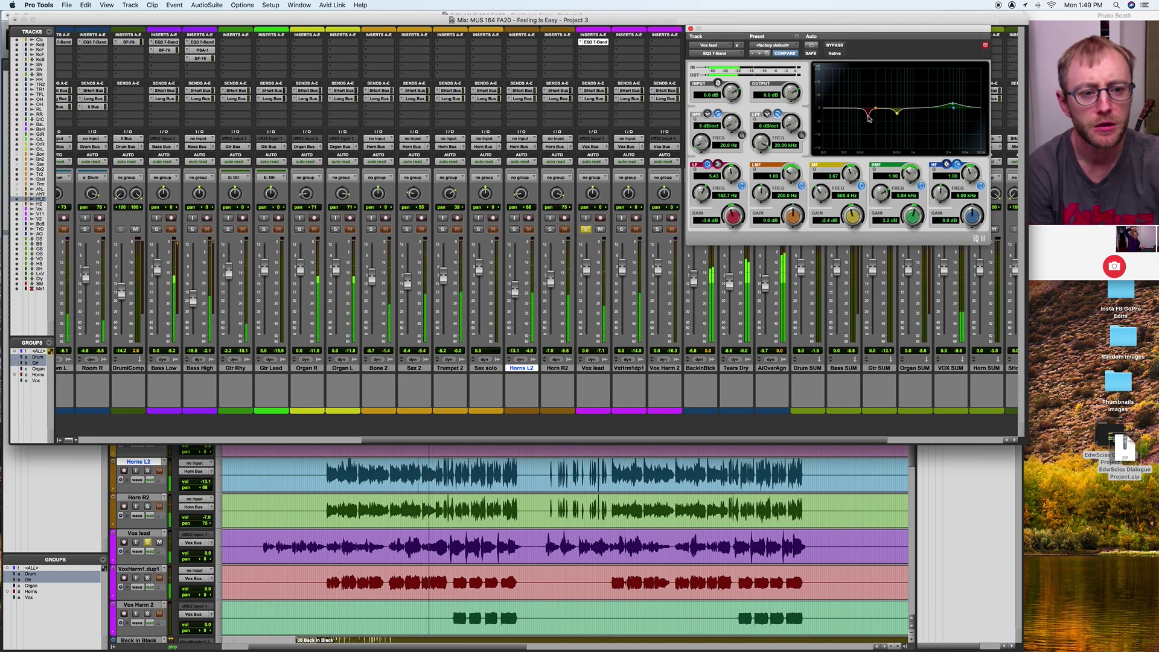
# Step: Compare Vox lead with its EQ bypassed and active during playback, then close the plug-in window
pyautogui.click(835, 46)
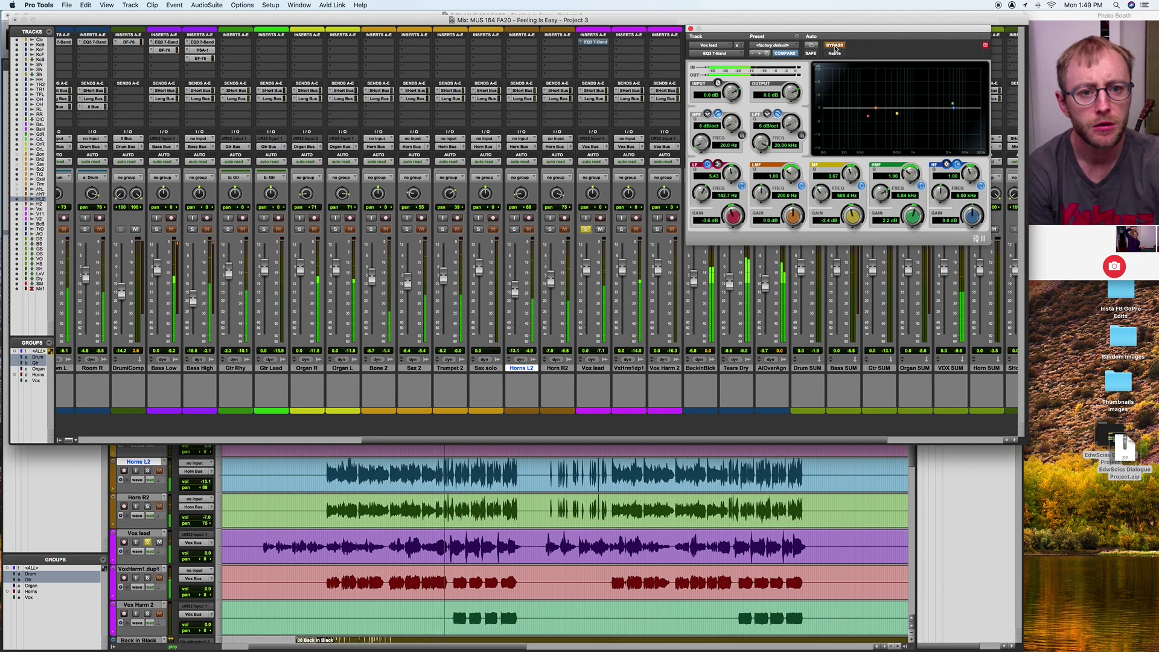
pyautogui.click(836, 46)
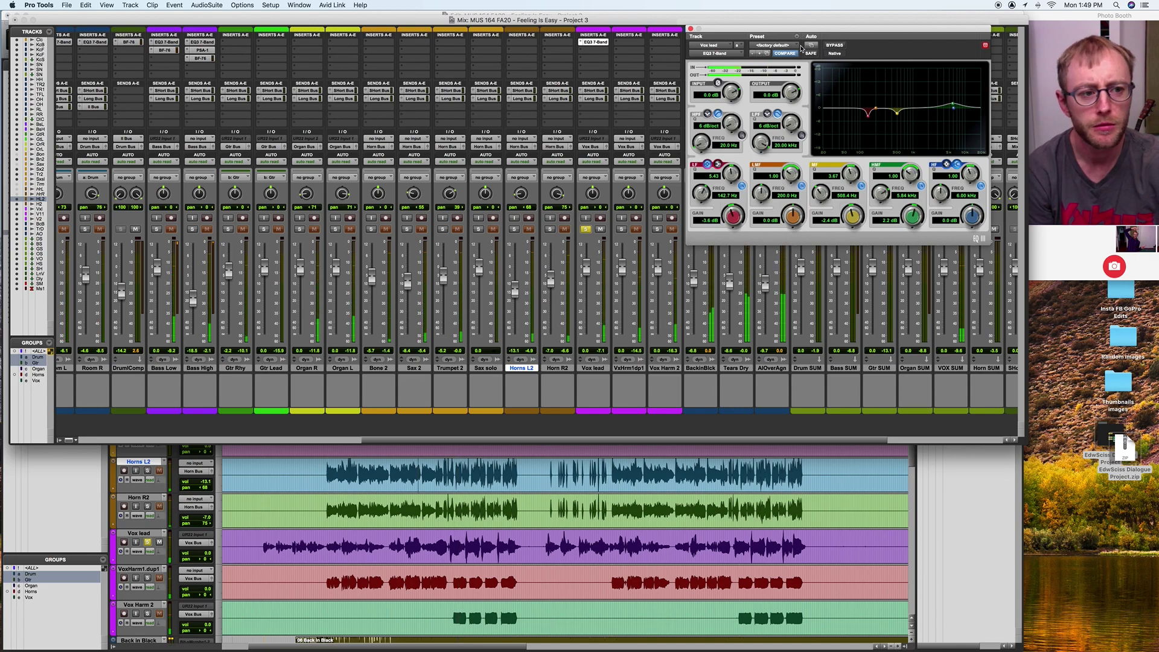
pyautogui.click(690, 28)
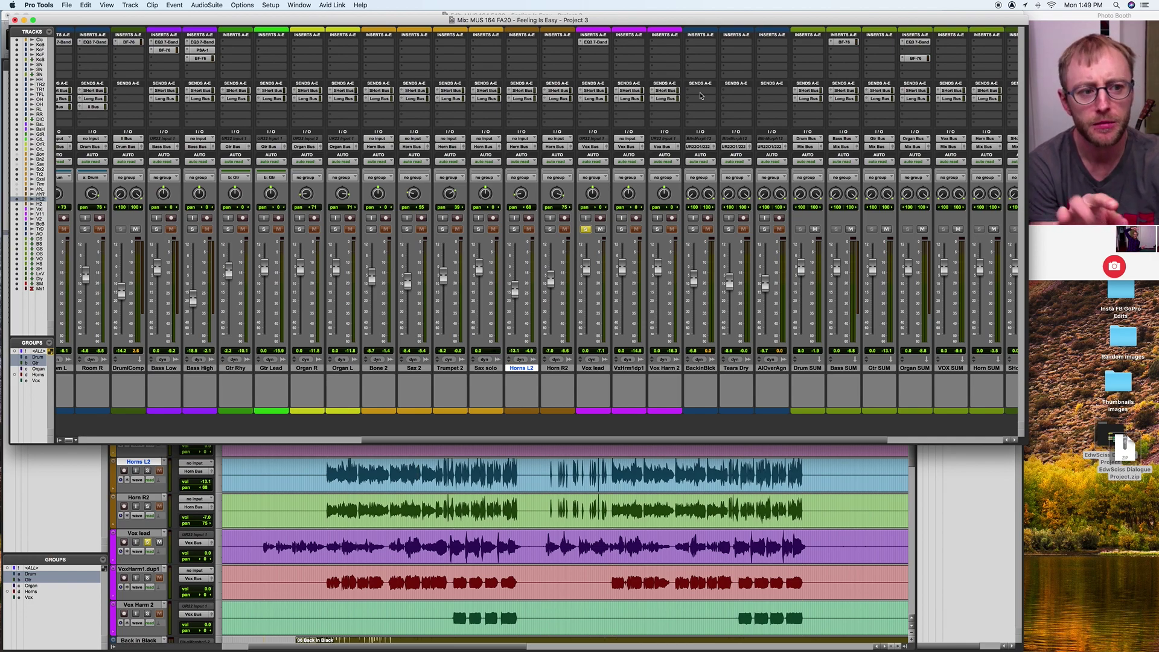
# Step: Reduce the Vox lead EQ's HMF boost to about 1.3 dB and enable a 24 dB/oct high-pass filter near 69.5 Hz
pyautogui.click(596, 42)
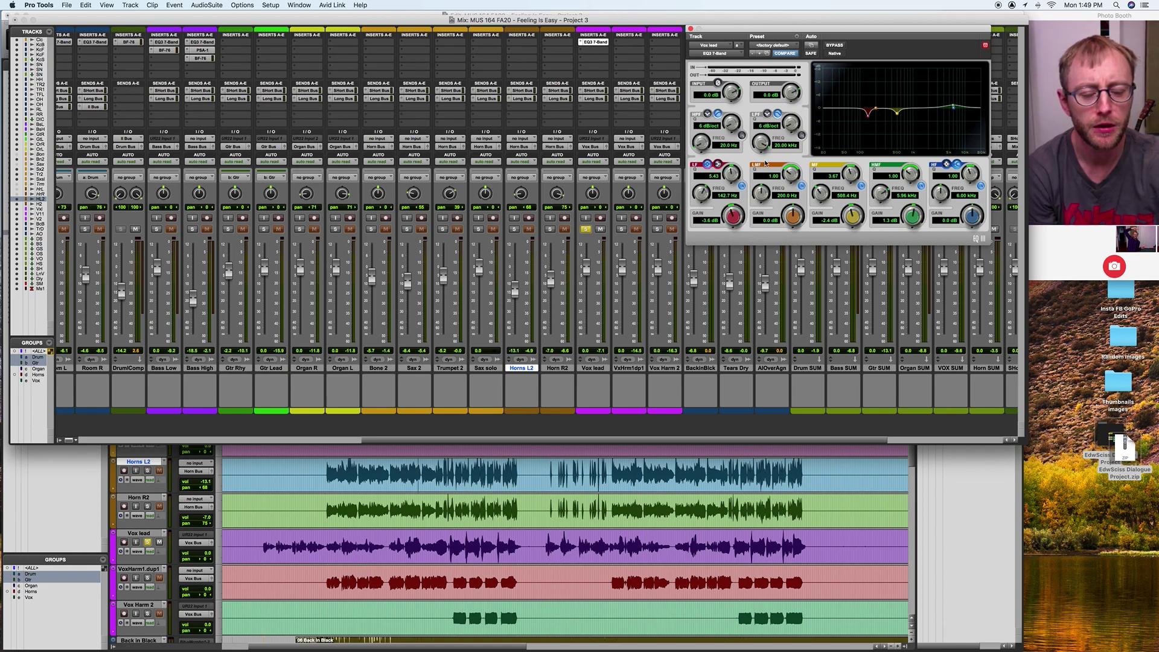
pyautogui.click(742, 137)
pyautogui.moveTo(726, 102); pyautogui.dragTo(727, 97)
pyautogui.moveTo(703, 144); pyautogui.dragTo(706, 127)
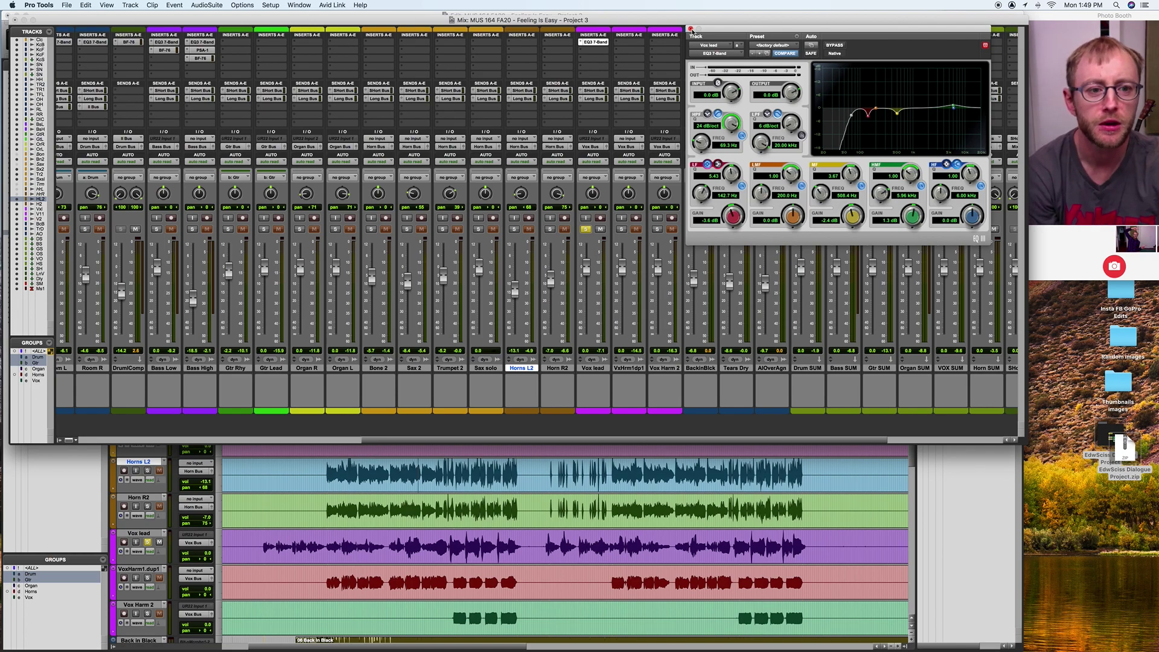
pyautogui.click(691, 28)
# Step: Insert the BF-76 mono compressor on Vox lead after the EQ
pyautogui.click(594, 42)
pyautogui.click(589, 50)
pyautogui.moveTo(612, 52)
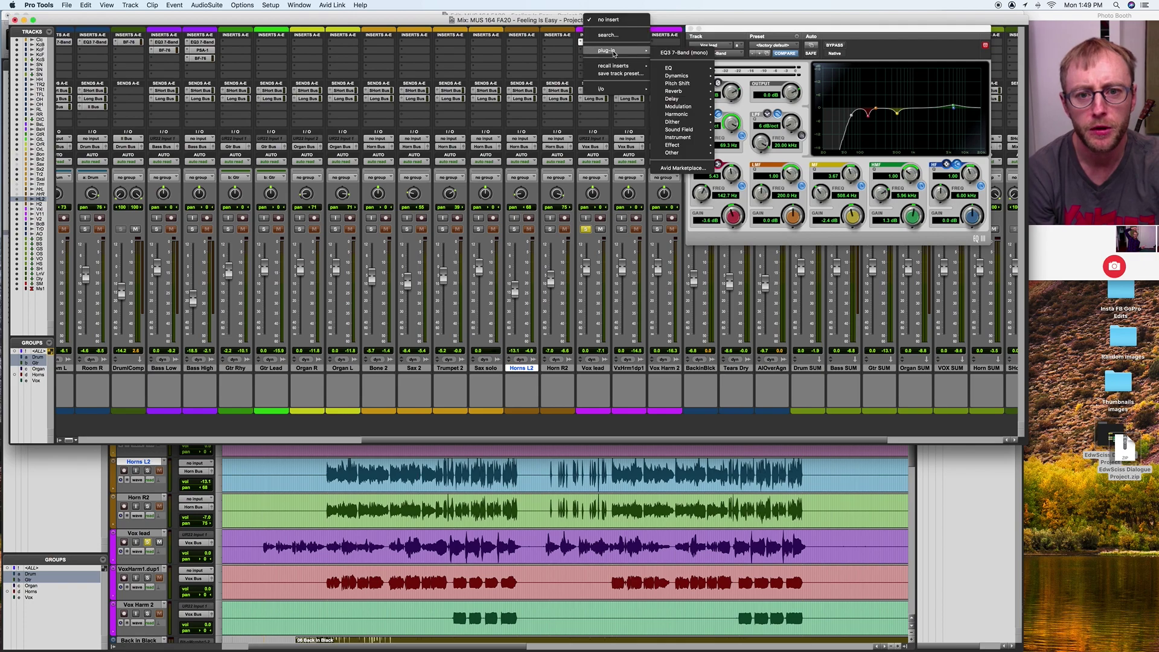
pyautogui.moveTo(710, 79)
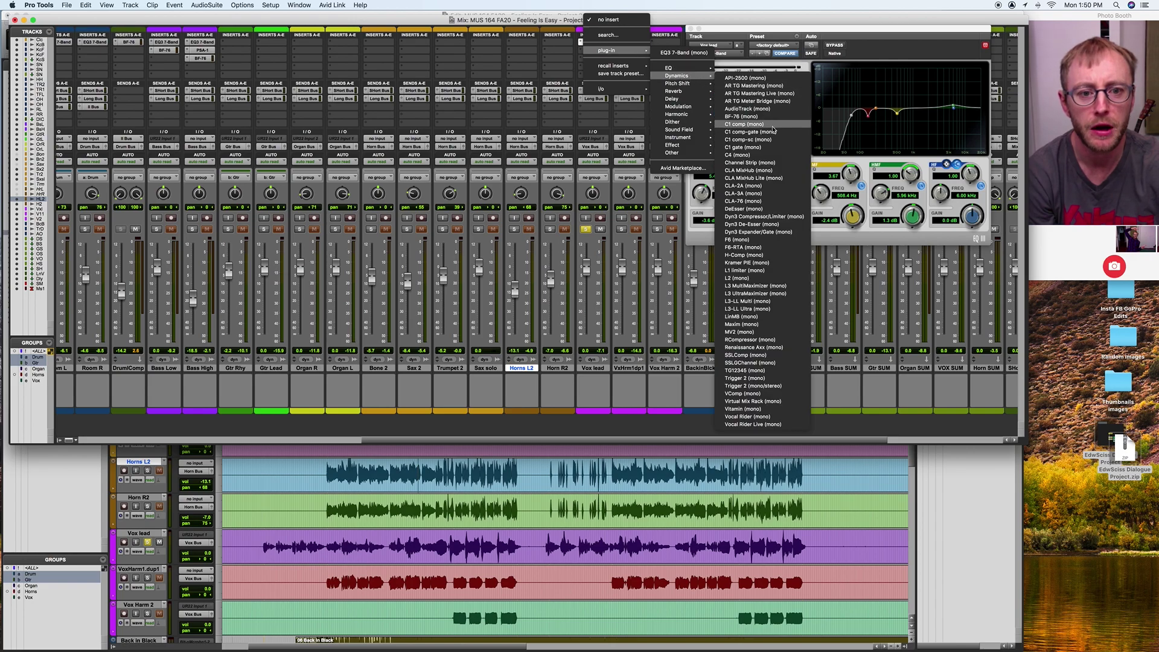
pyautogui.click(759, 117)
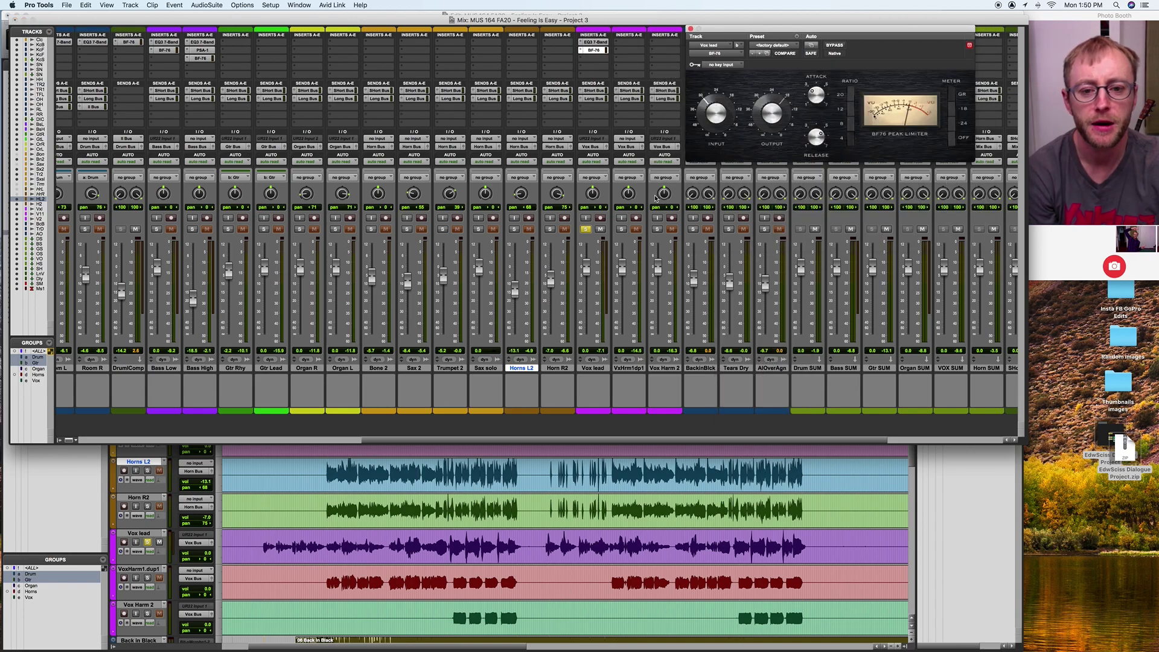
# Step: Adjust the input level of the BF-76 on Vox lead while listening to the track, and close the plug-in
pyautogui.press('space')
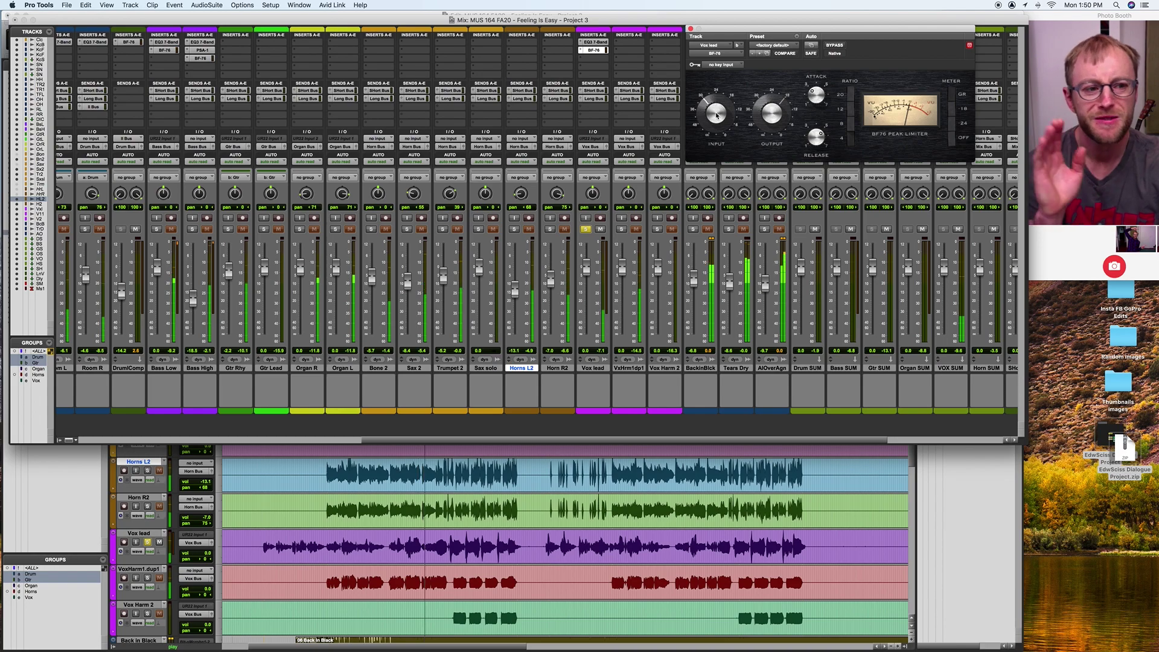
pyautogui.moveTo(717, 115); pyautogui.dragTo(717, 109)
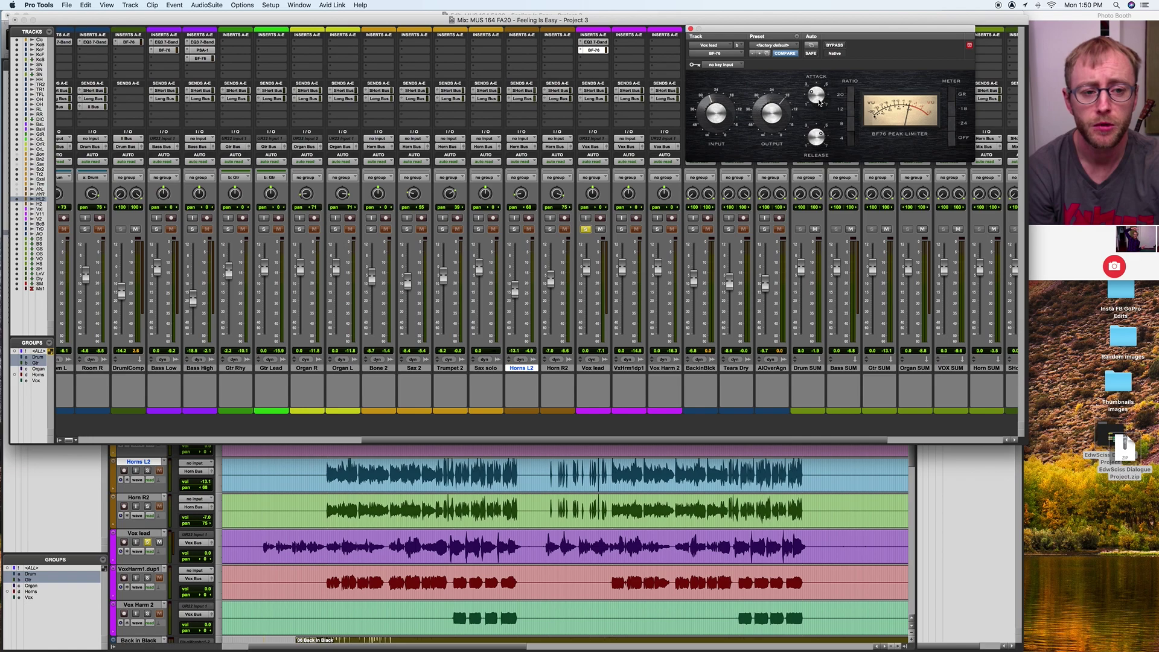
pyautogui.press('space')
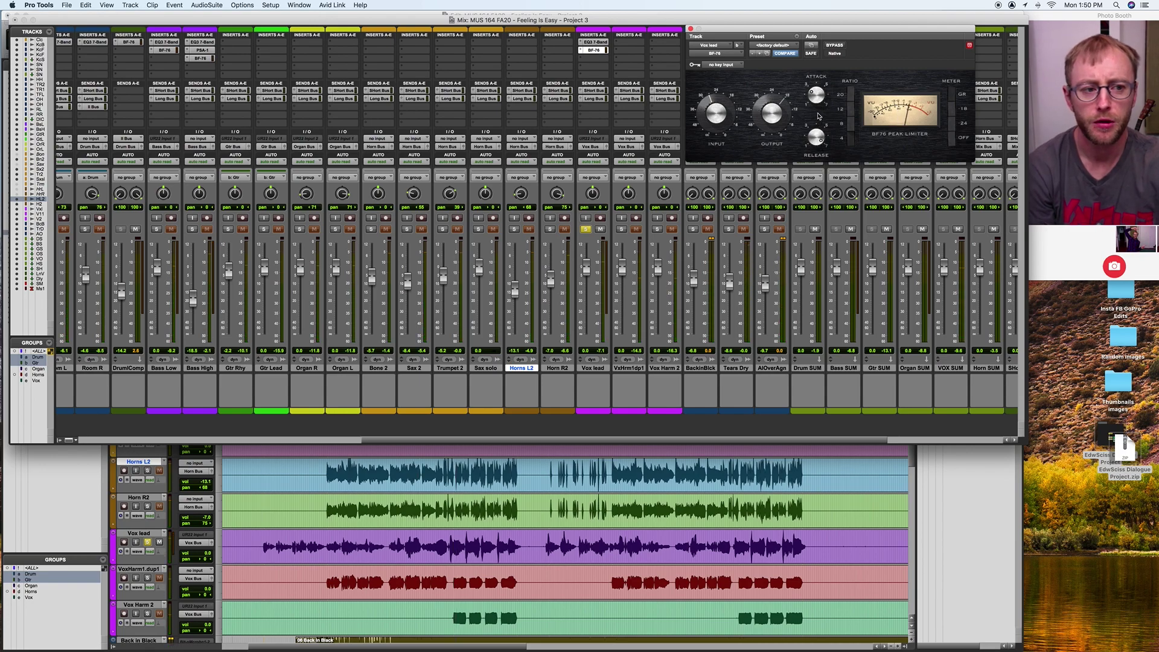
pyautogui.press('space')
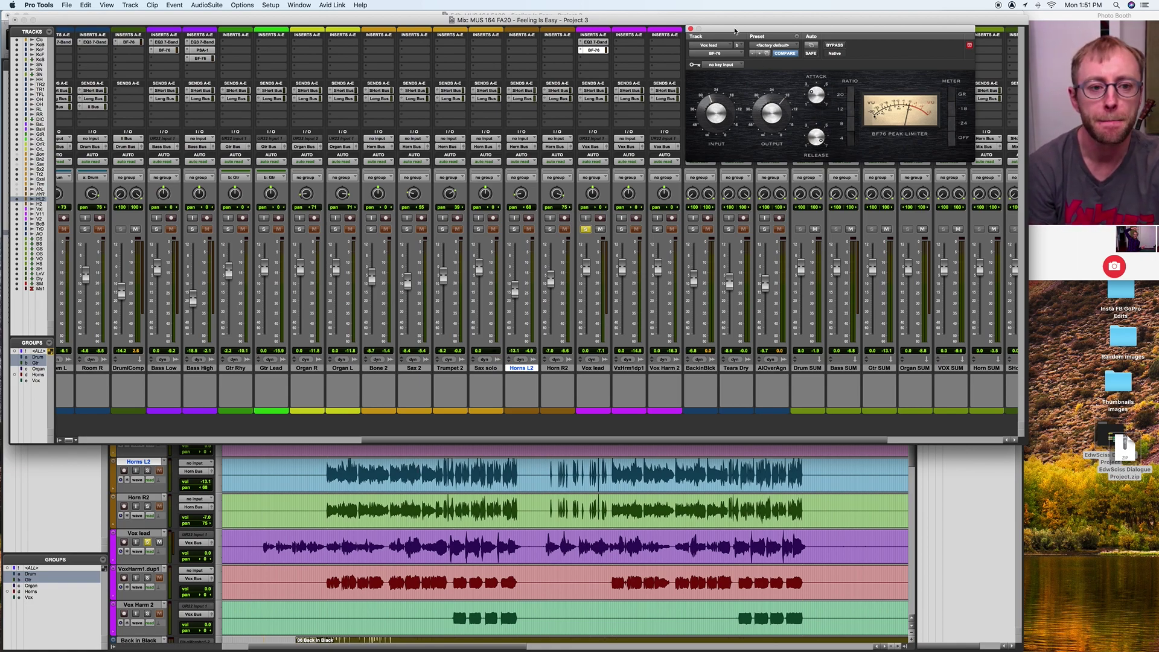
pyautogui.click(690, 29)
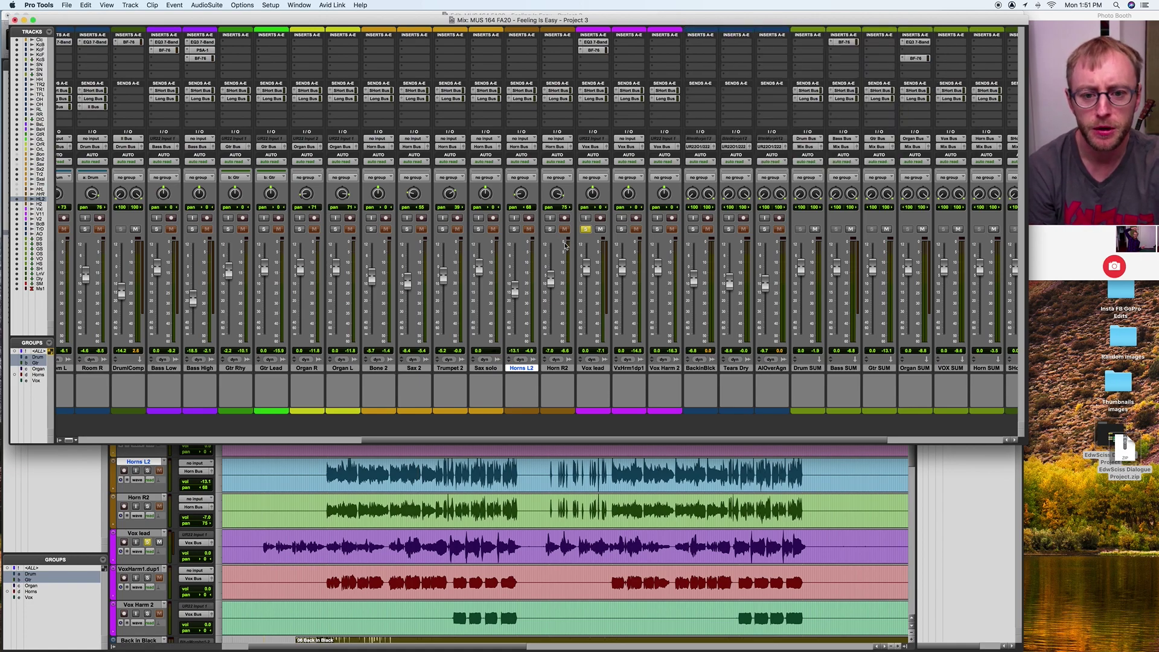
# Step: Solo VxHrm1dp1 and Vox Harm 2 in place of Vox lead and play them from the CH1 marker
pyautogui.click(622, 229)
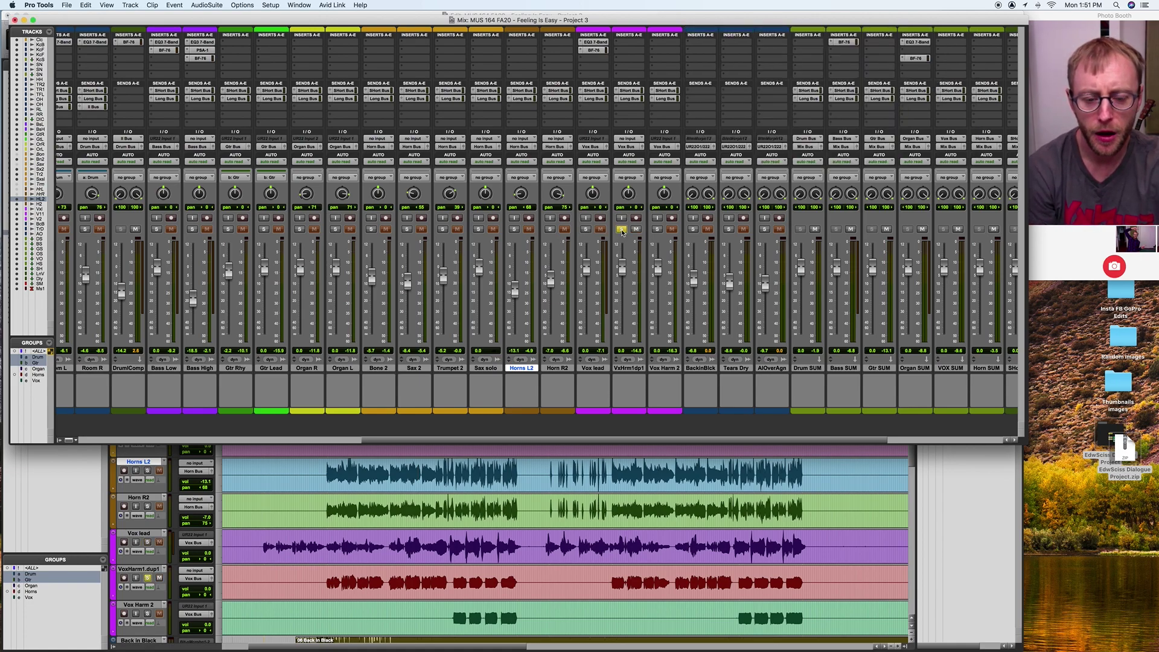
pyautogui.click(657, 230)
pyautogui.press('super+equal')
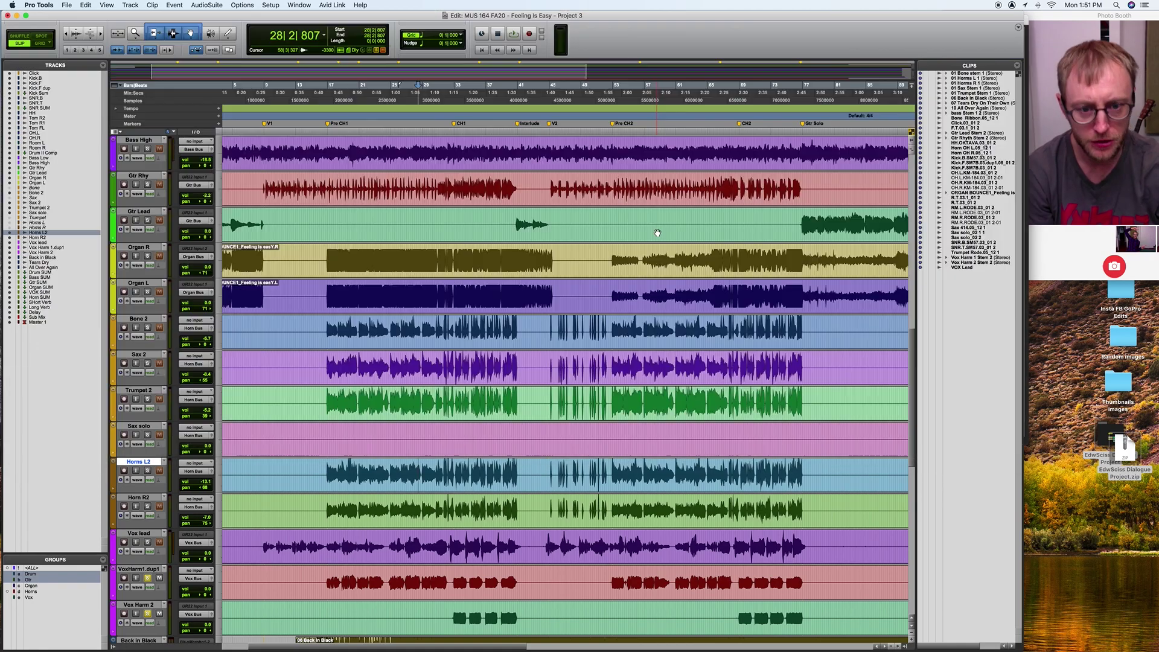
pyautogui.scroll(-6, 508, 462)
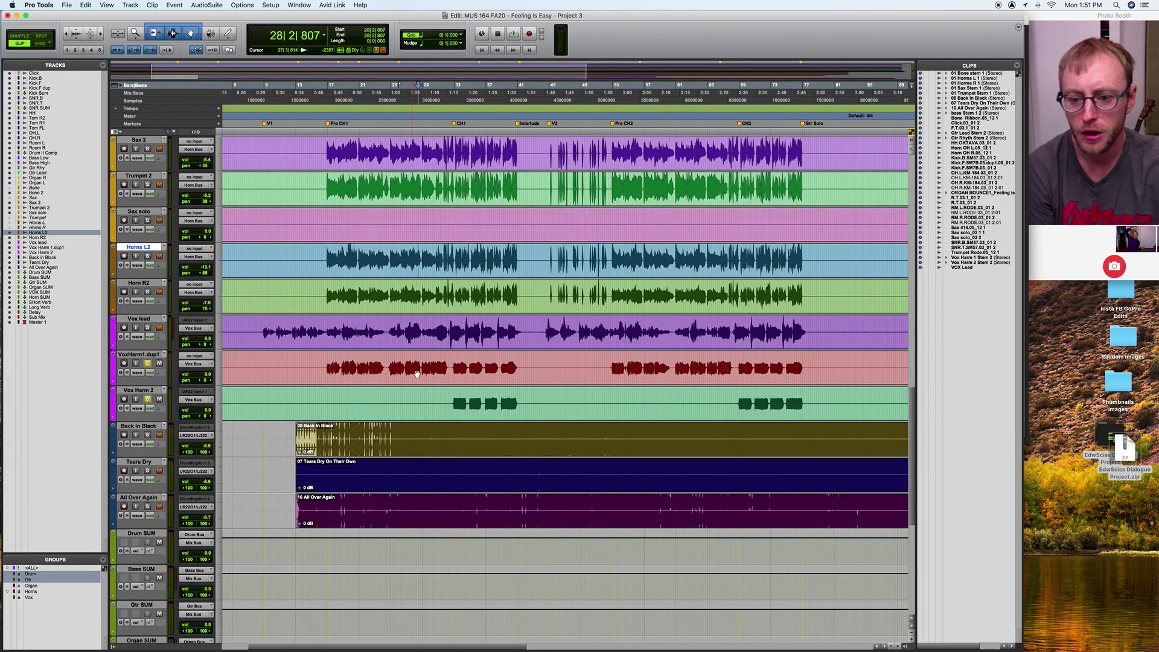
pyautogui.click(457, 115)
pyautogui.press('space')
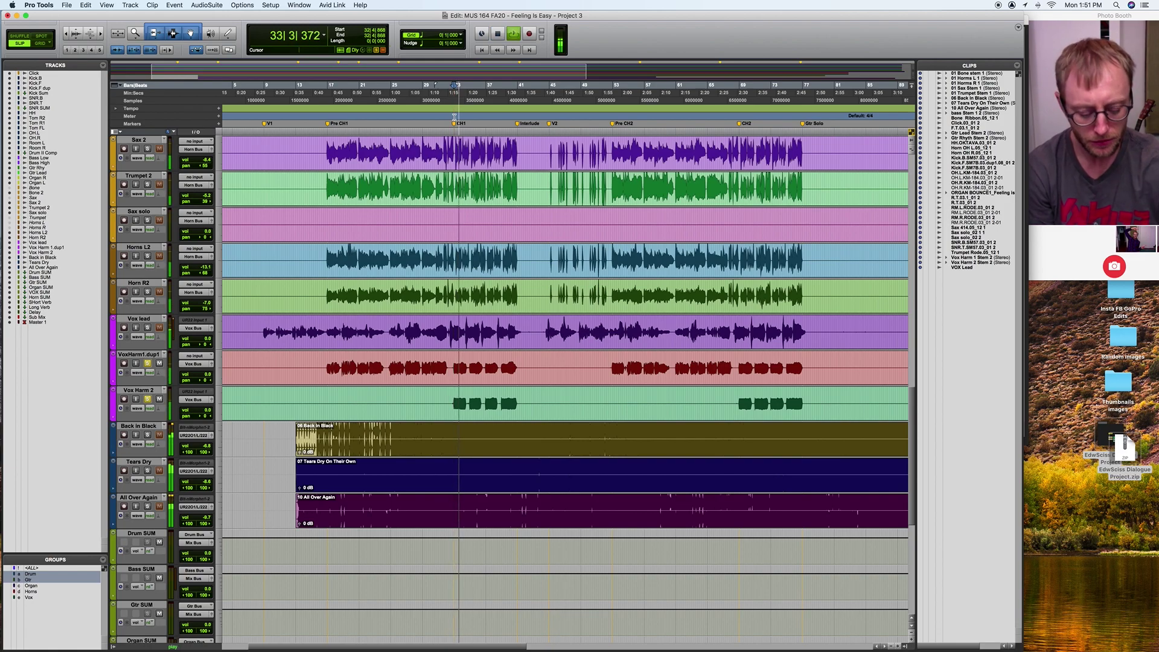
# Step: Pan VxHrm1dp1 left about 78 and Vox Harm 2 right about 85, and lower them to -5.4 and -4.1 dB against the soloed Vox lead
pyautogui.press('super+equal')
pyautogui.moveTo(628, 190); pyautogui.dragTo(663, 170)
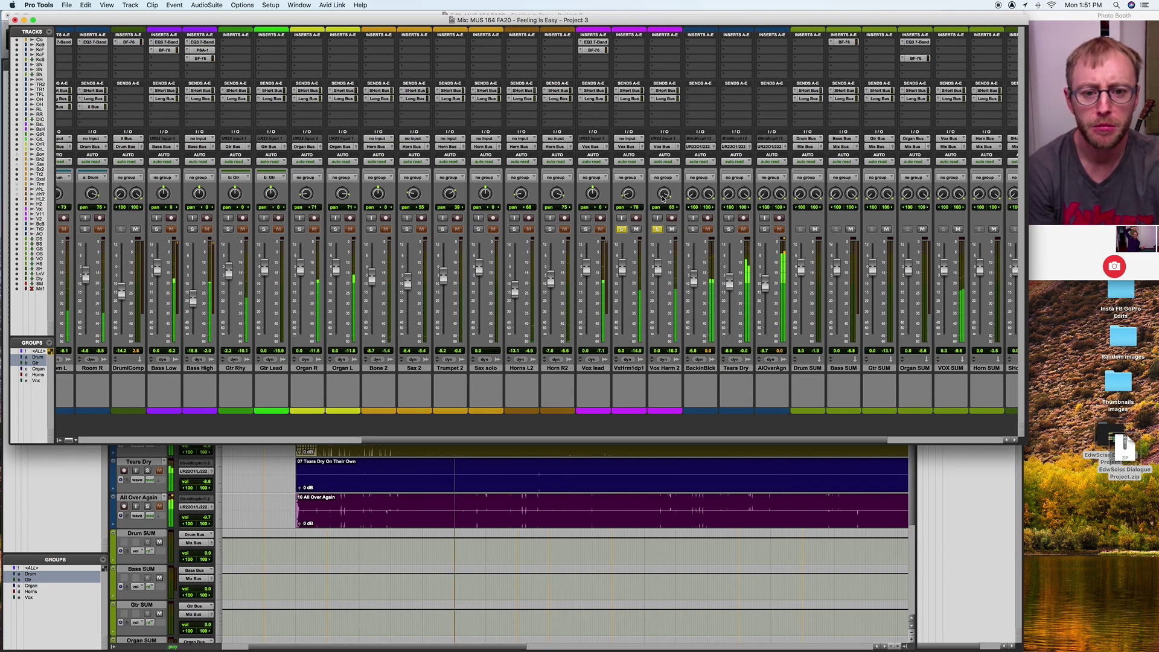
pyautogui.click(585, 229)
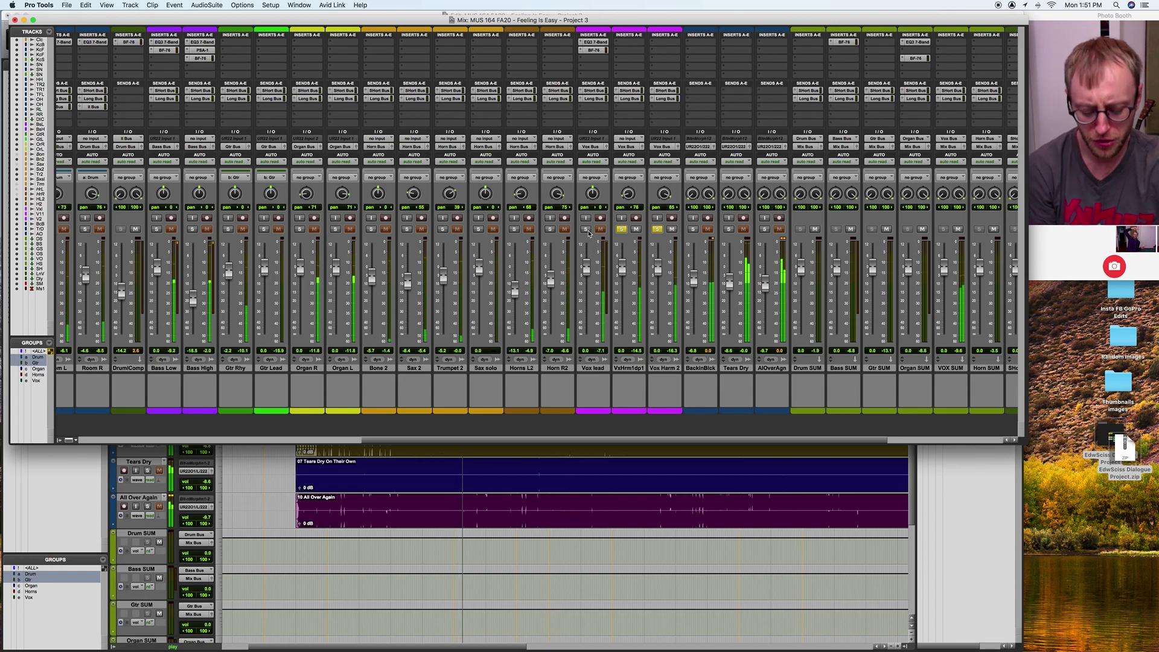
pyautogui.moveTo(623, 268)
pyautogui.mouseDown()
pyautogui.moveTo(659, 275)
pyautogui.moveTo(622, 281)
pyautogui.mouseUp()
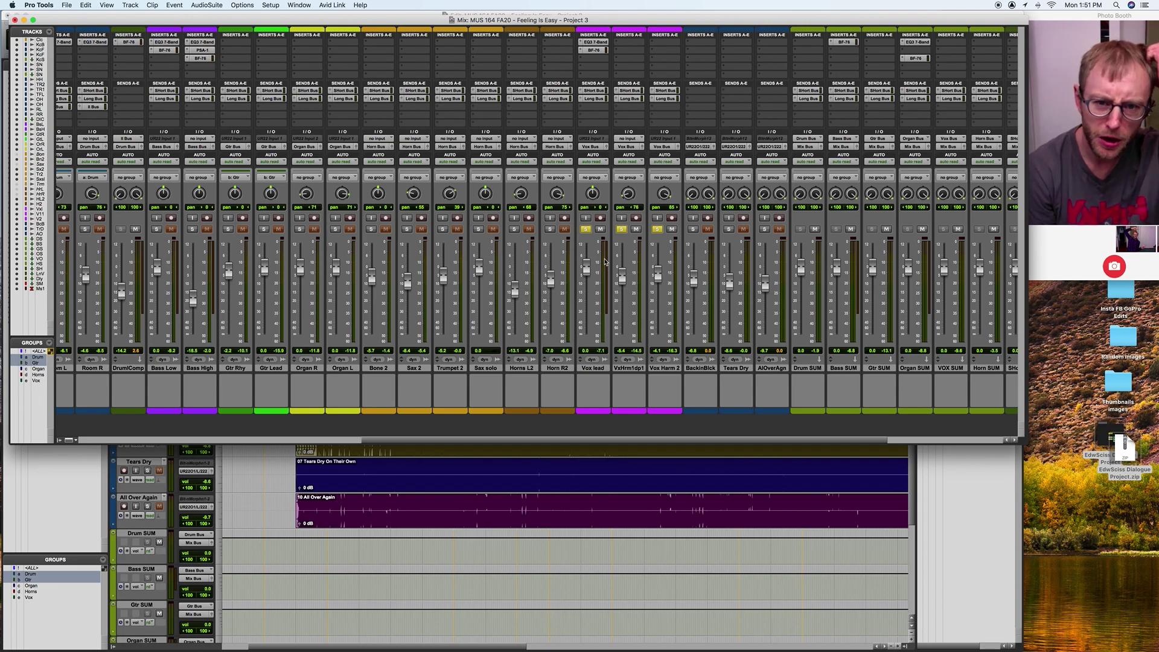
# Step: Leave only Vox lead soloed and pull the Horn, Organ, Gtr, Bass and Drum SUM faders down to minus infinity
pyautogui.click(586, 230)
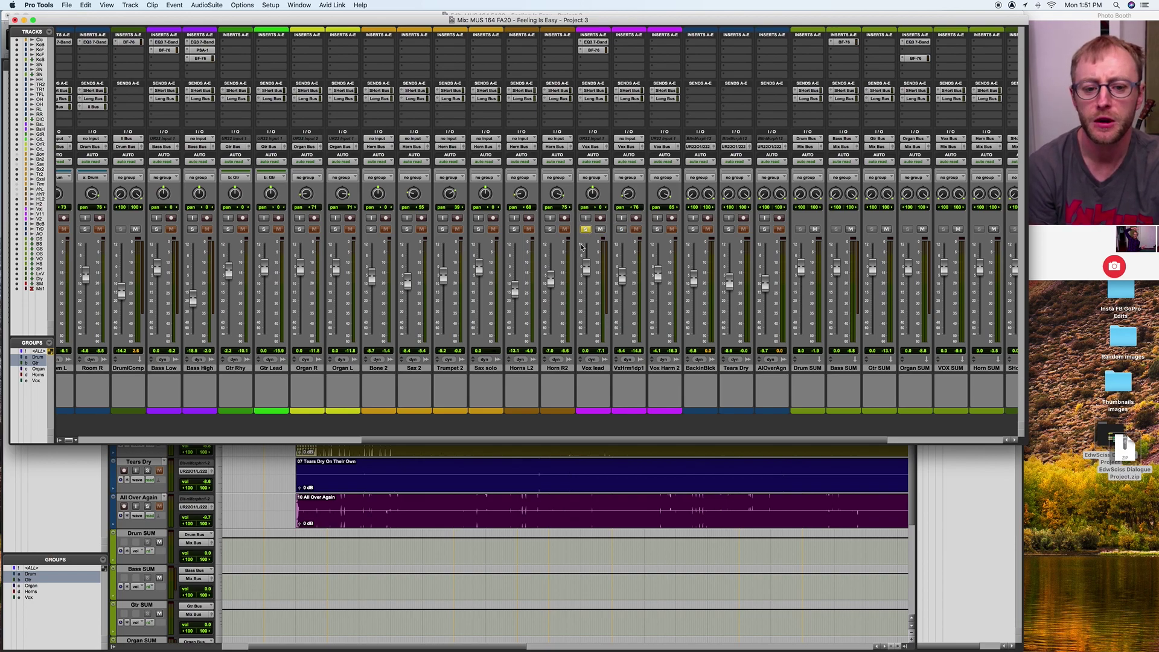
pyautogui.hscroll(4, 749, 284)
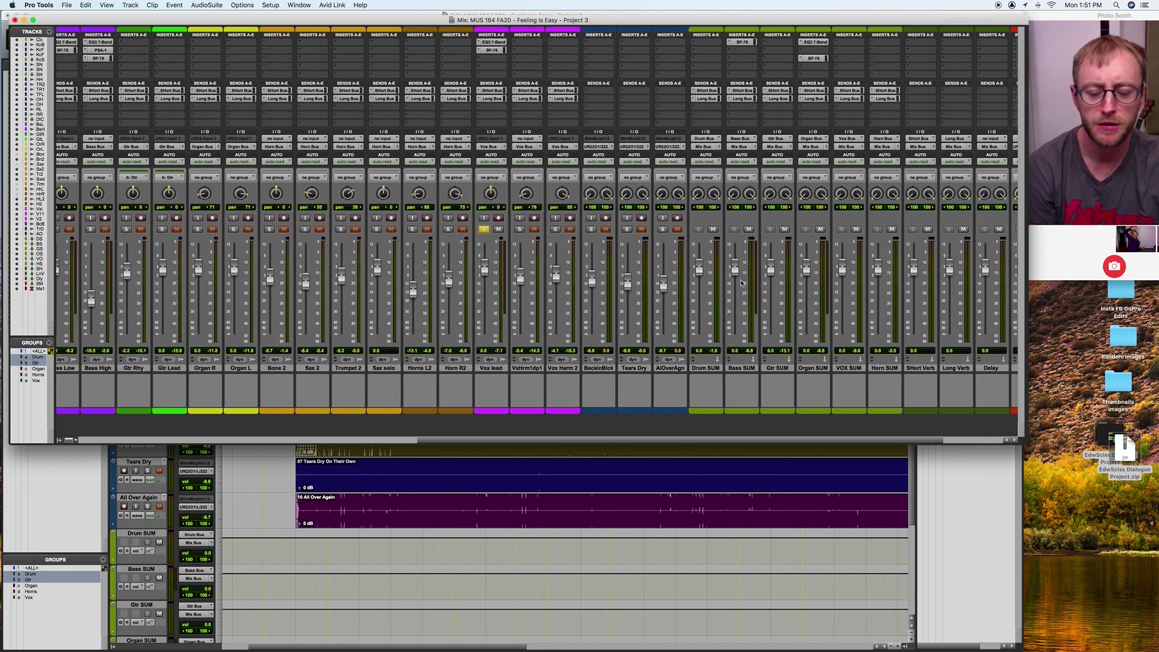
pyautogui.hscroll(-6, 639, 303)
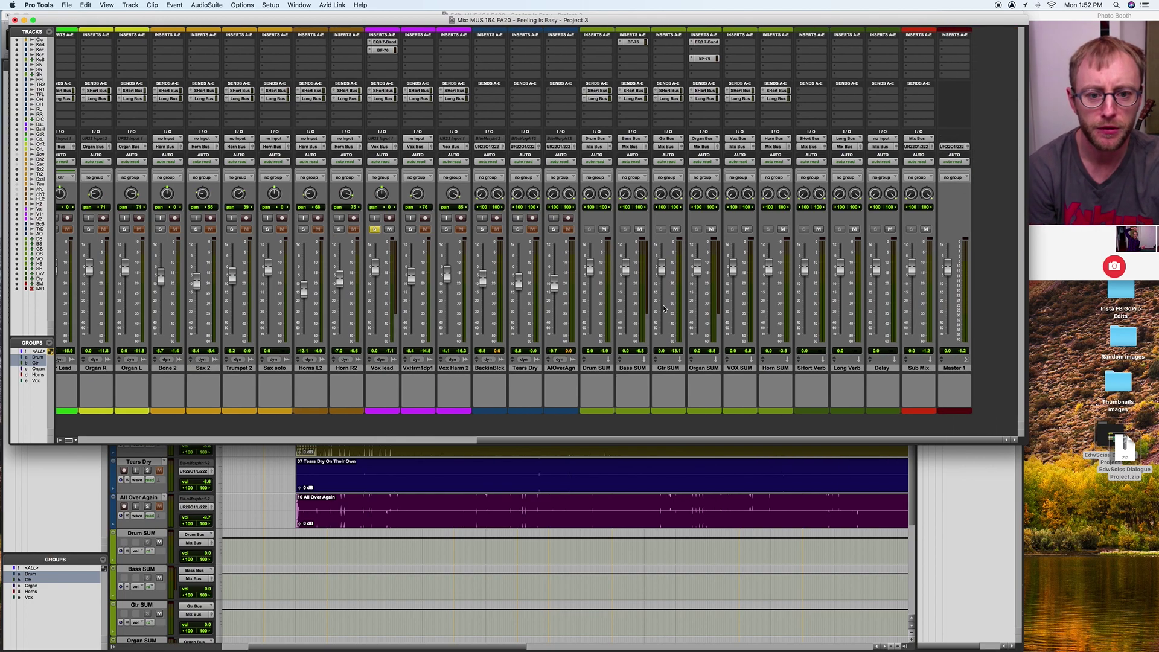
pyautogui.hscroll(-3, 655, 309)
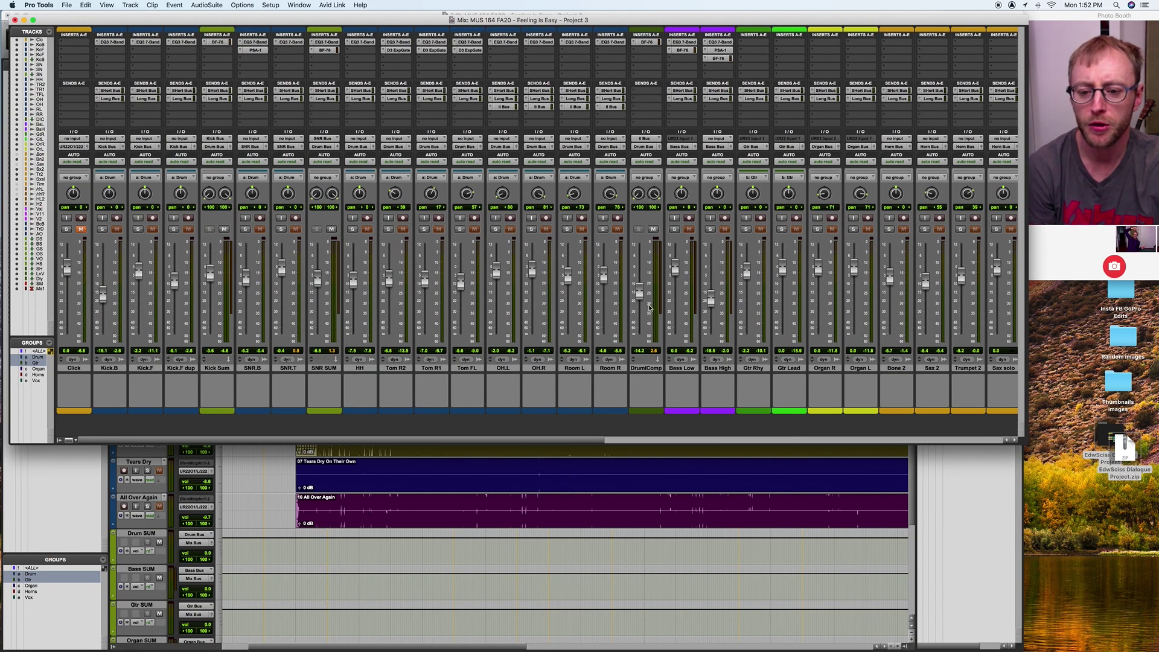
pyautogui.hscroll(10, 653, 308)
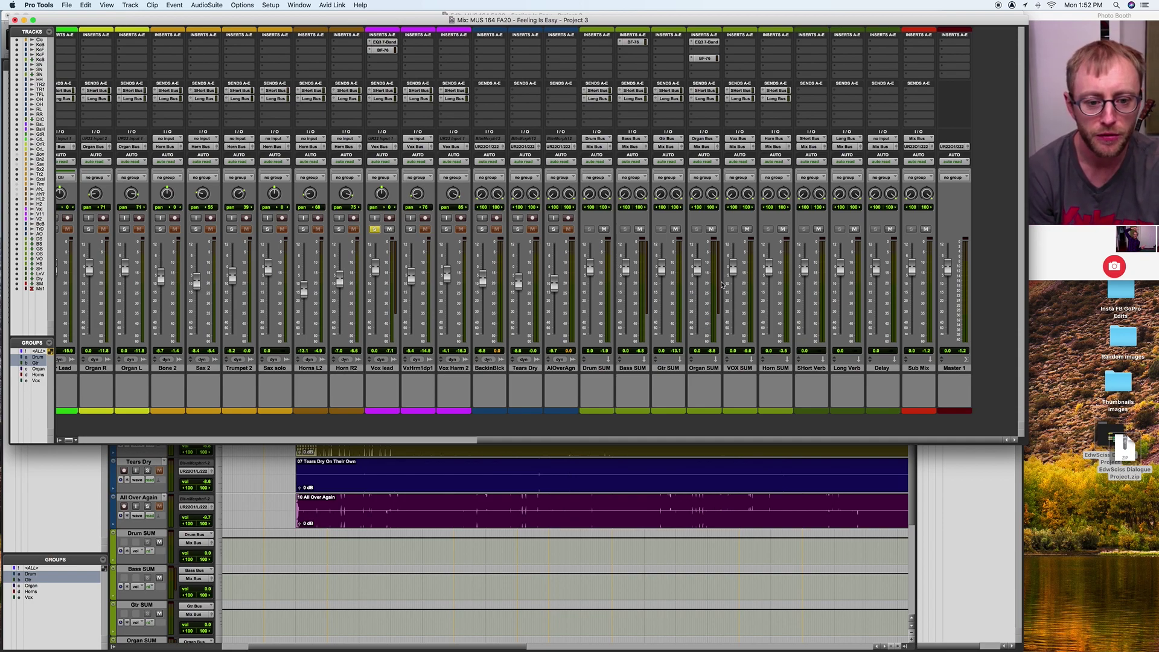
pyautogui.moveTo(770, 268); pyautogui.dragTo(761, 409)
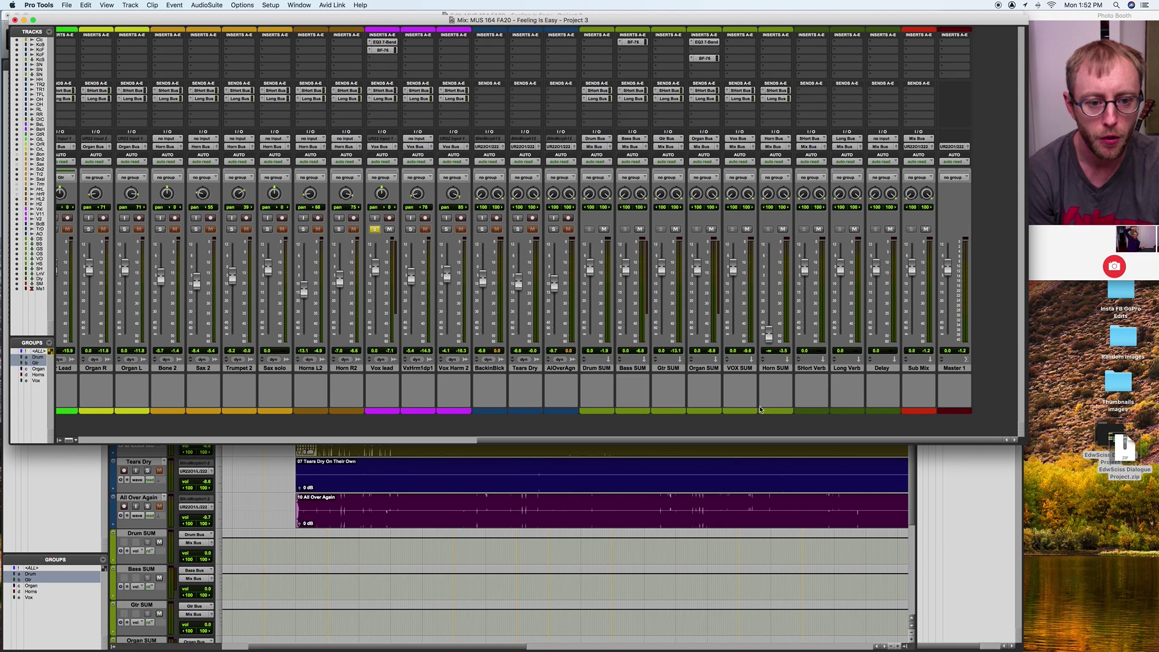
pyautogui.moveTo(704, 270); pyautogui.dragTo(679, 369)
pyautogui.moveTo(664, 268); pyautogui.dragTo(665, 379)
pyautogui.moveTo(628, 272); pyautogui.dragTo(626, 336)
pyautogui.moveTo(590, 267); pyautogui.dragTo(591, 337)
# Step: Clear the solos and mutes on all tracks, and return the Drum SUM fader to minus infinity after trying -4.9 dB
pyautogui.press('space')
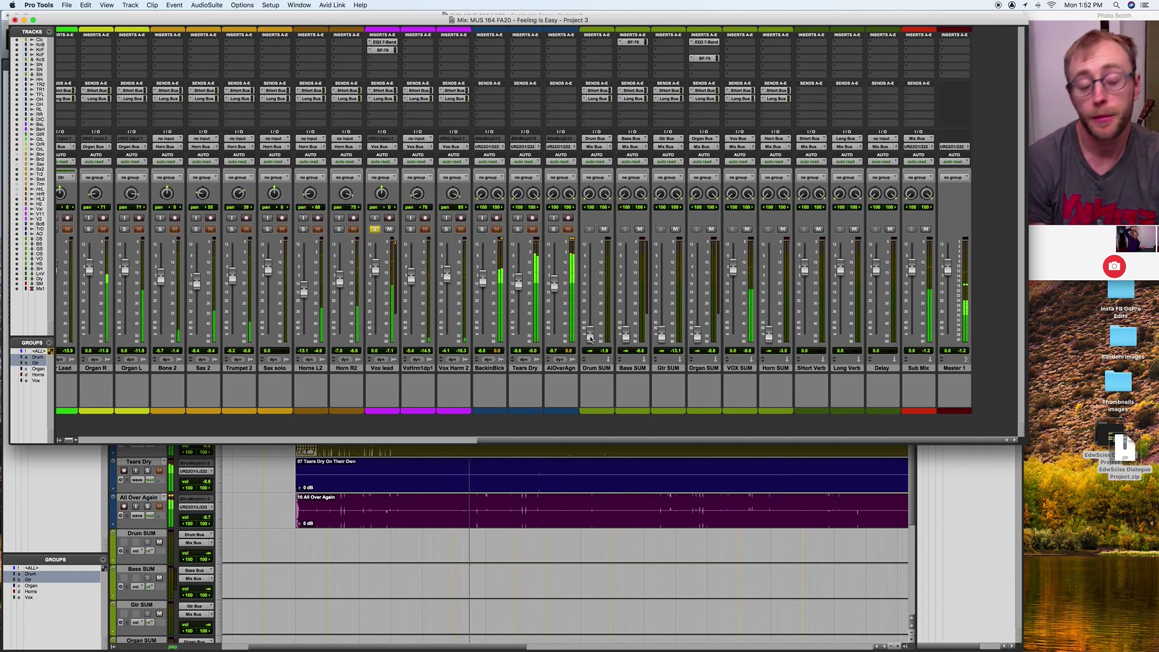
pyautogui.moveTo(595, 336); pyautogui.dragTo(590, 282)
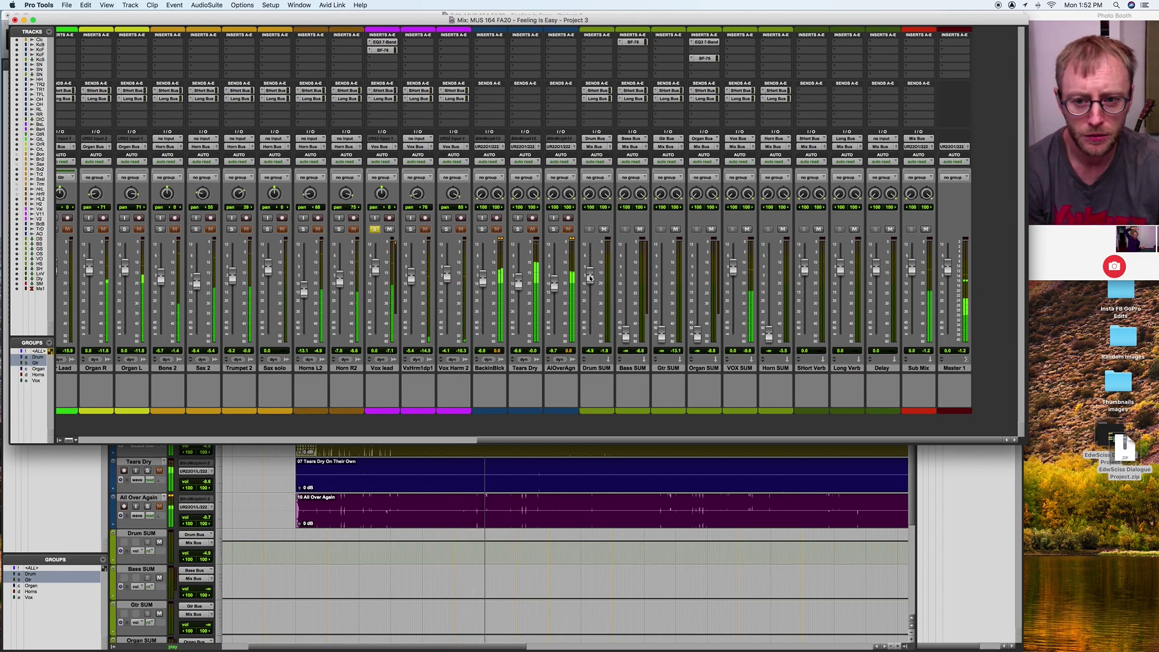
pyautogui.hscroll(-10, 554, 300)
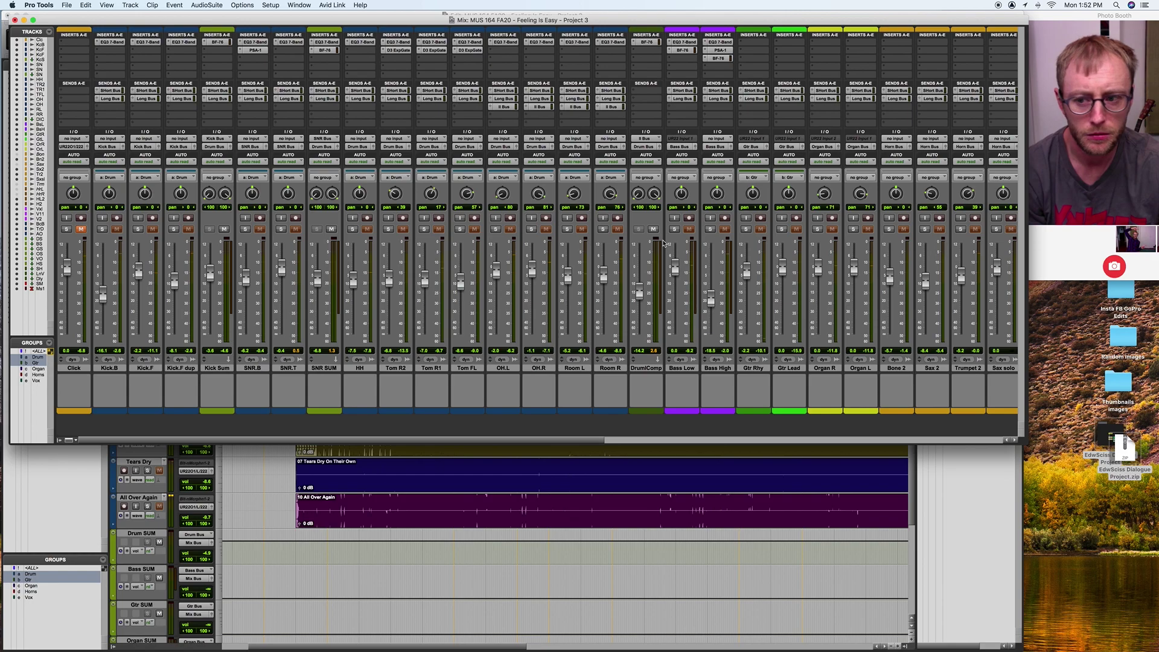
pyautogui.hscroll(6, 664, 243)
pyautogui.click(752, 229)
pyautogui.hscroll(6, 669, 308)
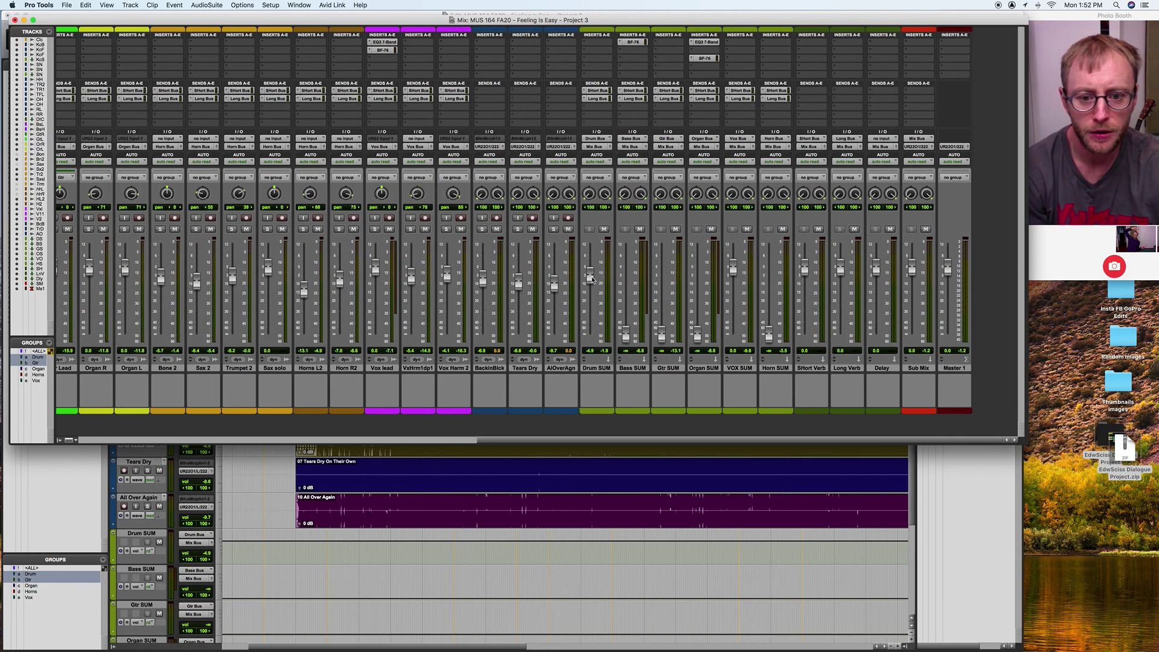
pyautogui.moveTo(591, 280); pyautogui.dragTo(590, 339)
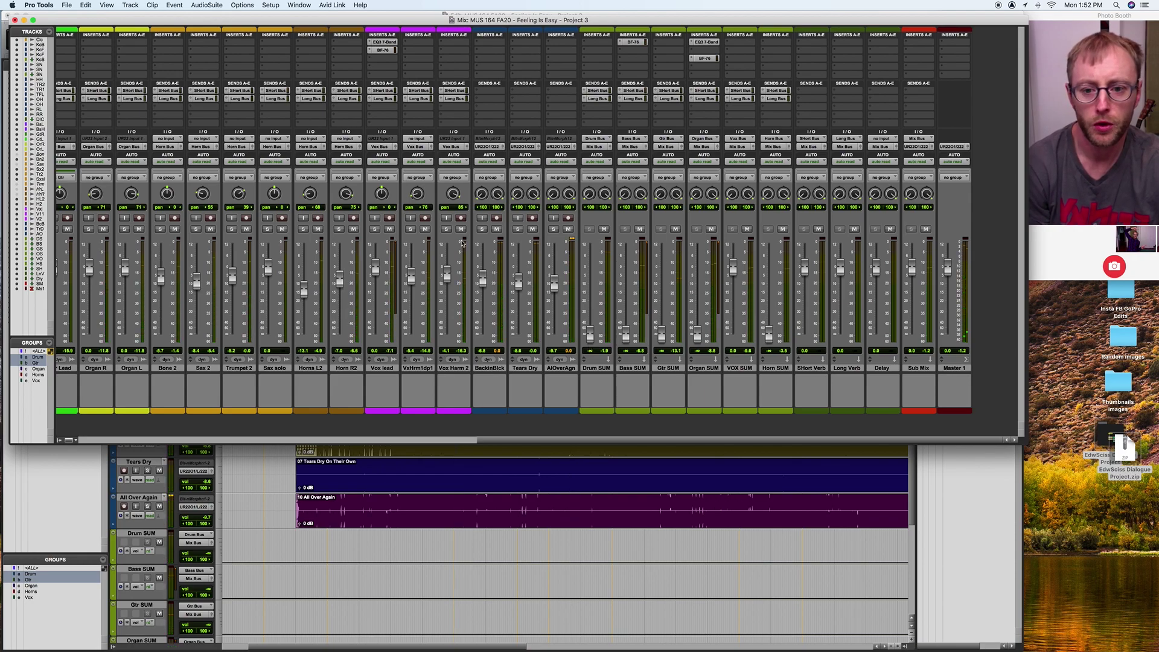
# Step: Mute the three reference tracks AlOverAgn, Tears Dry and BackinBlck
pyautogui.click(567, 229)
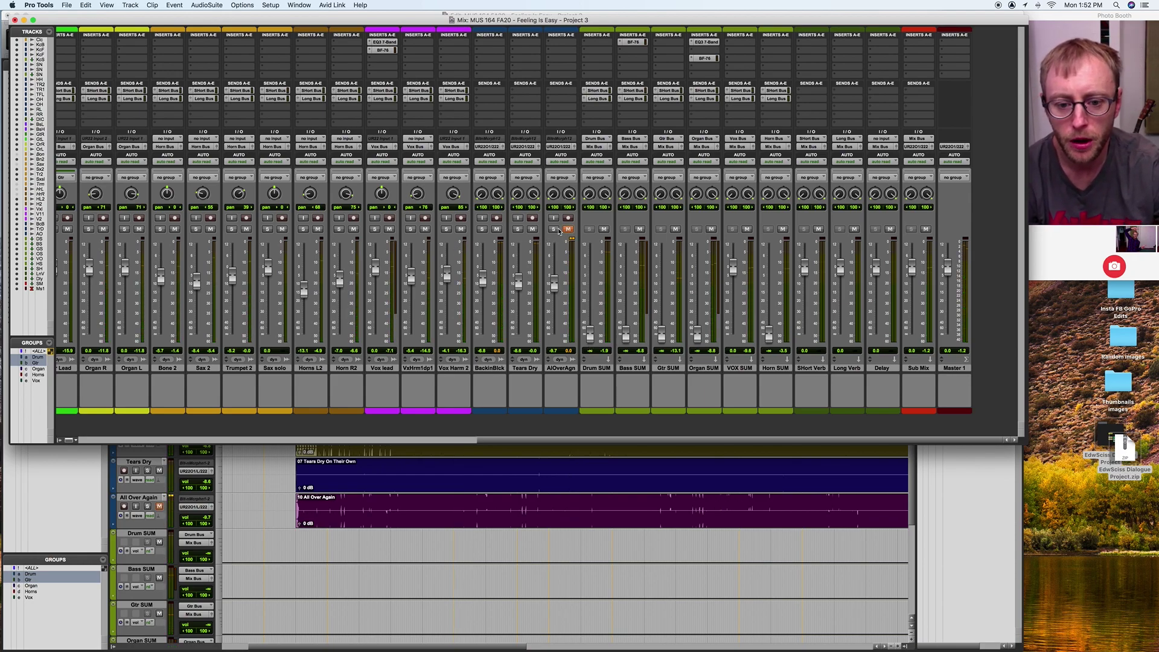
pyautogui.click(532, 230)
pyautogui.click(496, 229)
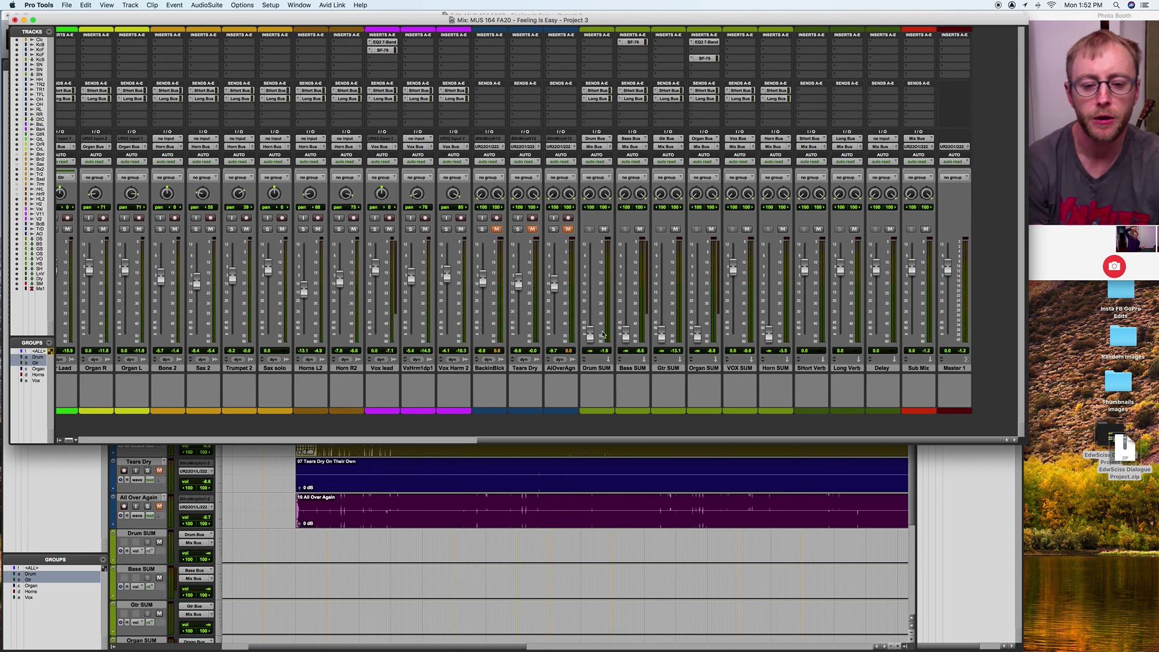
# Step: Play the song and bring up Drum SUM to -4.3 dB and Bass SUM to -7.0 dB against the vocals
pyautogui.press('space')
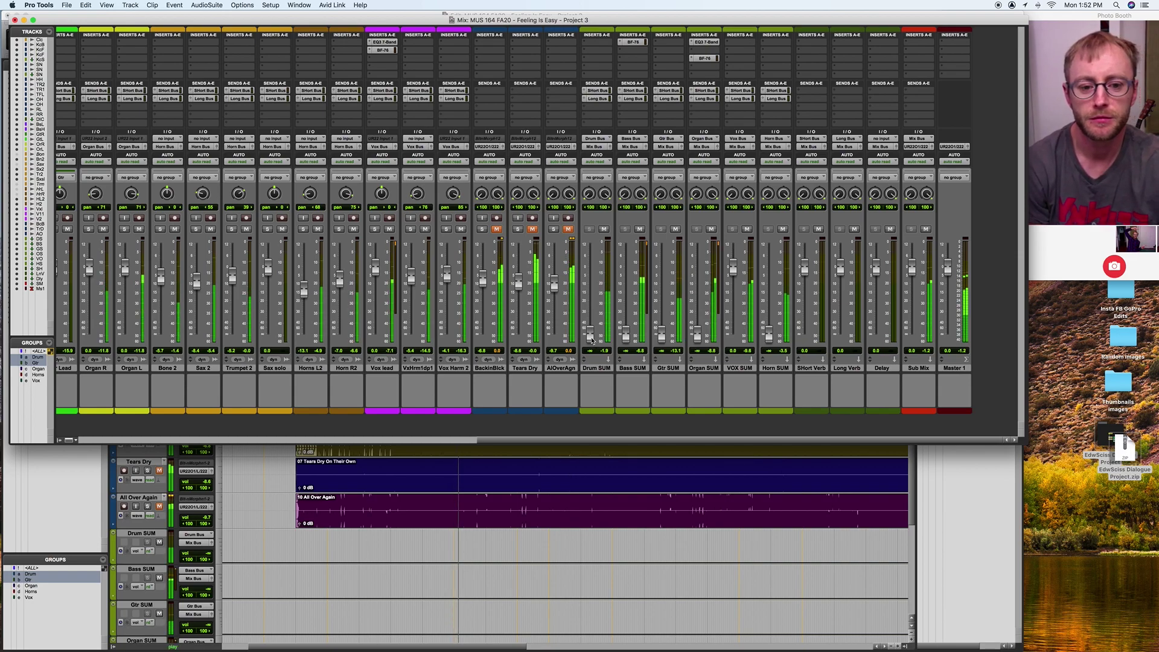
pyautogui.moveTo(591, 340); pyautogui.dragTo(592, 285)
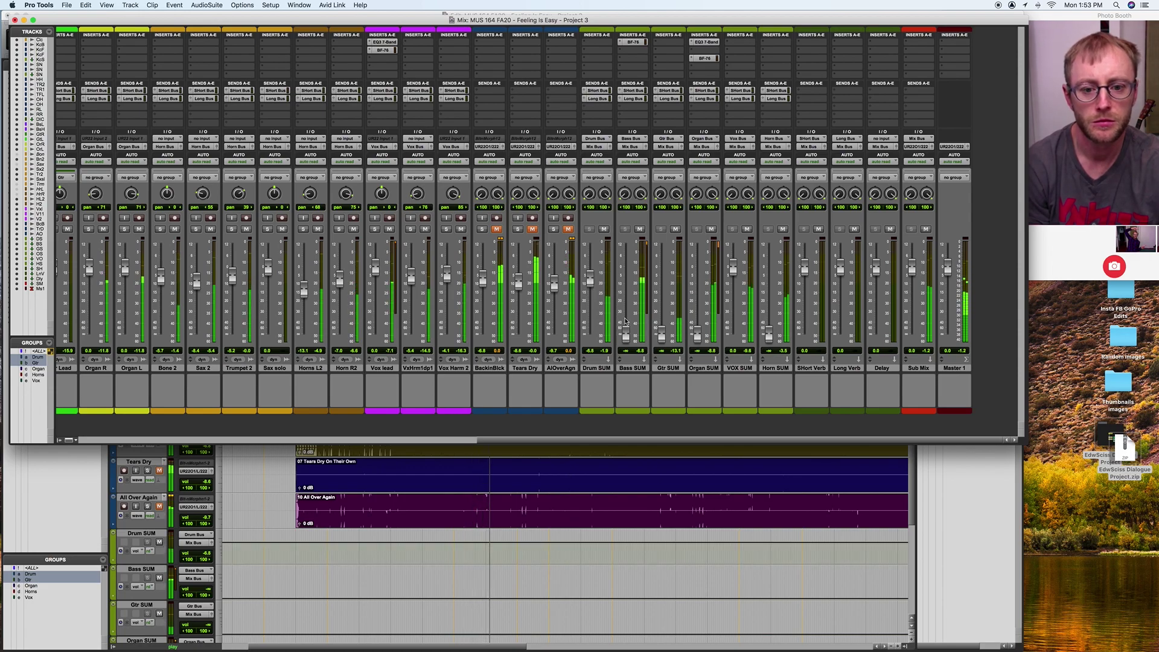
pyautogui.moveTo(632, 340); pyautogui.dragTo(627, 282)
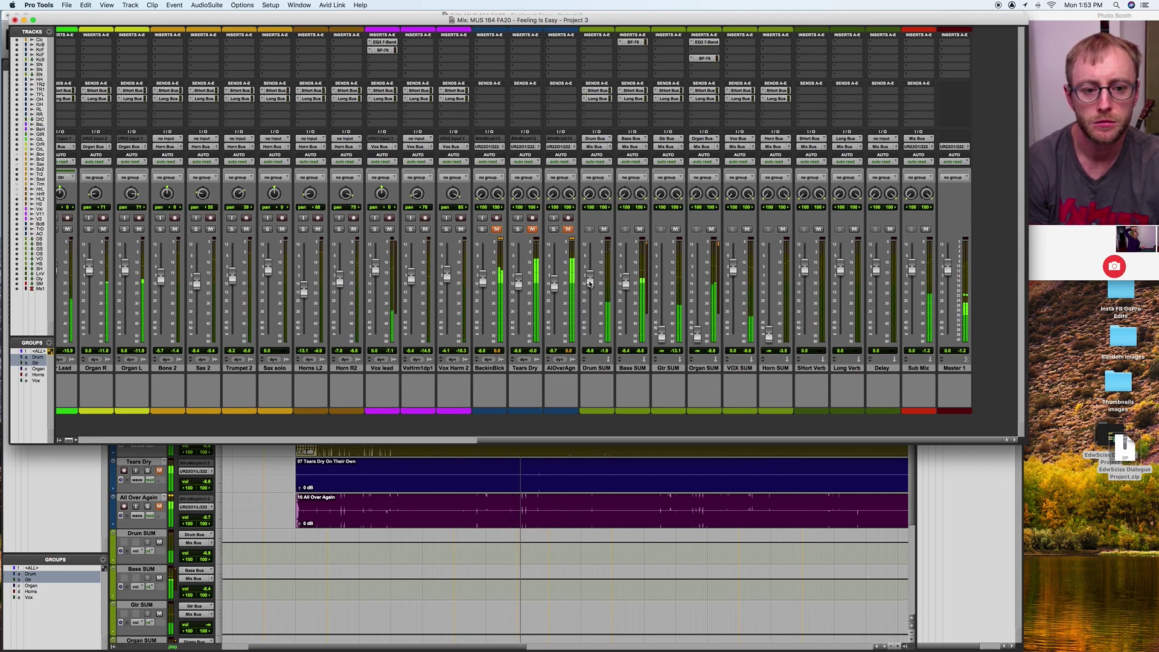
pyautogui.moveTo(590, 284); pyautogui.dragTo(592, 279)
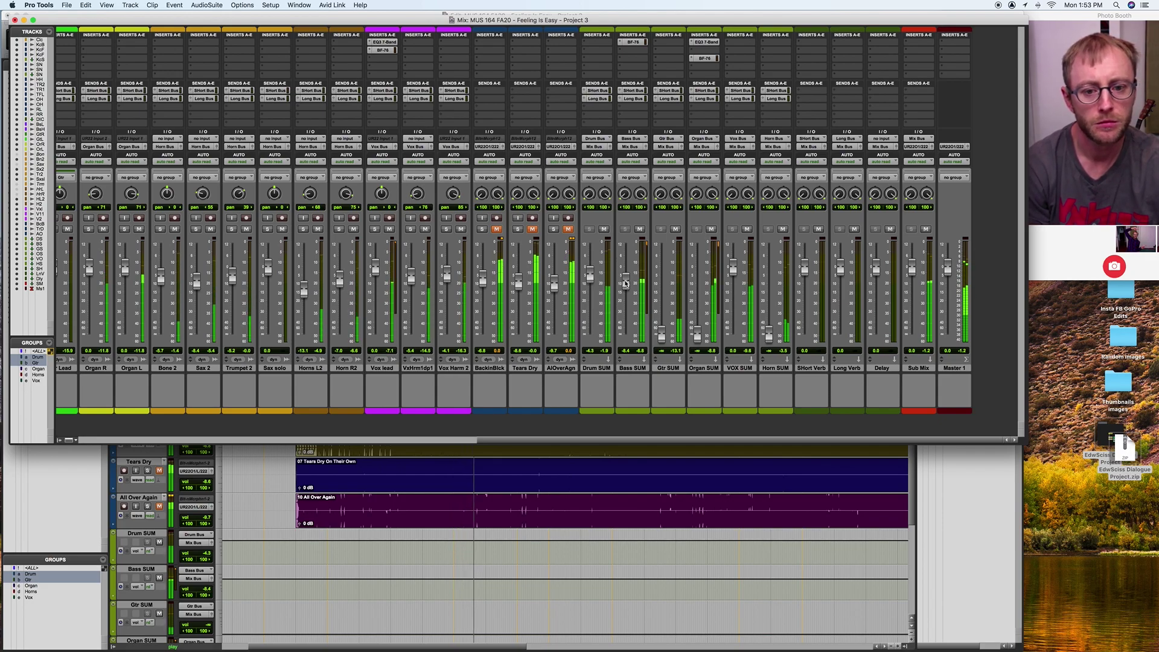
pyautogui.moveTo(625, 282); pyautogui.dragTo(628, 281)
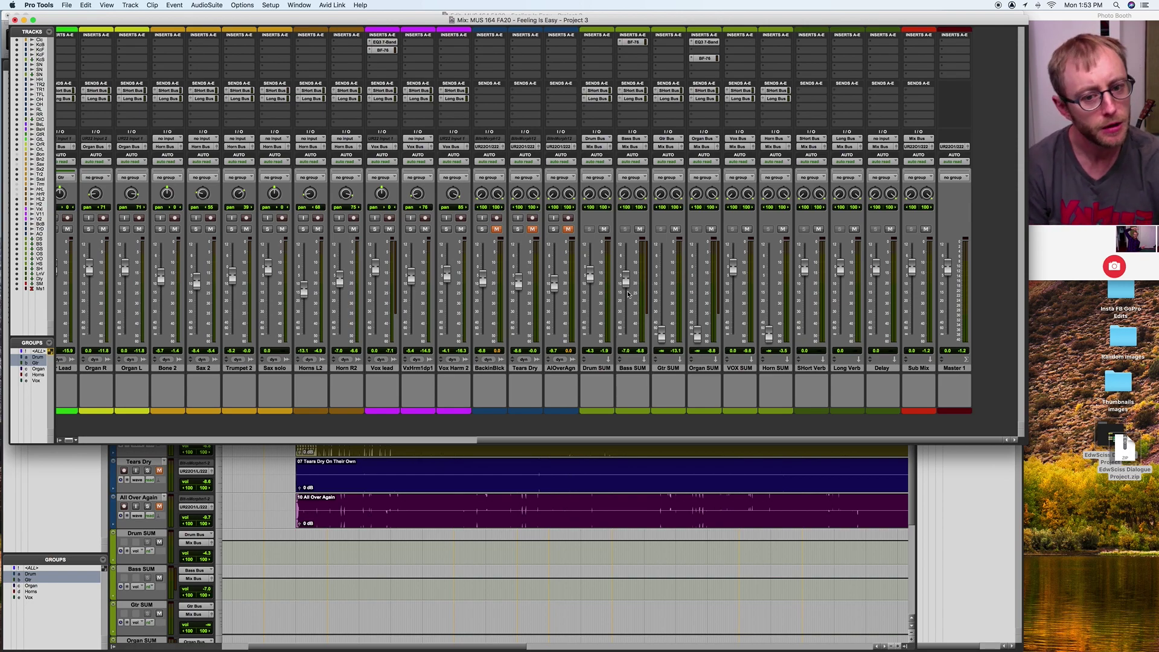
# Step: During playback, bring up Organ SUM to -13.1 dB, Gtr SUM to -1.7 dB and Horn SUM to -1.1 dB
pyautogui.press('space')
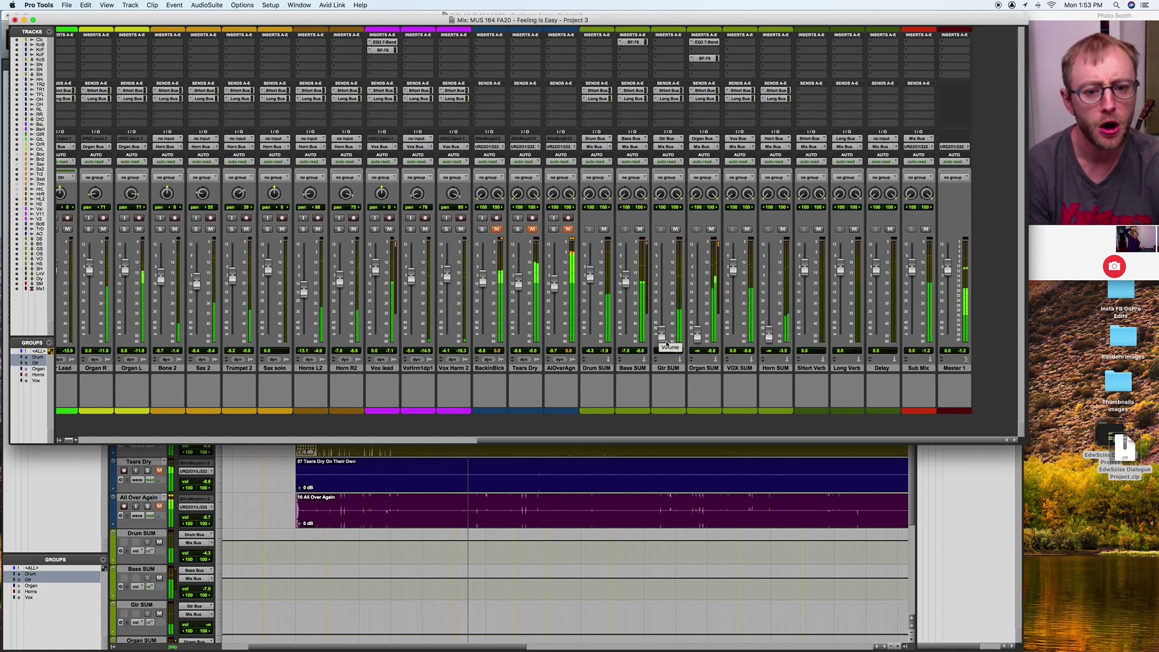
pyautogui.moveTo(667, 343); pyautogui.dragTo(699, 293)
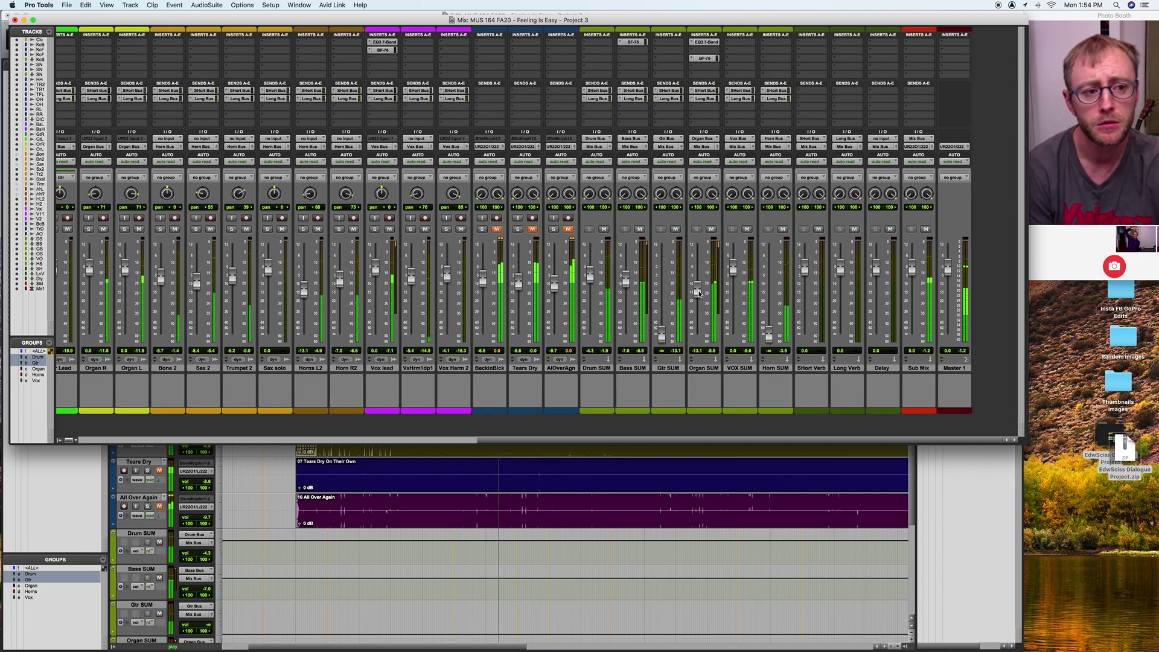
pyautogui.moveTo(662, 335); pyautogui.dragTo(664, 272)
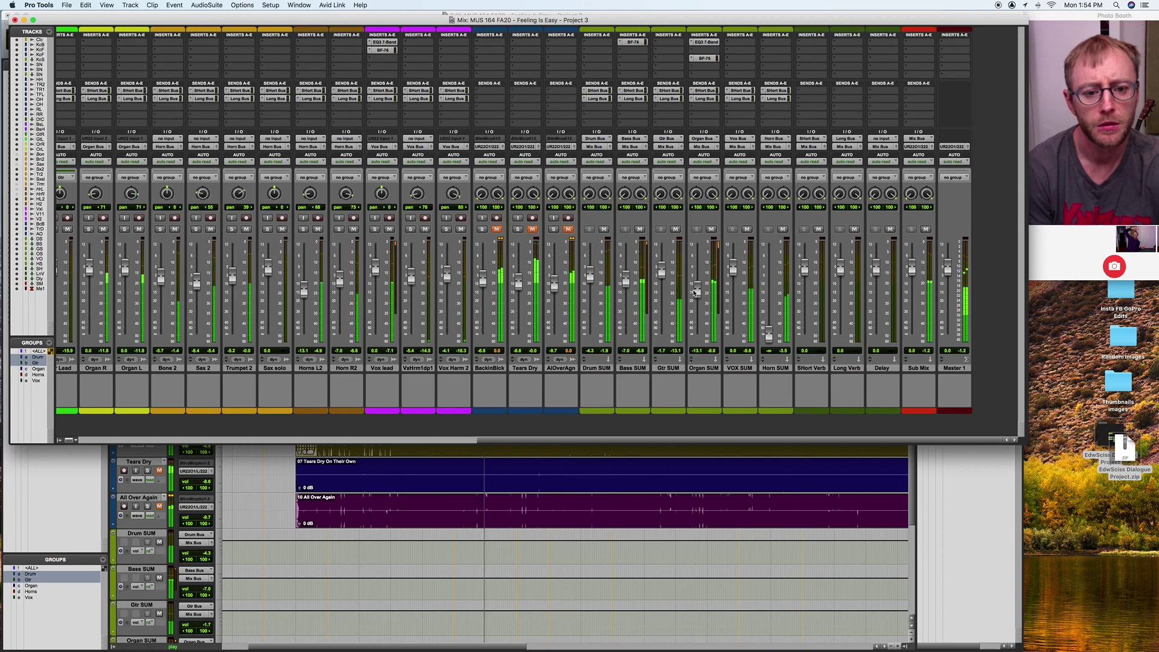
pyautogui.moveTo(768, 333); pyautogui.dragTo(770, 273)
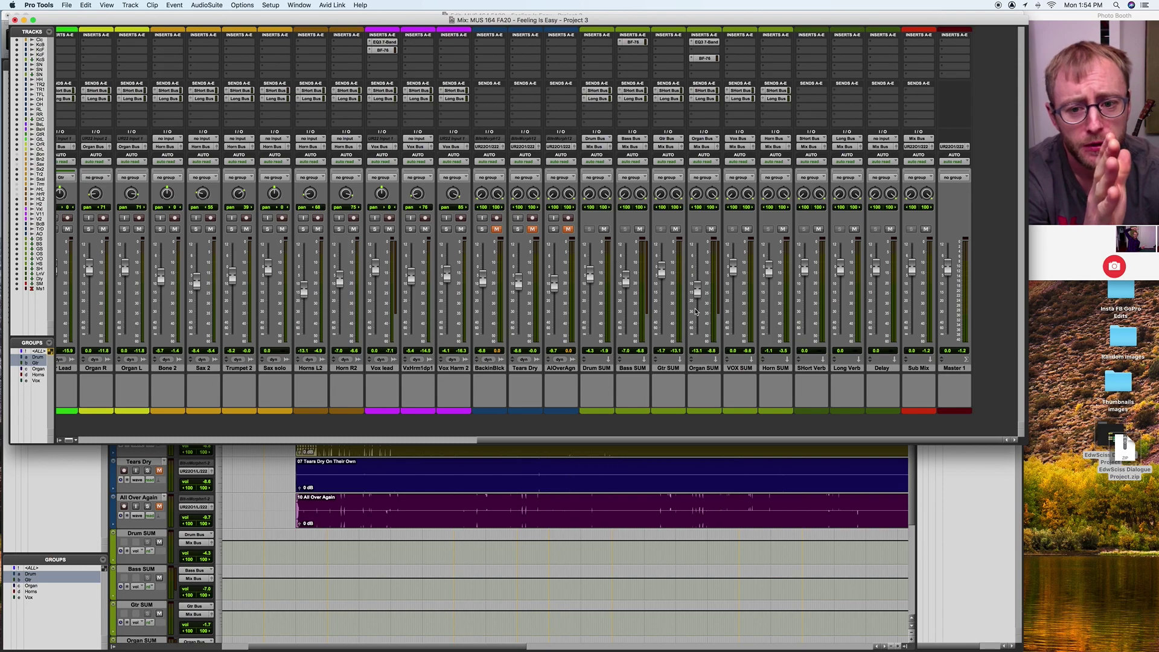
pyautogui.hscroll(-3, 601, 343)
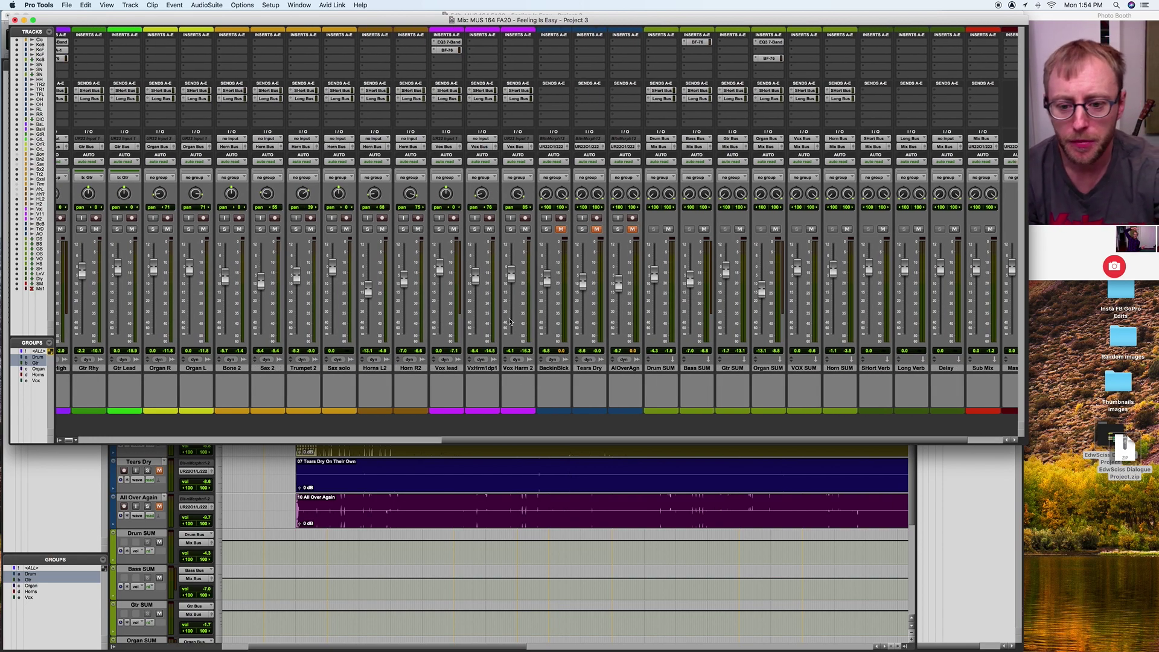
pyautogui.hscroll(-3, 509, 322)
pyautogui.hscroll(-3, 510, 322)
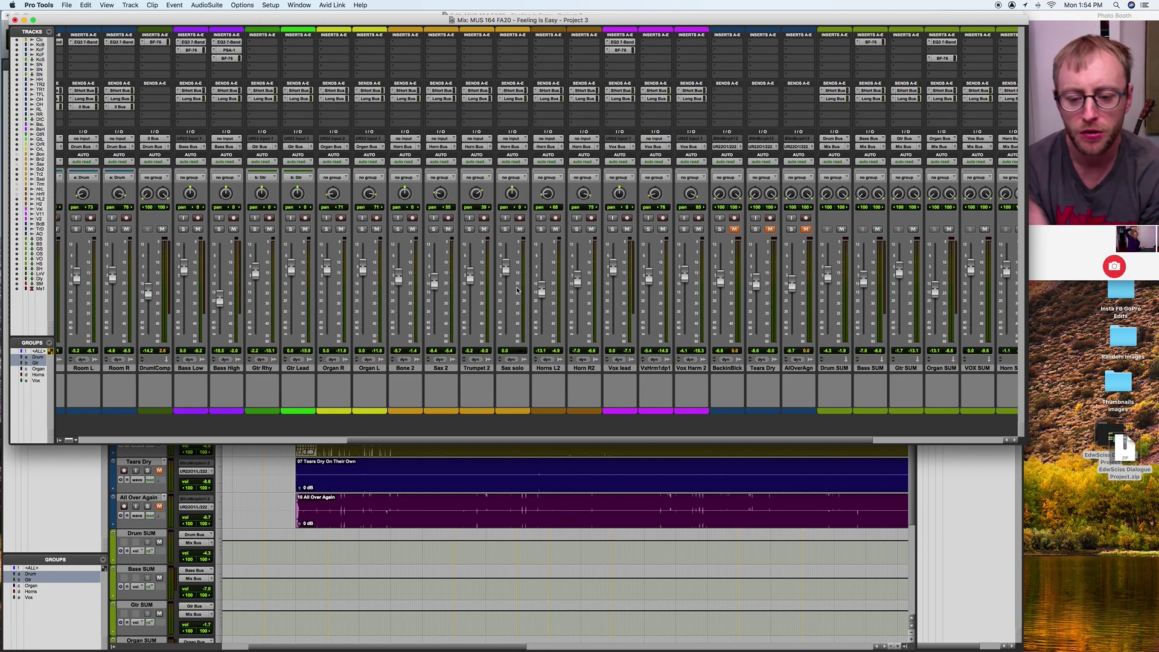
pyautogui.hscroll(-5, 433, 298)
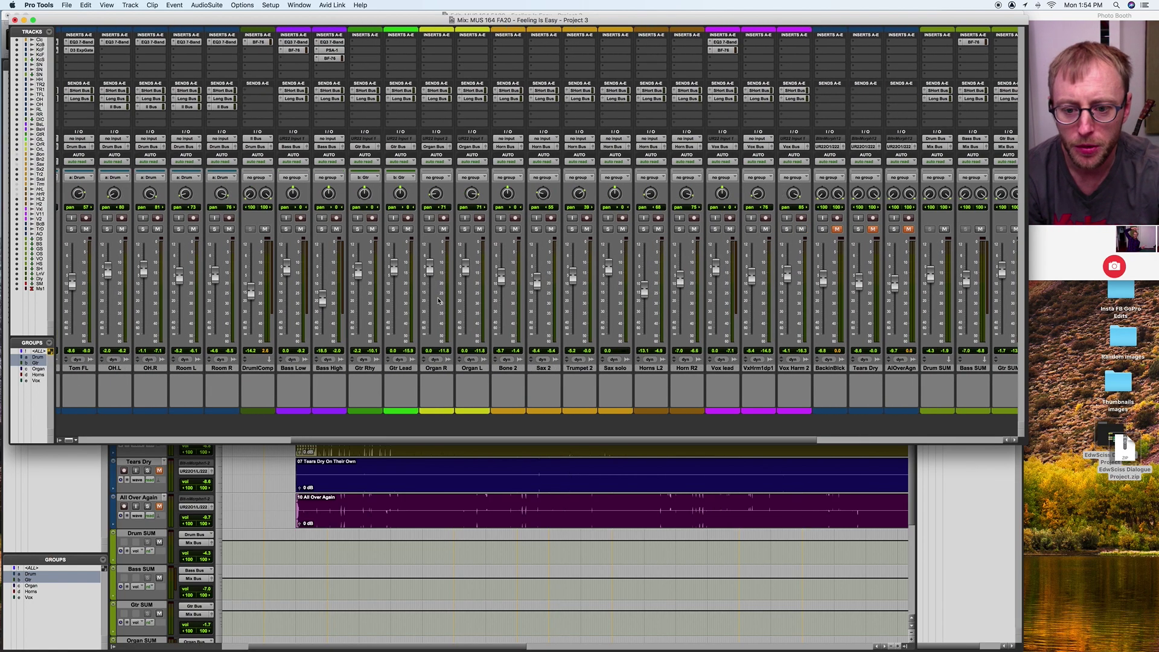
# Step: Solo the Tears Dry reference track and play it from bar 34, in the CH1 section
pyautogui.hscroll(-1, 438, 301)
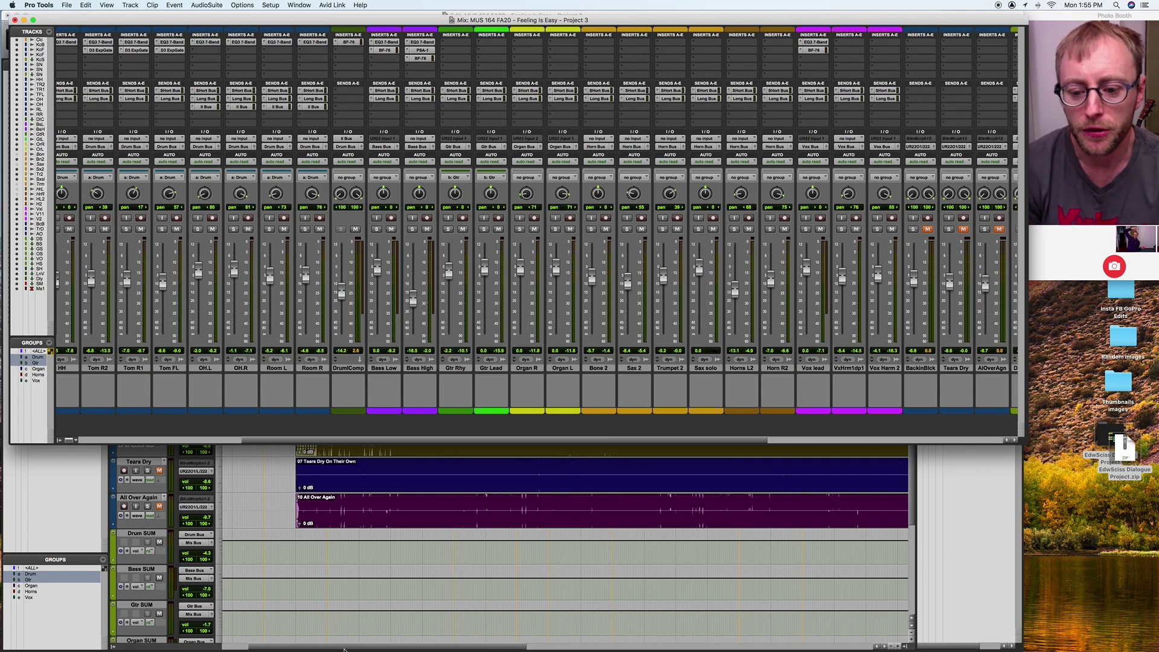
pyautogui.scroll(5, 358, 534)
pyautogui.scroll(-3, 344, 530)
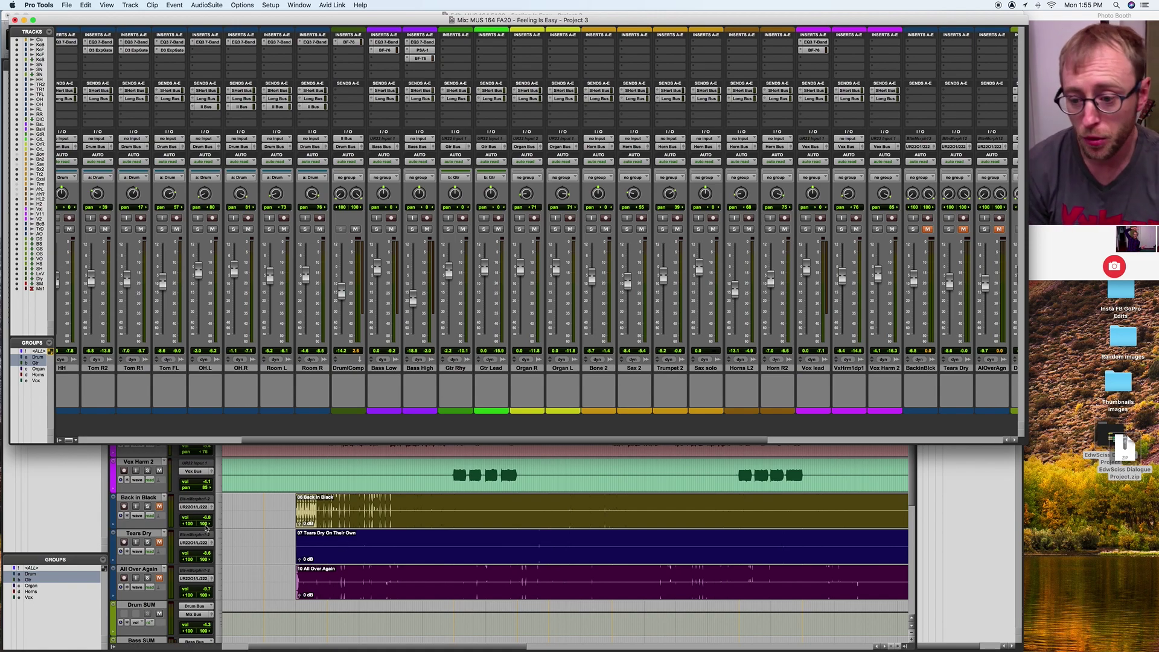
pyautogui.click(148, 509)
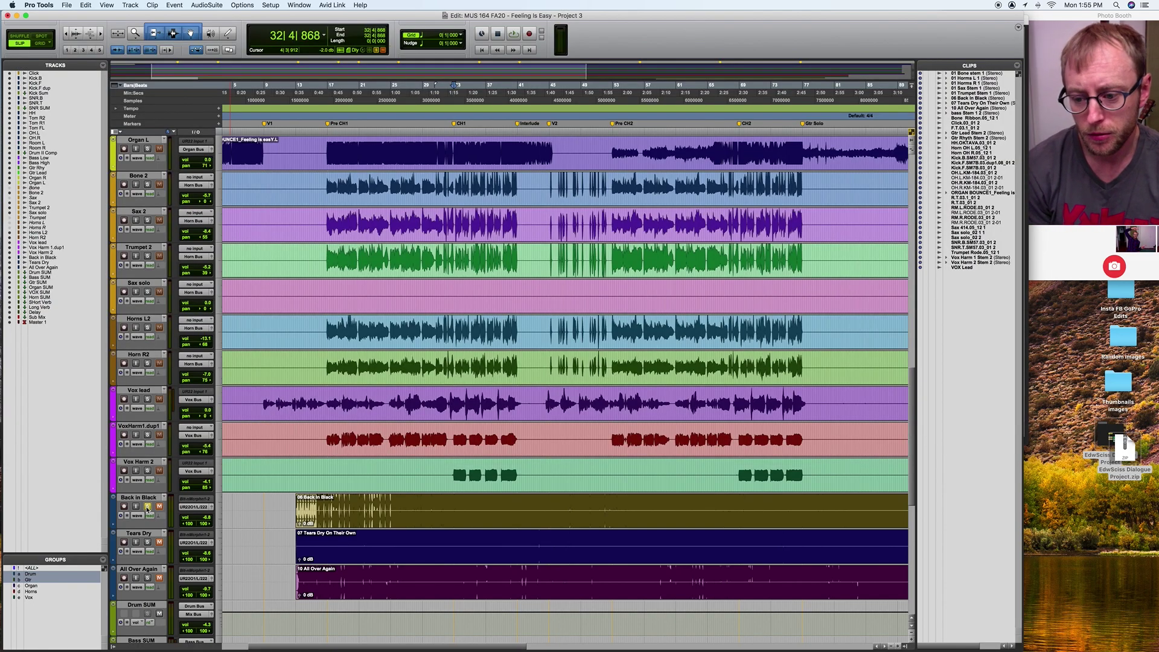
pyautogui.click(148, 542)
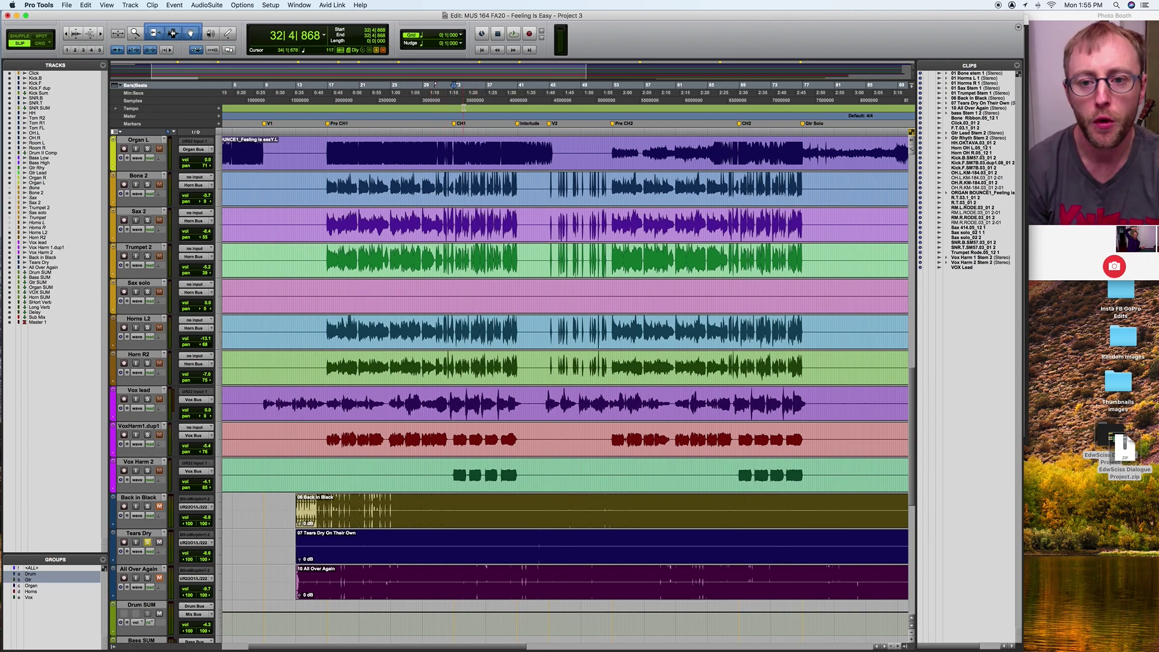
pyautogui.click(469, 114)
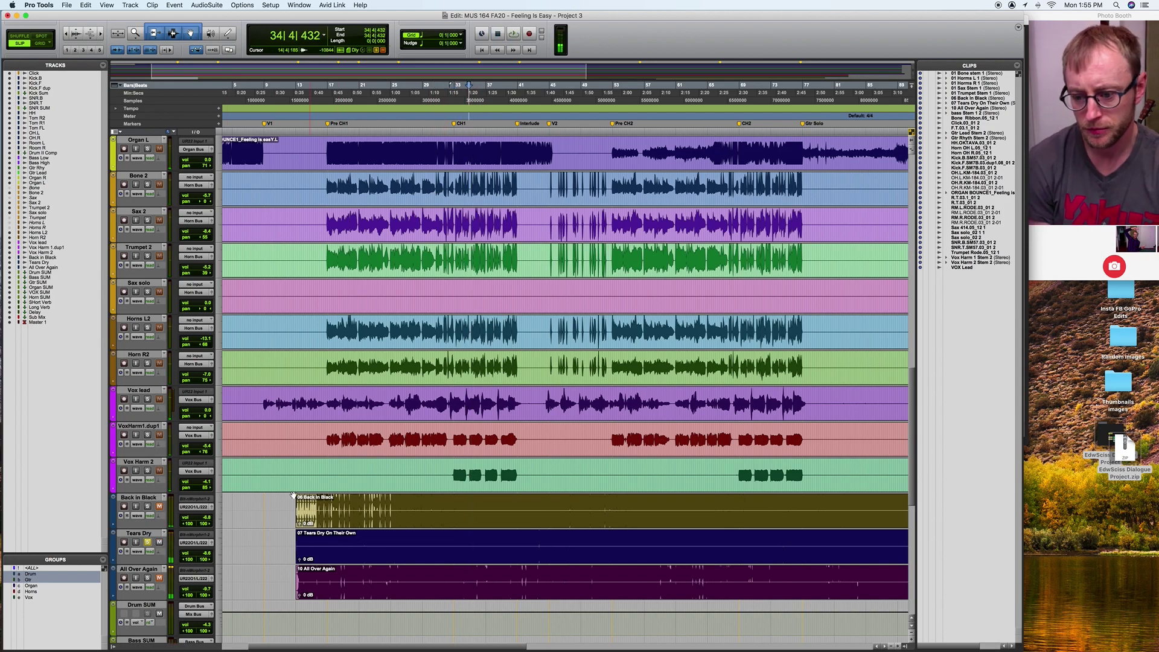
pyautogui.press('space')
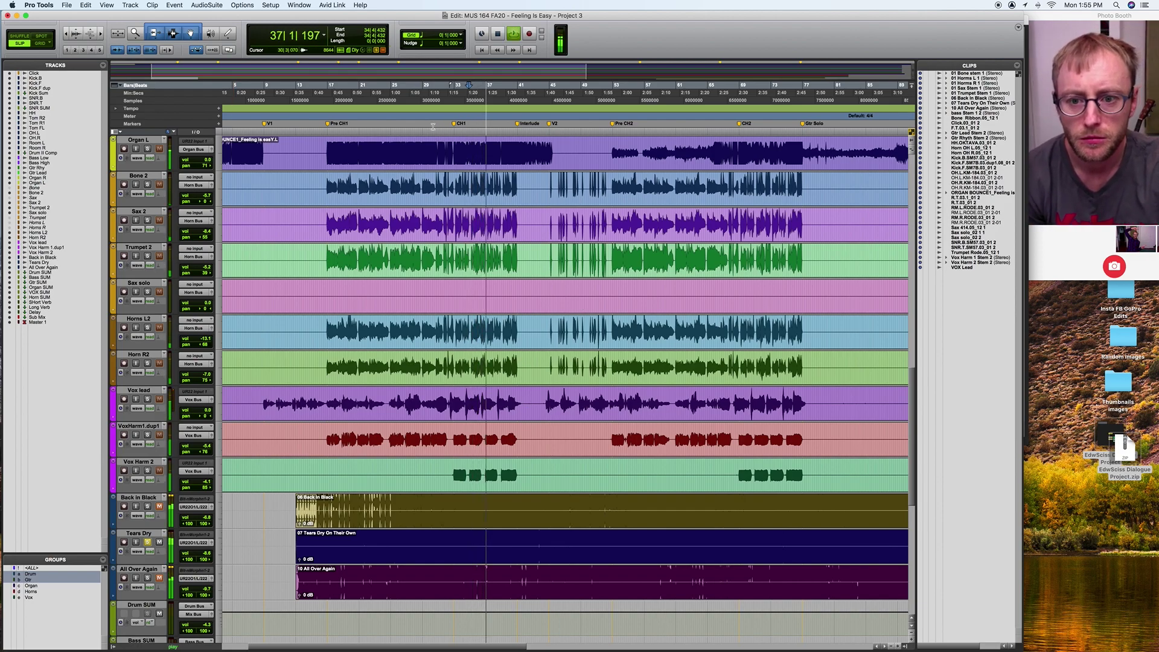
# Step: Audition the soloed Tears Dry track at several spots from the end of CH1 through CH2, and stop playback
pyautogui.click(528, 116)
pyautogui.press('space')
pyautogui.click(569, 117)
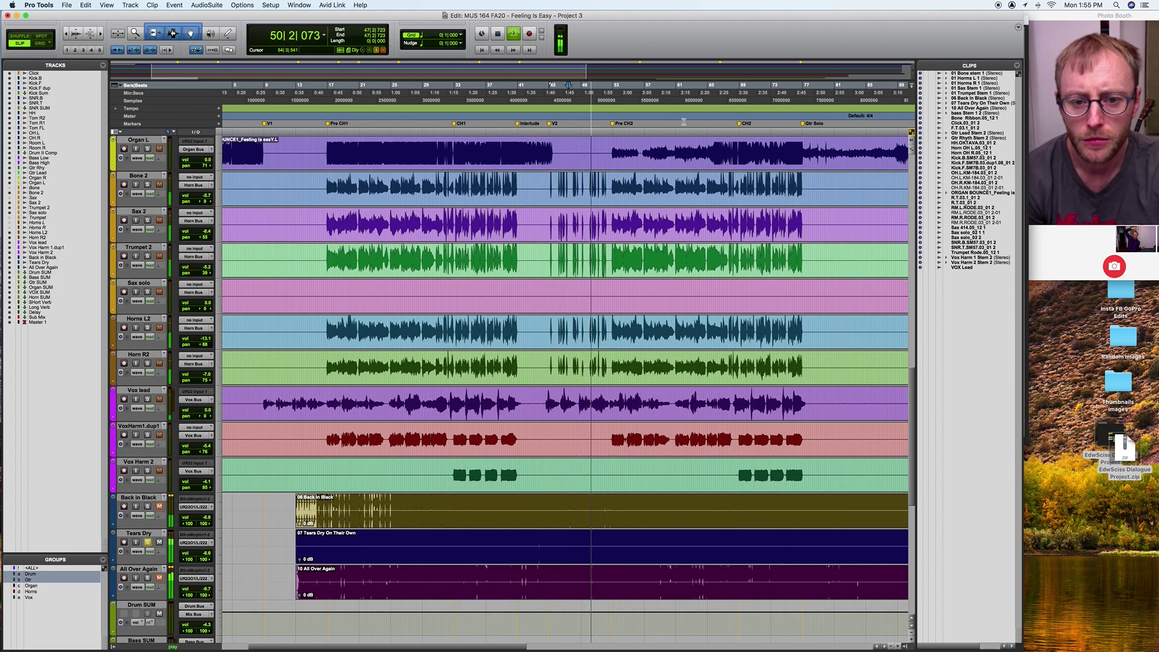
pyautogui.click(622, 118)
pyautogui.press('space')
pyautogui.press('space')
pyautogui.click(654, 118)
pyautogui.click(686, 119)
pyautogui.click(719, 125)
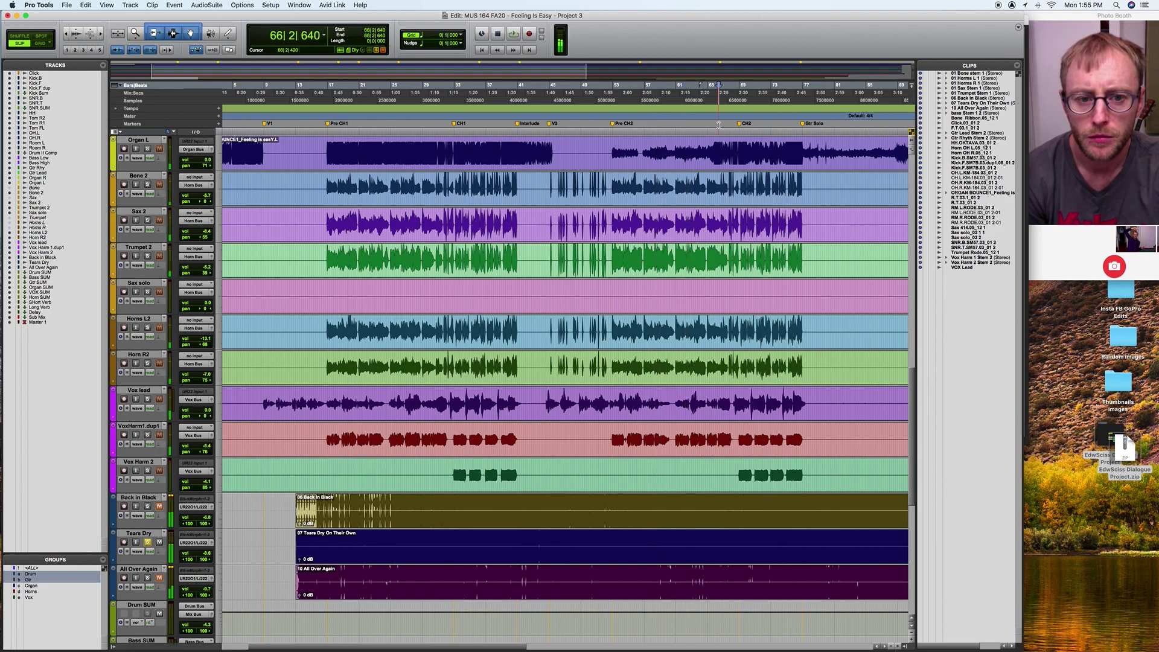
pyautogui.click(754, 123)
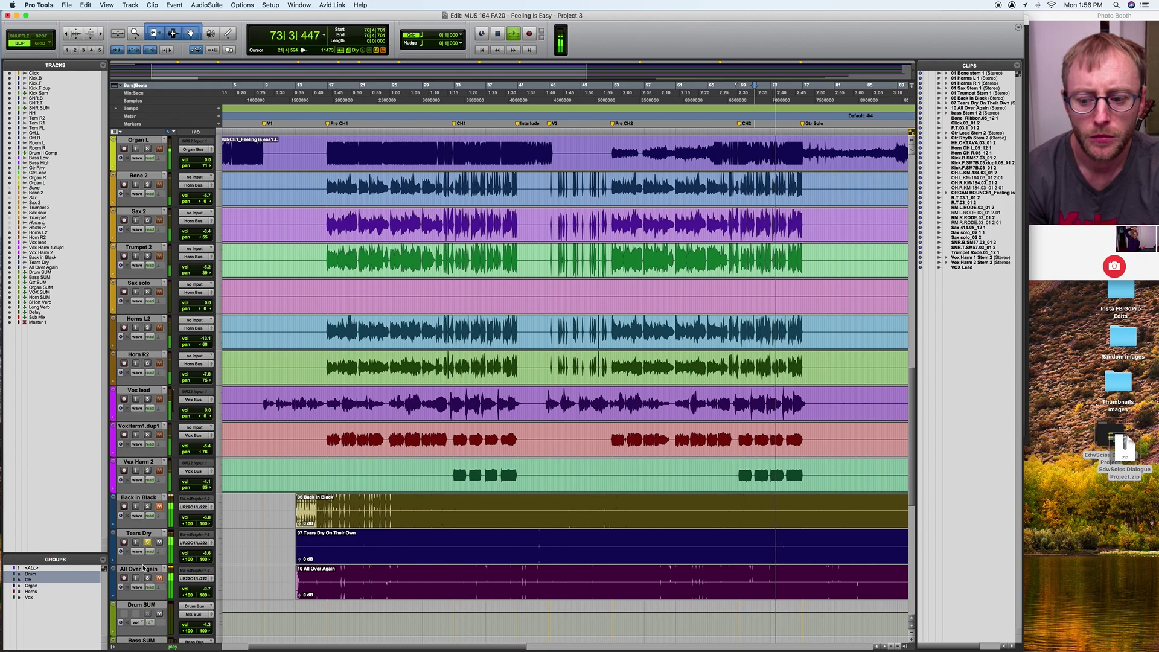
pyautogui.press('space')
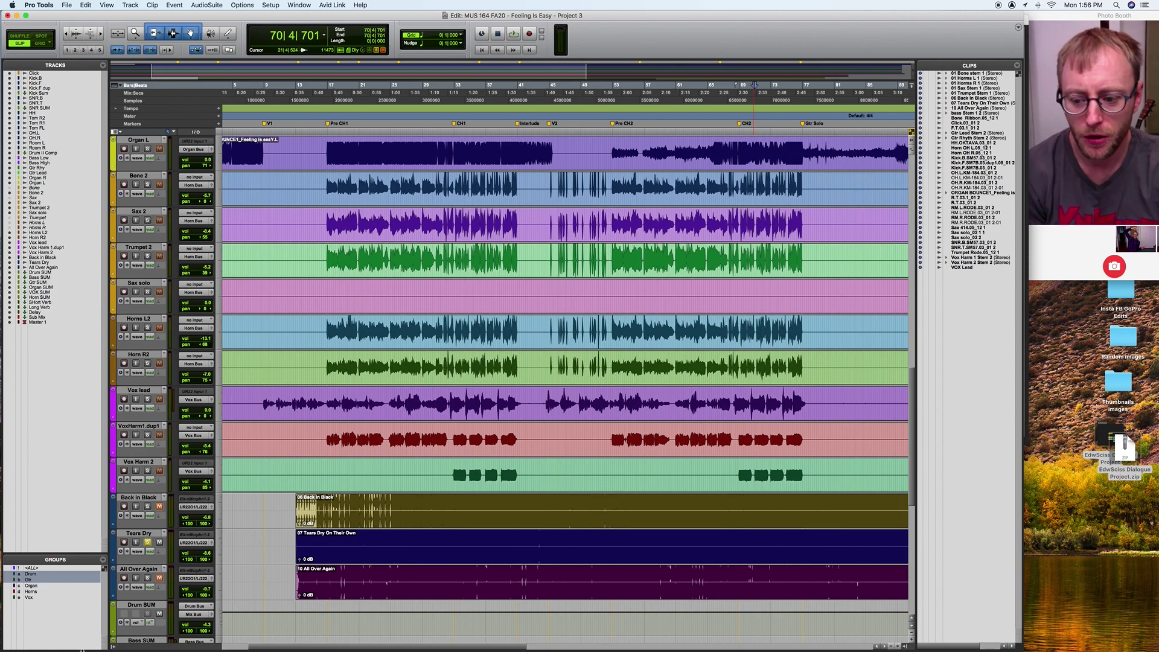
# Step: Solo the All Over Again reference track, listen to it from bar 35, stop playback and remove the solo
pyautogui.click(147, 578)
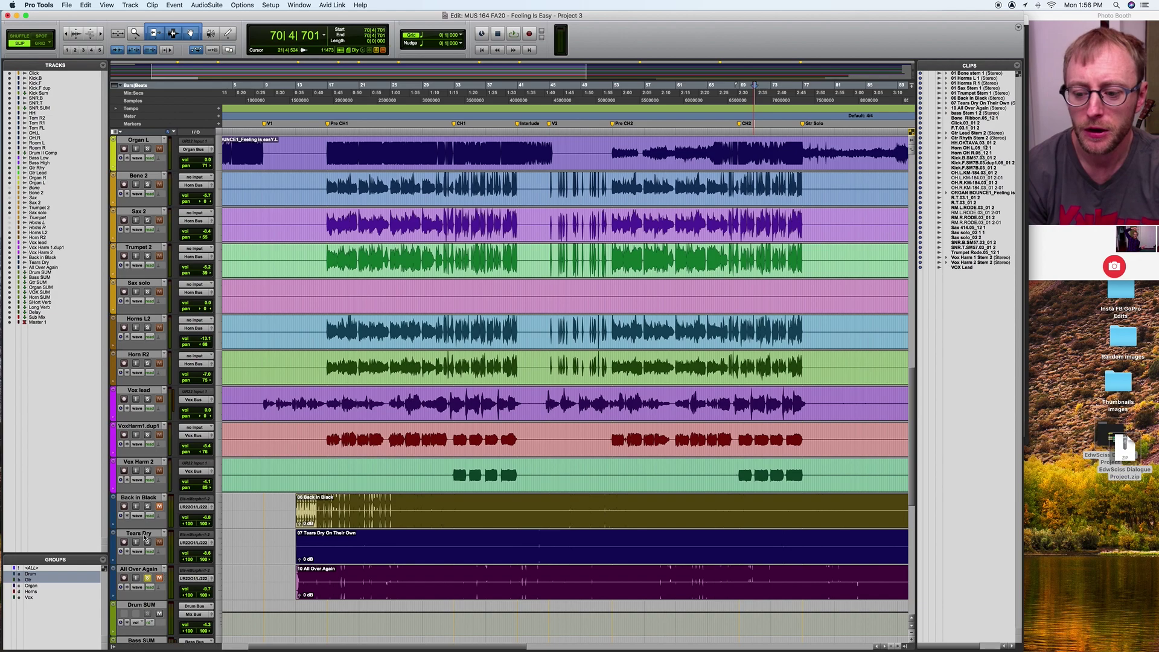
pyautogui.click(477, 109)
pyautogui.press('space')
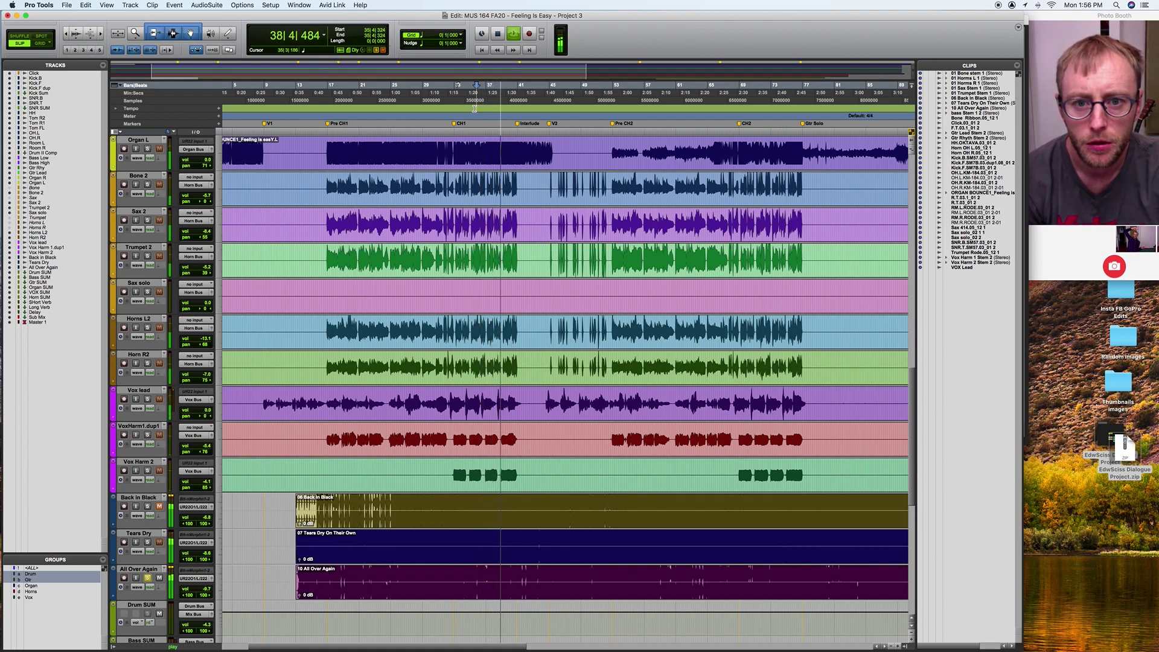
pyautogui.press('space')
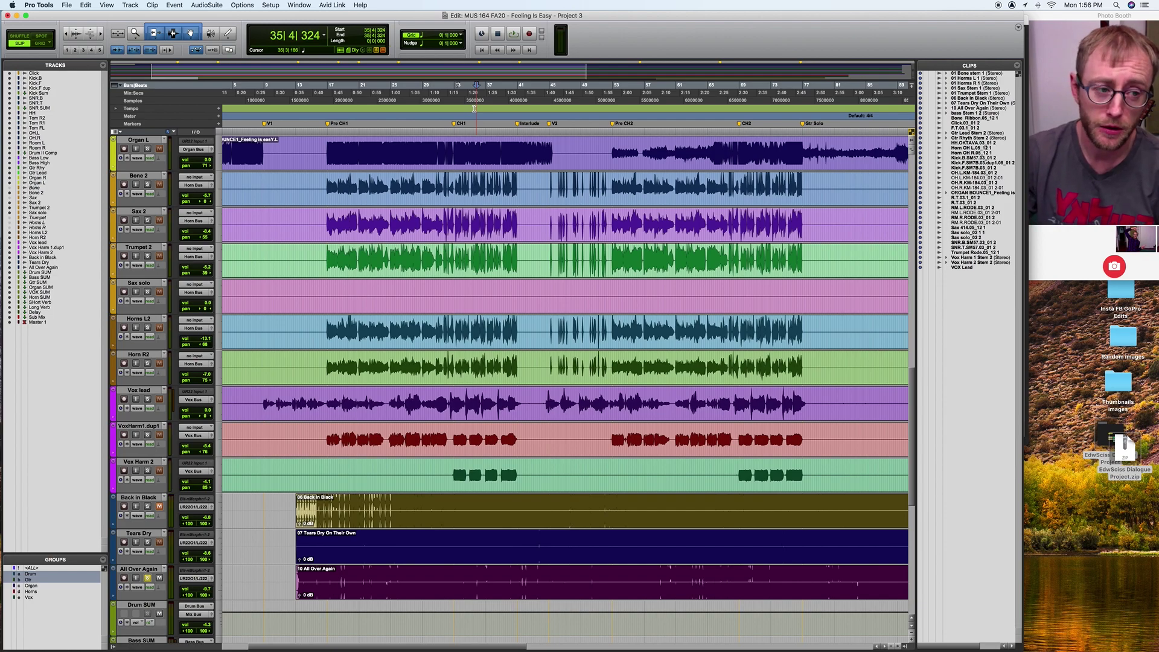
pyautogui.press('space')
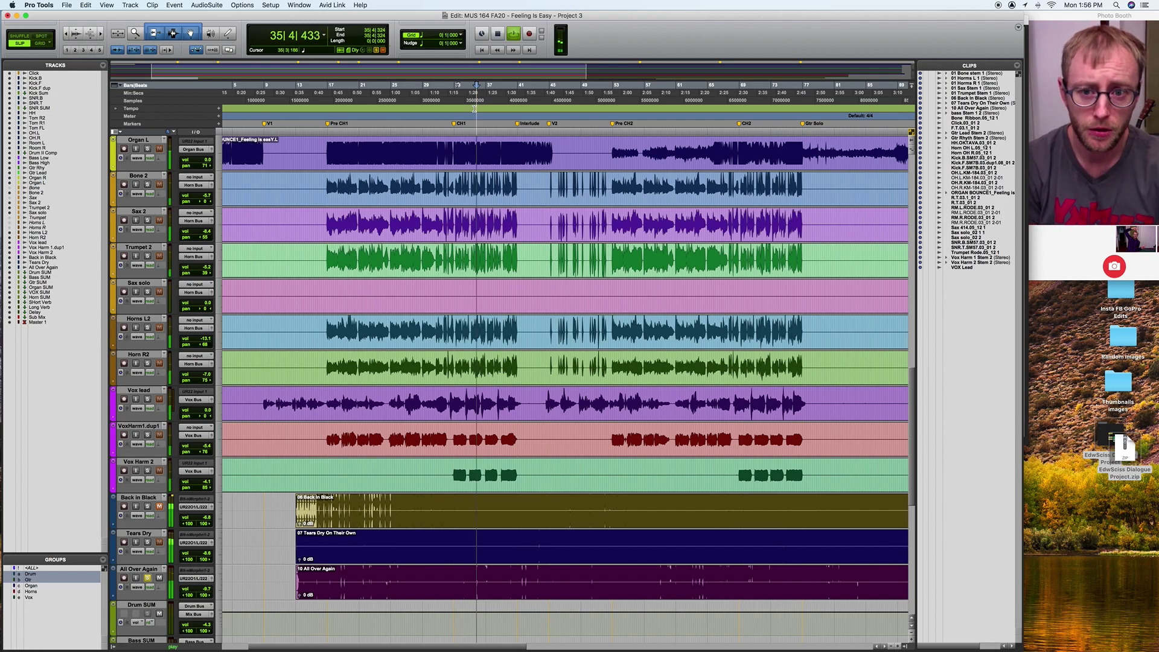
pyautogui.press('space')
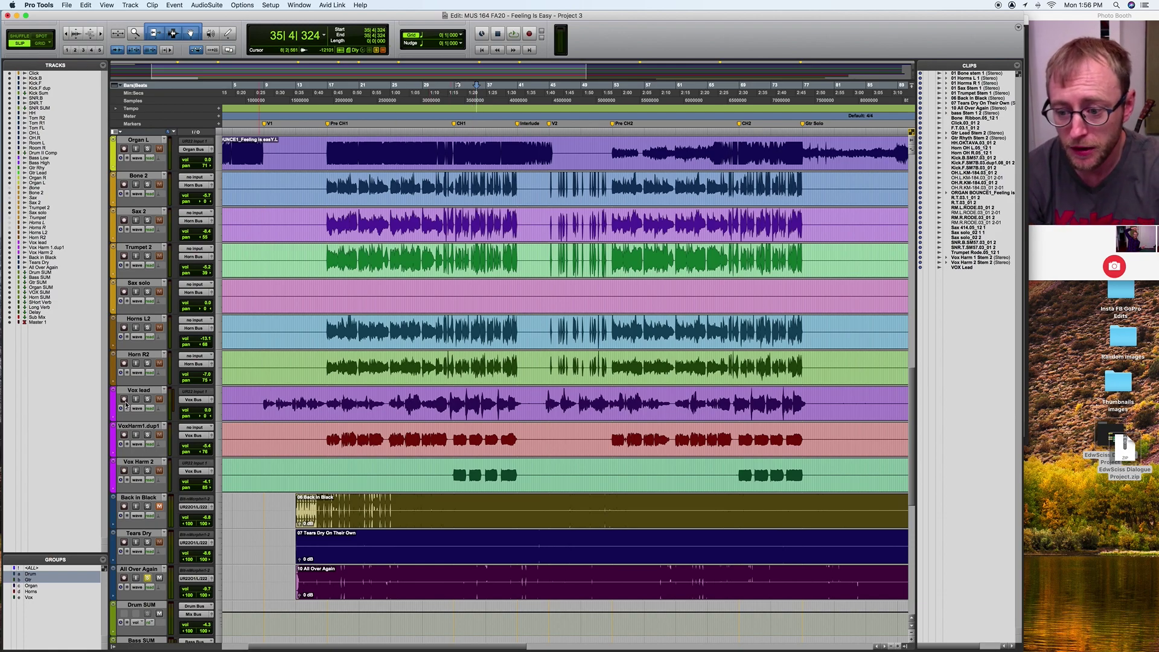
pyautogui.click(147, 578)
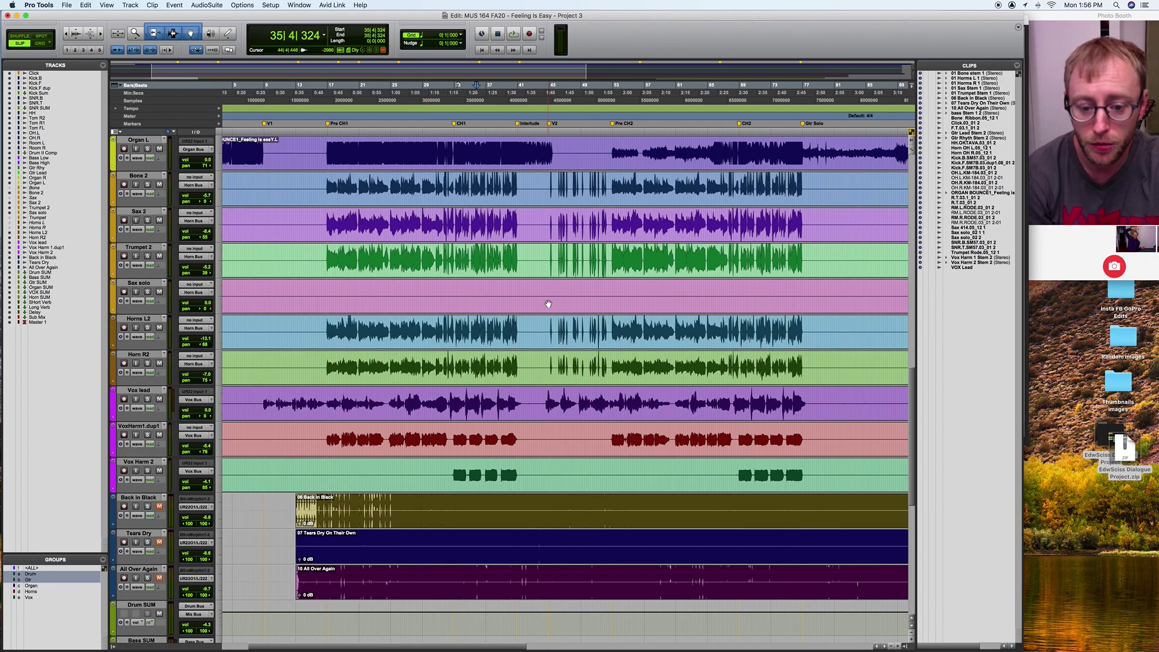
# Step: Play the full mix from bar 35 in the mixer and set the Horn SUM's left pan to 85
pyautogui.press('super+equal')
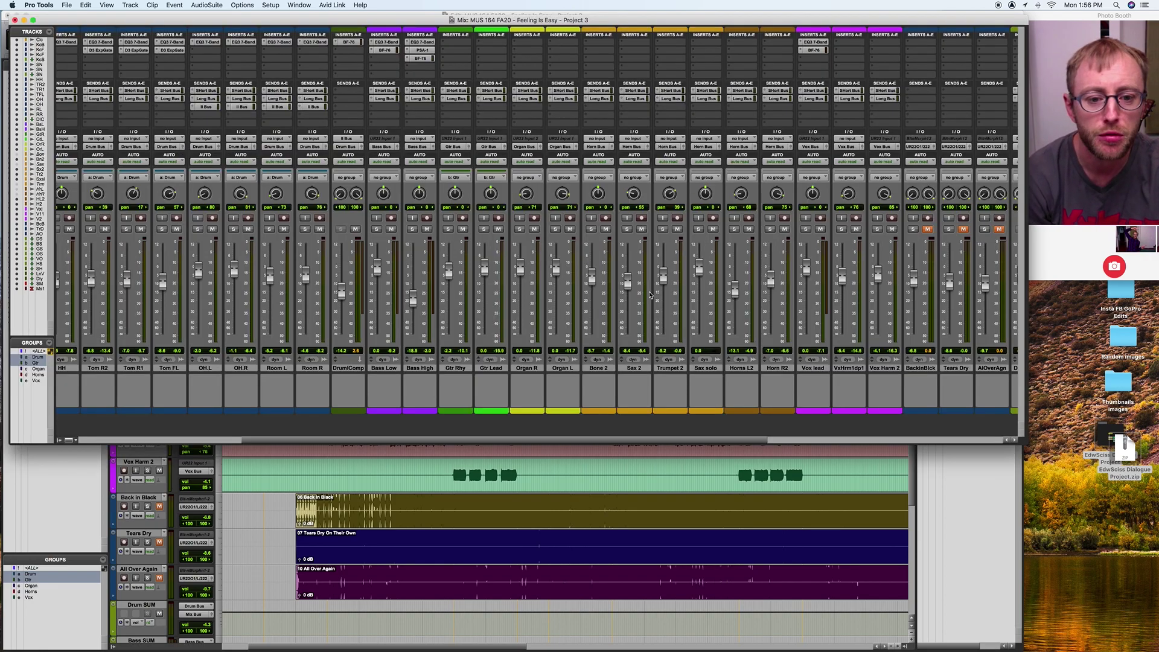
pyautogui.hscroll(3, 769, 178)
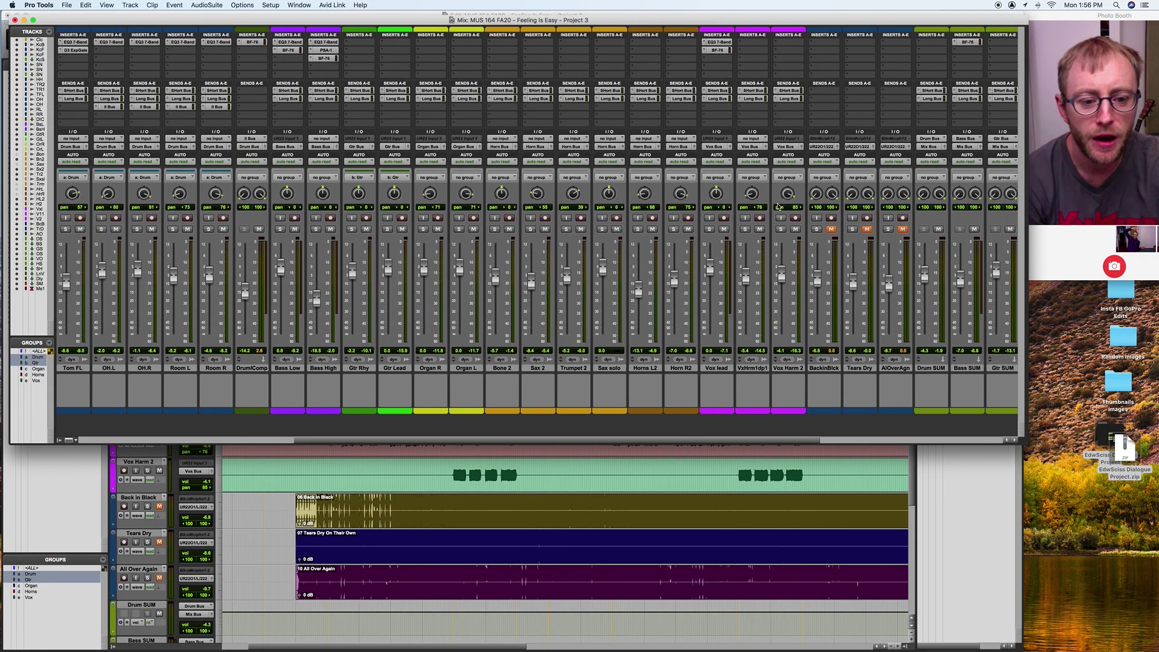
pyautogui.hscroll(2, 752, 265)
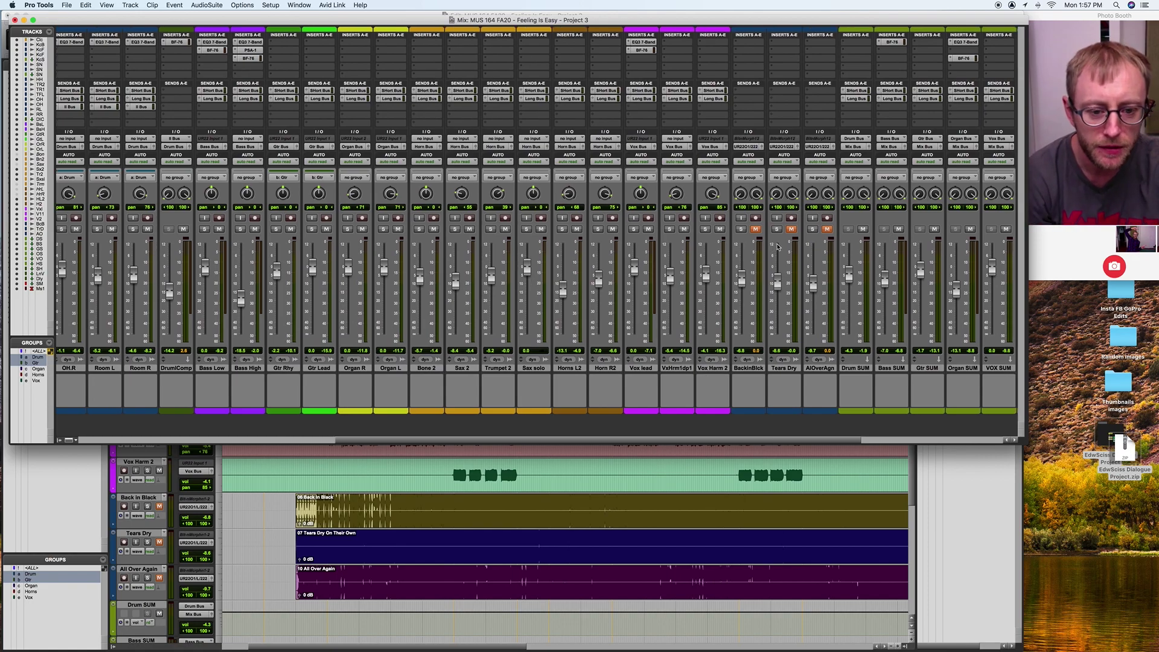
pyautogui.hscroll(2, 703, 265)
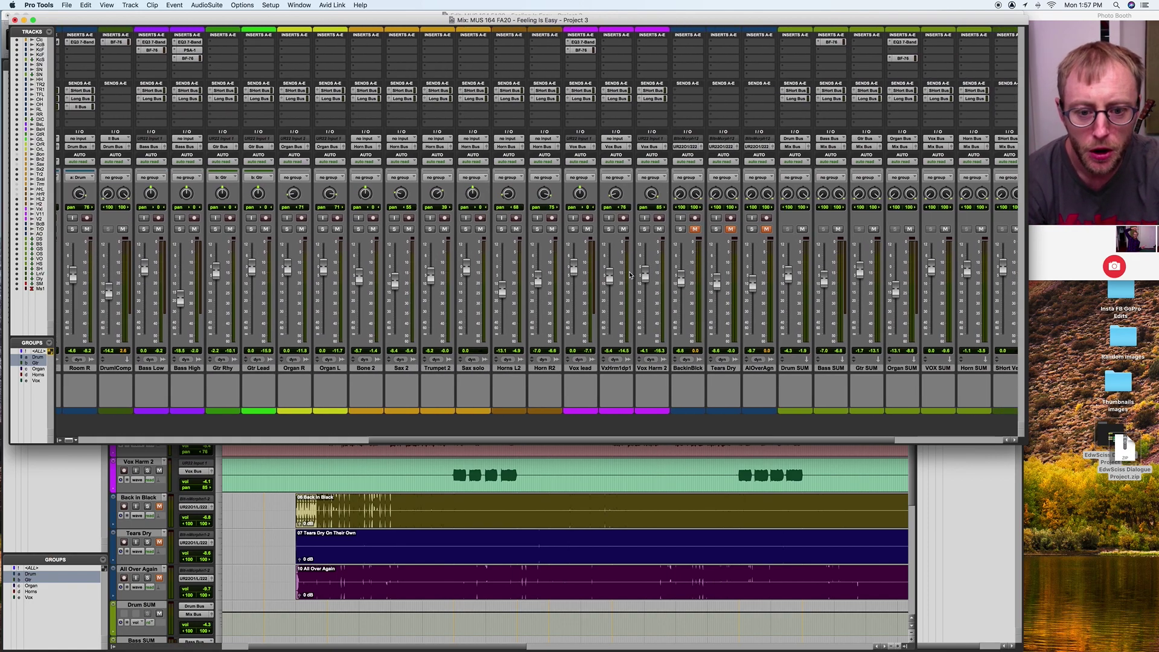
pyautogui.hscroll(2, 817, 118)
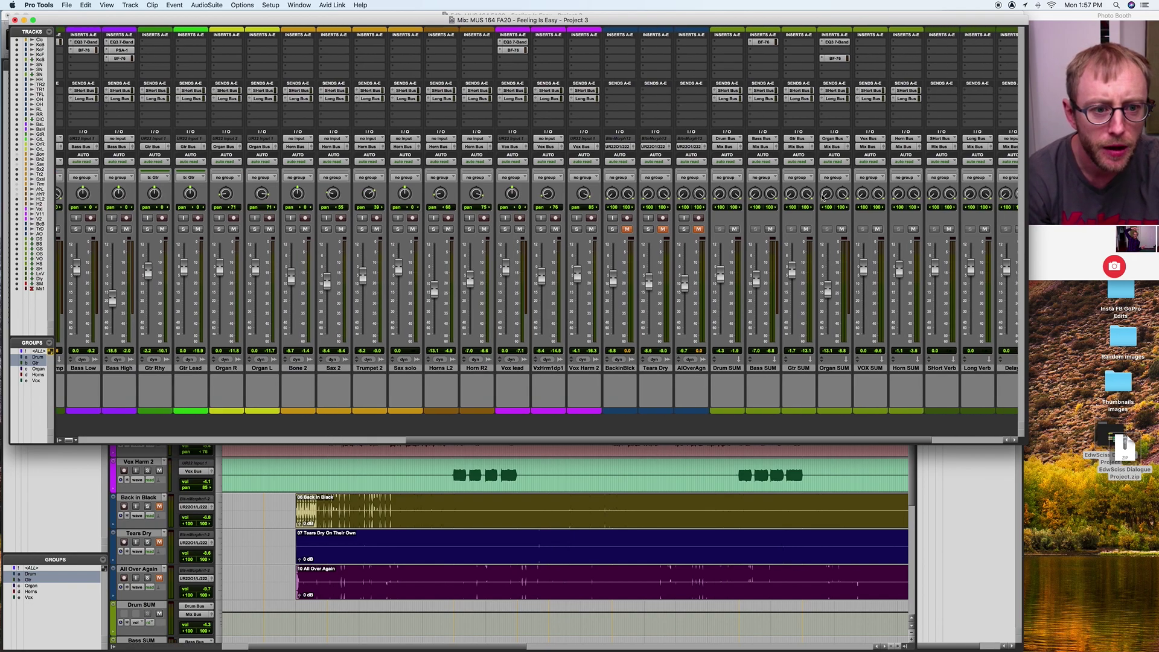
pyautogui.hscroll(3, 821, 227)
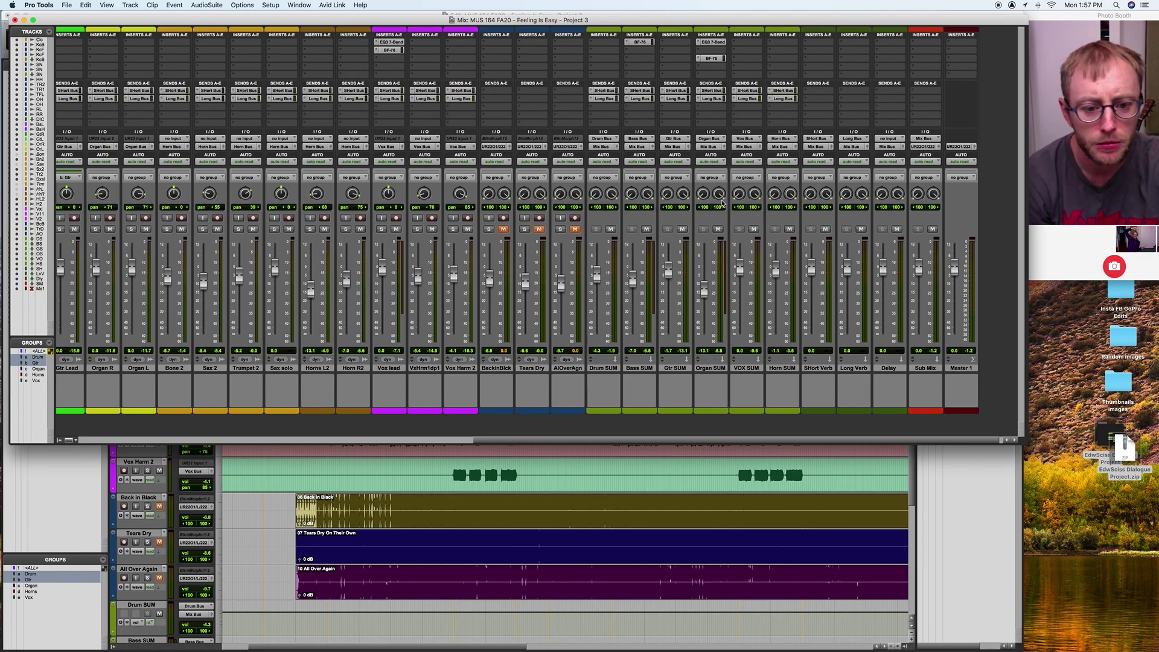
pyautogui.press('space')
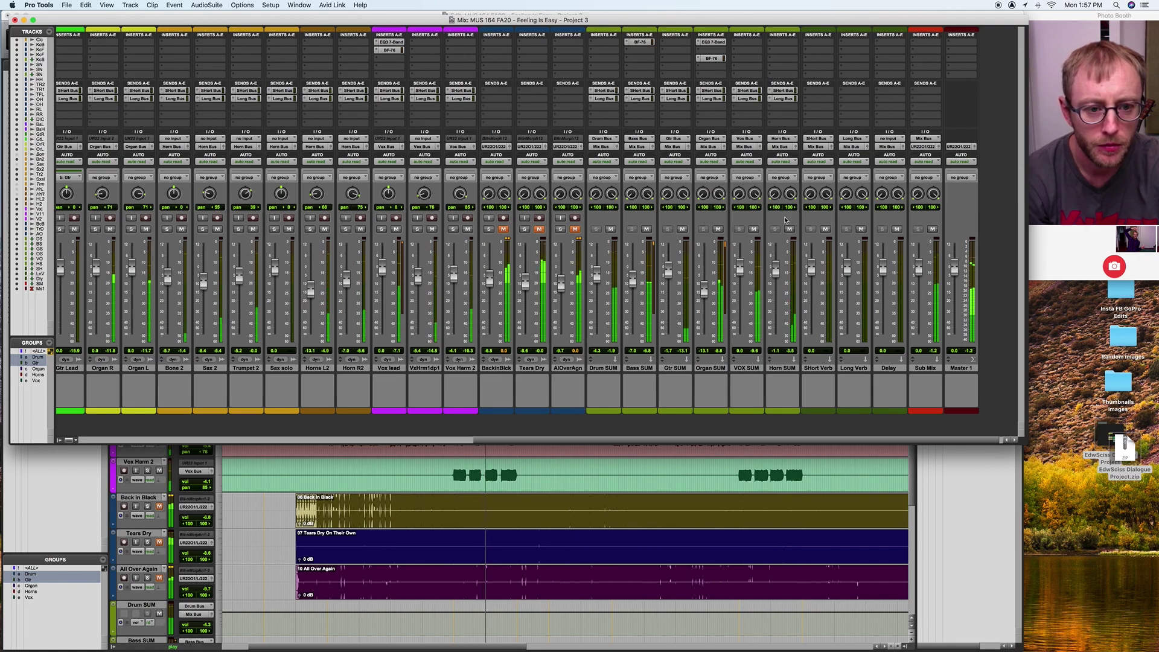
pyautogui.moveTo(775, 194); pyautogui.dragTo(777, 134)
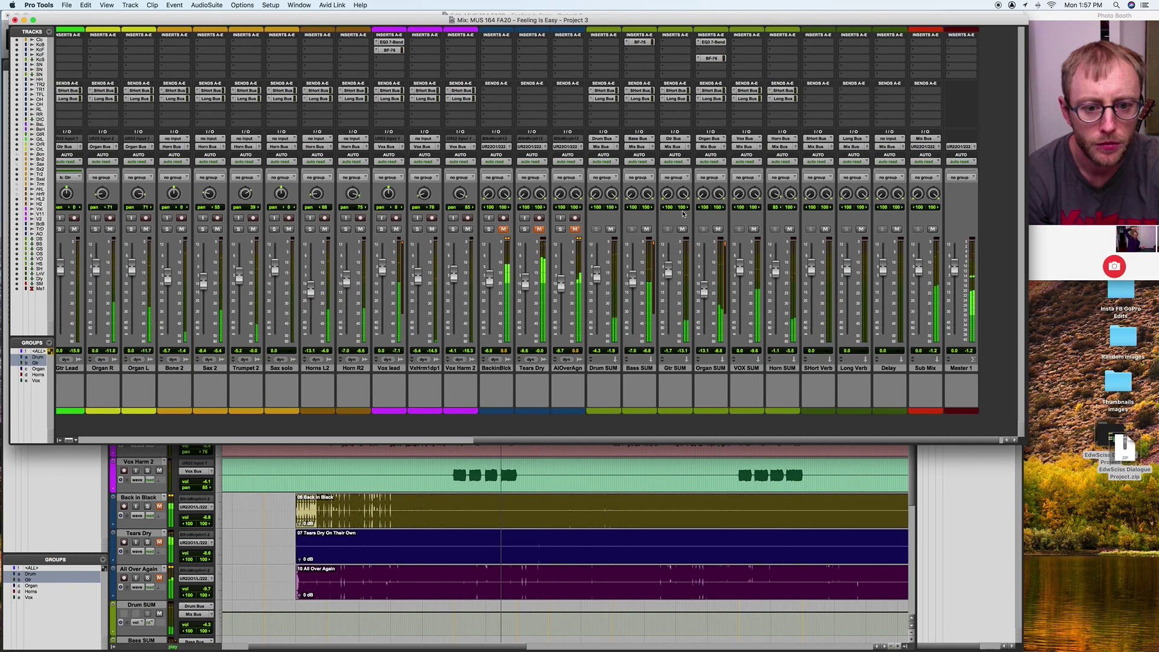
# Step: Narrow the sum tracks by setting Gtr SUM's second pan to 7, Organ SUM's second pan to 17 and Horn SUM's first pan to 0
pyautogui.press('space')
pyautogui.keyDown('alt'); pyautogui.click(719, 194); pyautogui.keyUp('alt')
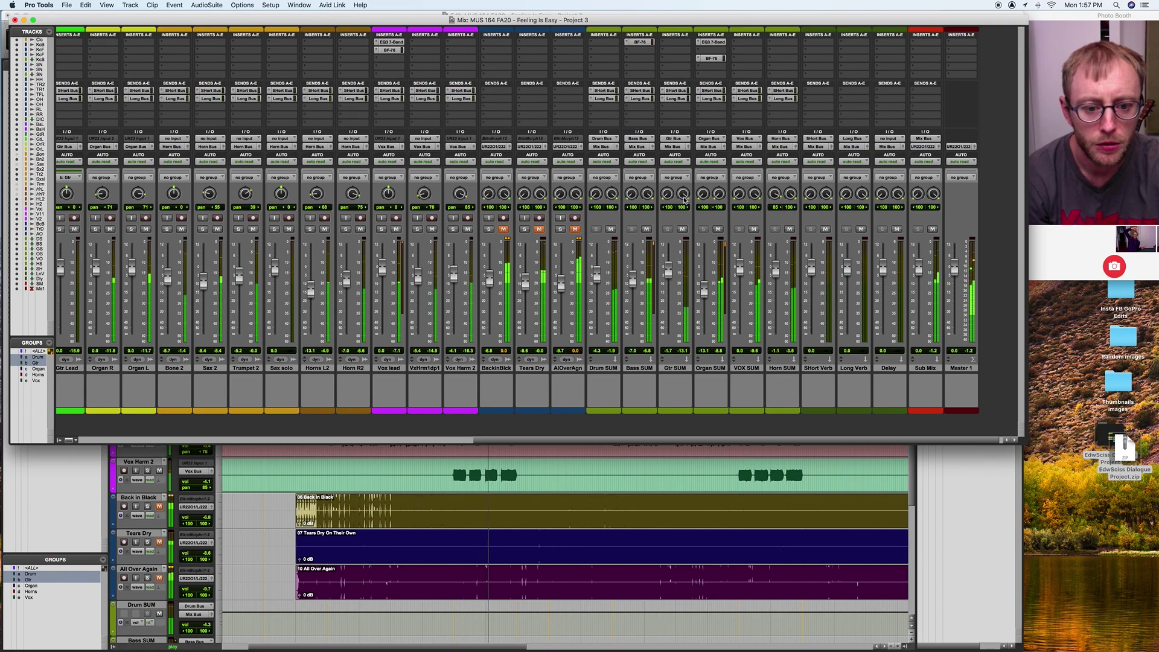
pyautogui.moveTo(669, 201); pyautogui.dragTo(680, 116)
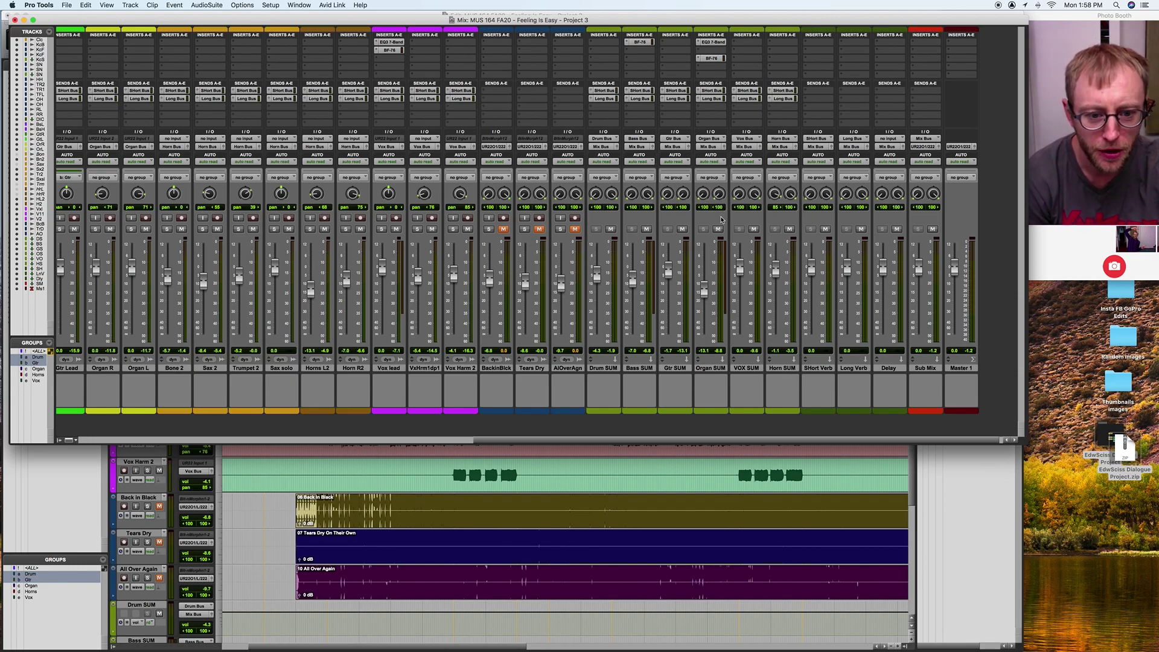
pyautogui.press('space')
pyautogui.moveTo(718, 195); pyautogui.dragTo(681, 163)
pyautogui.moveTo(776, 195); pyautogui.dragTo(776, 224)
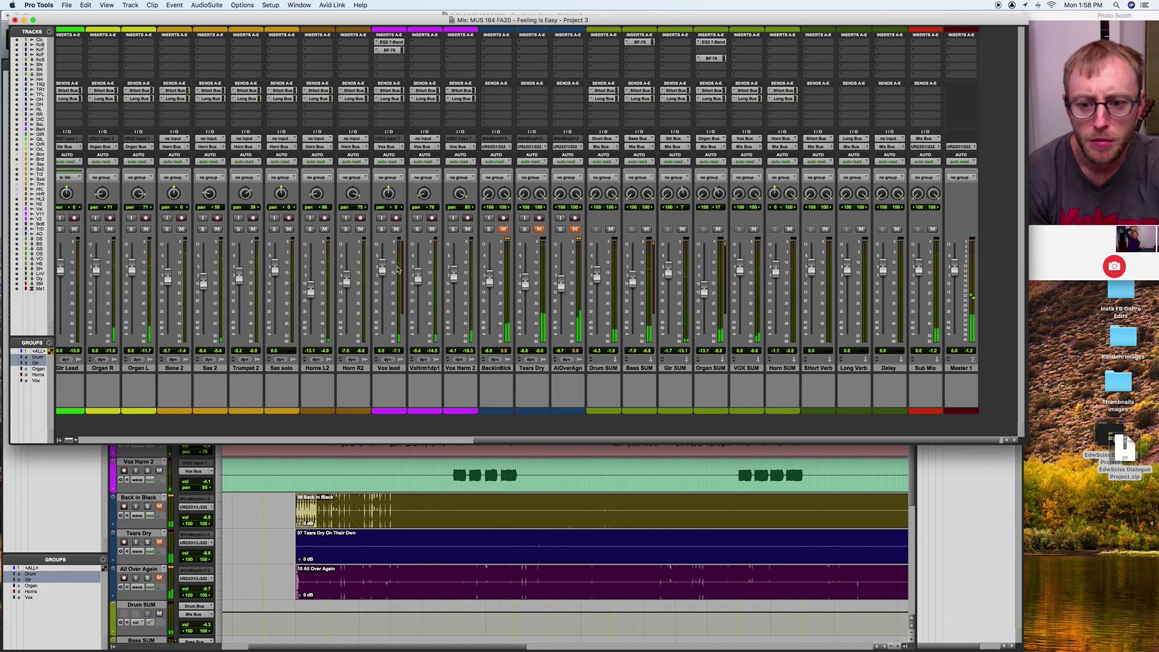
# Step: Check the BF-76 peak limiter on the Vox lead track and close the plug-in
pyautogui.click(389, 51)
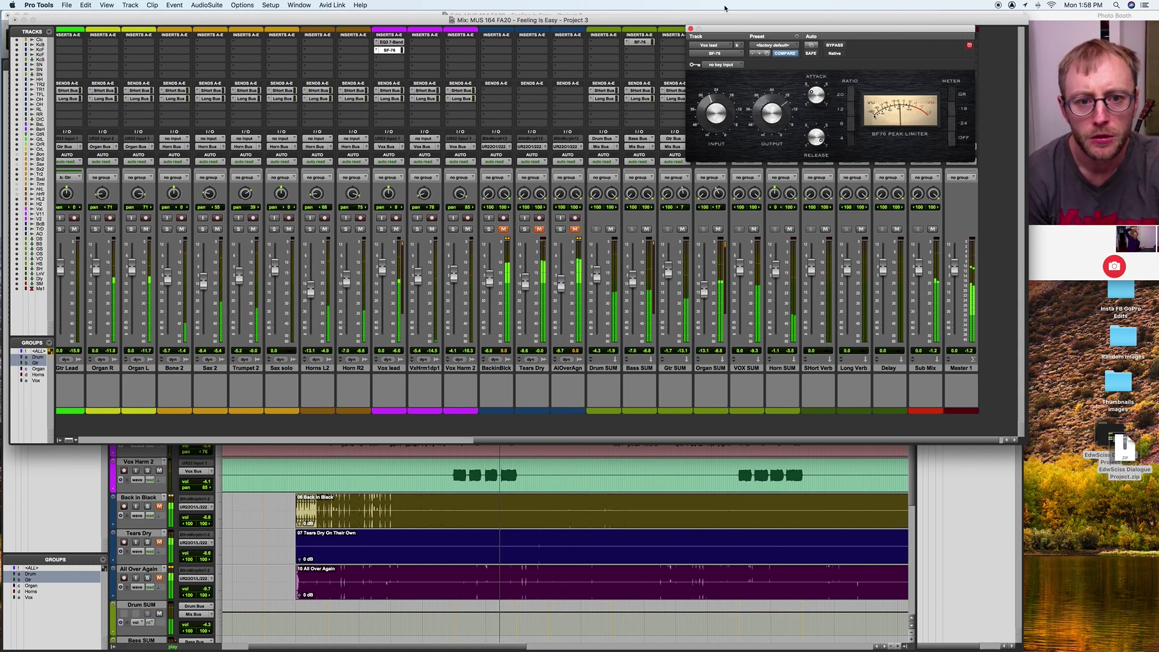
pyautogui.click(691, 29)
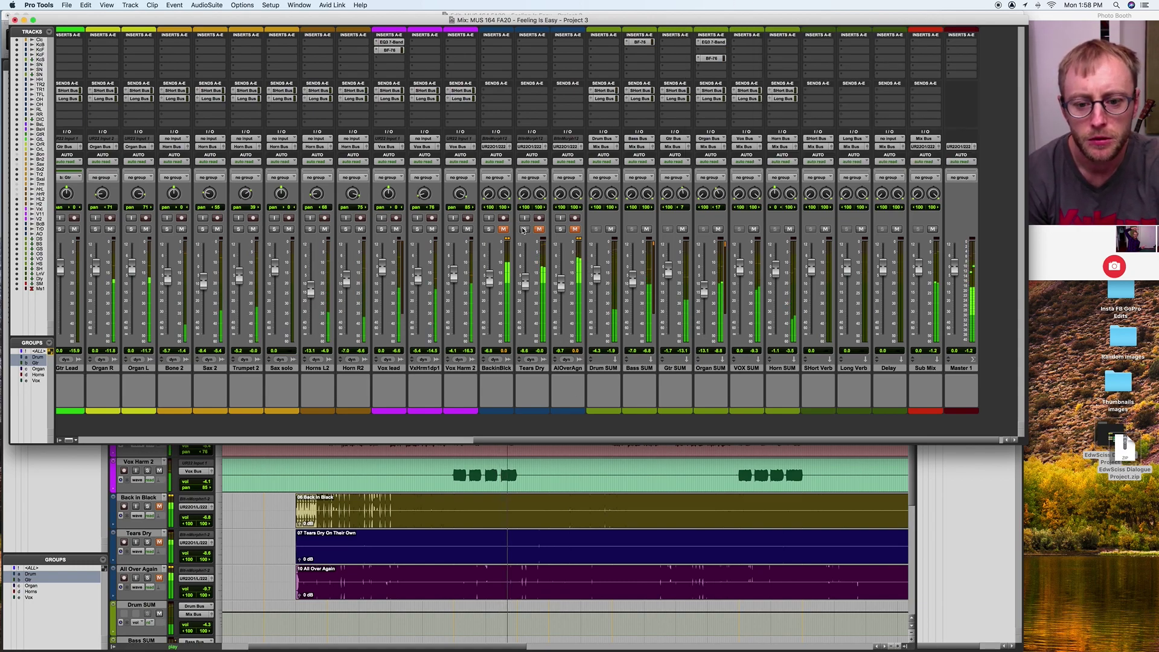
# Step: Solo and unmute the All Over Again track, raise its fader to about -8.1 dB and replay from bar 30
pyautogui.click(560, 229)
pyautogui.click(574, 229)
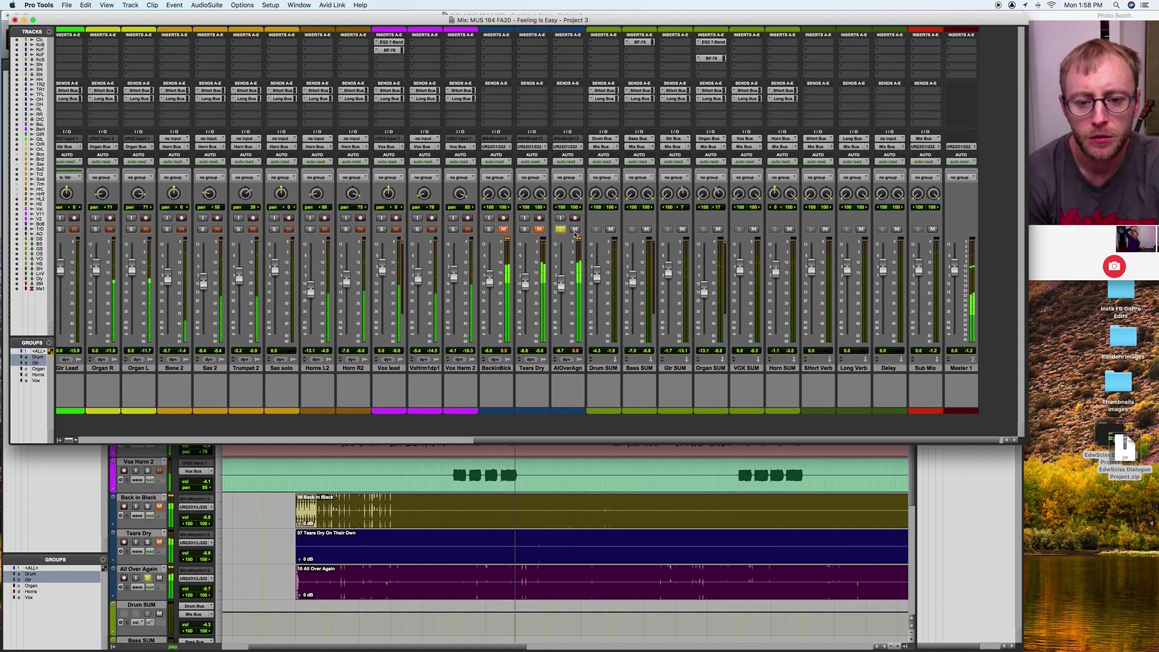
pyautogui.moveTo(562, 292); pyautogui.dragTo(562, 290)
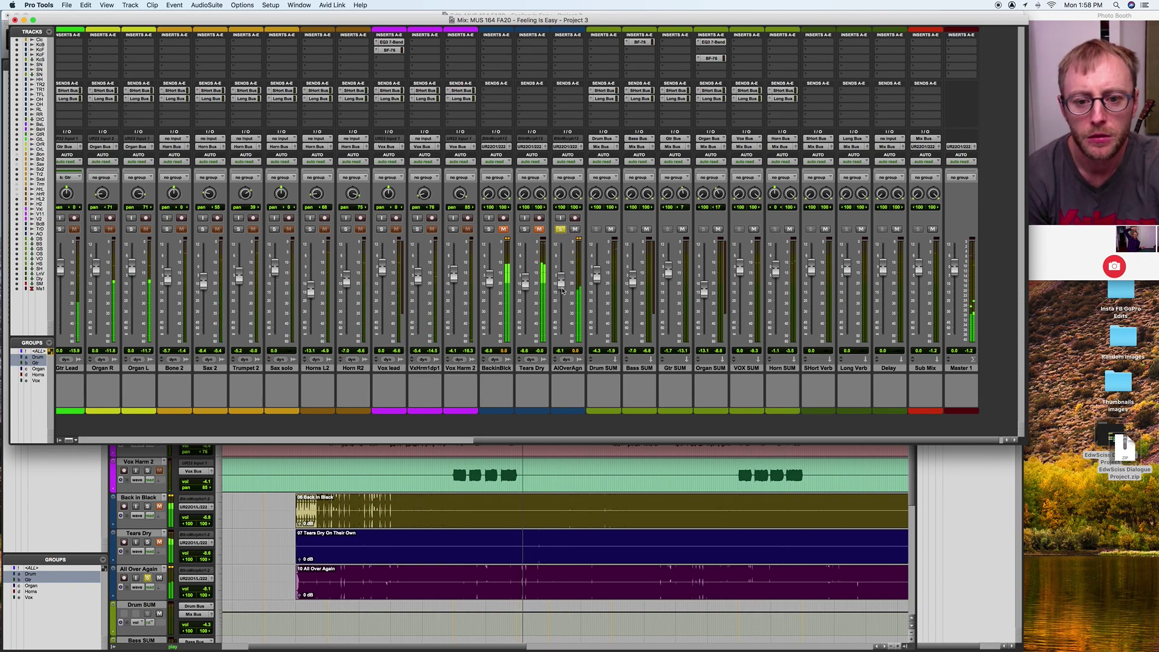
pyautogui.click(462, 461)
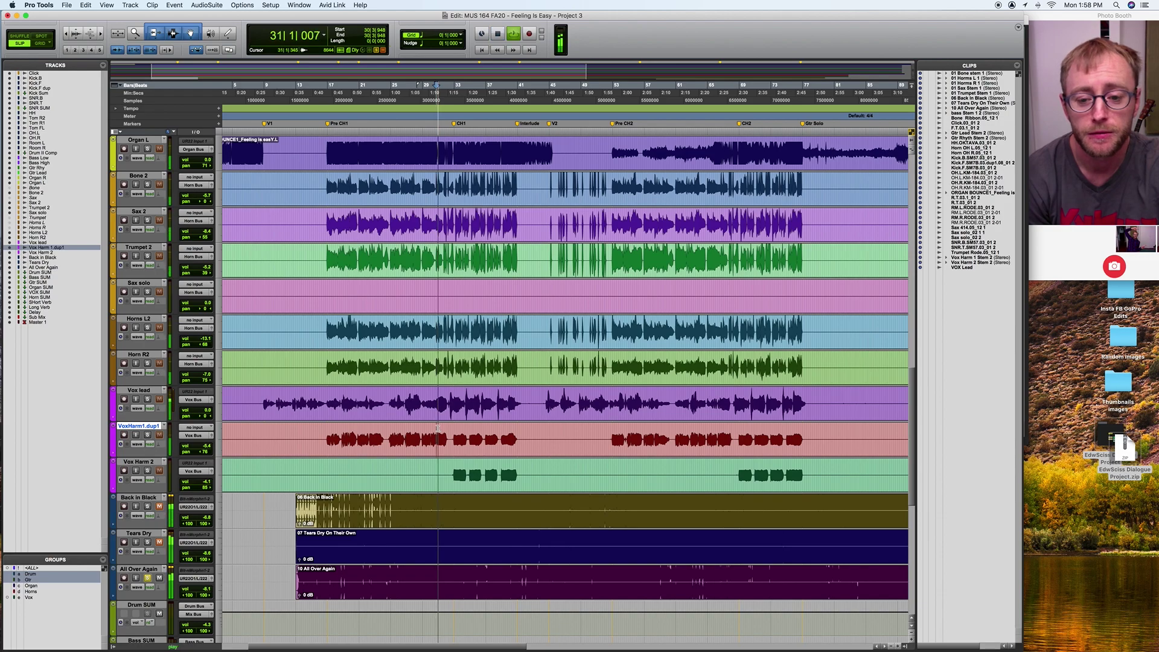
pyautogui.press('super+equal')
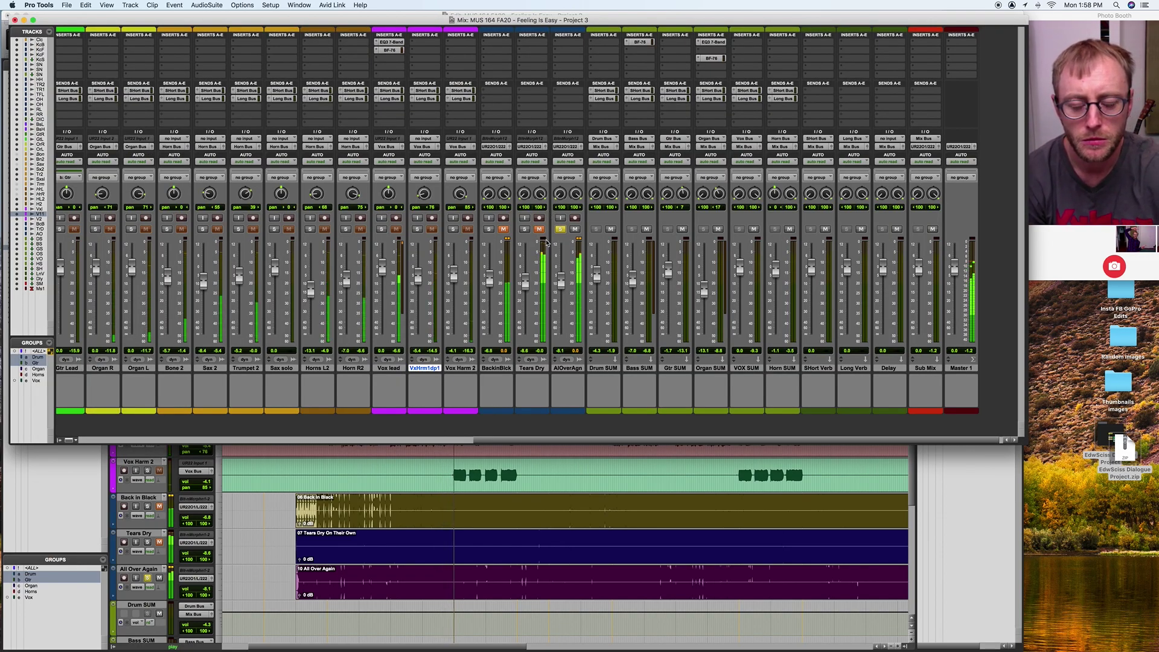
# Step: Mute and unsolo the All Over Again track, and solo the Tears Dry track instead
pyautogui.click(574, 229)
pyautogui.click(560, 229)
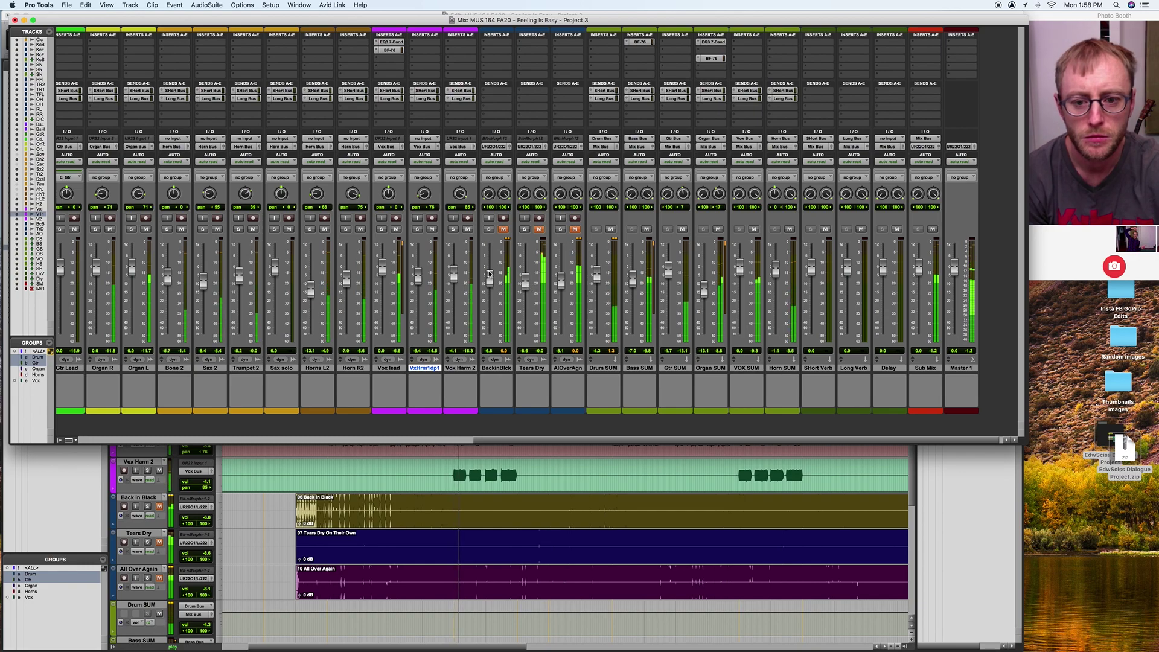
pyautogui.click(525, 229)
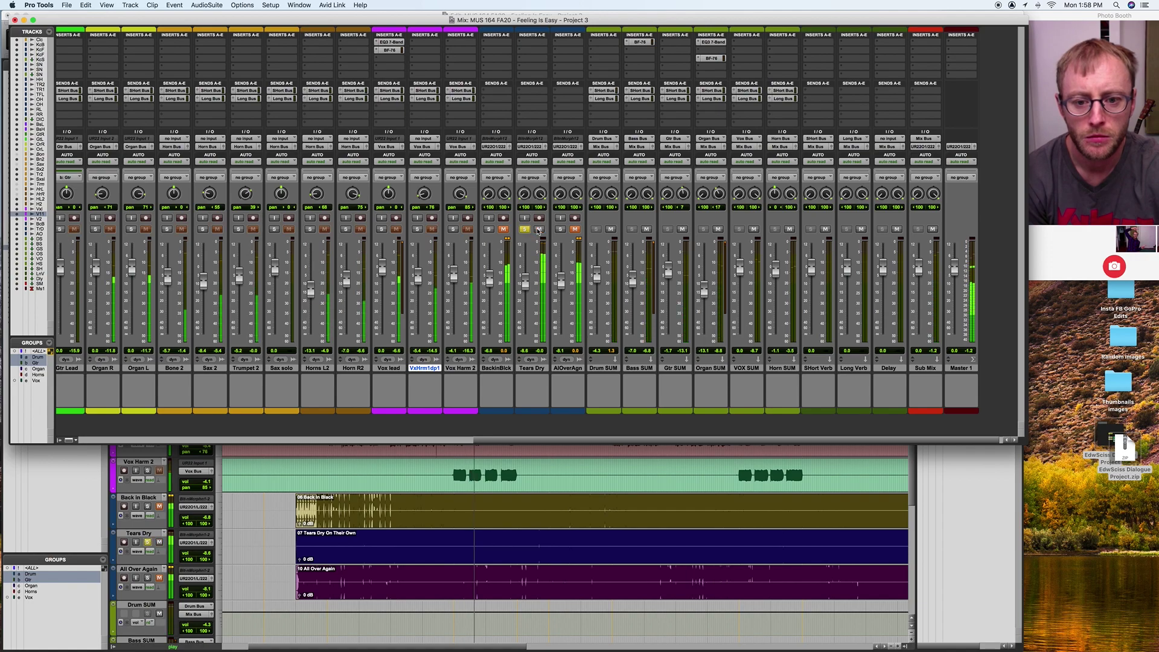
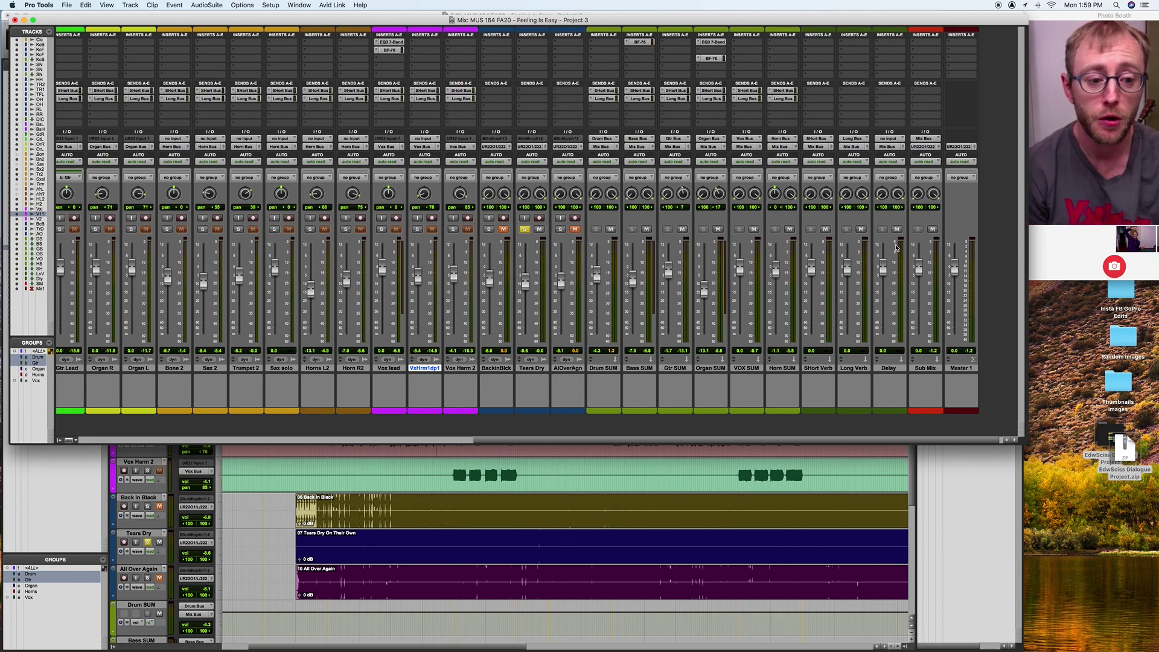
# Step: Insert the stereo EQ3 7-Band plug-in on the first insert of the Sub Mix track
pyautogui.hscroll(1, 896, 247)
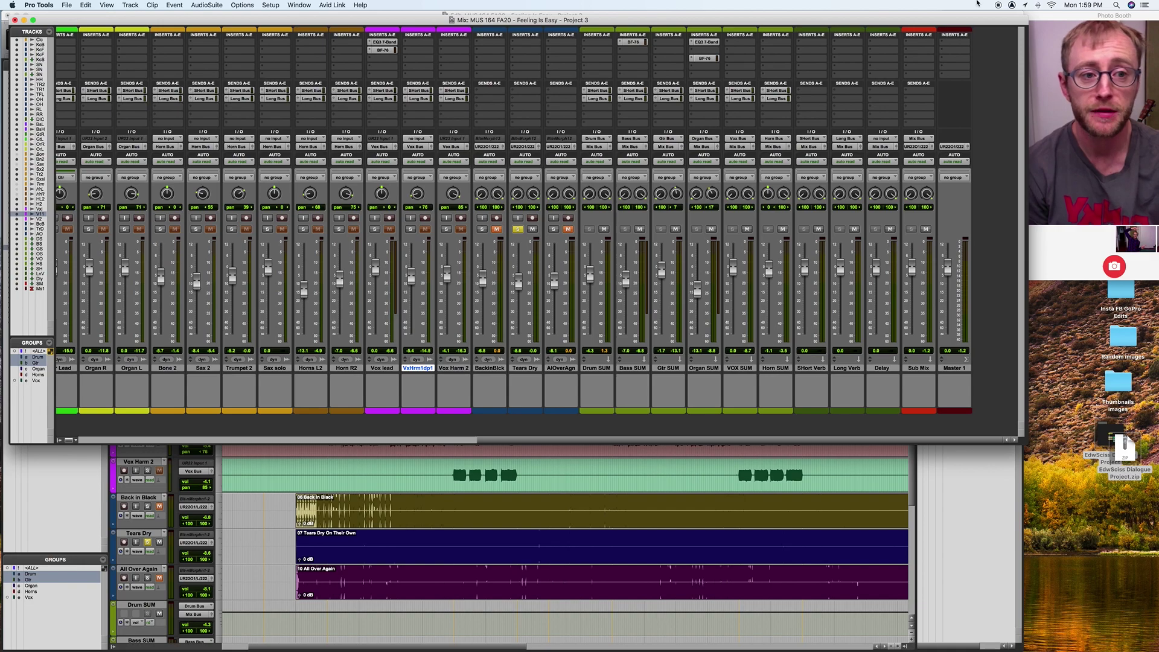
pyautogui.click(917, 46)
pyautogui.moveTo(1004, 47)
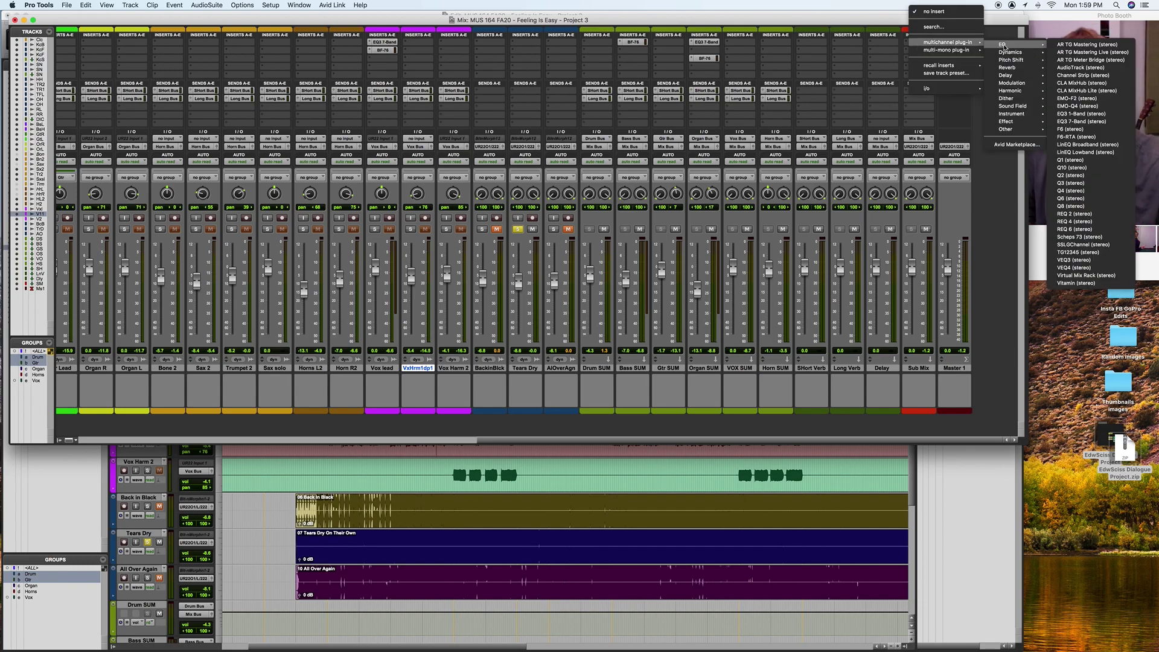
pyautogui.click(1083, 122)
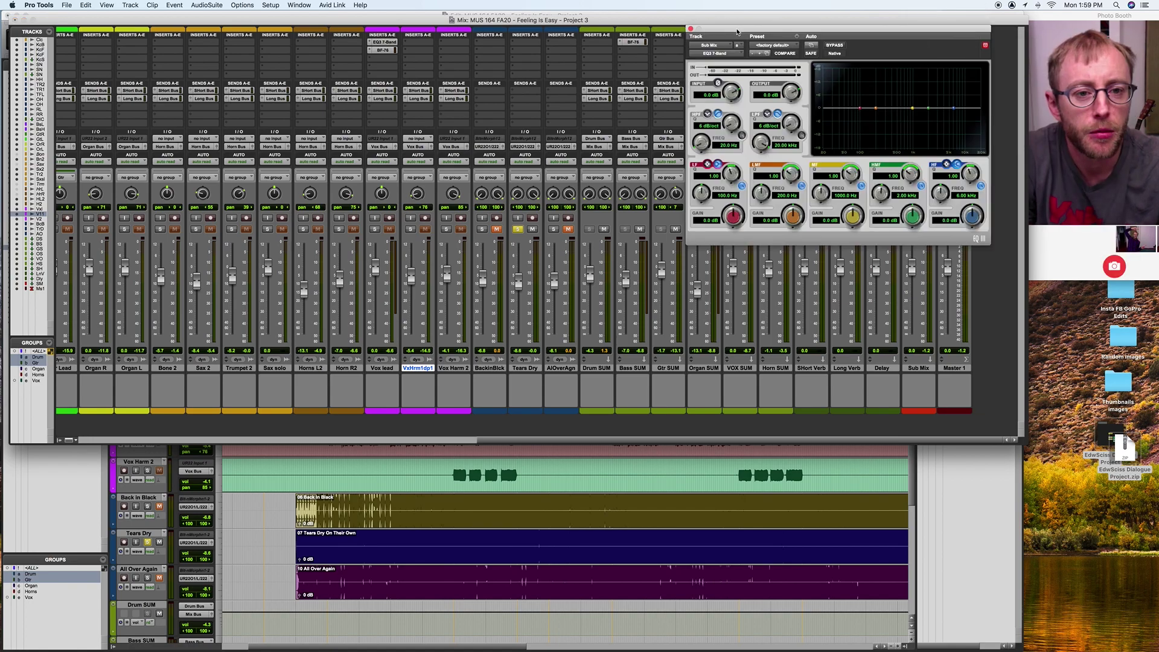
# Step: Insert the stereo Maxim limiter below the EQ on the Sub Mix track and move its window clear of the Sub Mix strip
pyautogui.click(913, 53)
pyautogui.moveTo(948, 51)
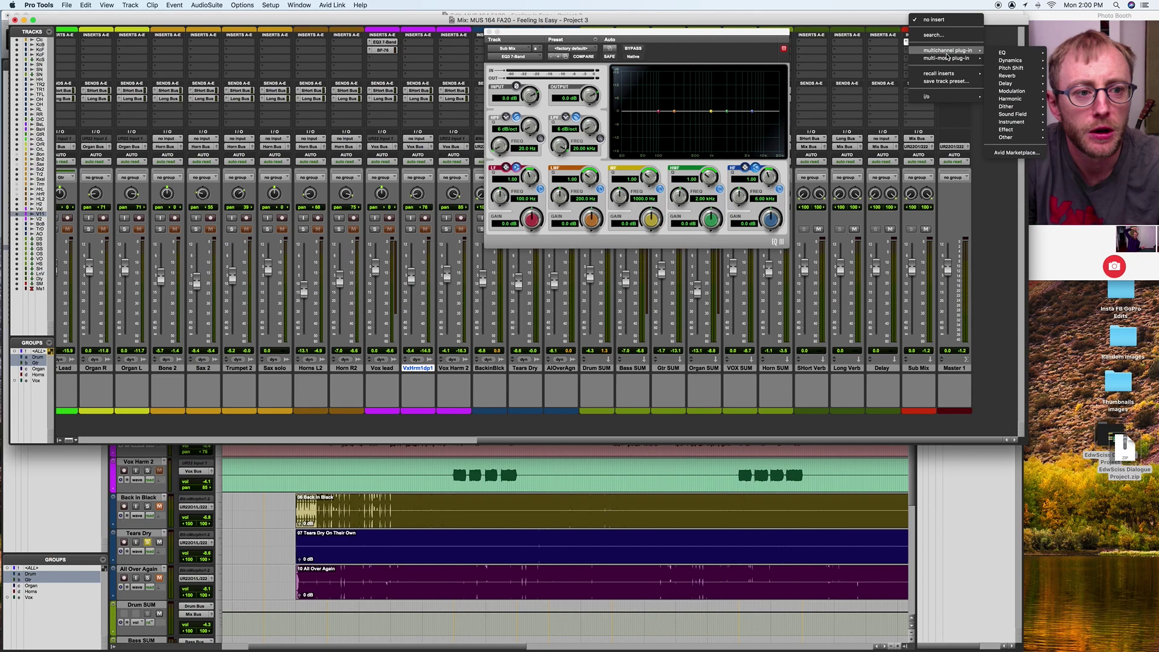
pyautogui.moveTo(1011, 62)
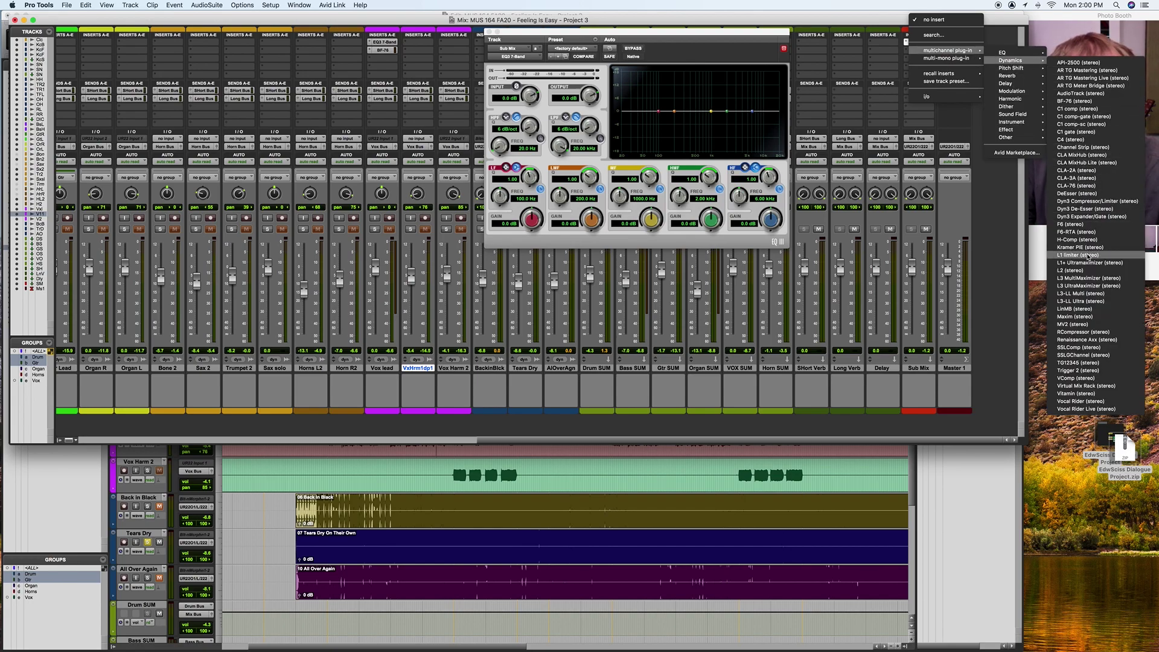
pyautogui.click(1071, 316)
pyautogui.moveTo(648, 32); pyautogui.dragTo(790, 36)
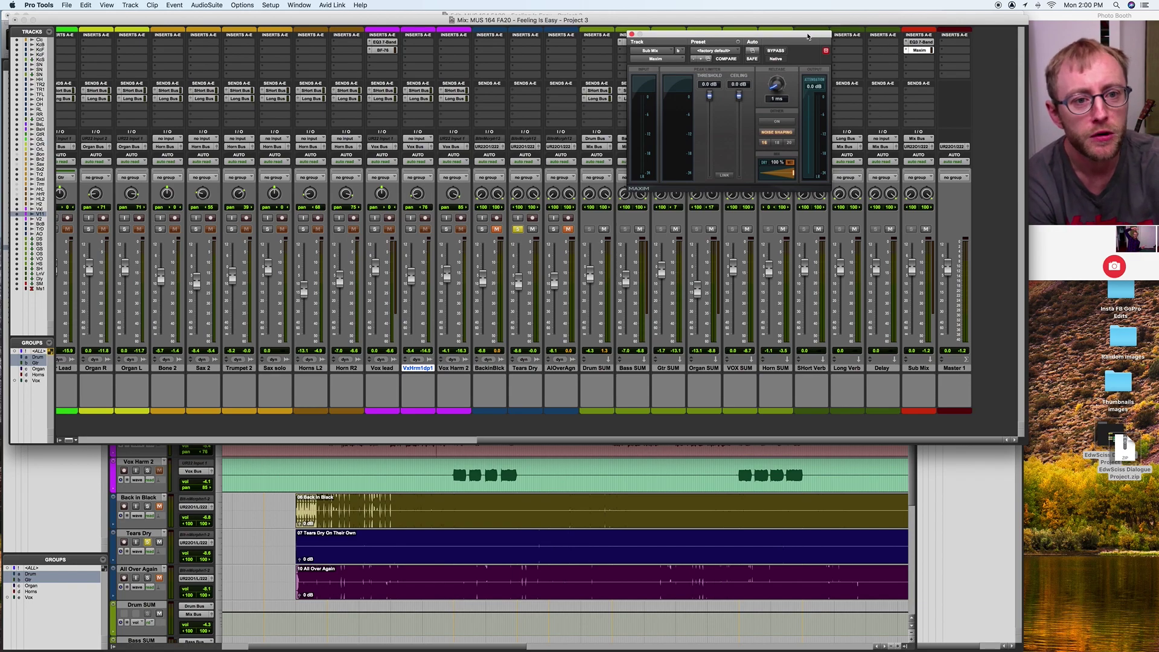
pyautogui.moveTo(808, 35); pyautogui.dragTo(753, 49)
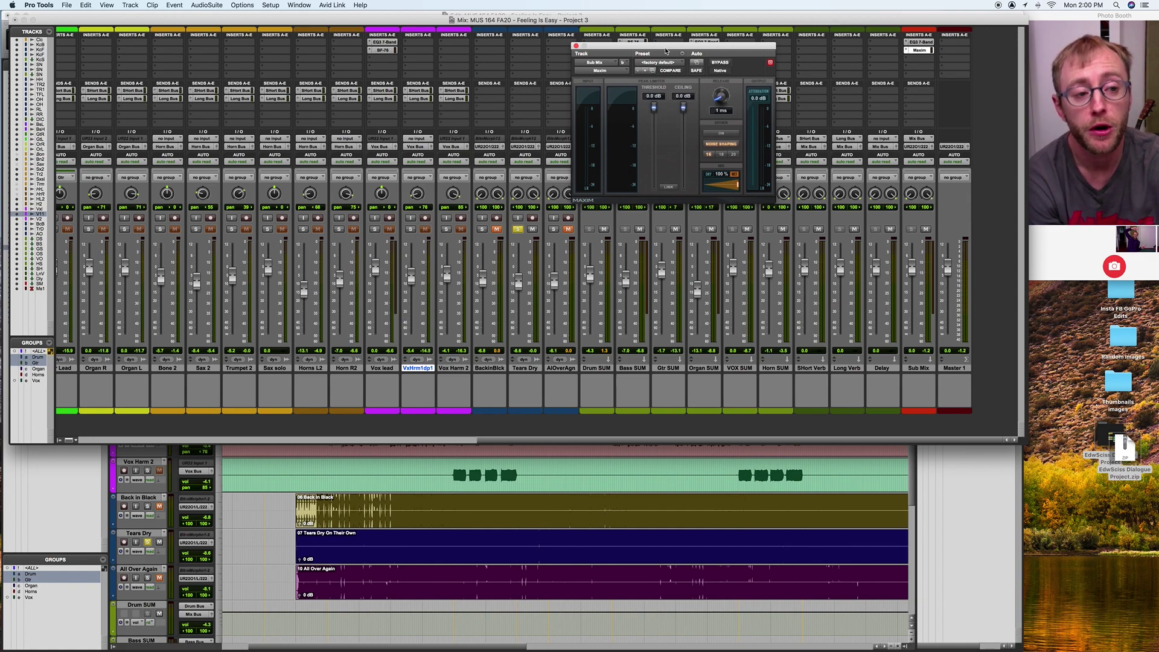
# Step: Play the Tears Dry reference briefly, mute and unsolo it, and play back the mix
pyautogui.press('space')
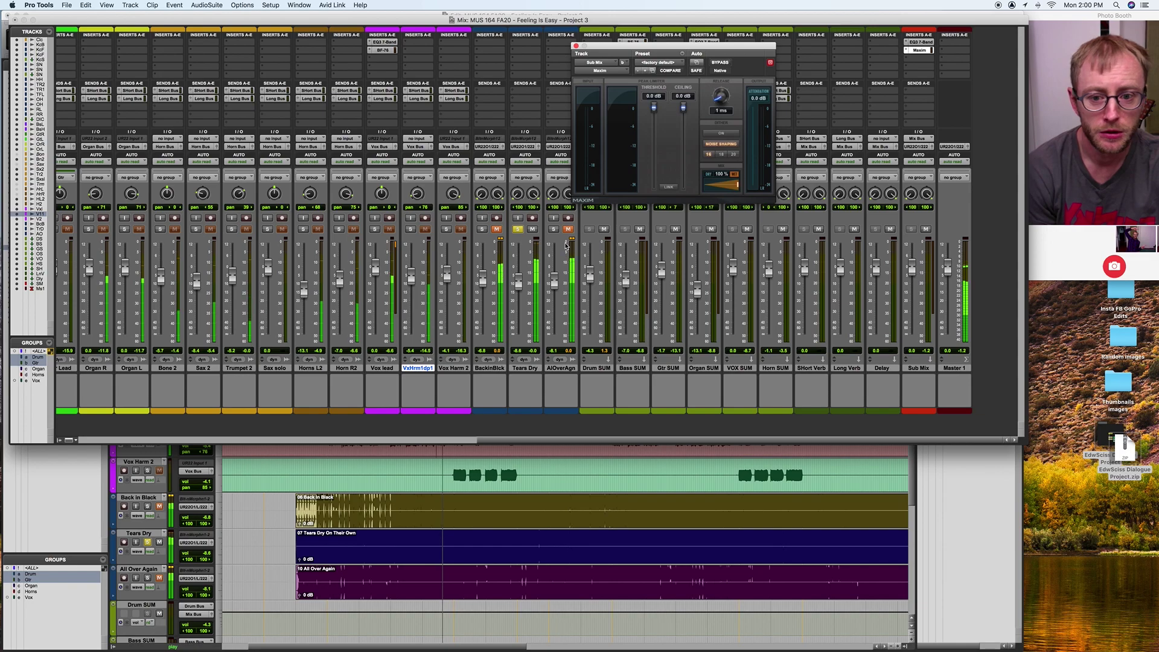
pyautogui.press('space')
pyautogui.click(523, 231)
pyautogui.click(520, 230)
pyautogui.press('space')
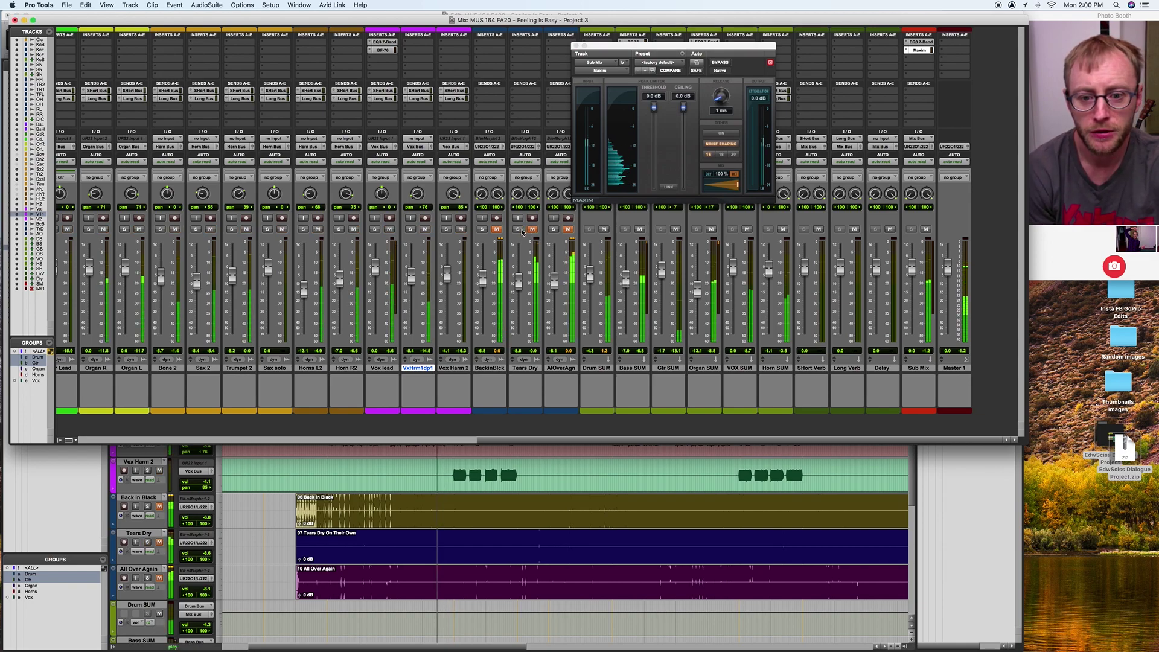
# Step: Lower the Sub Mix Maxim threshold to -3.2 dB during playback, stop, and close the plug-in
pyautogui.click(654, 112)
pyautogui.moveTo(654, 112); pyautogui.dragTo(655, 120)
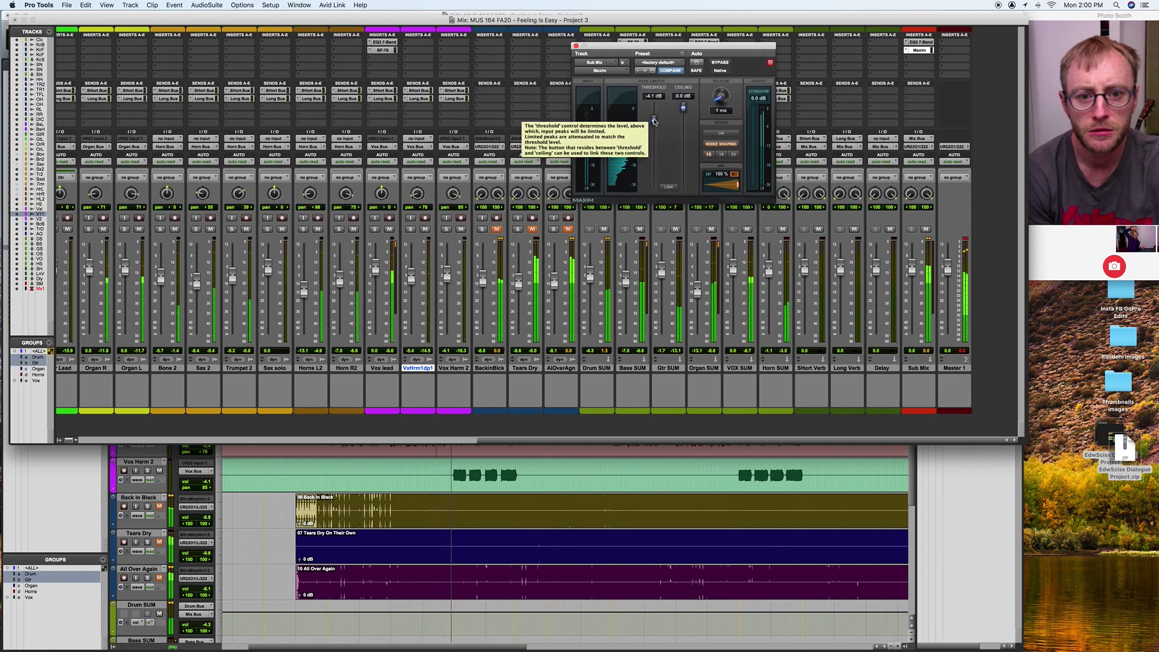
pyautogui.moveTo(655, 121); pyautogui.dragTo(654, 118)
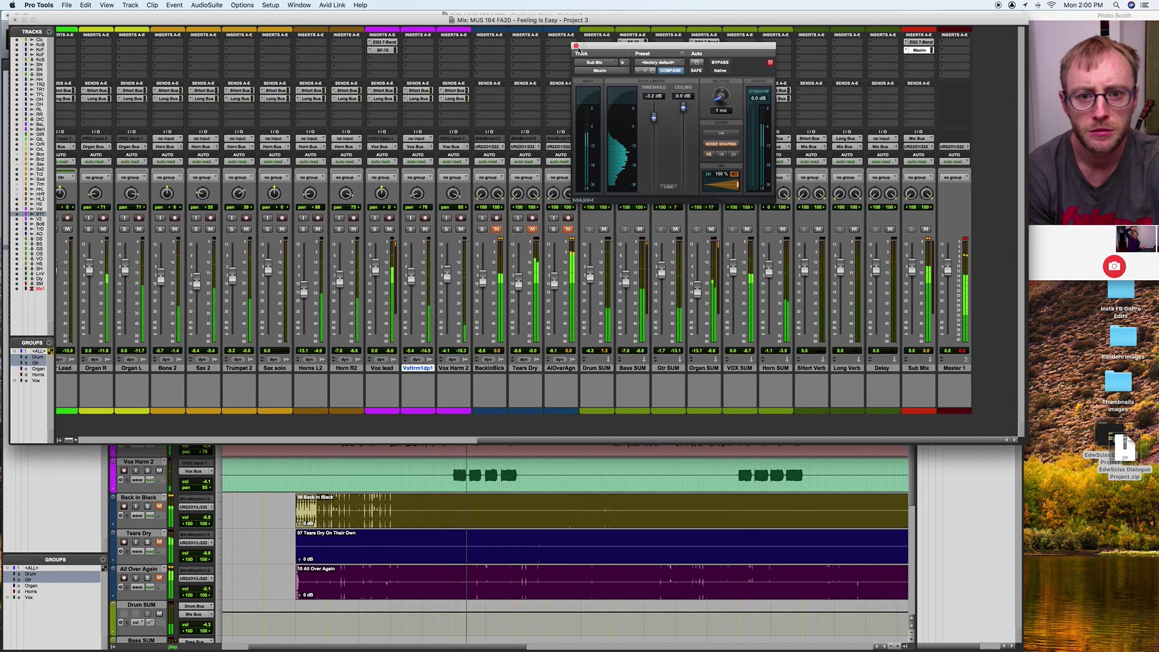
pyautogui.press('space')
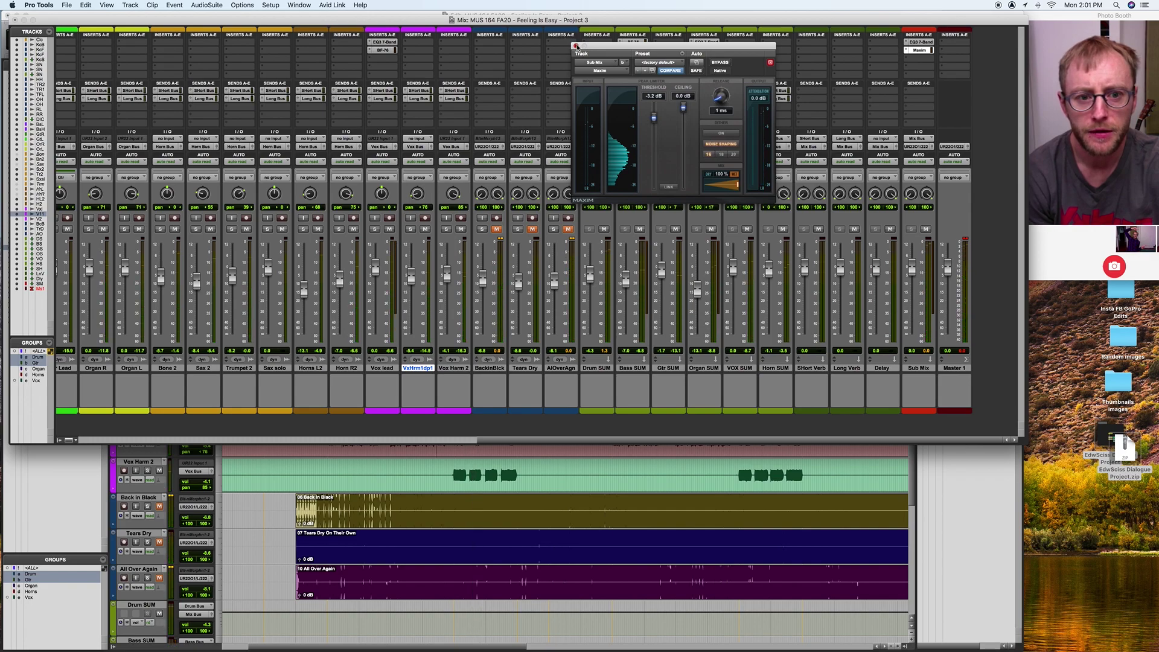
pyautogui.click(576, 46)
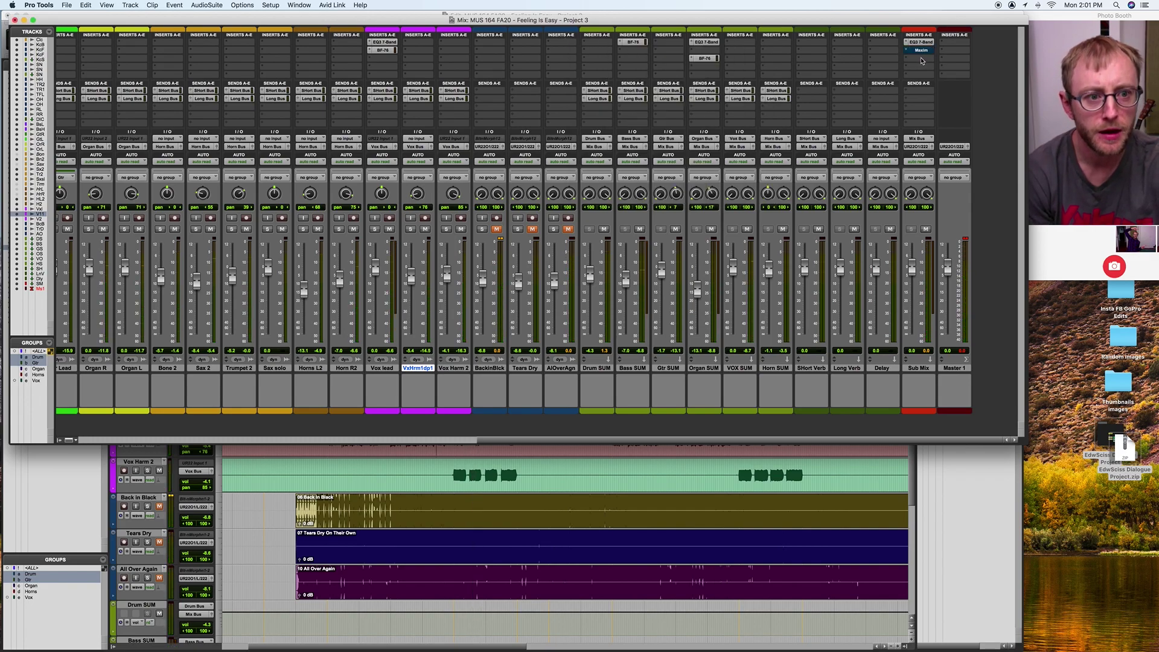
# Step: Duplicate the Maxim limiter to the Sub Mix track's third insert, open the copy and play the mix
pyautogui.moveTo(920, 50); pyautogui.dragTo(920, 58)
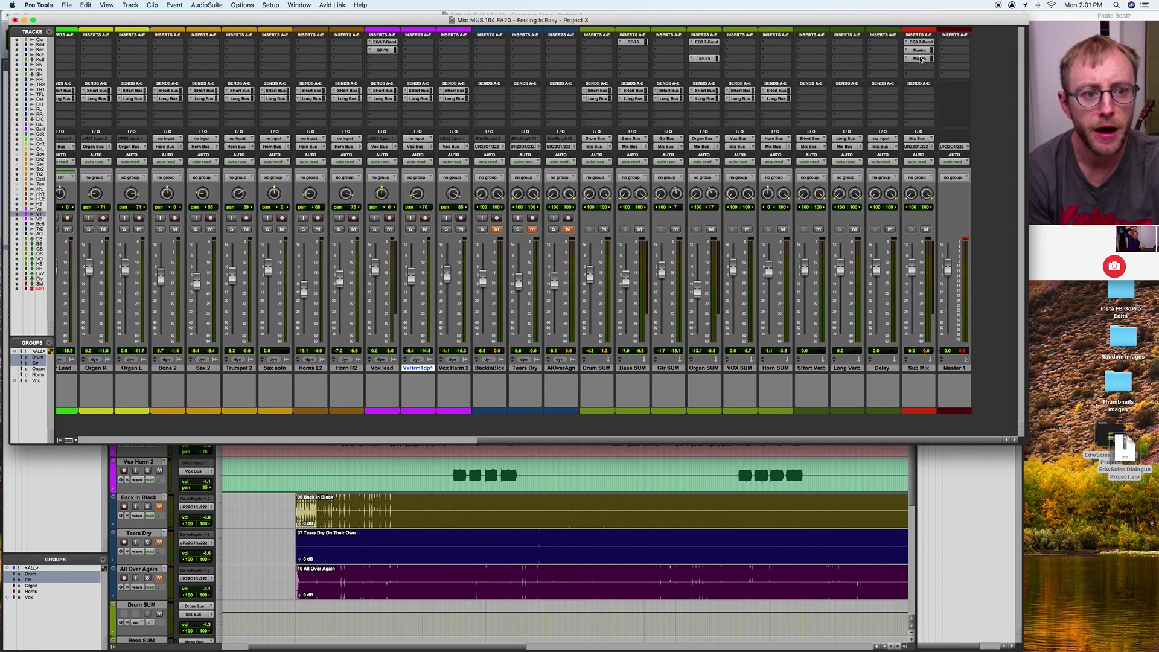
pyautogui.click(921, 58)
pyautogui.press('space')
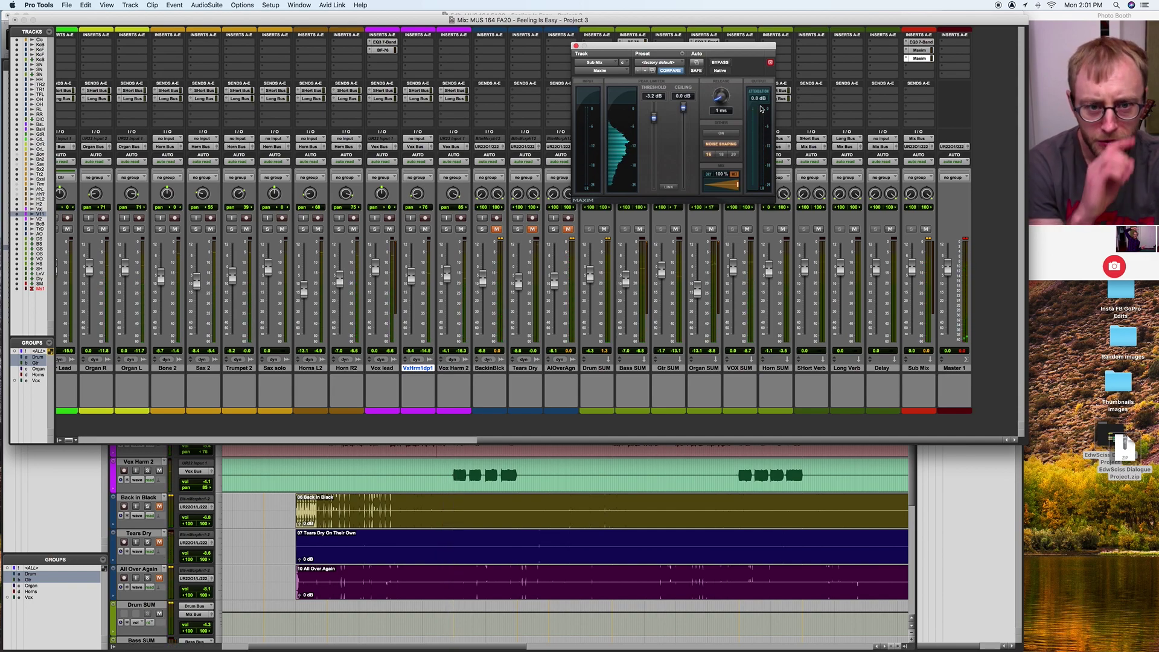
# Step: Set the first Maxim's ceiling to -0.4 dB and check the second Maxim's attenuation during playback
pyautogui.click(919, 51)
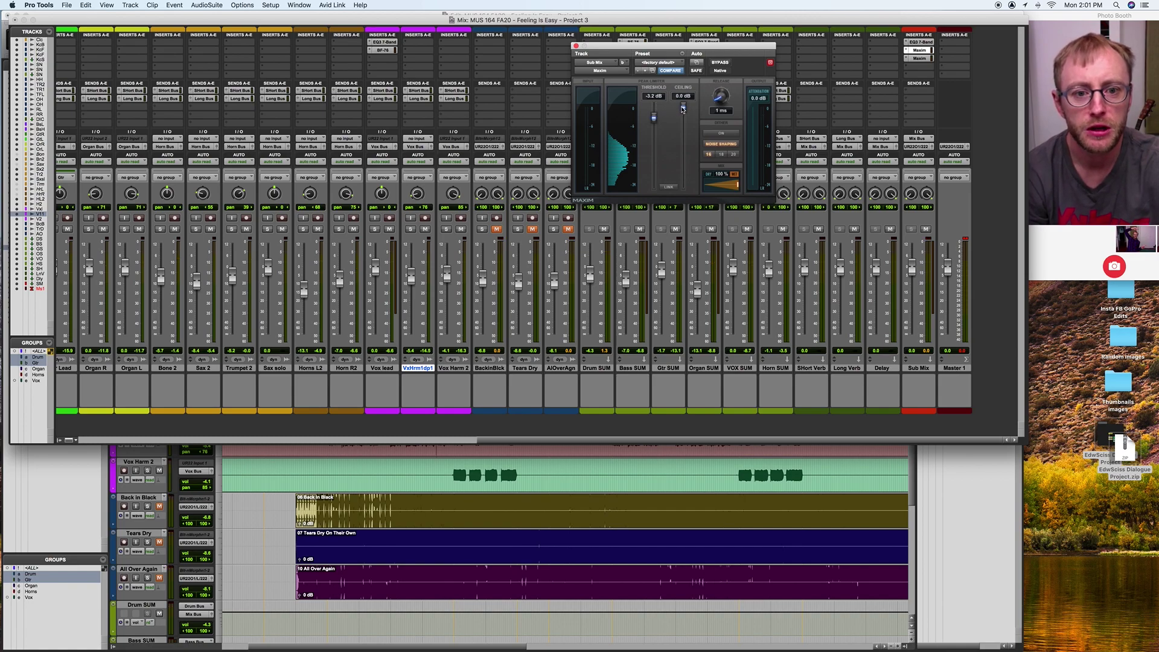
pyautogui.moveTo(683, 108); pyautogui.dragTo(683, 109)
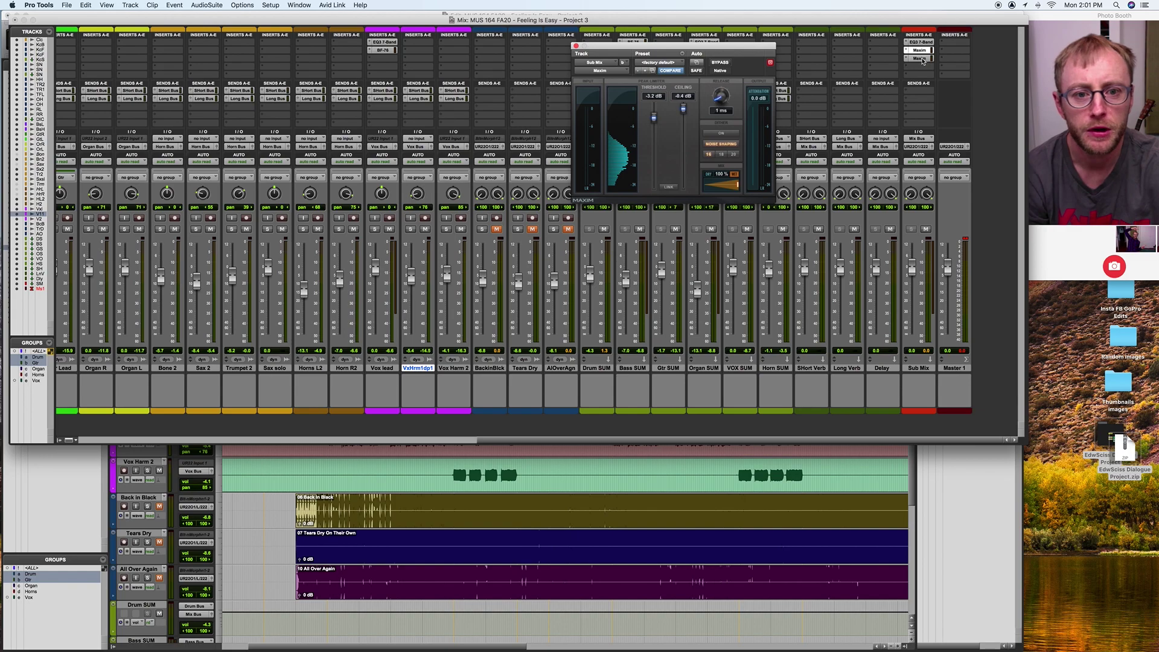
pyautogui.click(921, 58)
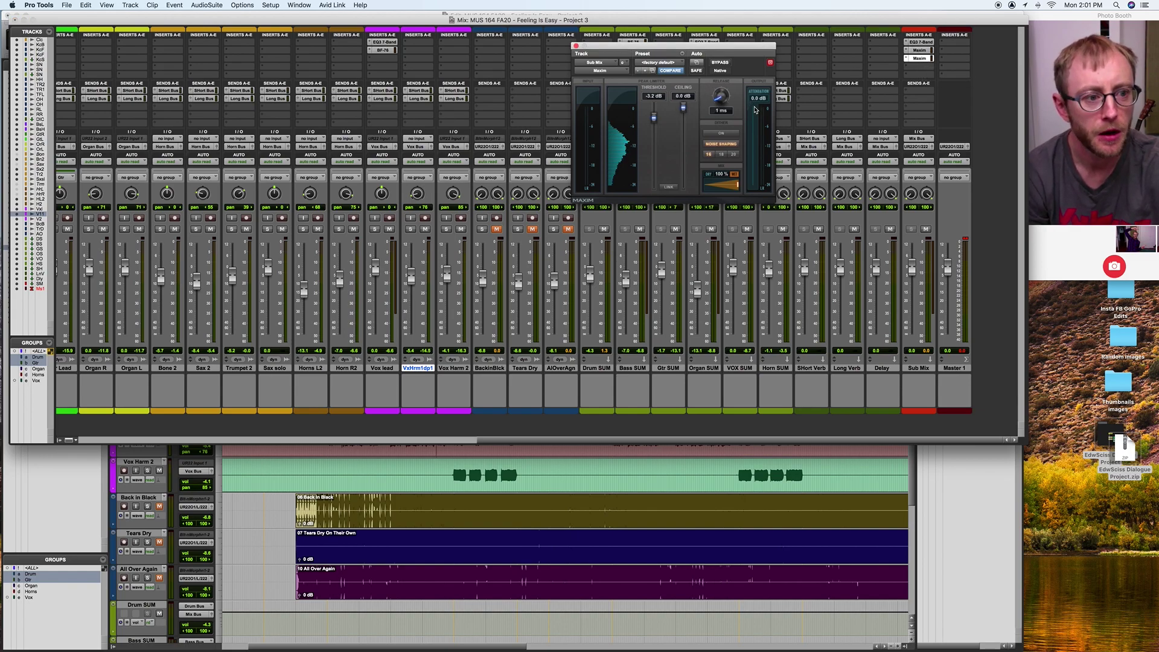
pyautogui.press('space')
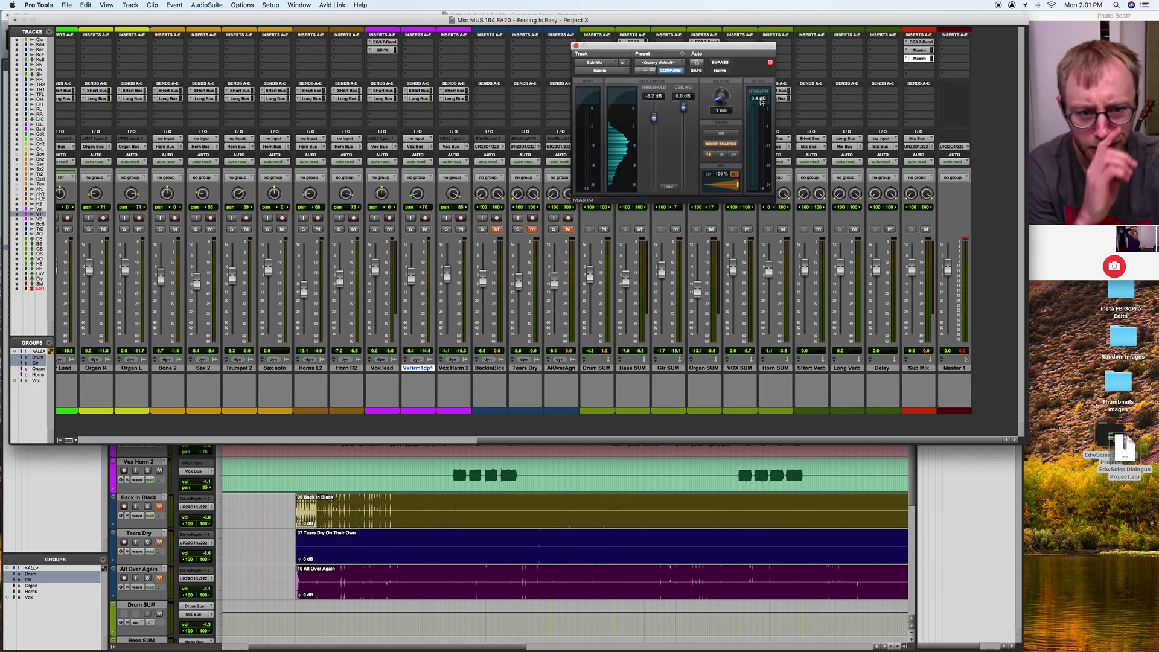
pyautogui.moveTo(762, 102)
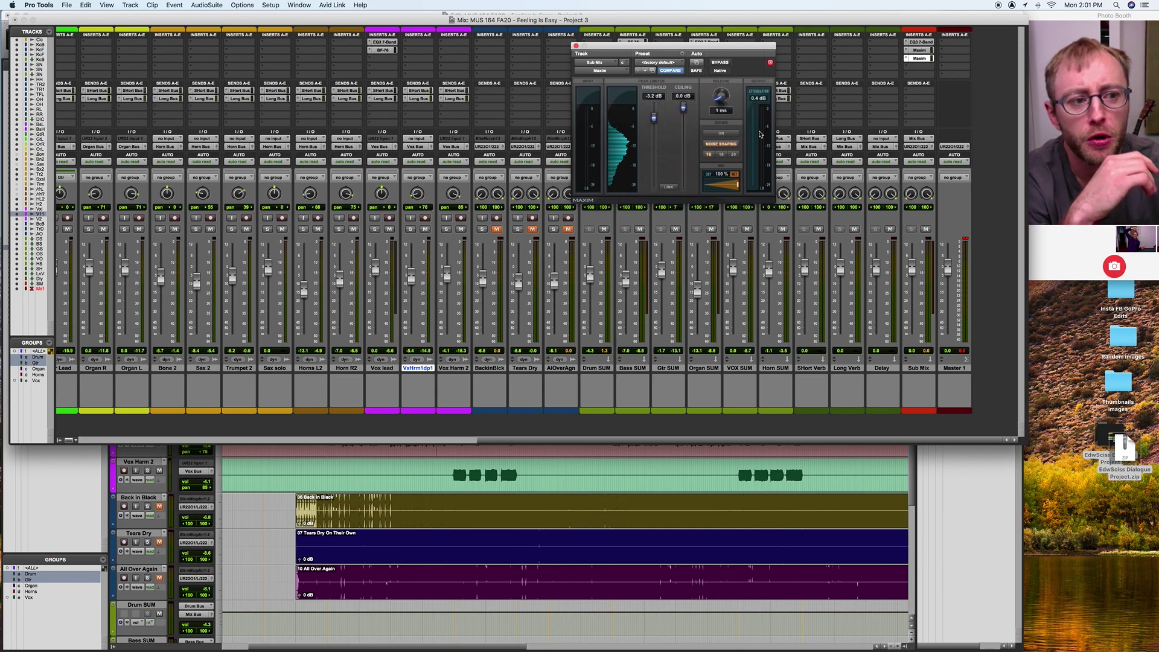
# Step: Clear the master clip indicator, reset the Back In Black fader to 0 dB, and unmute, solo and play that track
pyautogui.click(965, 240)
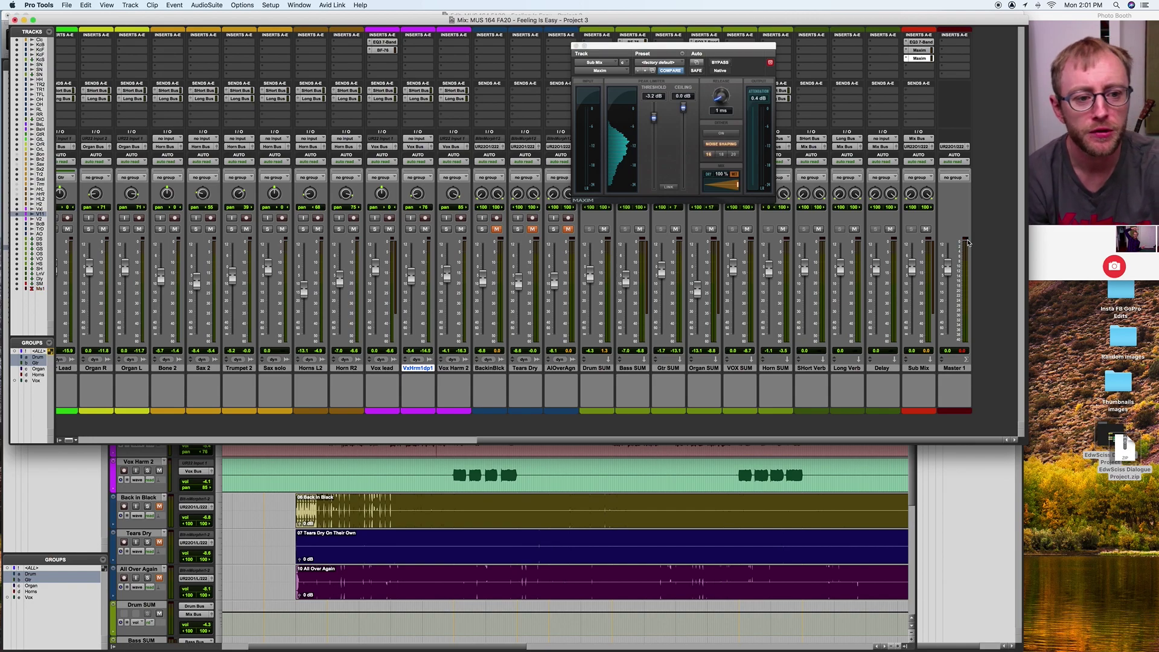
pyautogui.keyDown('alt'); pyautogui.click(486, 282); pyautogui.keyUp('alt')
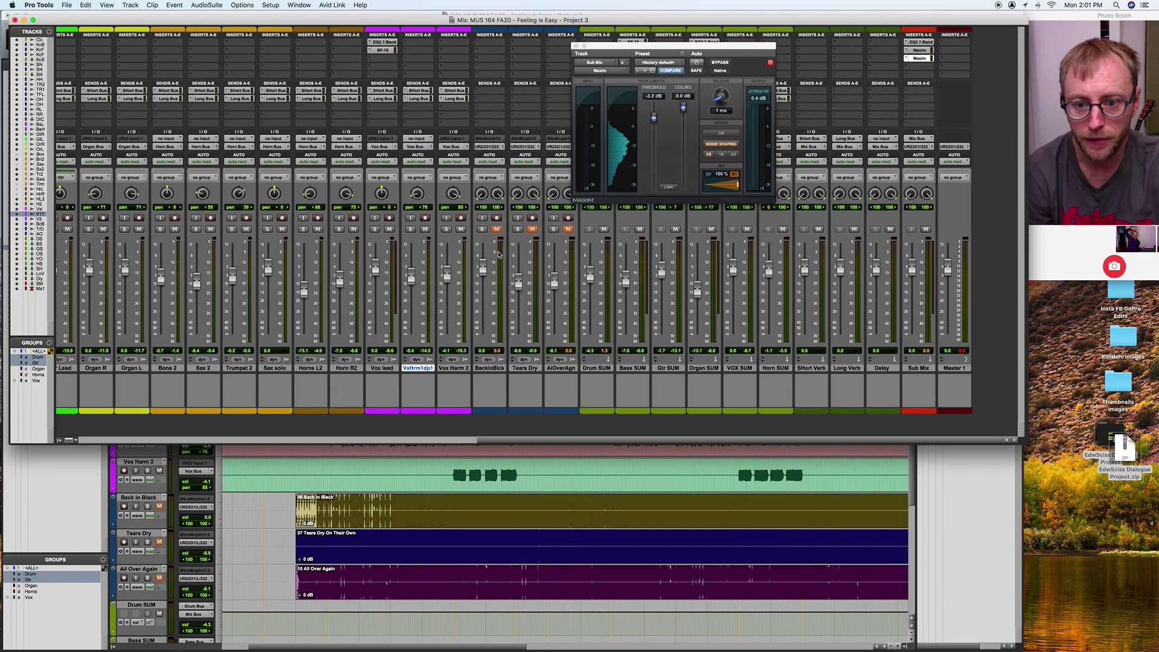
pyautogui.click(496, 230)
pyautogui.click(483, 230)
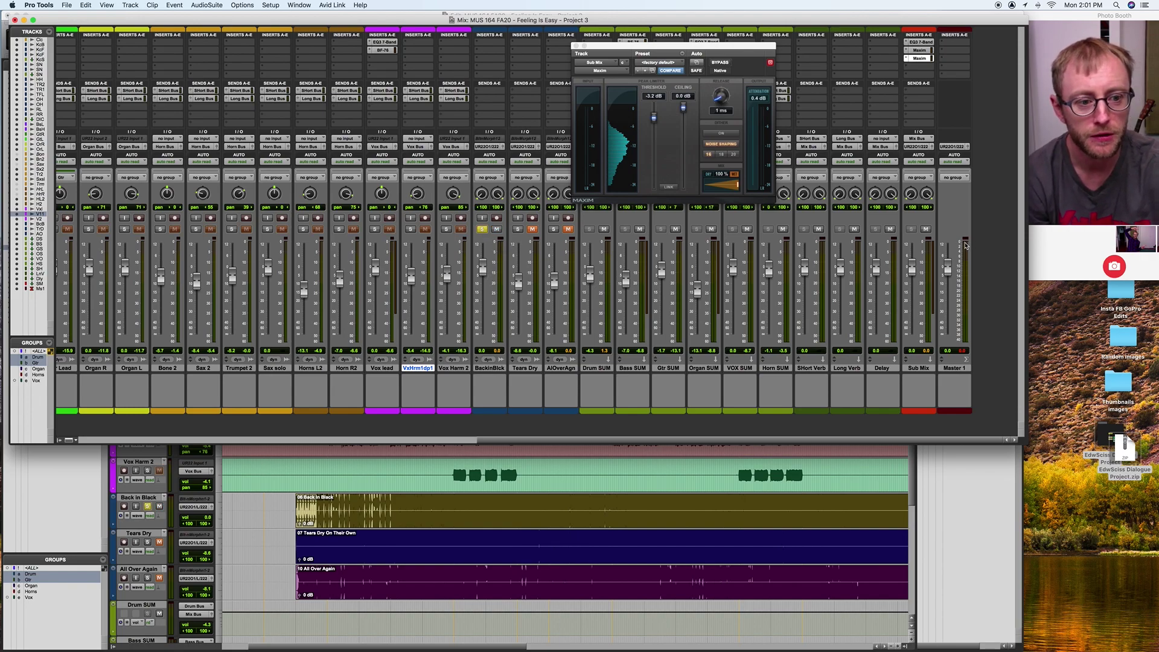
pyautogui.press('space')
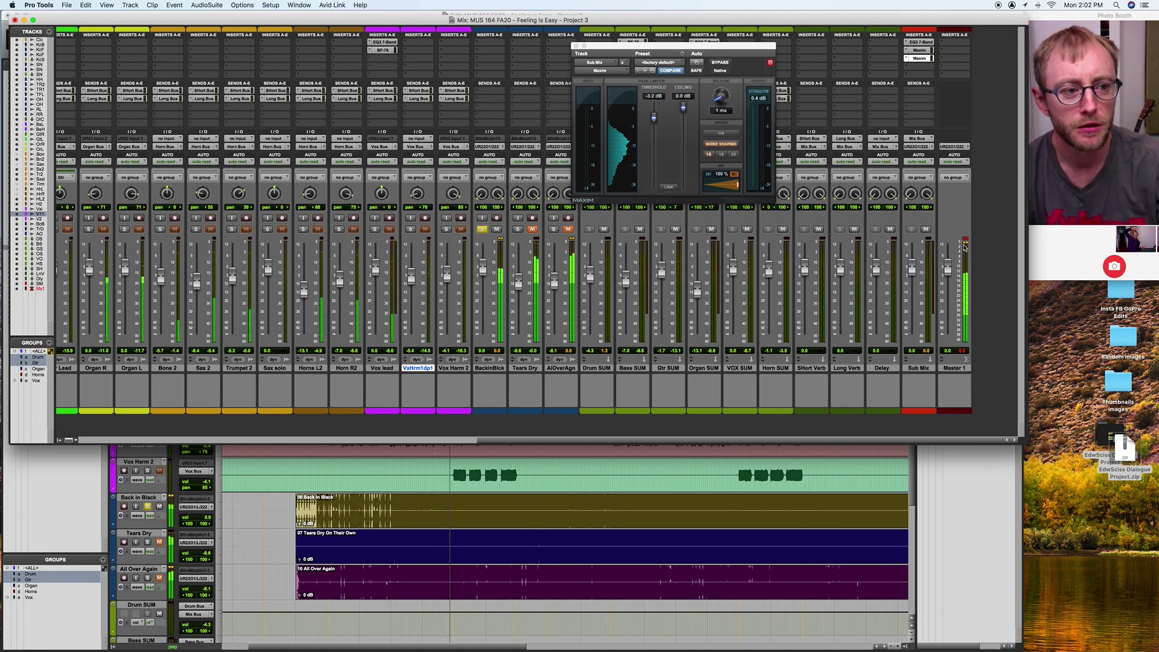
pyautogui.press('space')
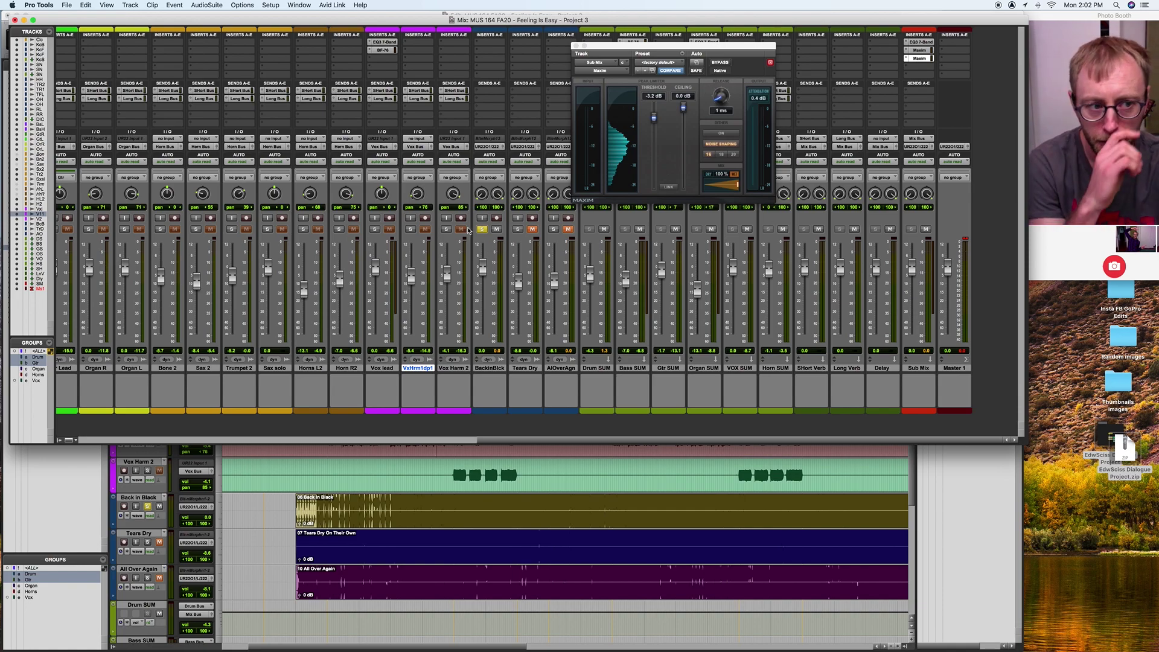
# Step: Compare the mix with Back In Black by switching its solo and mute during playback, leaving it muted and unsoloed
pyautogui.click(496, 229)
pyautogui.click(481, 229)
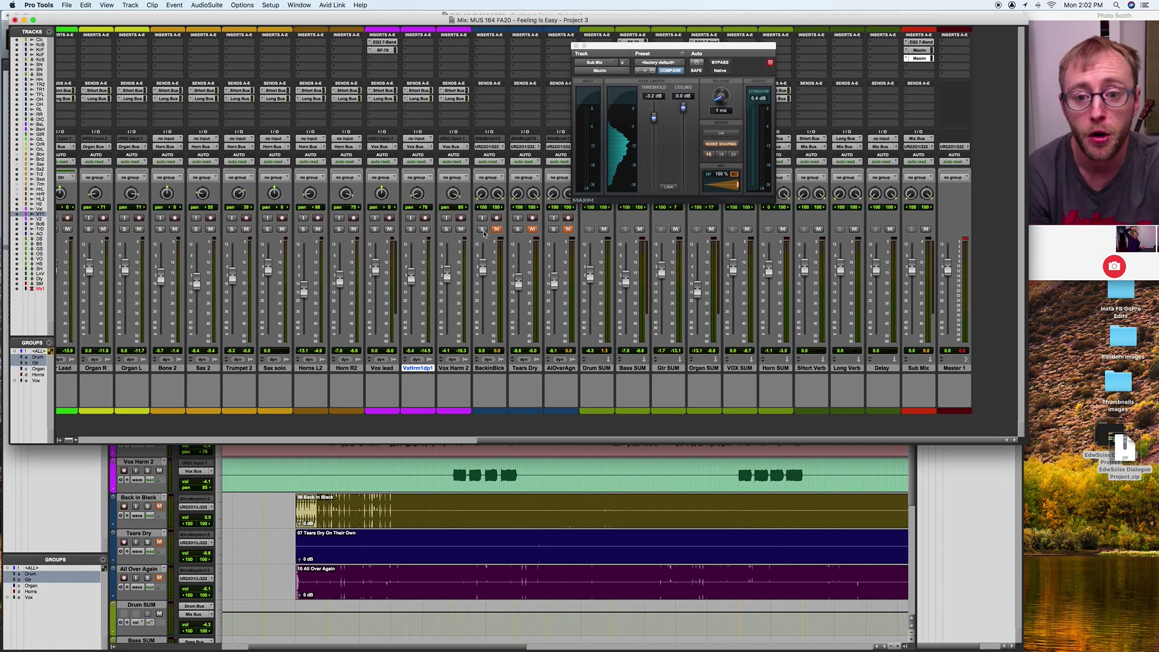
pyautogui.press('space')
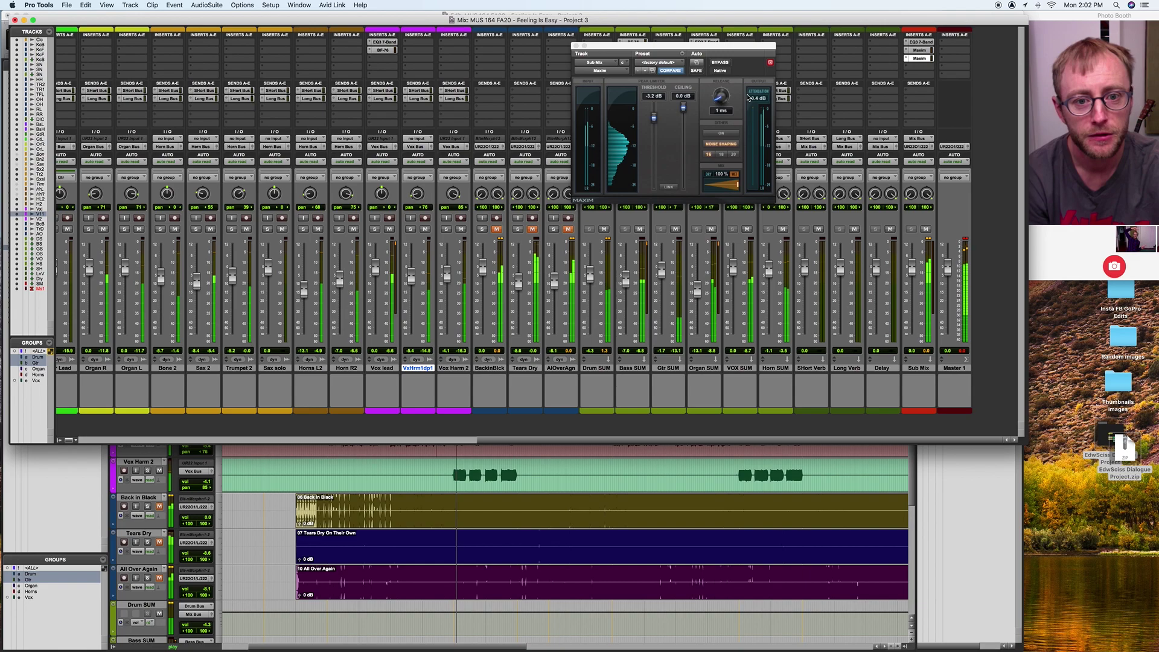
pyautogui.click(482, 229)
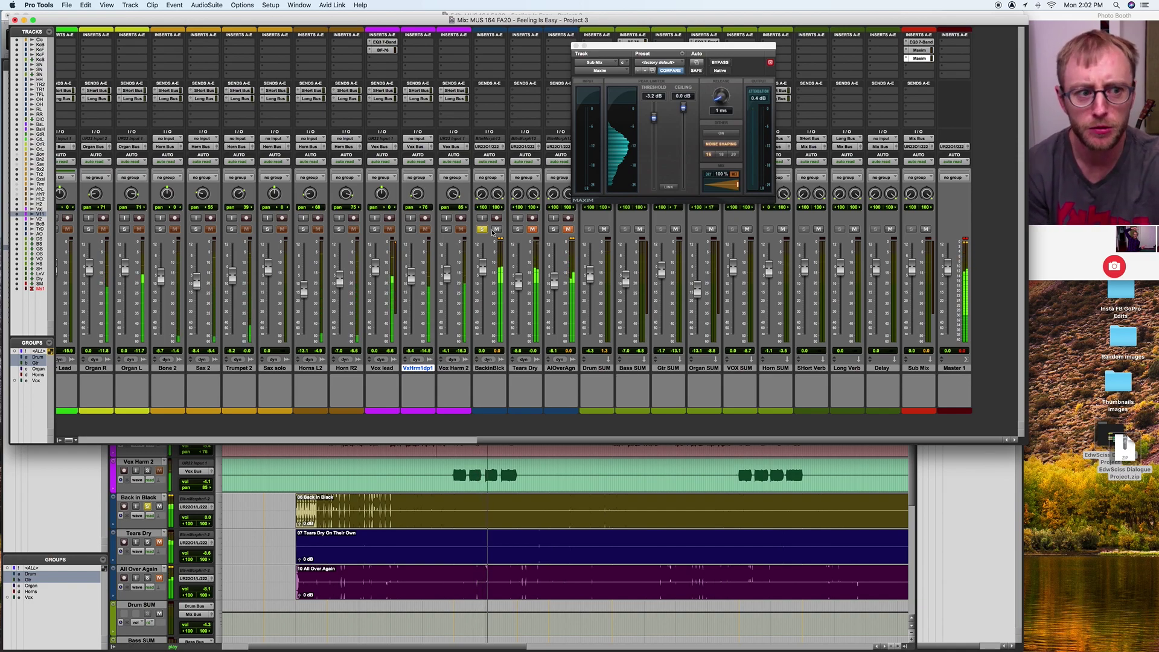
pyautogui.click(496, 230)
pyautogui.click(483, 229)
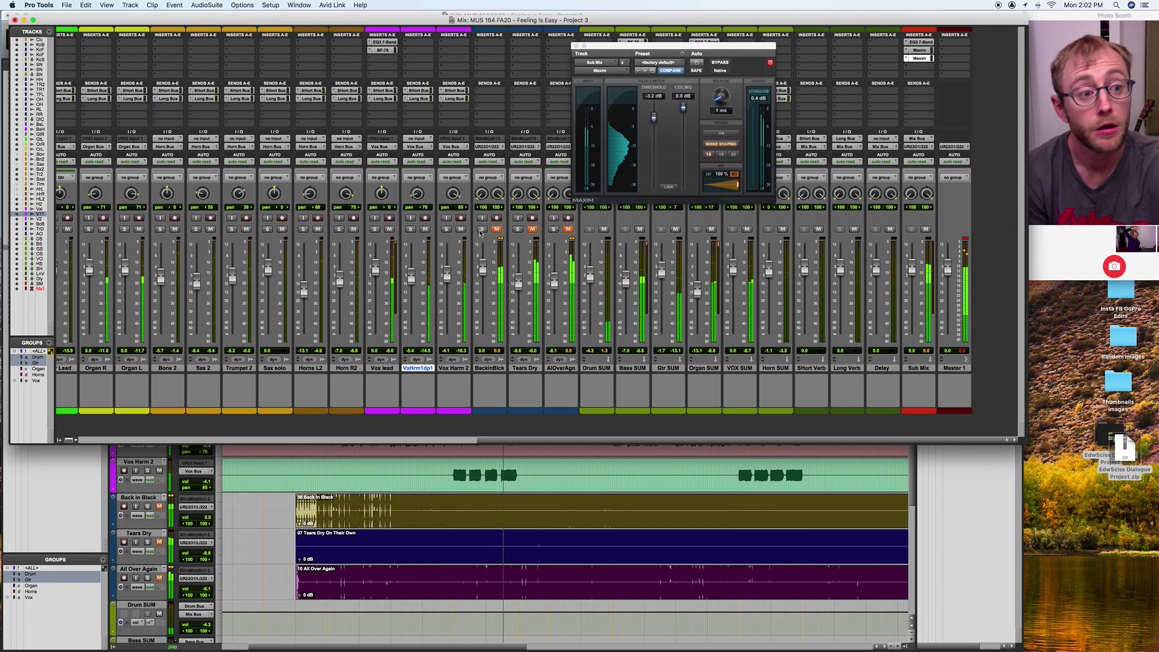
# Step: Solo and unmute Tears Dry and All Over Again in turn, resetting each fader to 0 dB and playing each reference
pyautogui.click(518, 229)
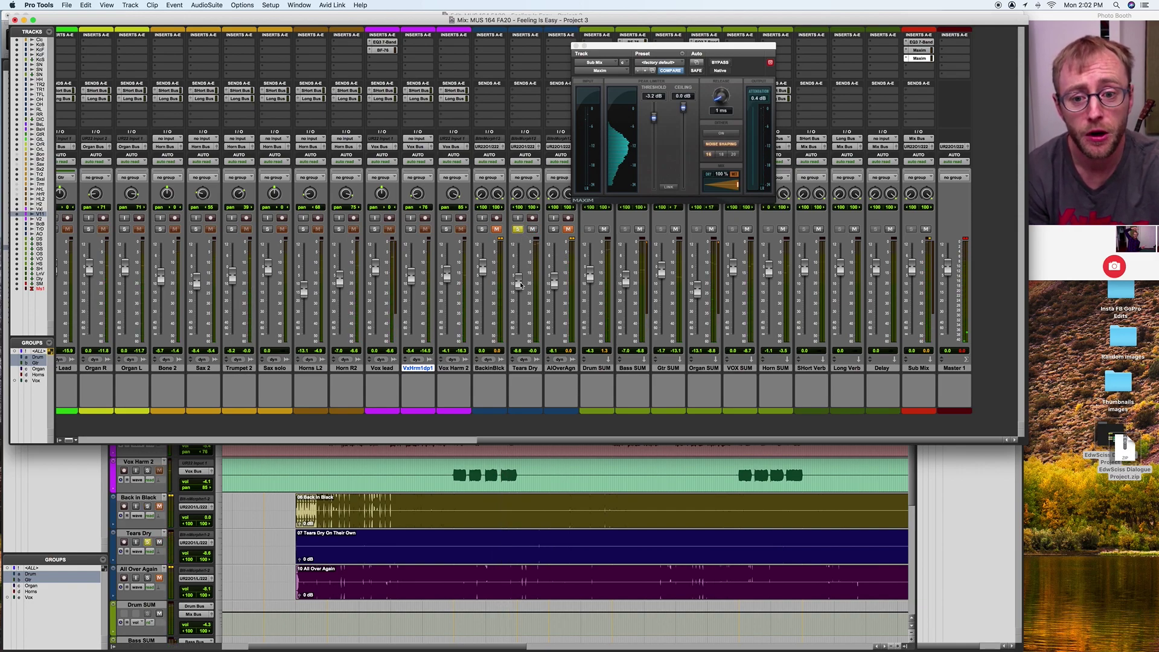
pyautogui.keyDown('alt'); pyautogui.click(518, 283); pyautogui.keyUp('alt')
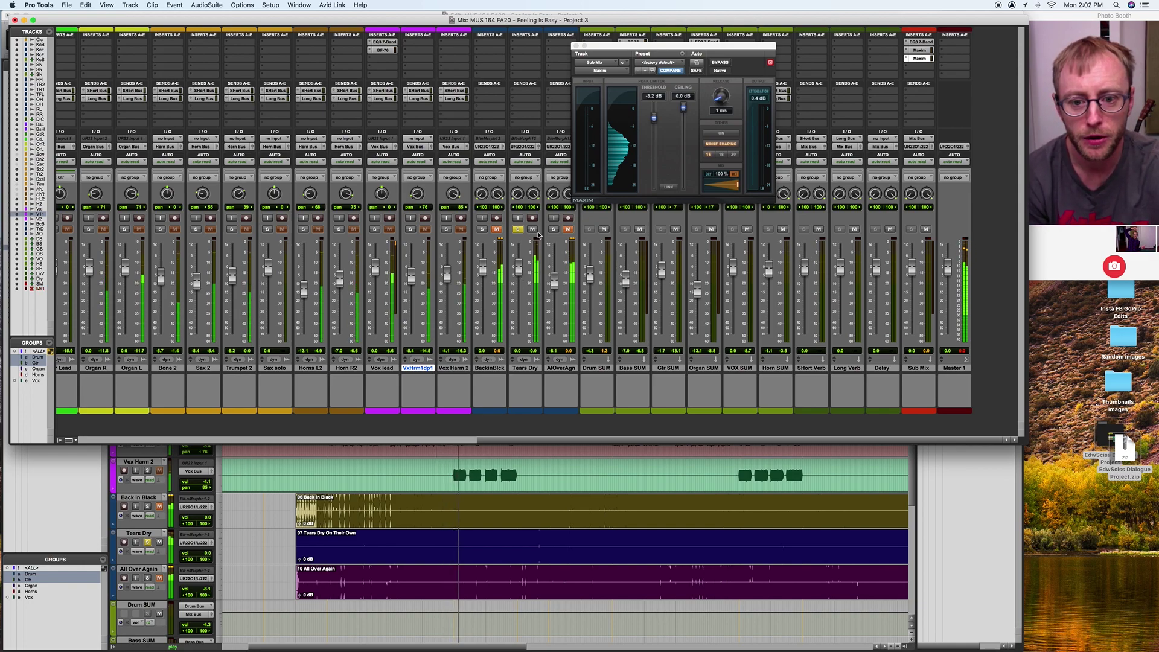
pyautogui.click(568, 228)
pyautogui.click(554, 229)
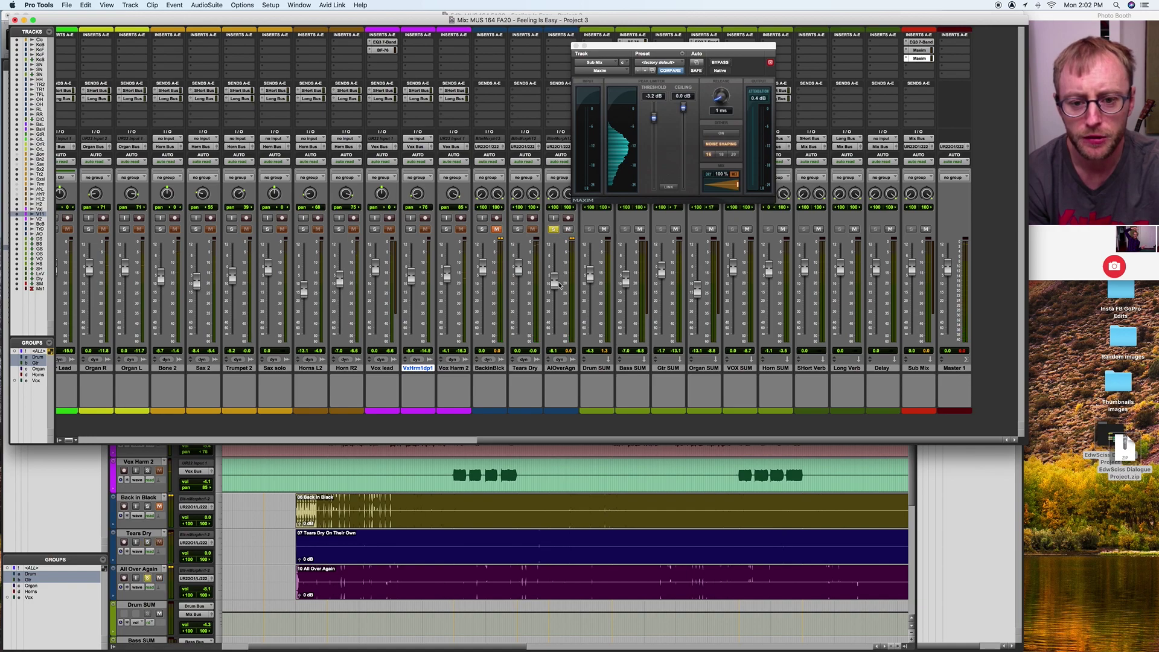
pyautogui.keyDown('alt'); pyautogui.click(556, 284); pyautogui.keyUp('alt')
pyautogui.press('space')
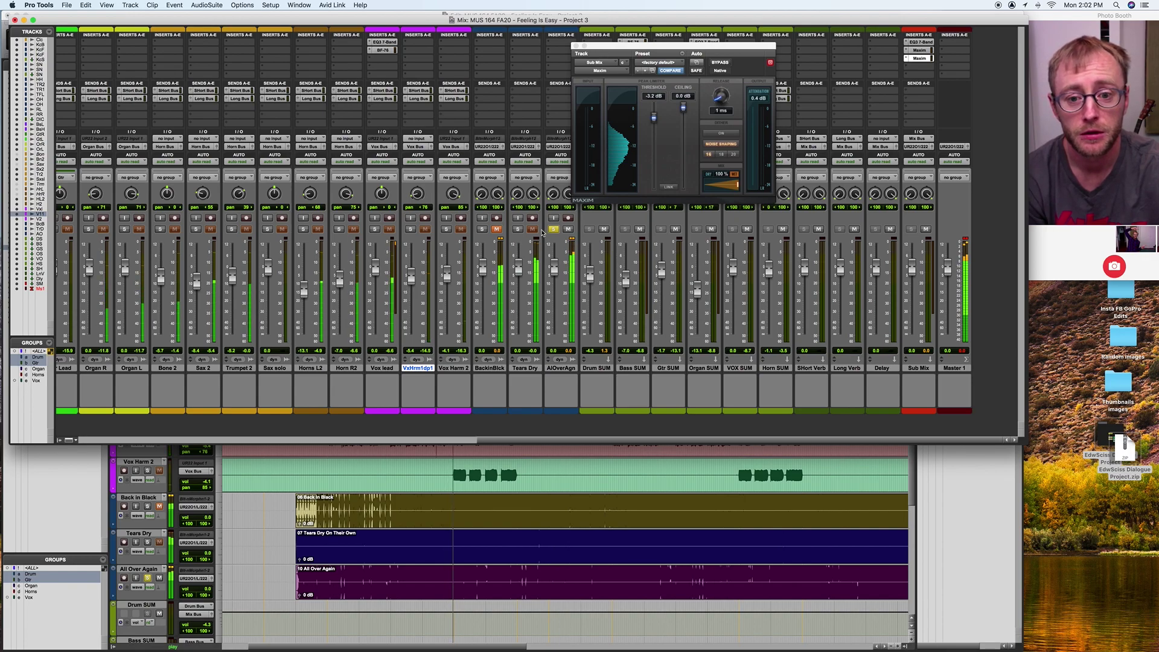
pyautogui.press('space')
# Step: Mute and unsolo the All Over Again track, and solo and play Tears Dry instead
pyautogui.click(569, 230)
pyautogui.click(556, 230)
pyautogui.click(518, 230)
pyautogui.click(496, 230)
pyautogui.click(497, 230)
pyautogui.press('space')
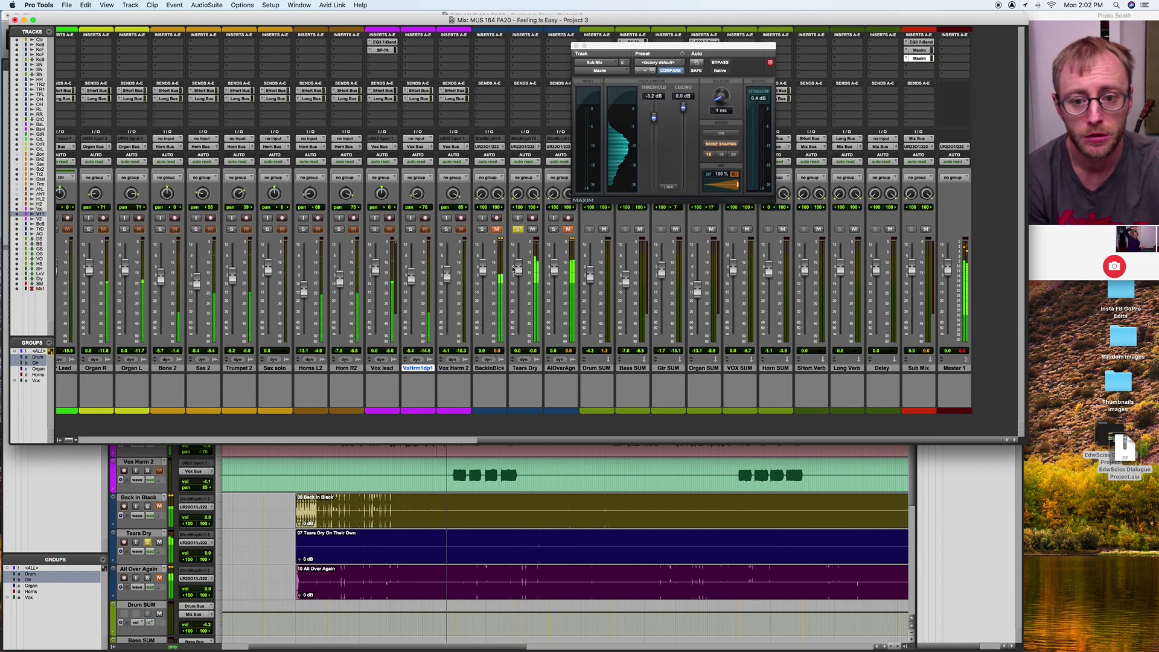
# Step: Compare the Tears Dry reference with the full mix by adjusting its fader and toggling its solo during playback
pyautogui.moveTo(519, 271); pyautogui.dragTo(524, 268)
pyautogui.press('space')
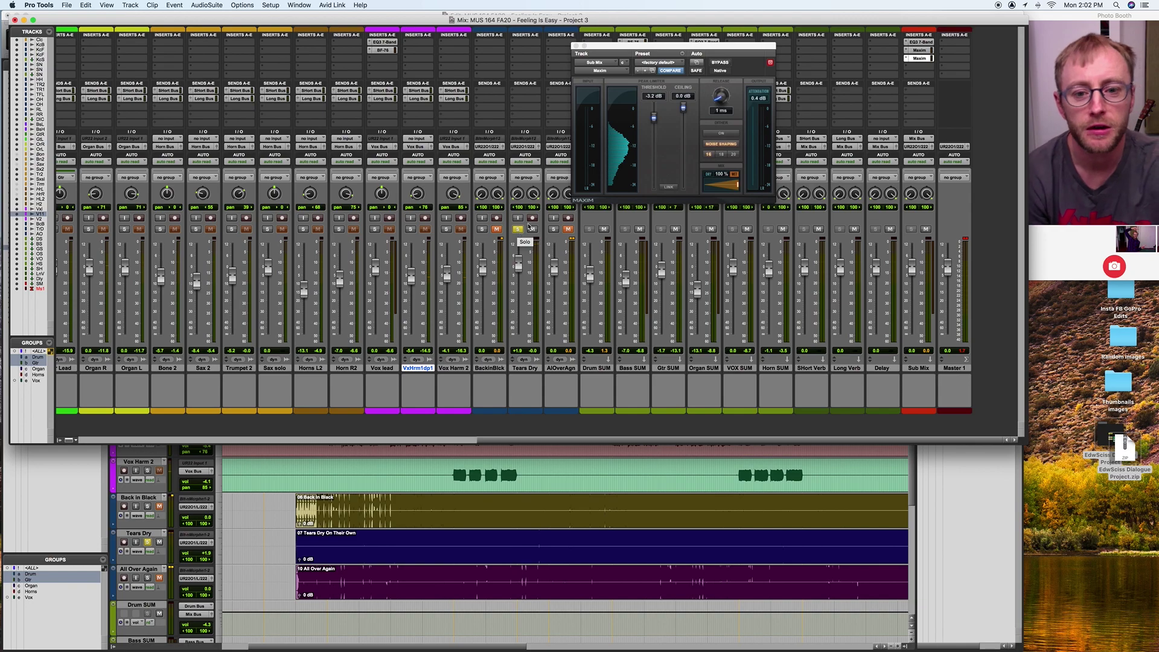
pyautogui.click(517, 229)
pyautogui.press('space')
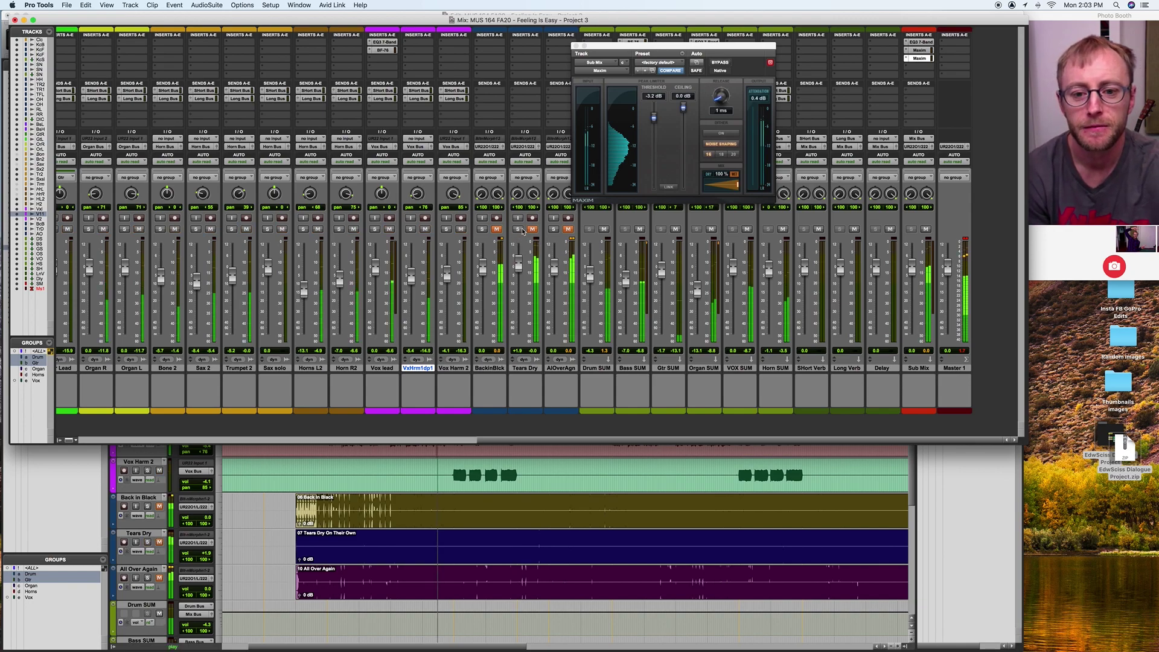
pyautogui.click(518, 230)
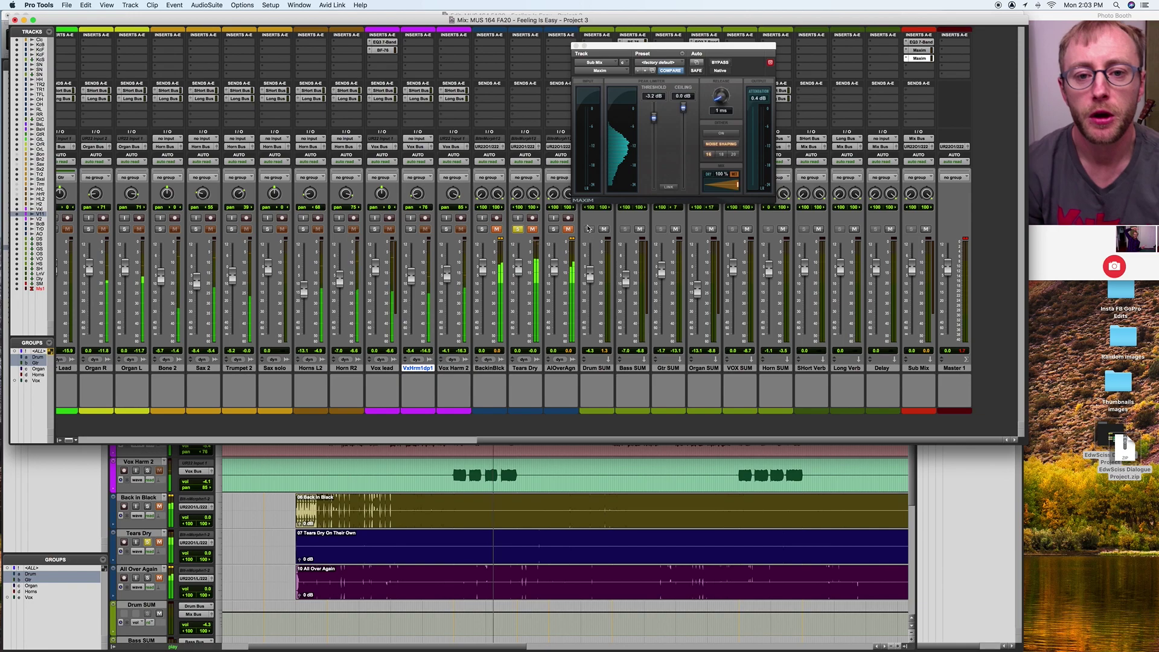
# Step: Close the Maxim plug-in window, unsolo Tears Dry and solo the Vox lead track
pyautogui.click(576, 46)
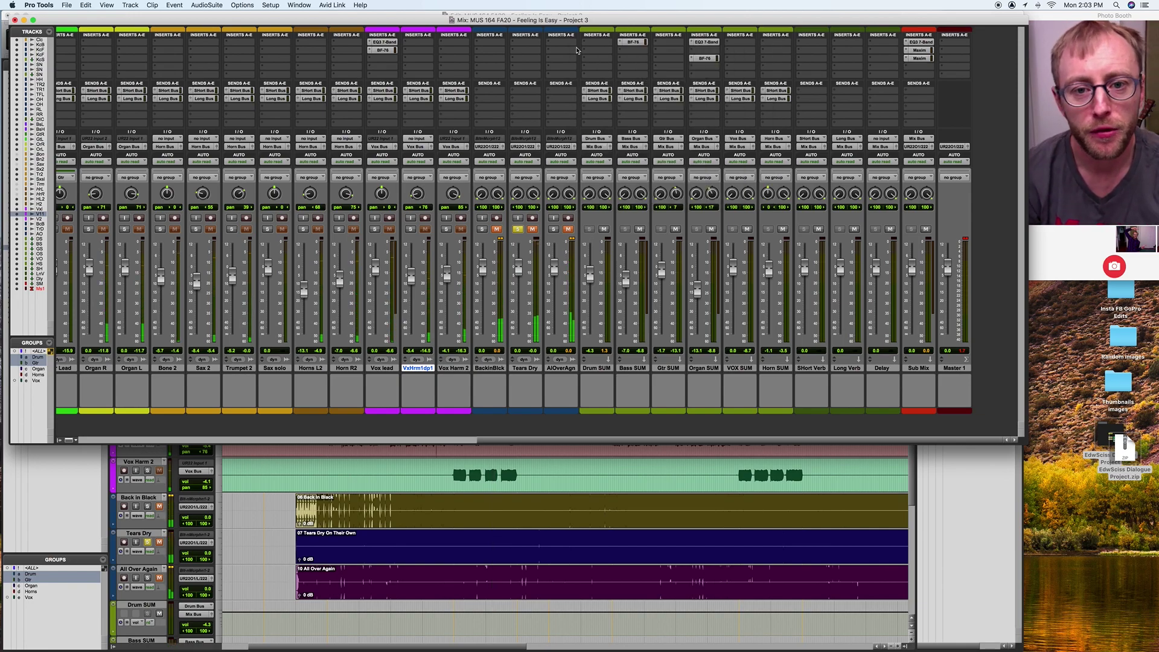
pyautogui.click(517, 230)
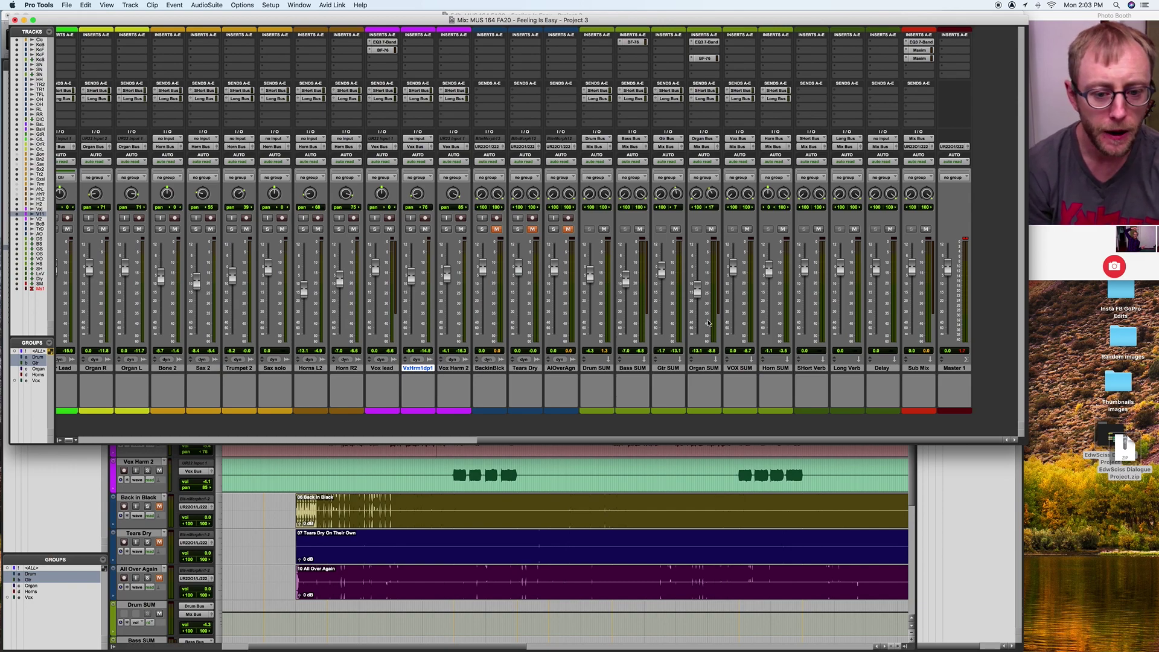
pyautogui.hscroll(-2, 488, 354)
pyautogui.click(417, 229)
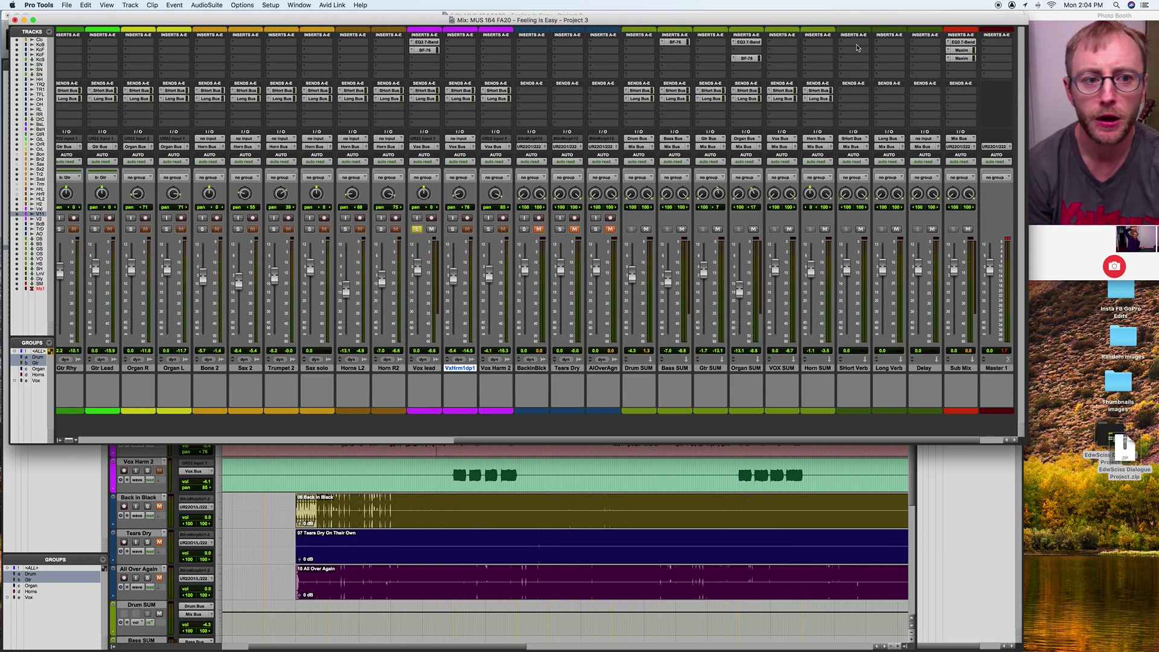
# Step: Insert the stereo RVerb plug-in in the first insert slot of the Short Verb track and close its window
pyautogui.hscroll(2, 825, 236)
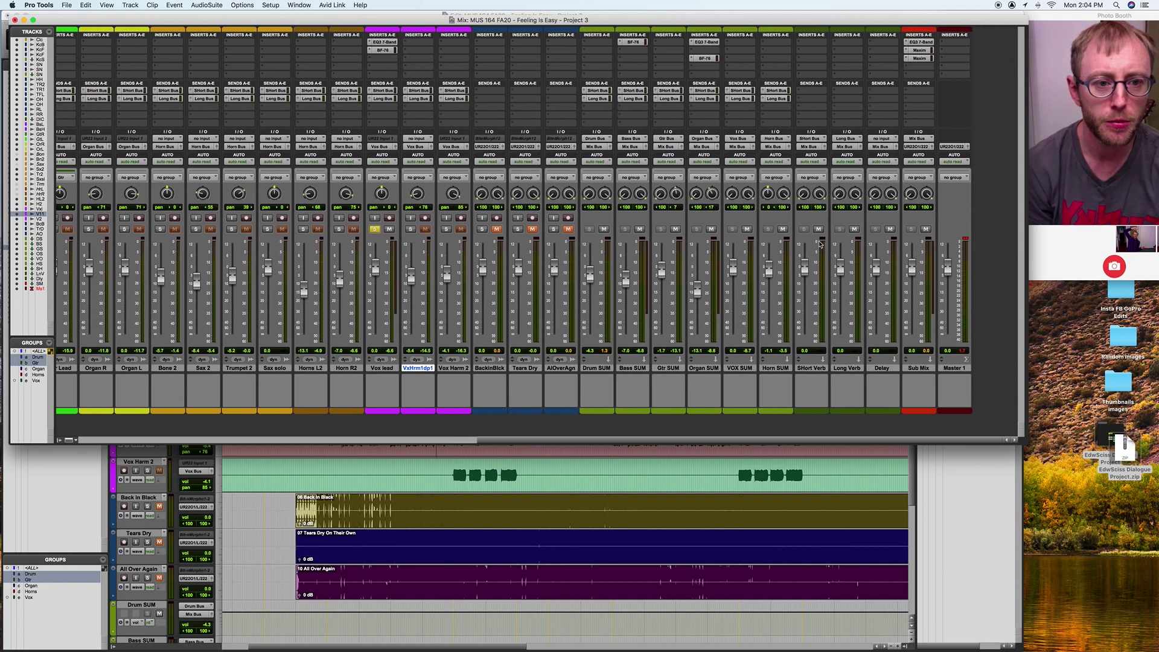
pyautogui.click(812, 44)
pyautogui.moveTo(834, 43)
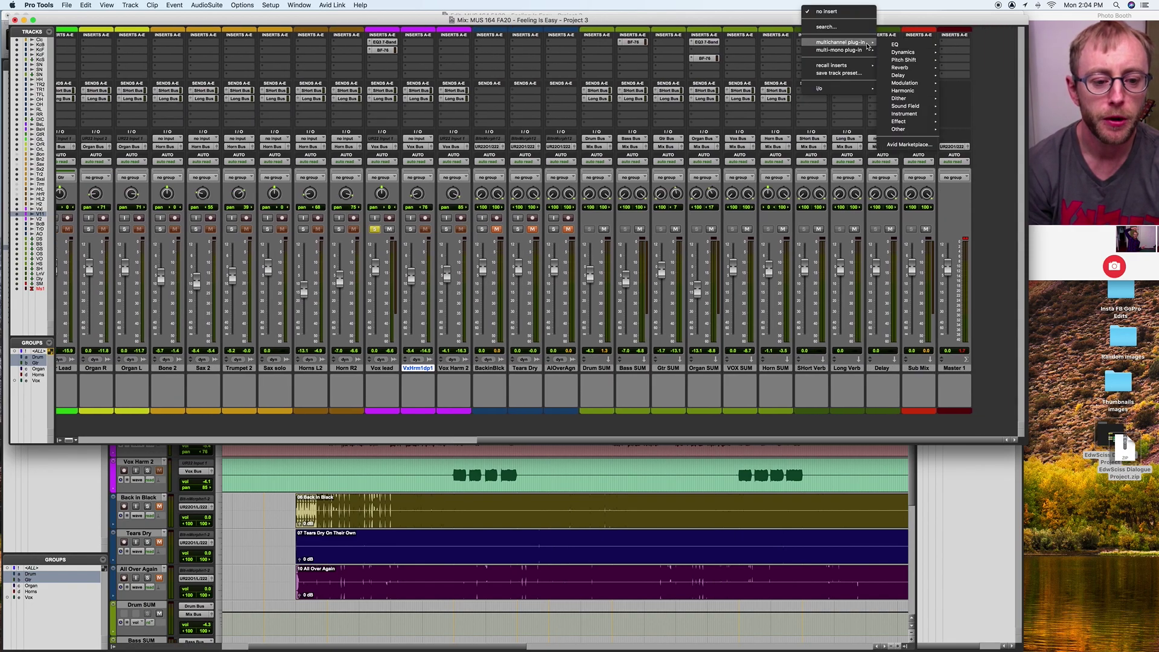
pyautogui.moveTo(902, 71)
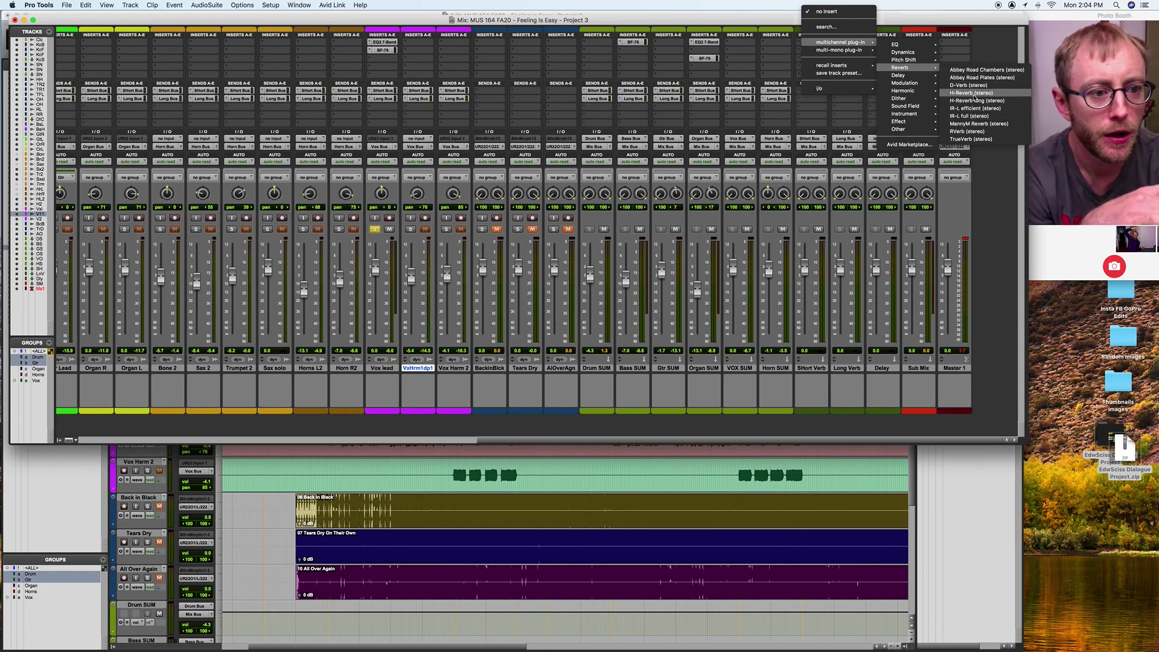
pyautogui.click(982, 133)
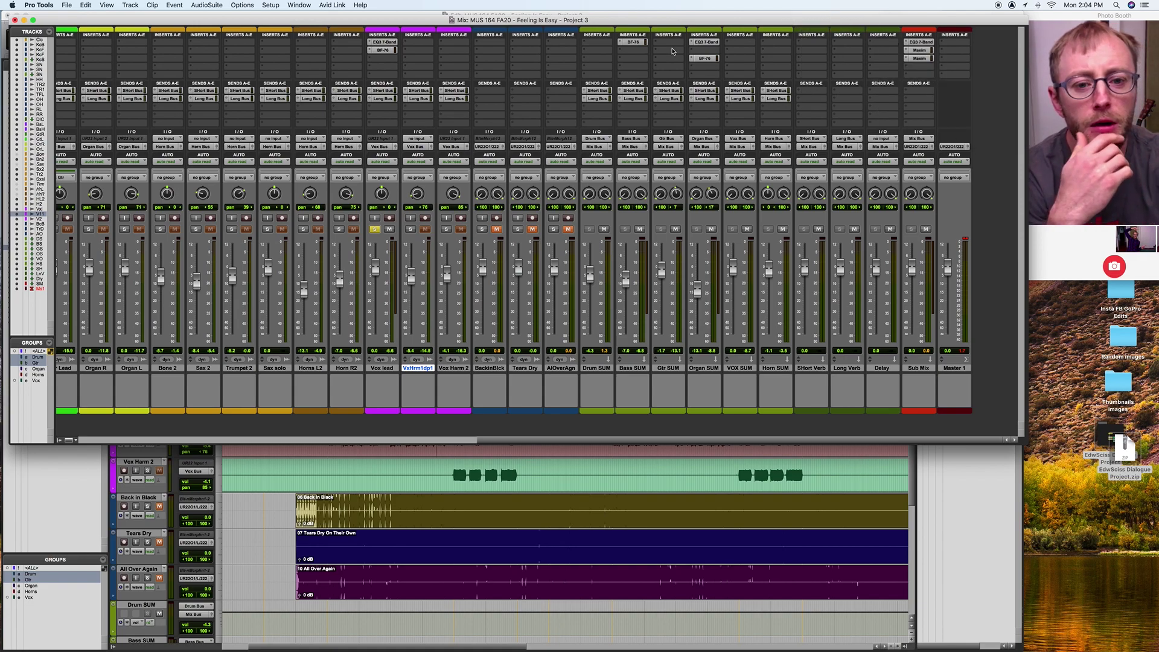
pyautogui.click(576, 45)
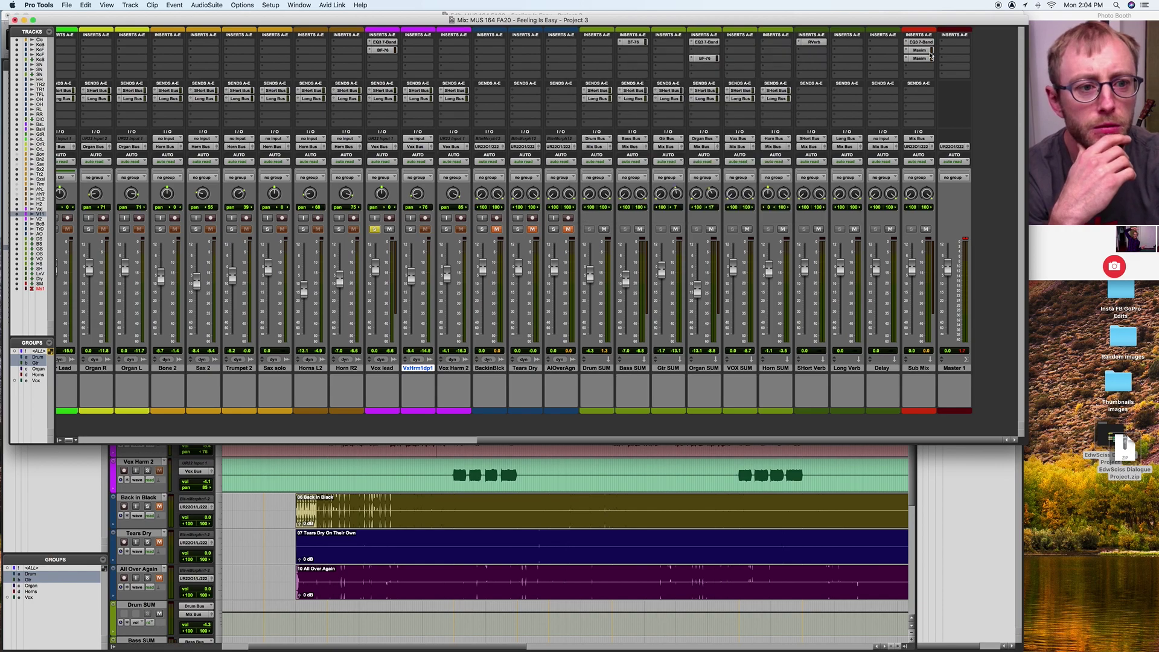
# Step: Replace RVerb with stereo D-Verb on the Short Verb track, choose the Plate algorithm at Small size, and briefly play the song
pyautogui.click(798, 44)
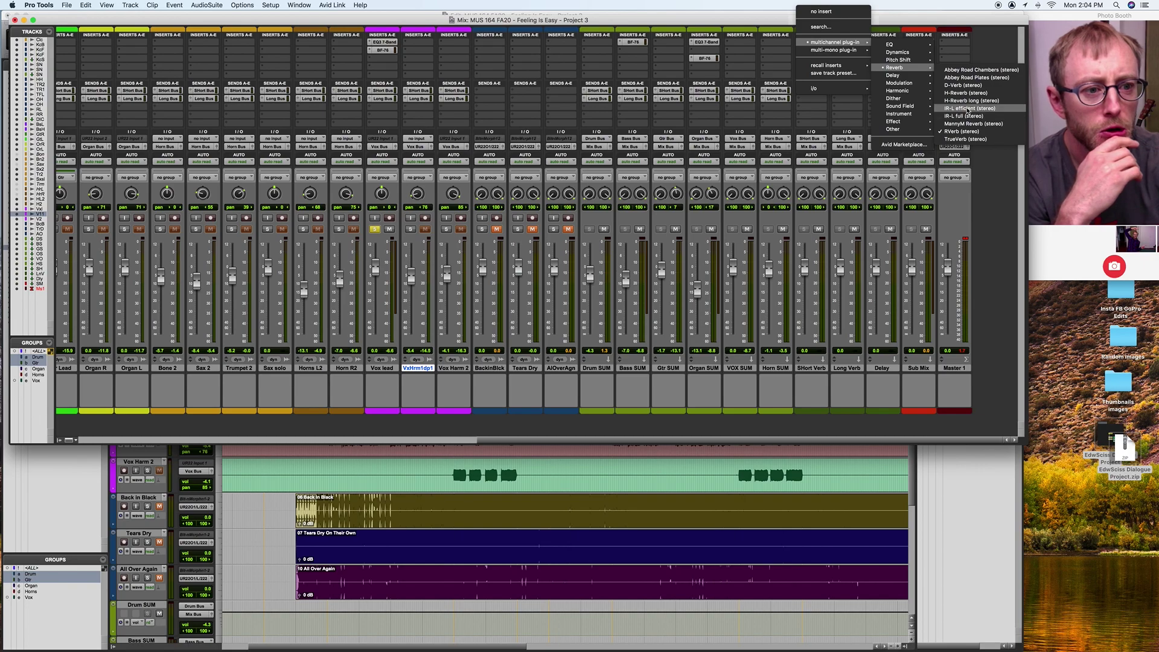
pyautogui.click(965, 89)
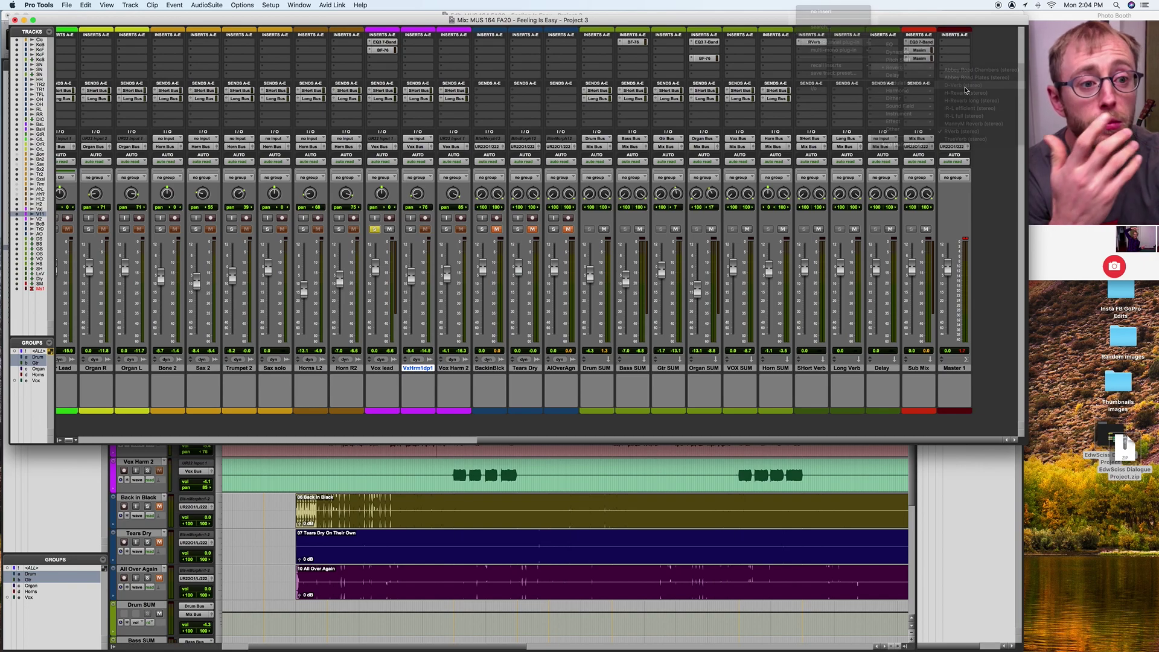
pyautogui.moveTo(650, 48); pyautogui.dragTo(601, 54)
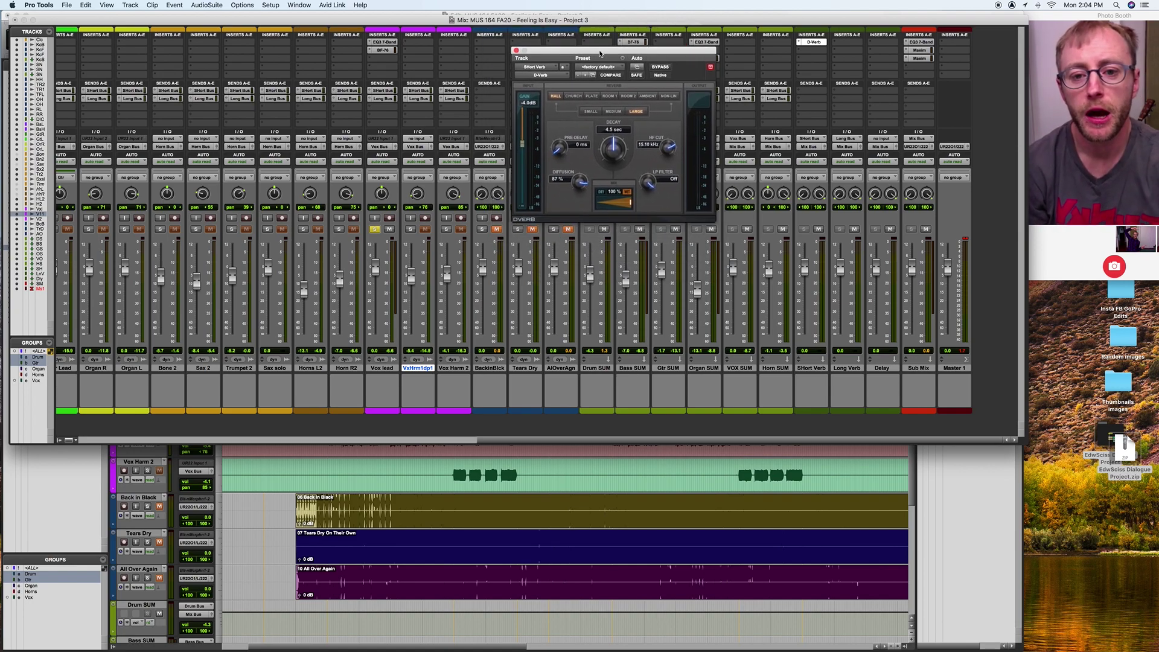
pyautogui.click(592, 96)
pyautogui.click(591, 111)
pyautogui.press('space')
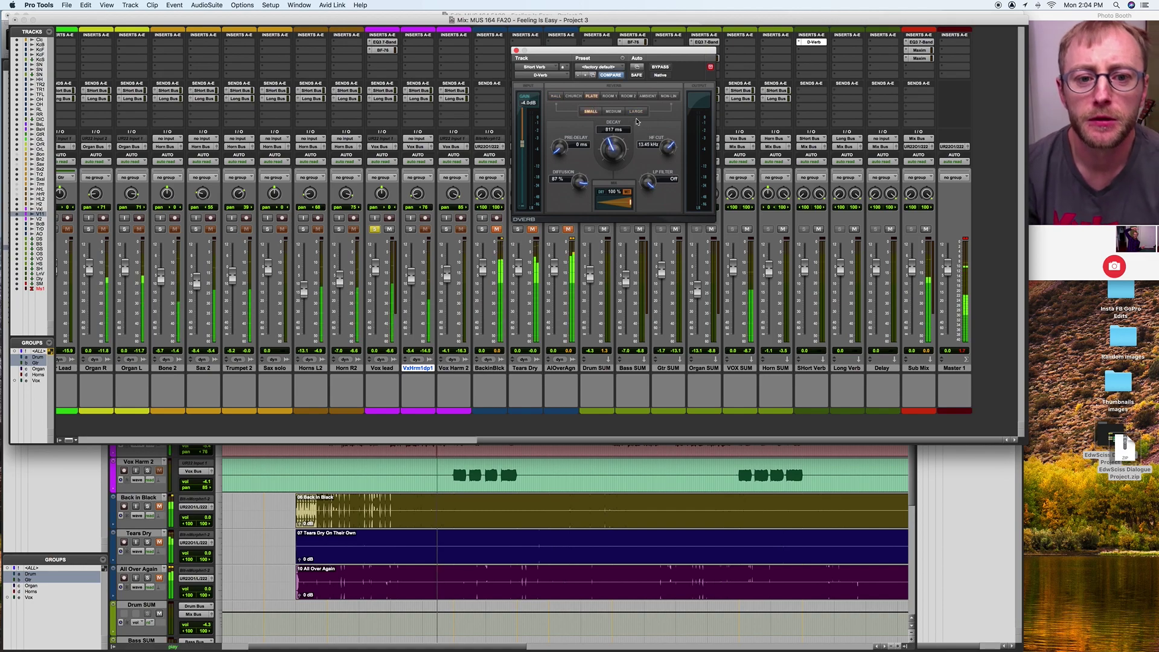
pyautogui.press('space')
# Step: Expand the Short Bus send controls across the mixer and raise Vox lead's Short Bus send to about -4.8 dB while playing, closing D-Verb
pyautogui.moveTo(548, 51); pyautogui.dragTo(755, 297)
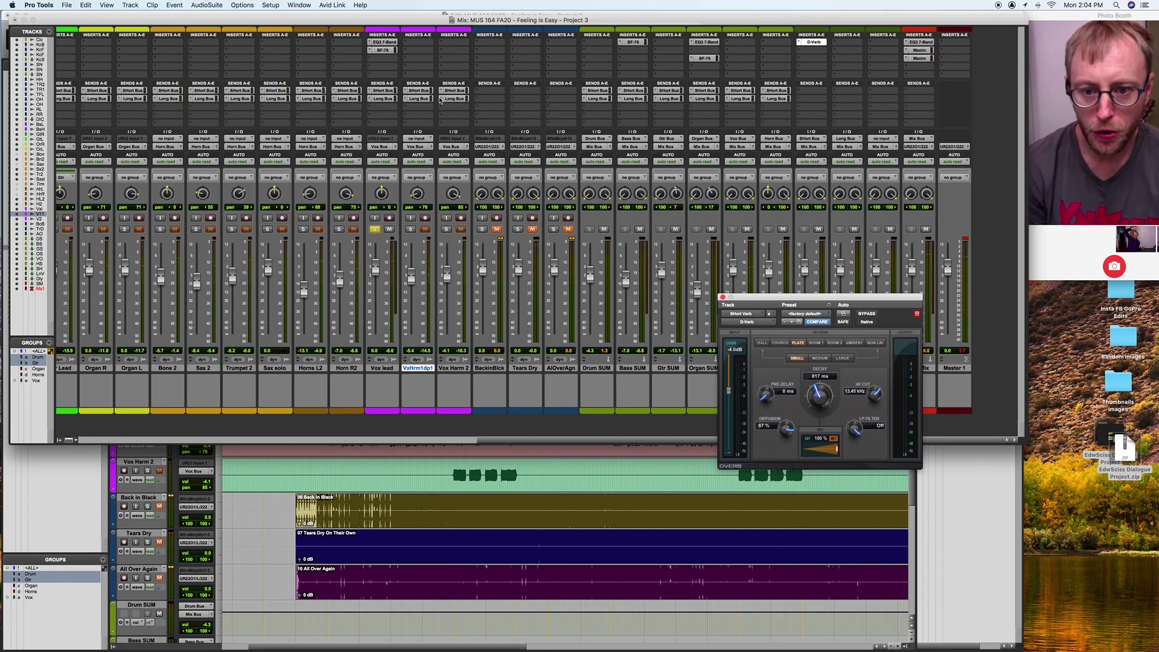
pyautogui.keyDown('super'); pyautogui.click(407, 91); pyautogui.keyUp('super')
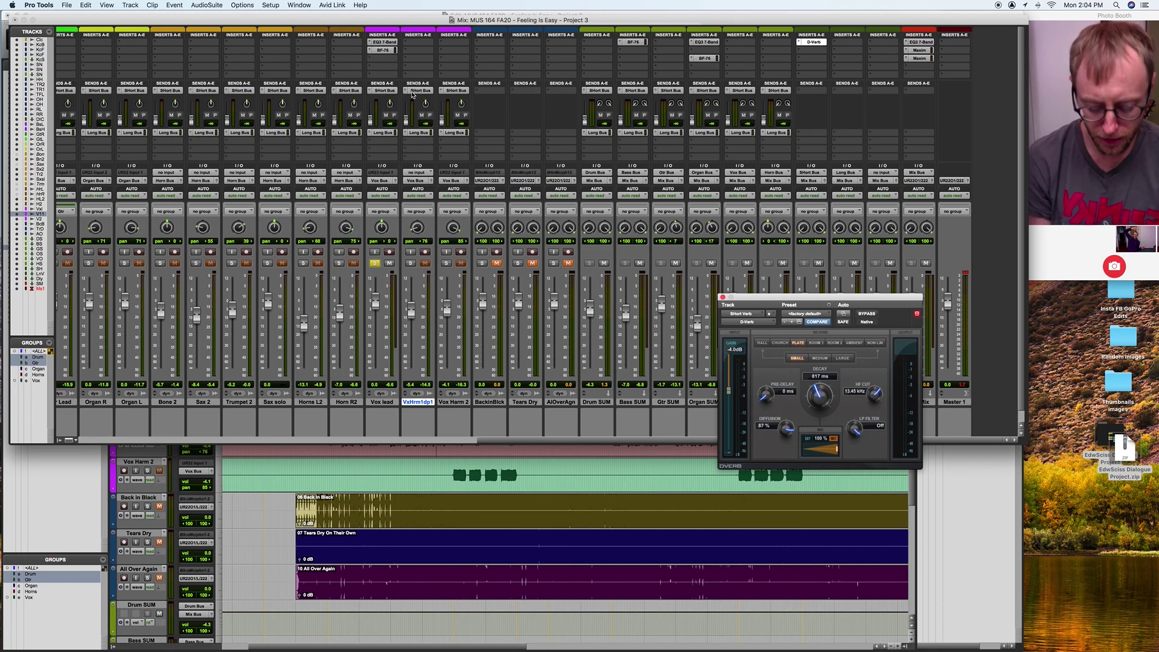
pyautogui.keyDown('super'); pyautogui.click(408, 91); pyautogui.keyUp('super')
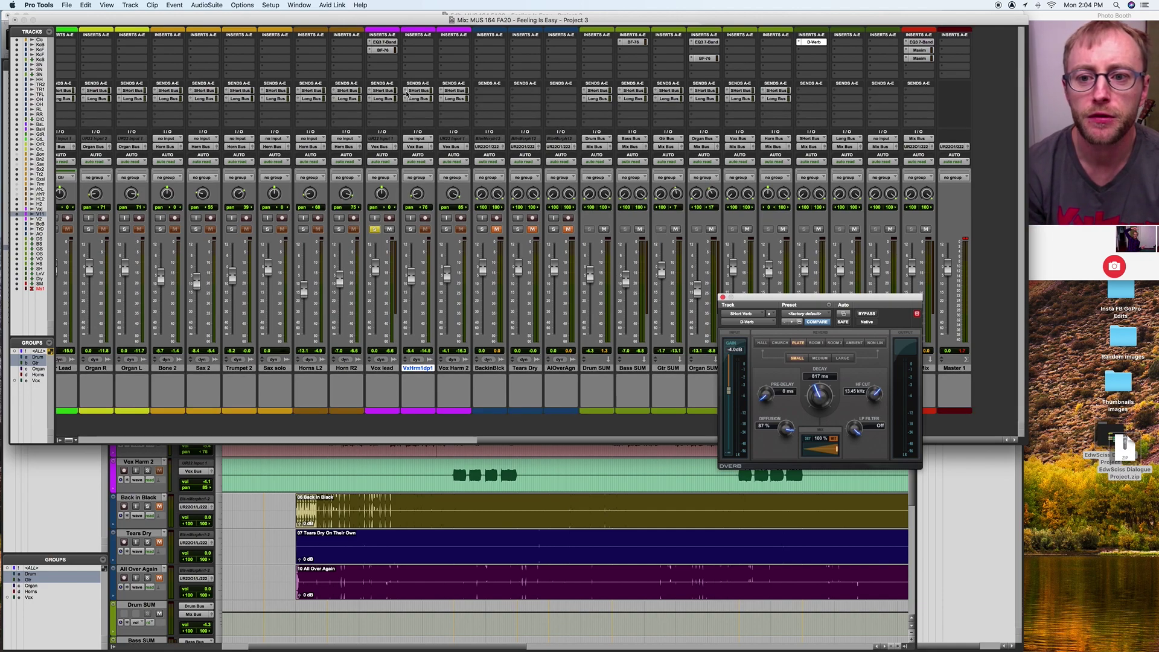
pyautogui.keyDown('super'); pyautogui.click(409, 93); pyautogui.keyUp('super')
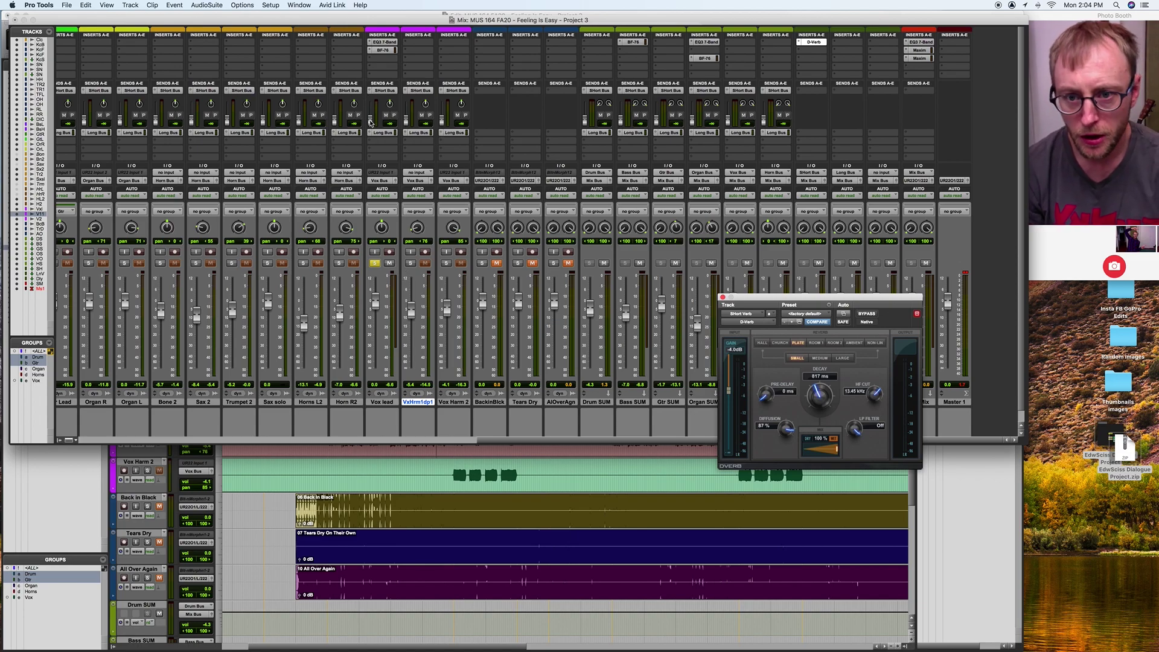
pyautogui.moveTo(829, 298); pyautogui.dragTo(923, 481)
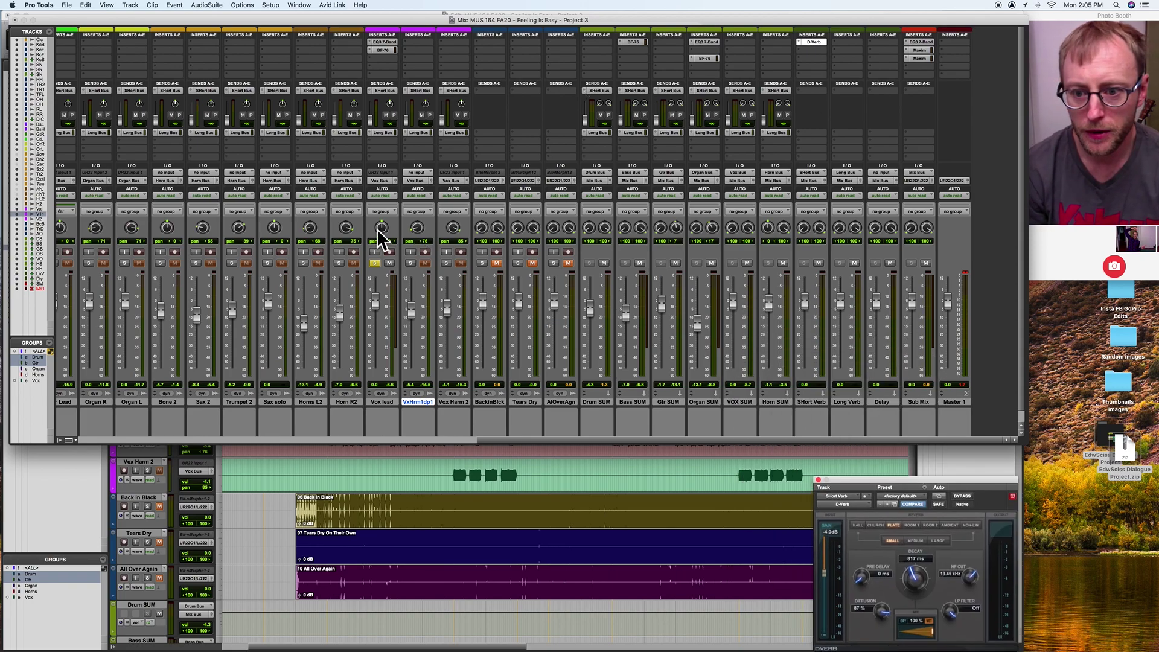
pyautogui.press('space')
pyautogui.moveTo(370, 123); pyautogui.dragTo(373, 108)
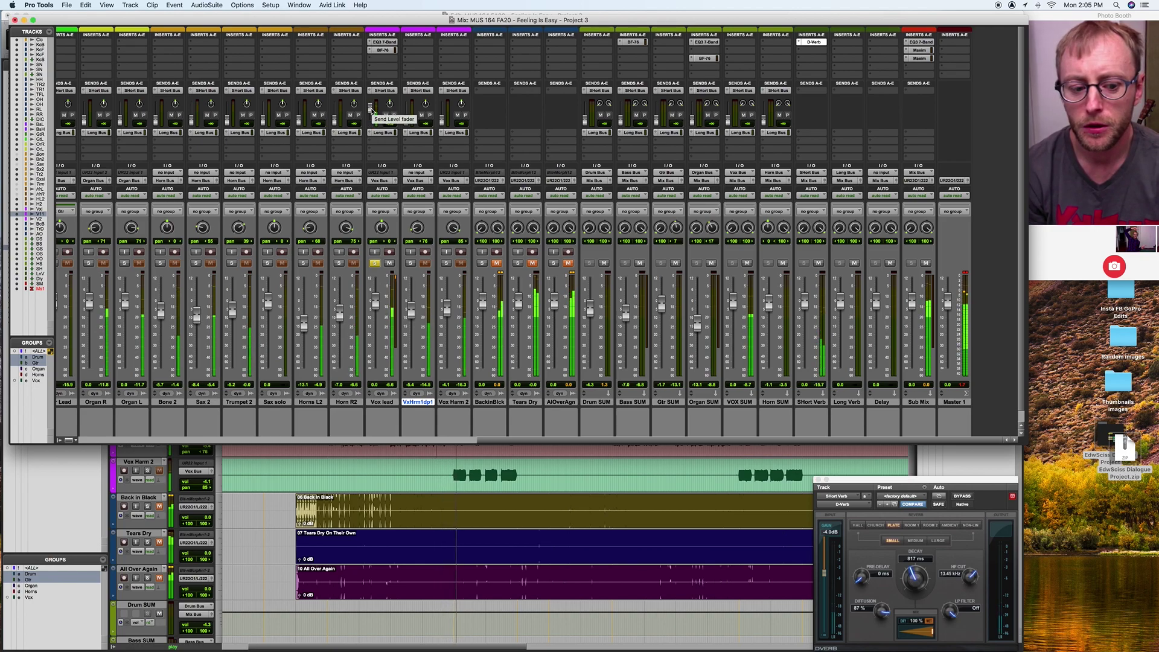
pyautogui.moveTo(922, 481); pyautogui.dragTo(741, 150)
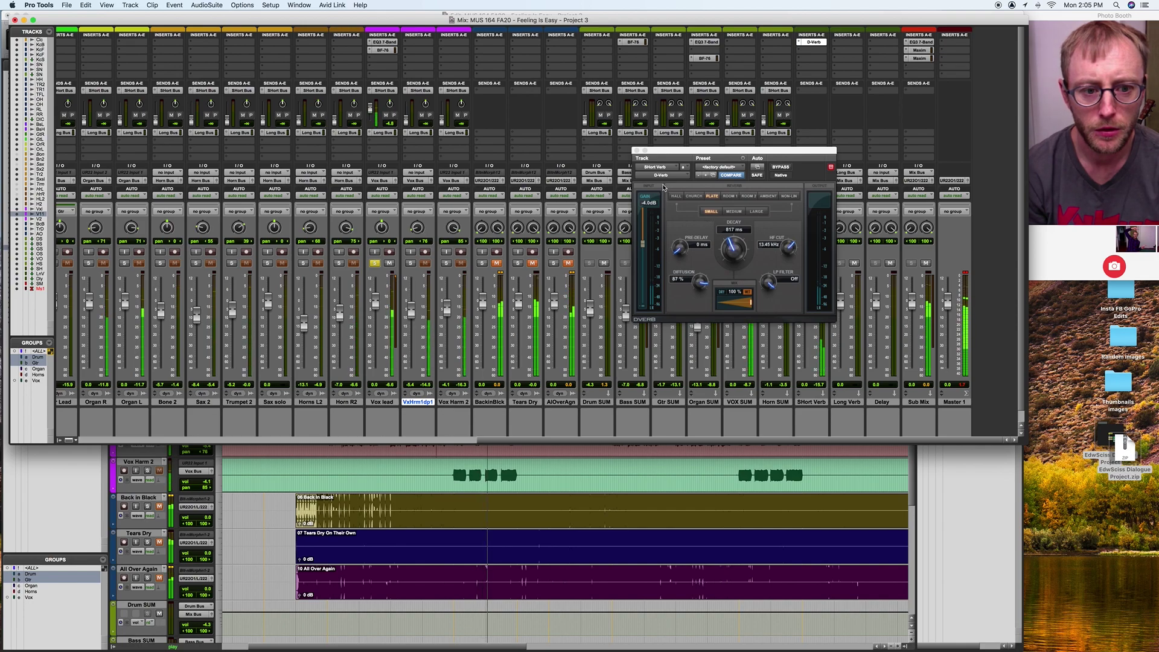
pyautogui.click(637, 150)
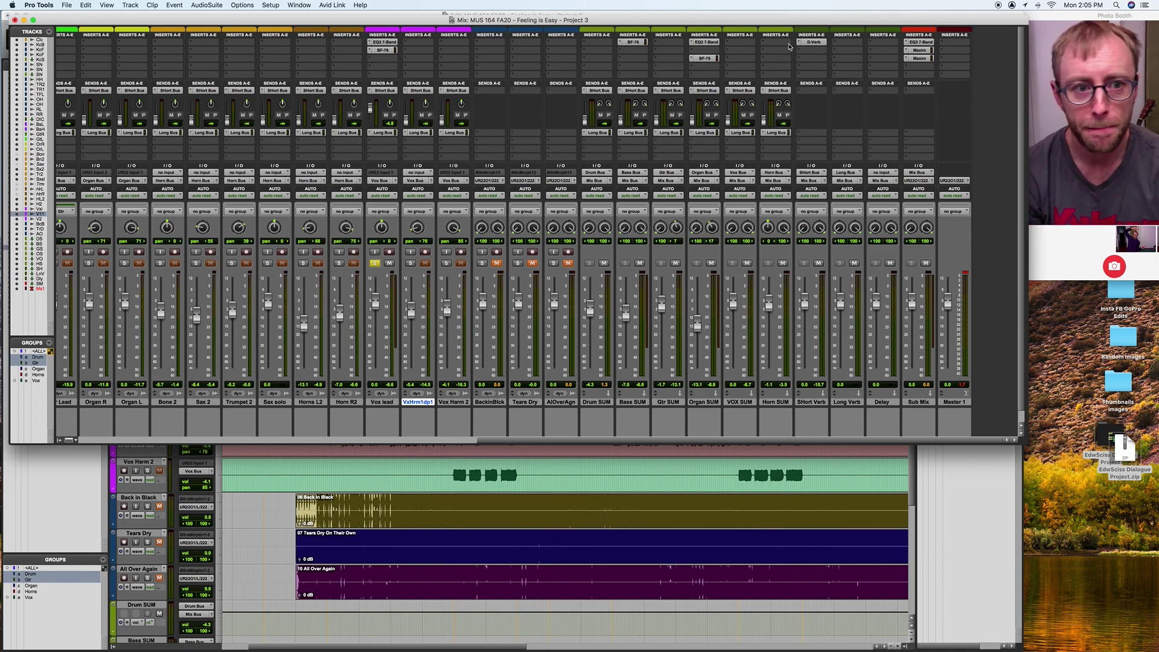
# Step: Insert the stereo RVerb plug-in in the first insert slot of the Long Verb track
pyautogui.click(845, 44)
pyautogui.moveTo(888, 44)
pyautogui.moveTo(931, 47)
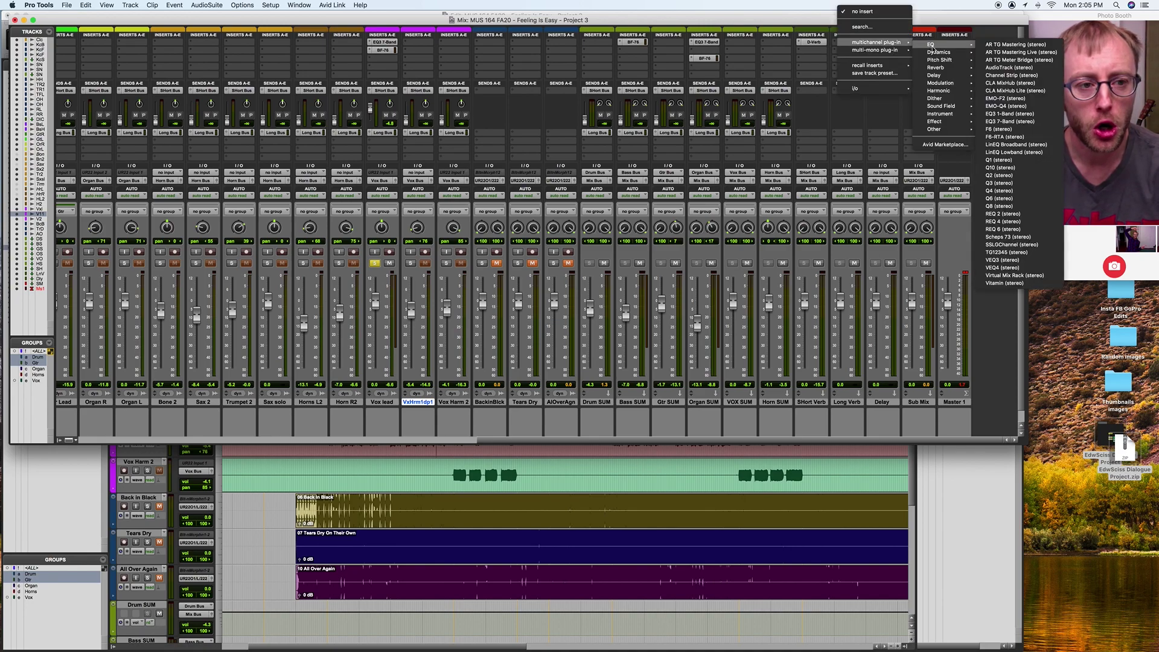
pyautogui.moveTo(939, 68)
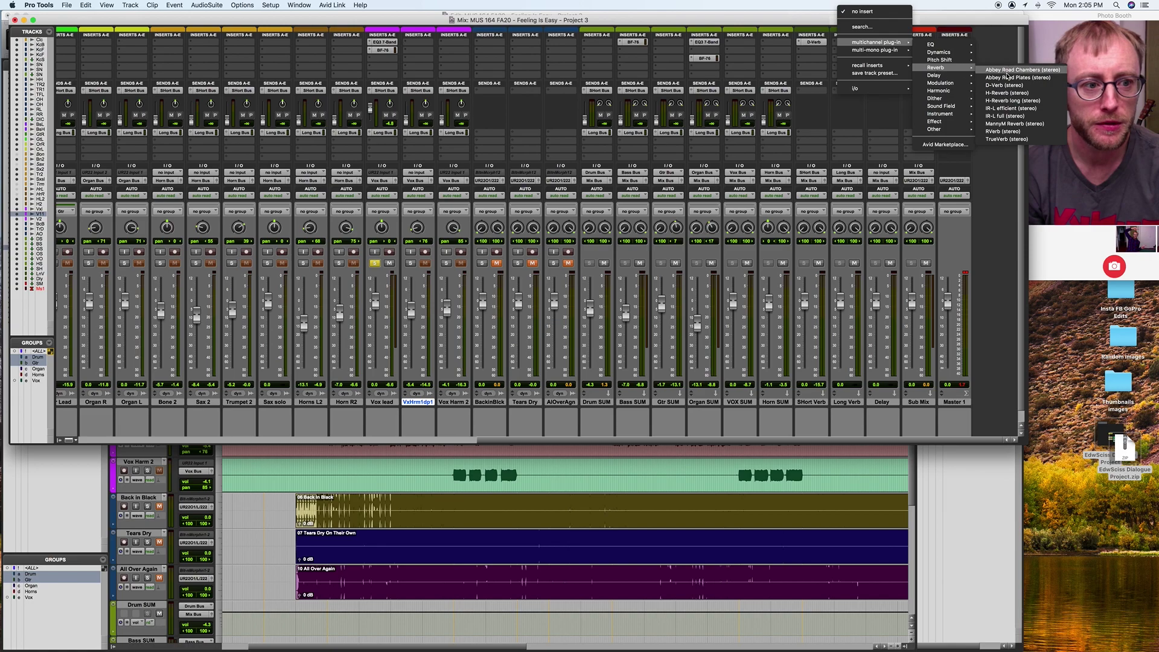
pyautogui.click(1000, 132)
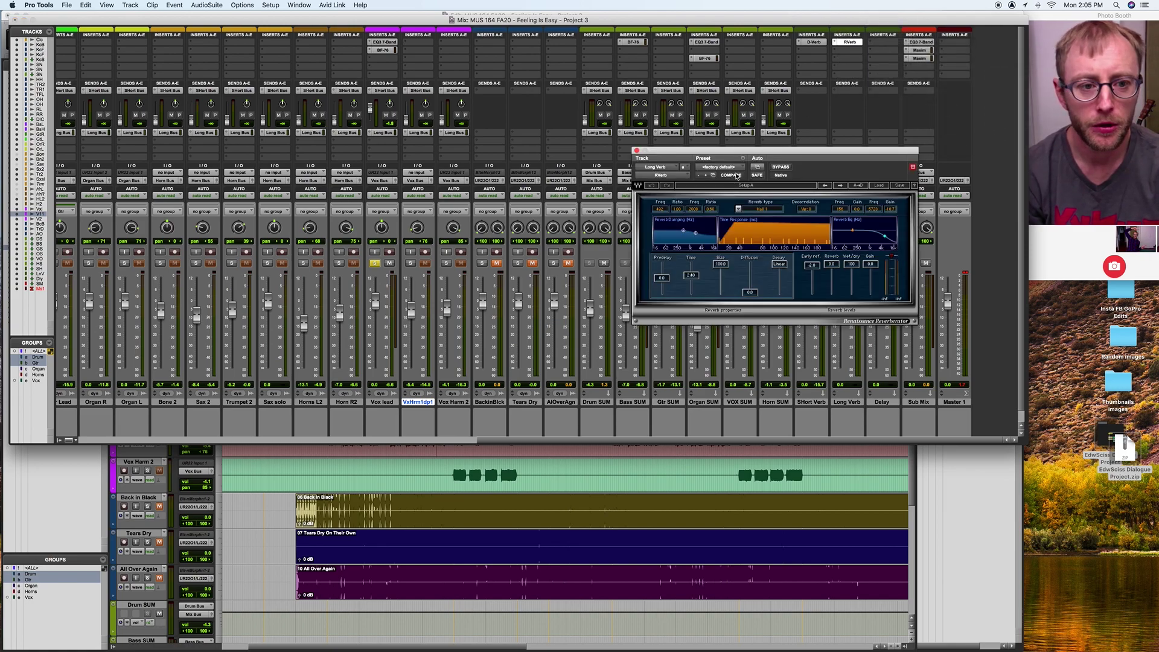
# Step: Replace RVerb with stereo D-Verb on the Long Verb track and choose the Room 2 algorithm
pyautogui.click(832, 45)
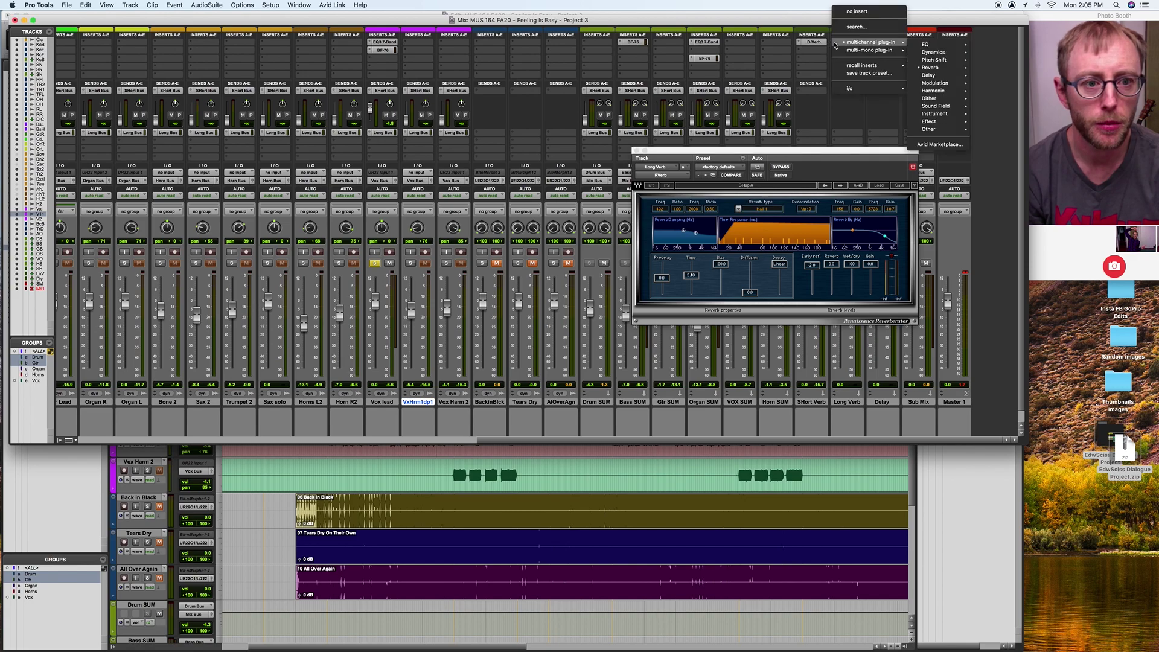
pyautogui.moveTo(933, 68)
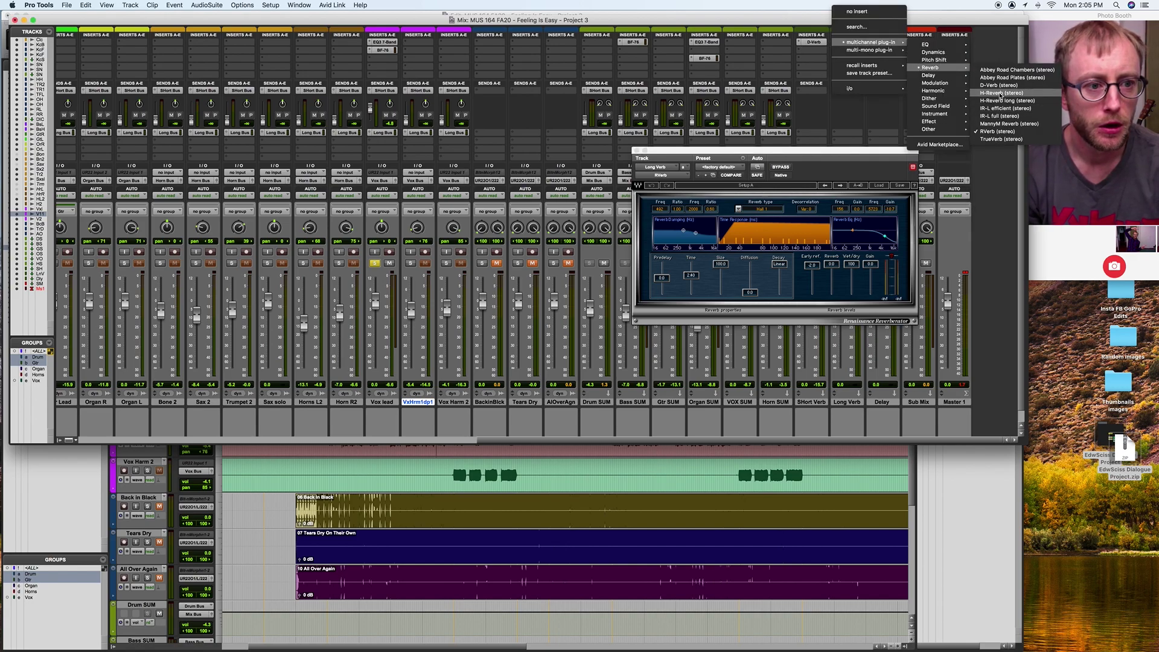
pyautogui.click(1000, 85)
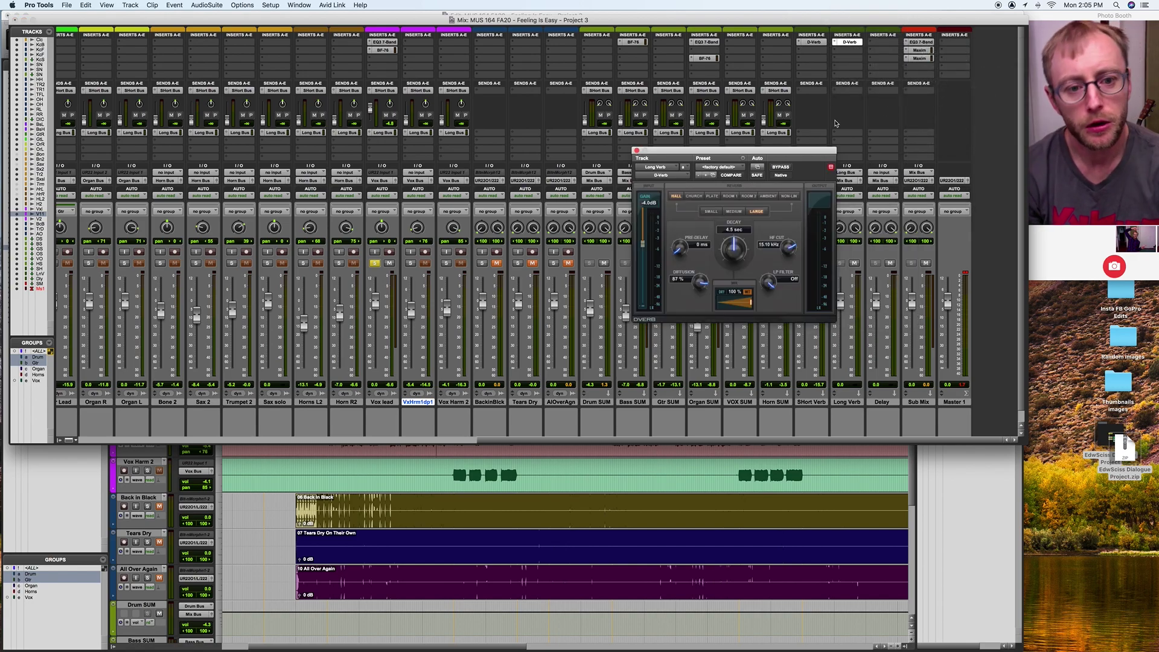
pyautogui.click(747, 197)
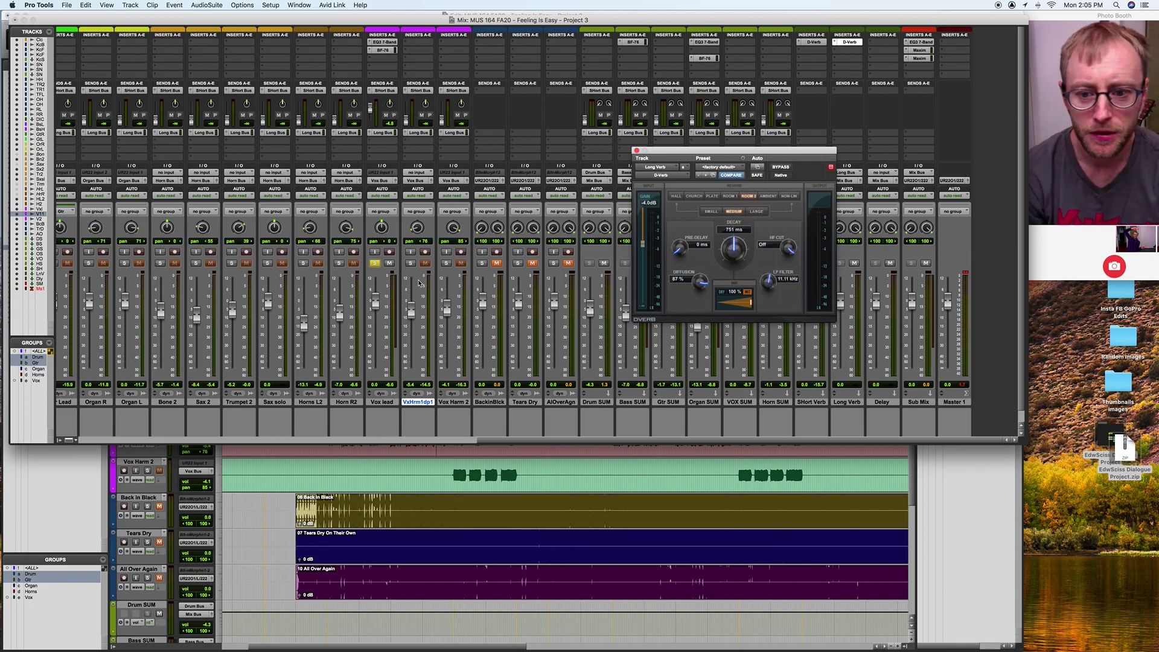
# Step: Expand the Long Bus send controls and raise Vox lead's Long Bus send to about +0.3 dB
pyautogui.click(370, 133)
pyautogui.moveTo(370, 164); pyautogui.dragTo(372, 149)
# Step: Set the Long Verb D-Verb to Large size, Room 1 algorithm and an HF Cut of about 10.64 kHz during playback
pyautogui.click(756, 212)
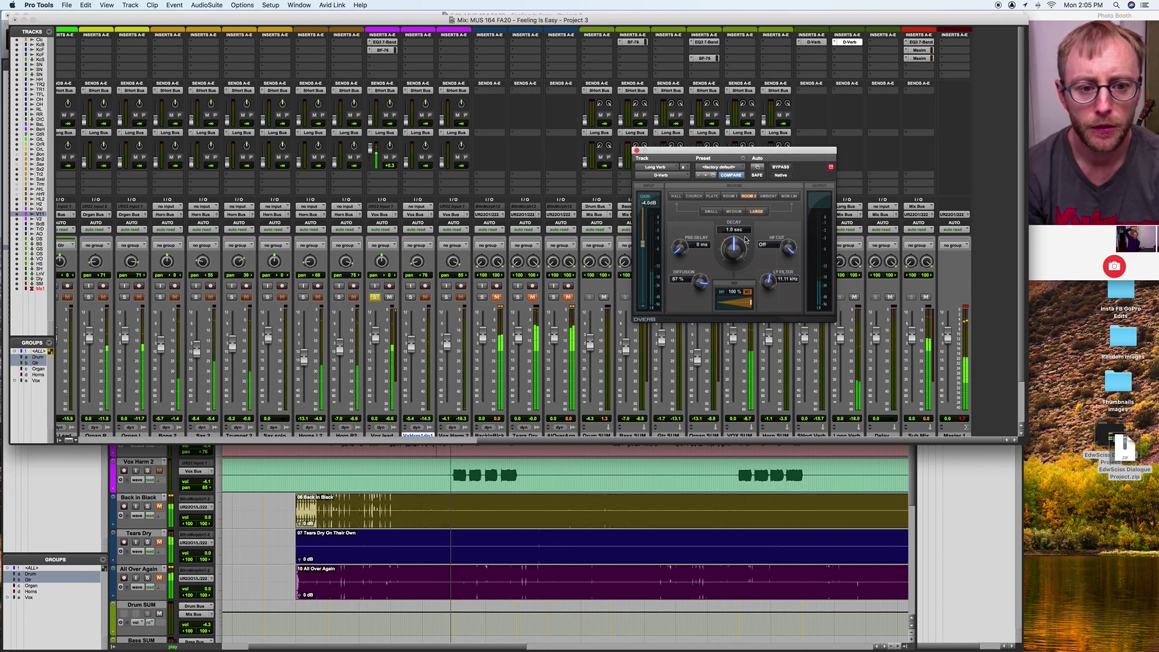
pyautogui.click(730, 196)
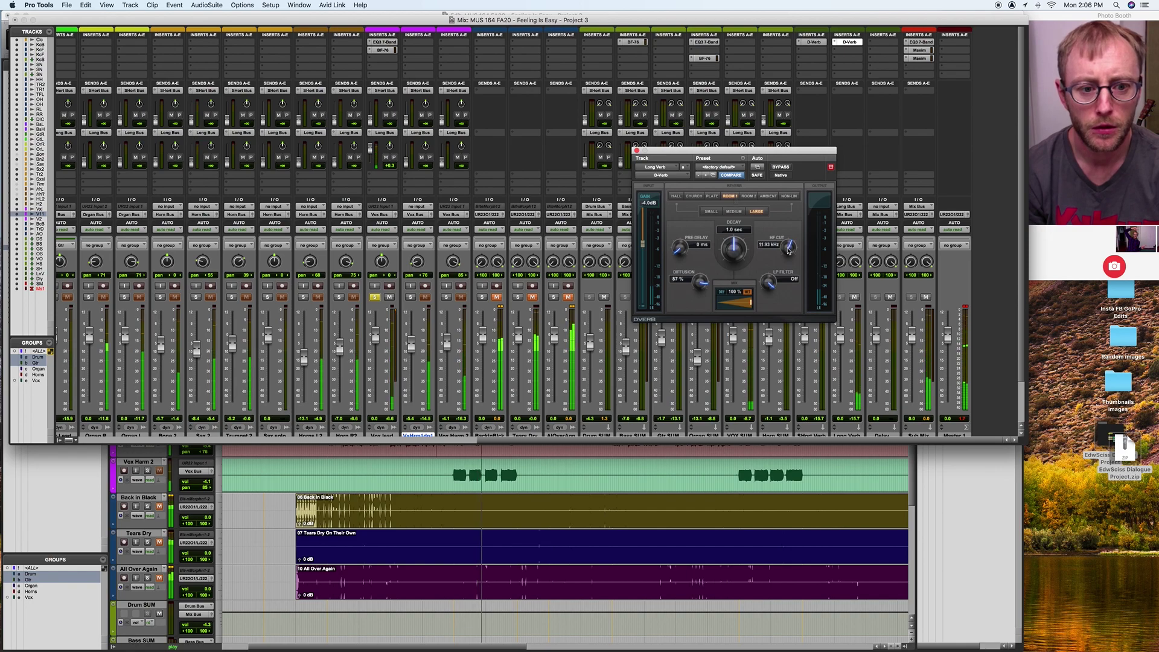
pyautogui.moveTo(788, 256); pyautogui.dragTo(788, 252)
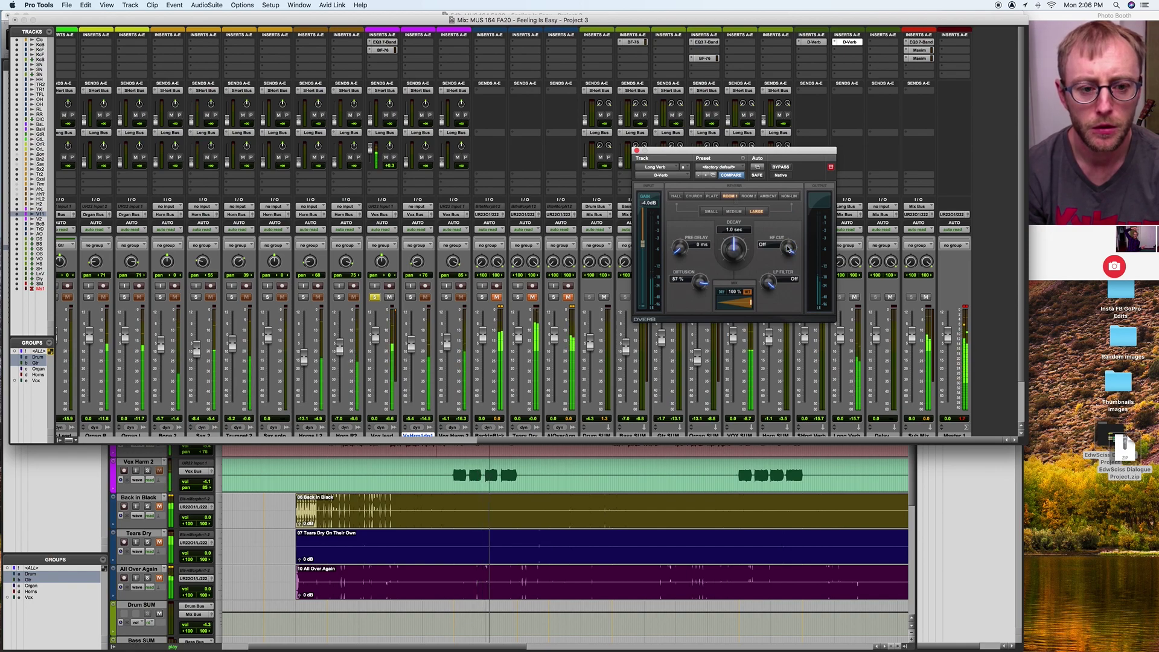
pyautogui.moveTo(791, 204)
pyautogui.mouseDown()
pyautogui.moveTo(795, 313)
pyautogui.moveTo(786, 197)
pyautogui.mouseUp()
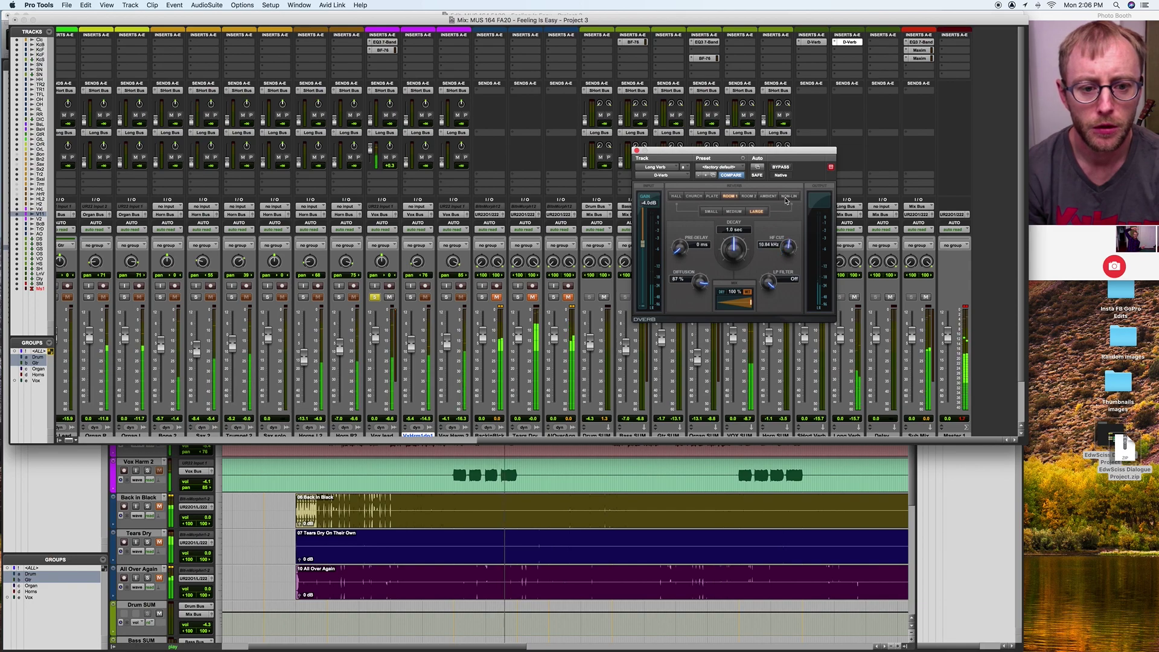
pyautogui.press('space')
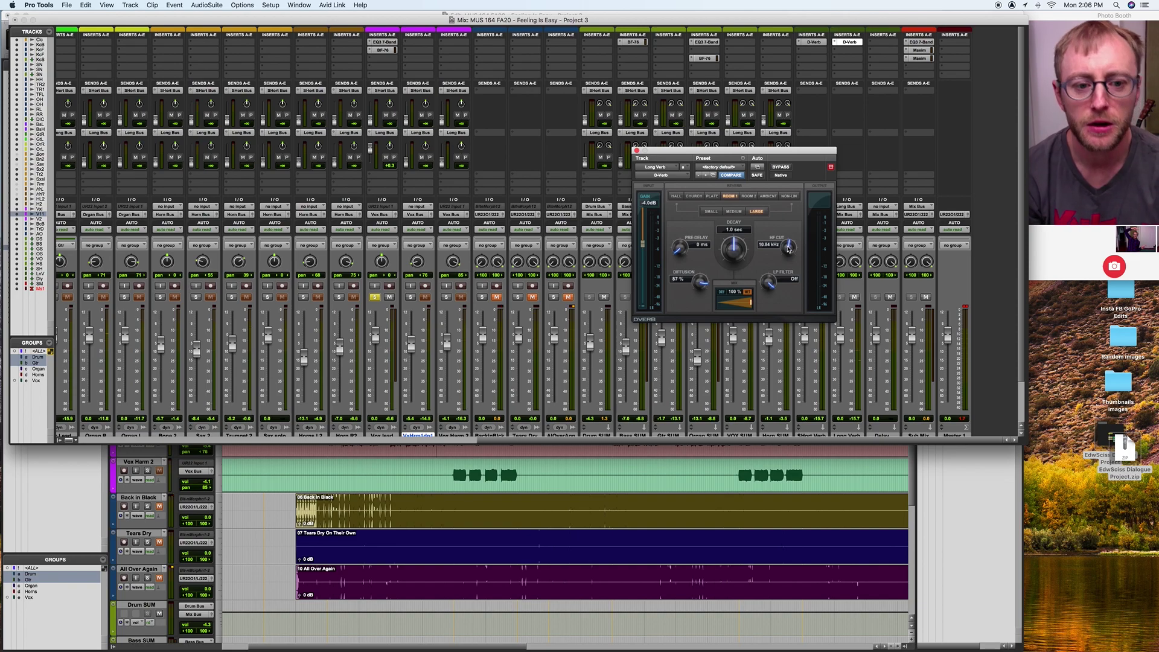
# Step: Lower the Long Verb D-Verb's HF Cut to about 2.93 kHz and close the plug-in window
pyautogui.press('space')
pyautogui.moveTo(787, 249); pyautogui.dragTo(787, 302)
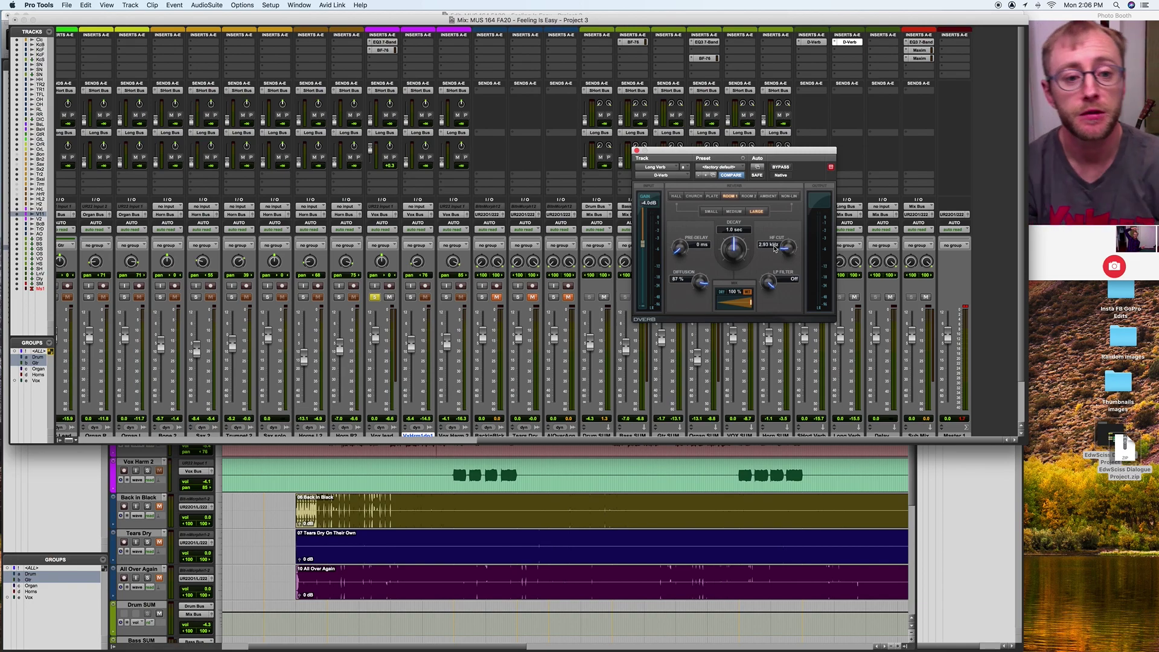
pyautogui.click(637, 151)
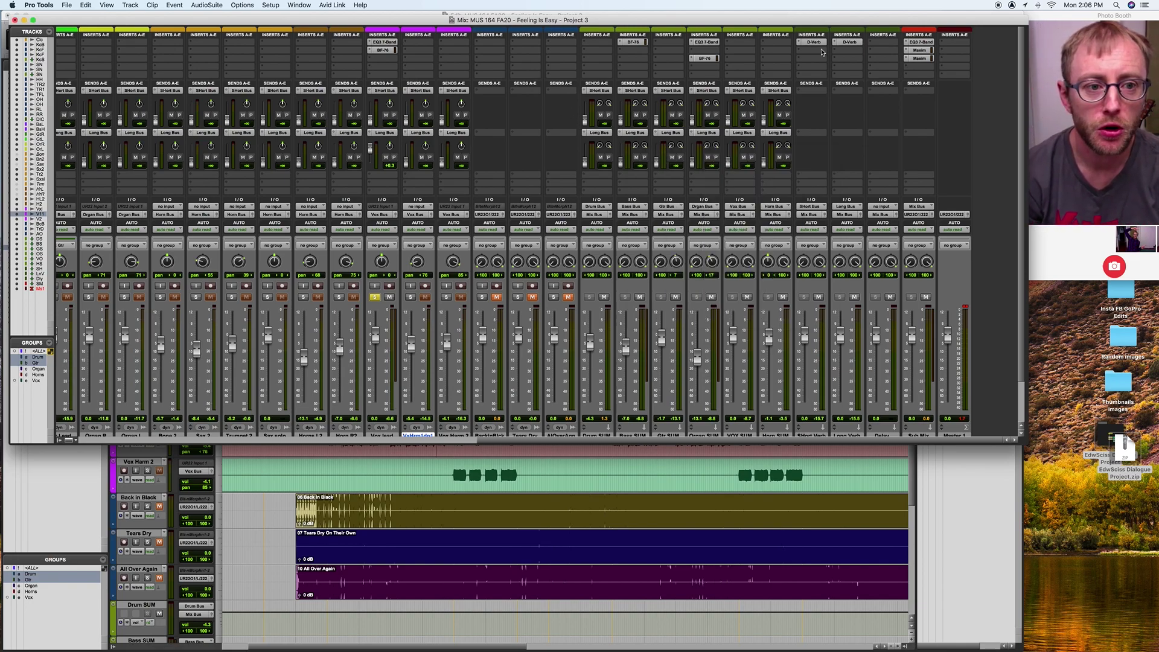
# Step: Try a stereo EQ3 7-Band ahead of D-Verb on the Long Verb track, cutting the high frequencies
pyautogui.moveTo(850, 51); pyautogui.dragTo(851, 51)
pyautogui.click(838, 43)
pyautogui.moveTo(875, 42)
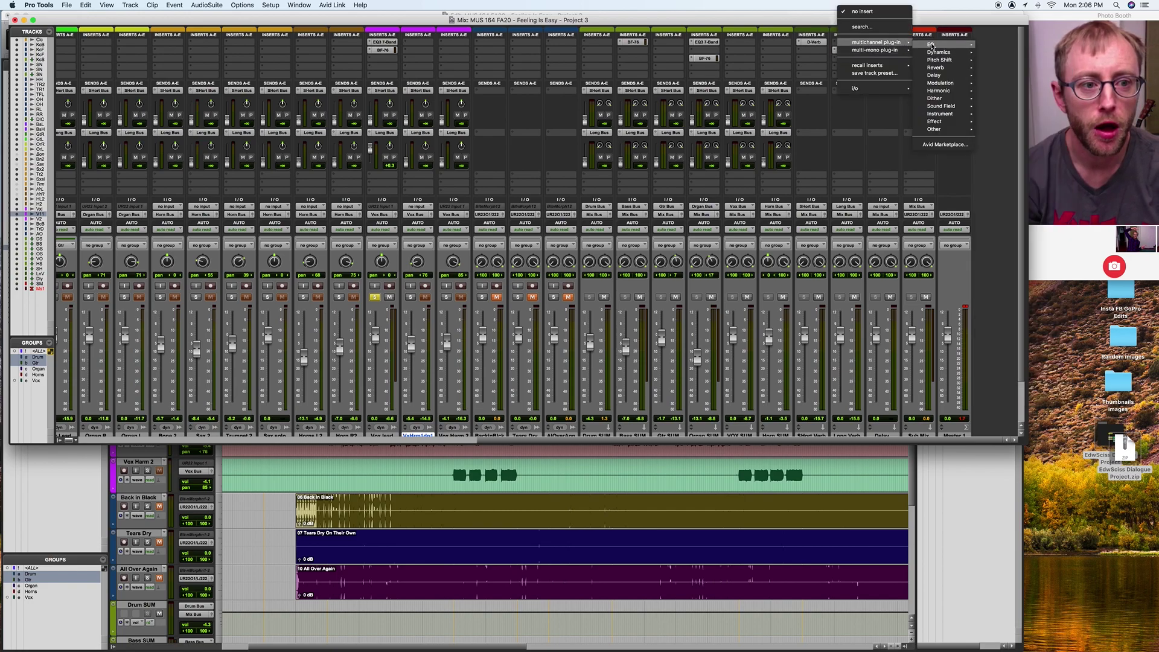
pyautogui.moveTo(931, 46)
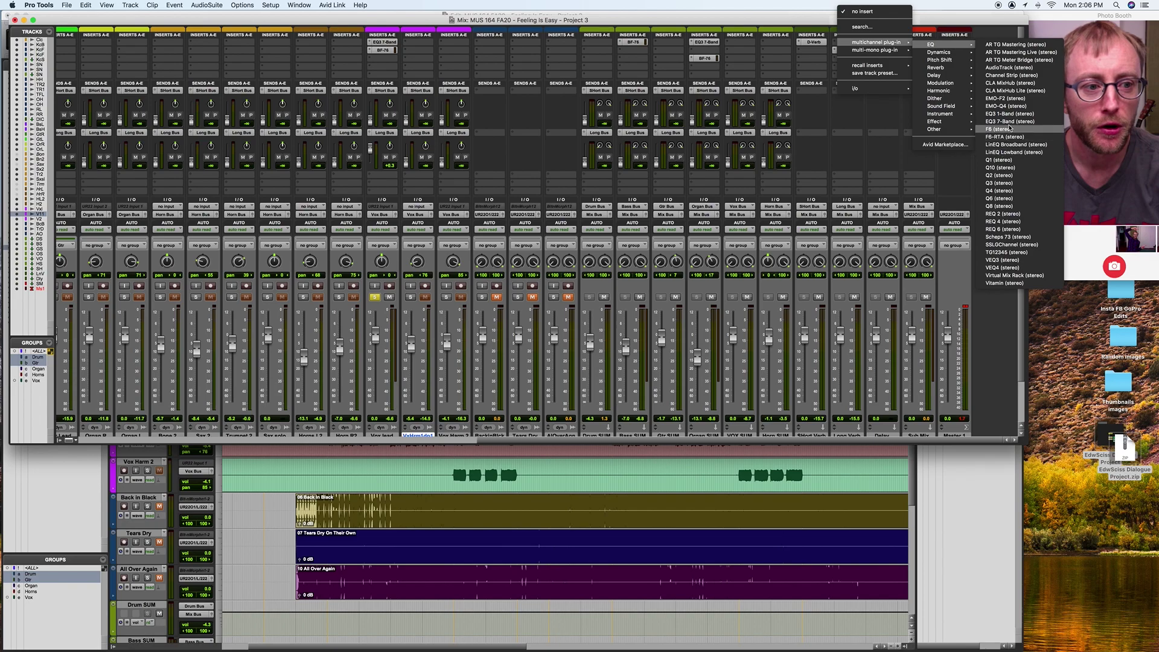
pyautogui.click(1008, 121)
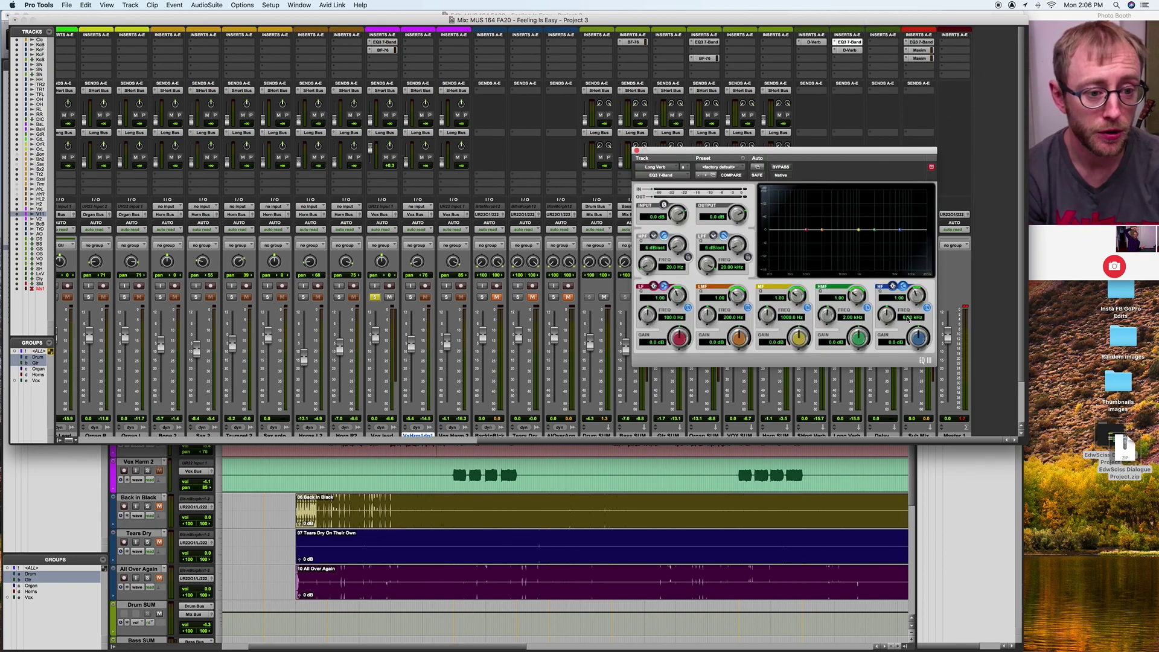
pyautogui.moveTo(899, 230); pyautogui.dragTo(864, 241)
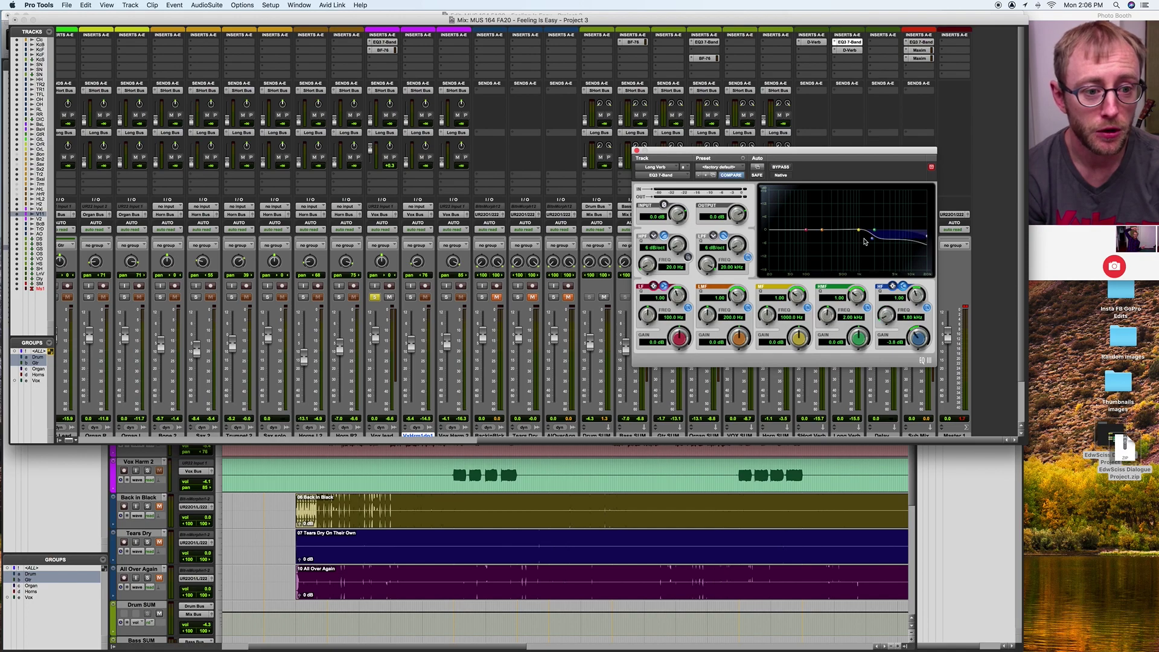
pyautogui.click(635, 150)
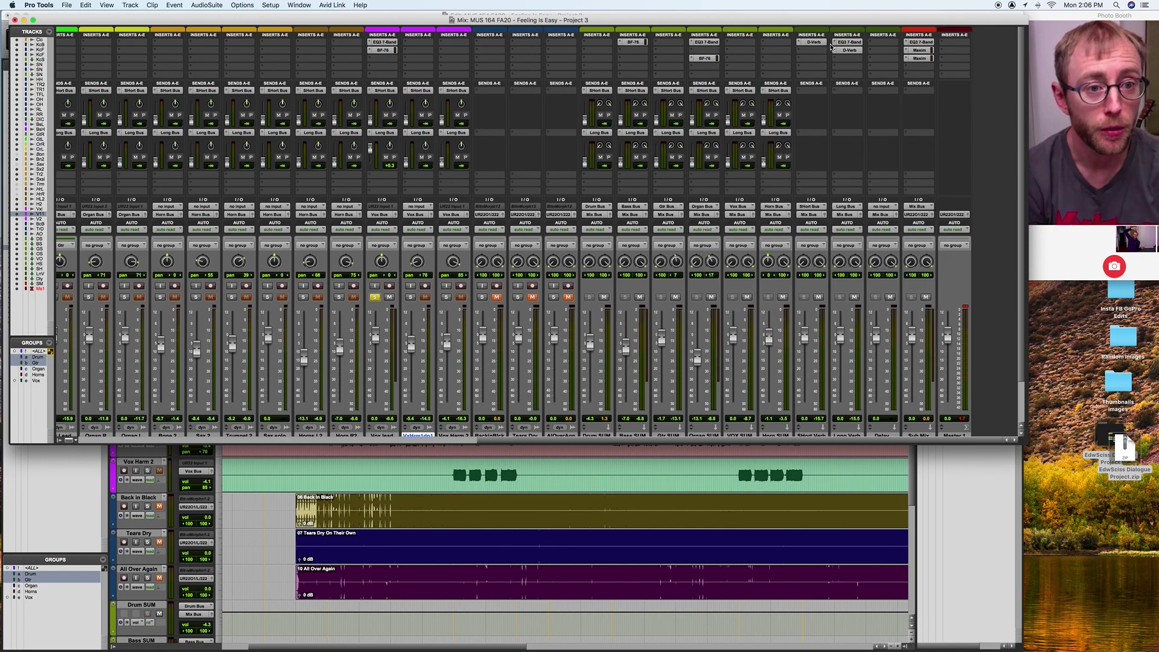
# Step: Remove the EQ3 7-Band from the Long Verb track and move D-Verb back to the first insert slot
pyautogui.click(839, 42)
pyautogui.click(860, 18)
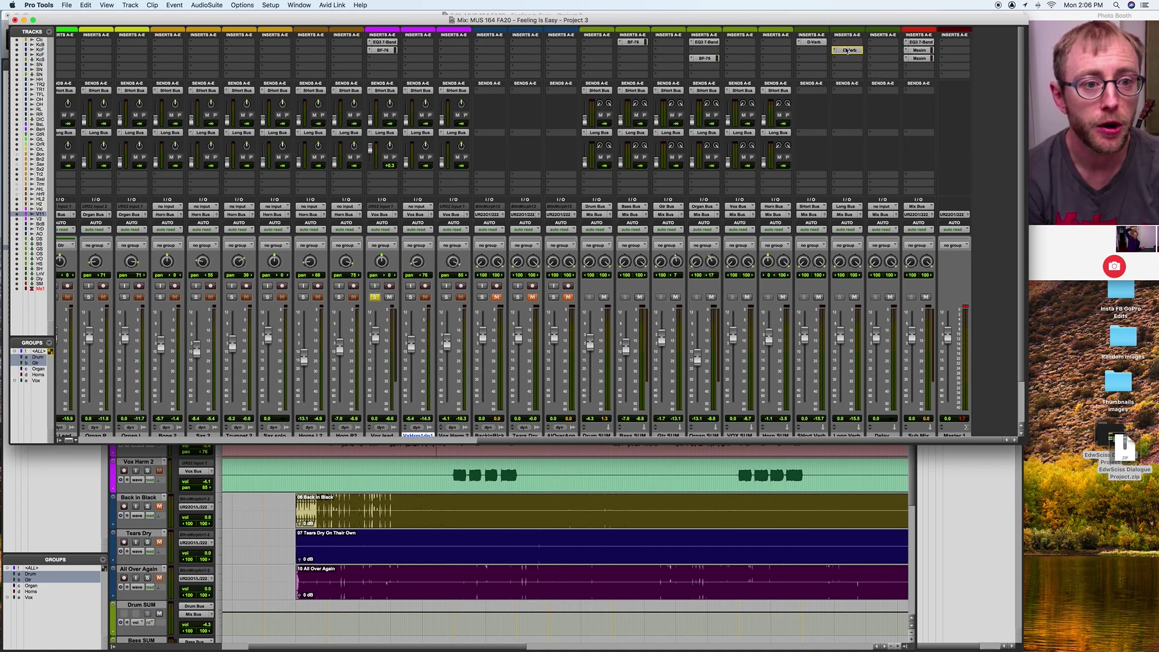
pyautogui.moveTo(850, 47); pyautogui.dragTo(848, 42)
# Step: Set Vox lead's Short Bus send to about -11.2 dB and Long Bus send to about -0.9 dB during playback, and unsolo the track
pyautogui.click(848, 42)
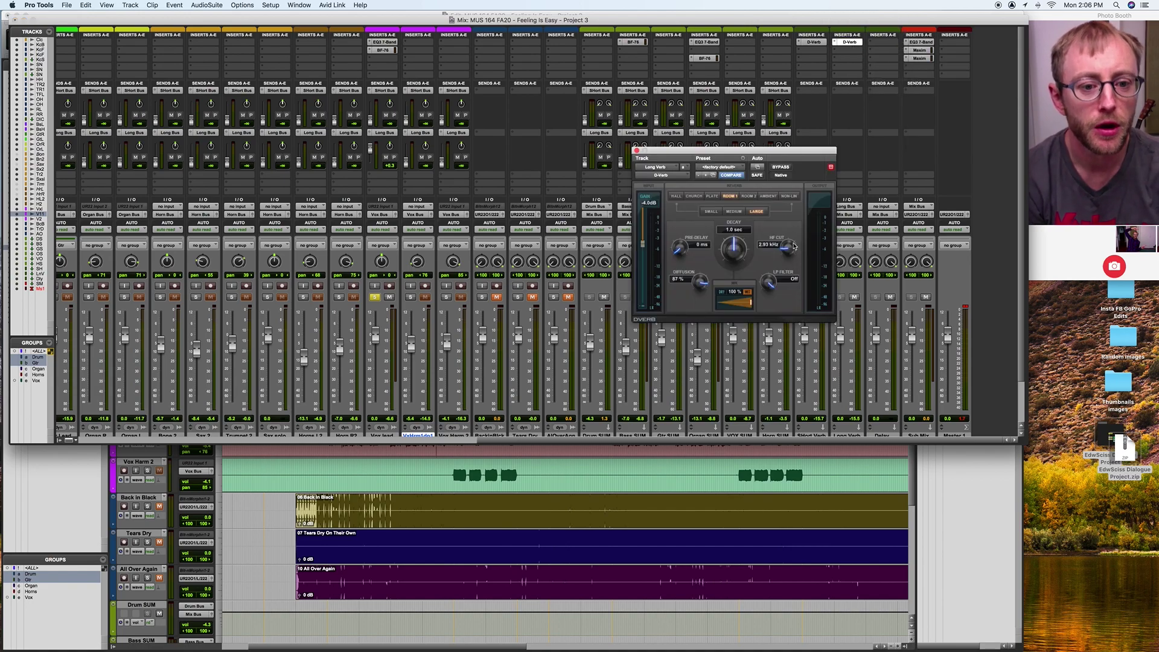
pyautogui.press('space')
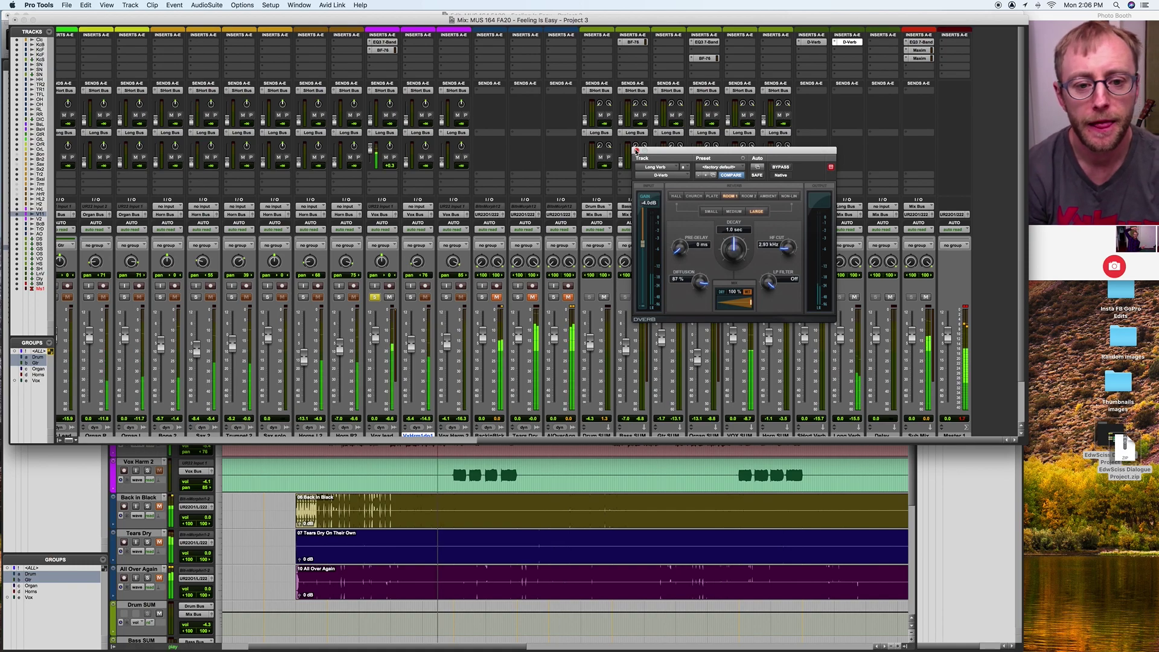
pyautogui.click(636, 151)
pyautogui.moveTo(371, 147); pyautogui.dragTo(375, 163)
pyautogui.moveTo(371, 124); pyautogui.dragTo(370, 114)
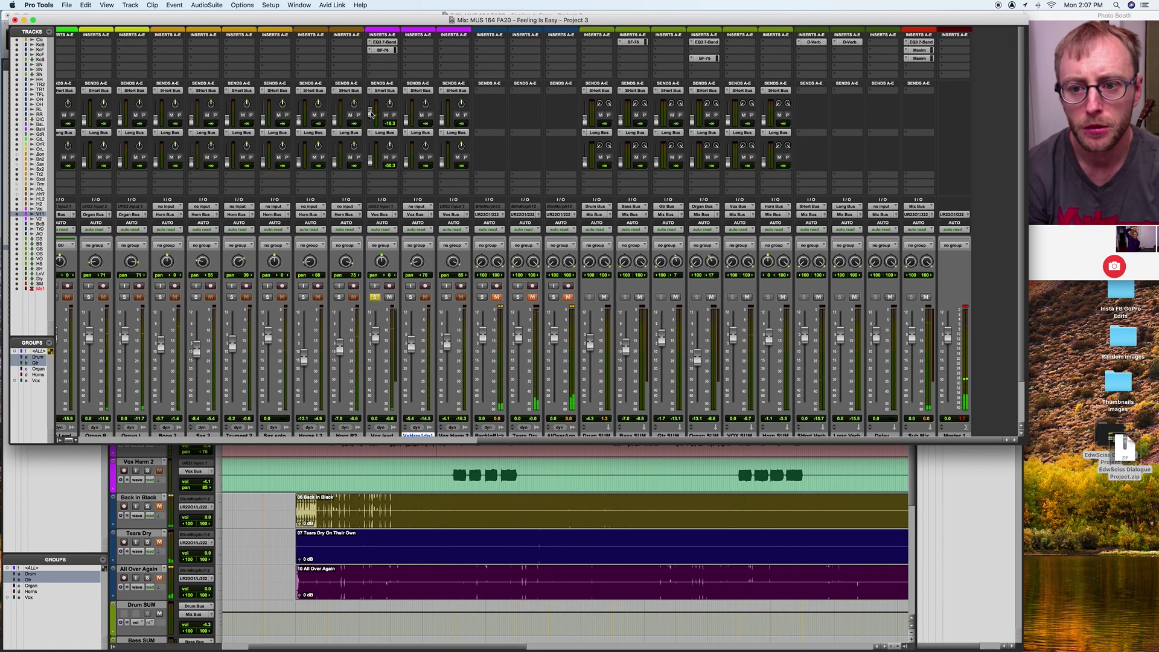
pyautogui.moveTo(370, 115); pyautogui.dragTo(371, 111)
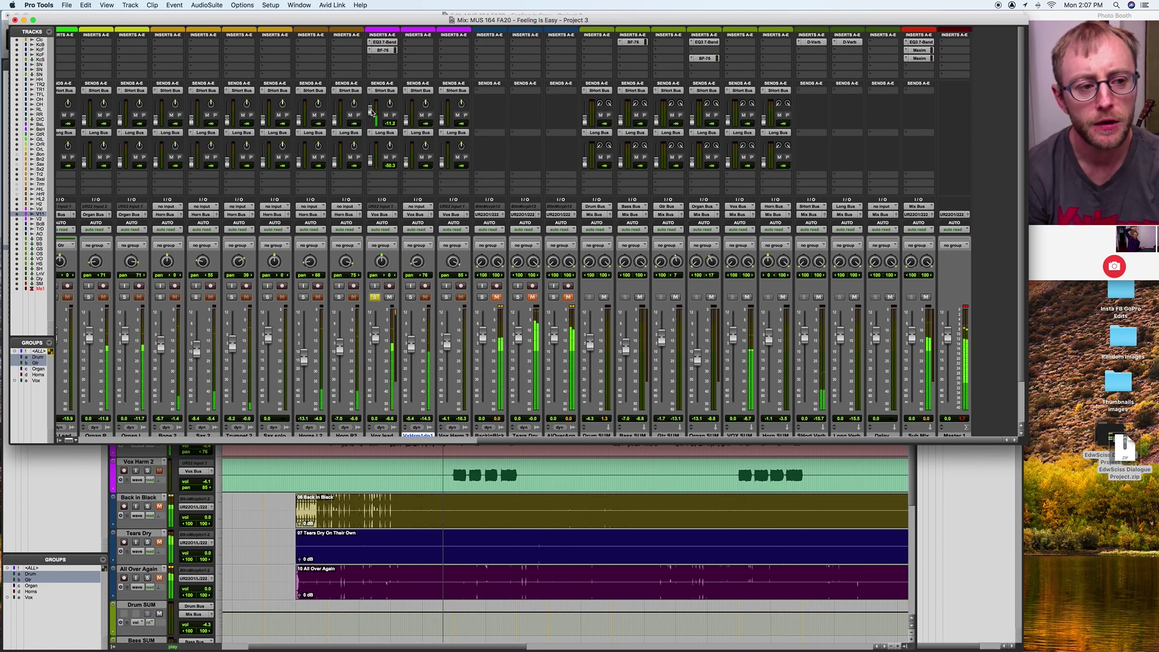
pyautogui.moveTo(371, 161); pyautogui.dragTo(372, 151)
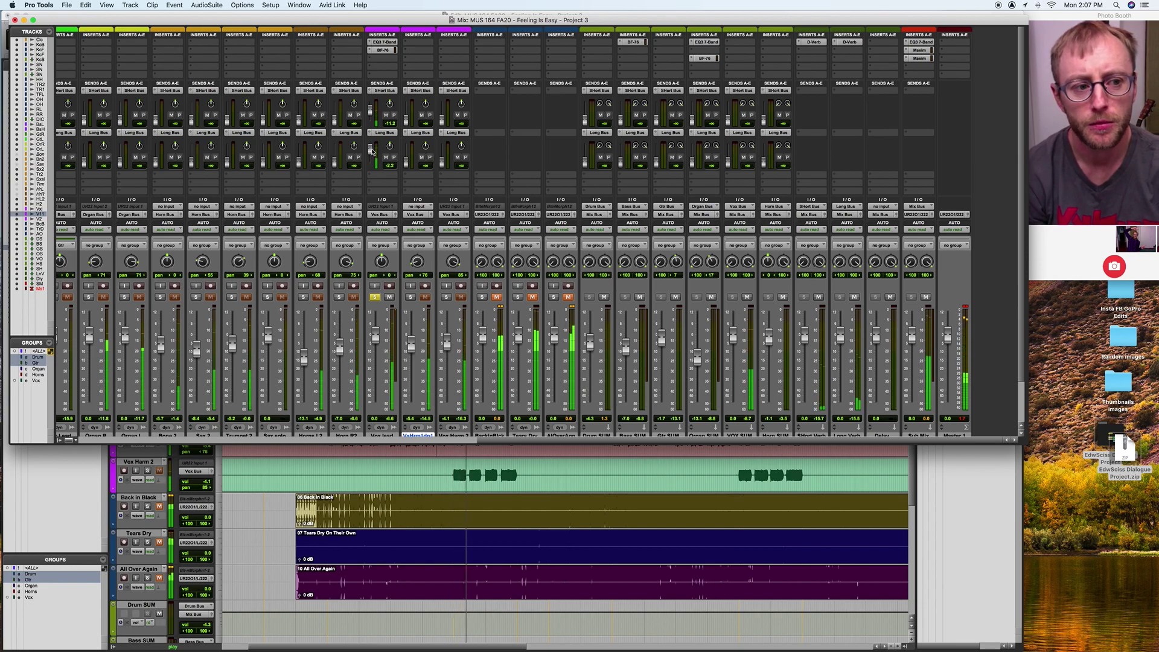
pyautogui.moveTo(372, 151); pyautogui.dragTo(372, 149)
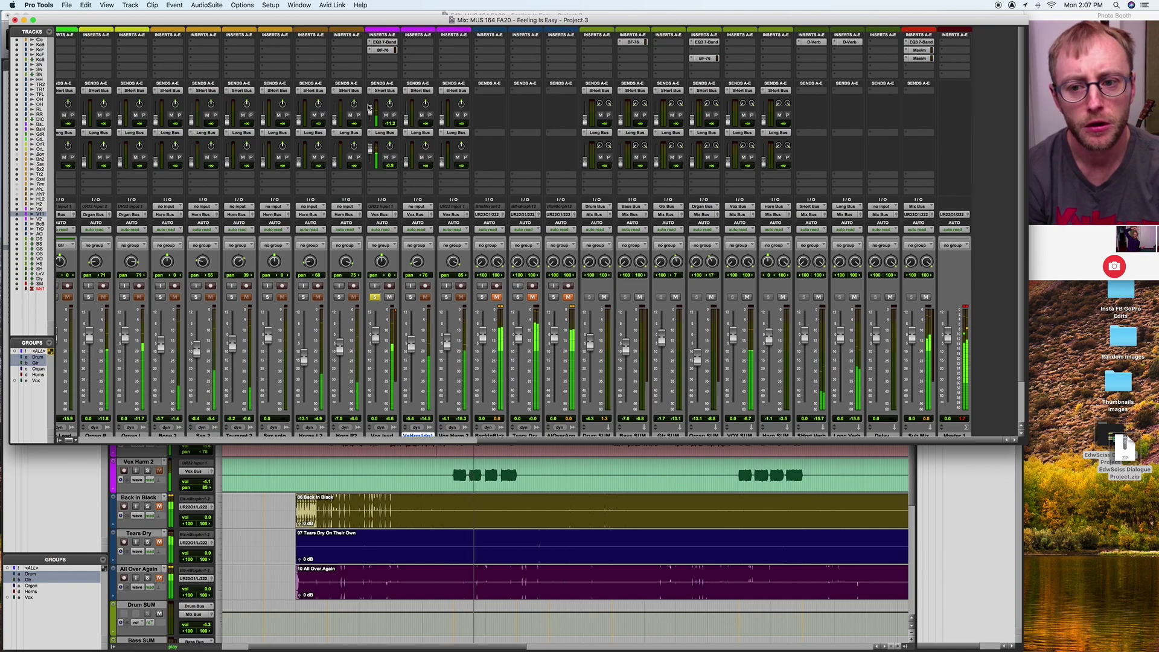
pyautogui.click(374, 297)
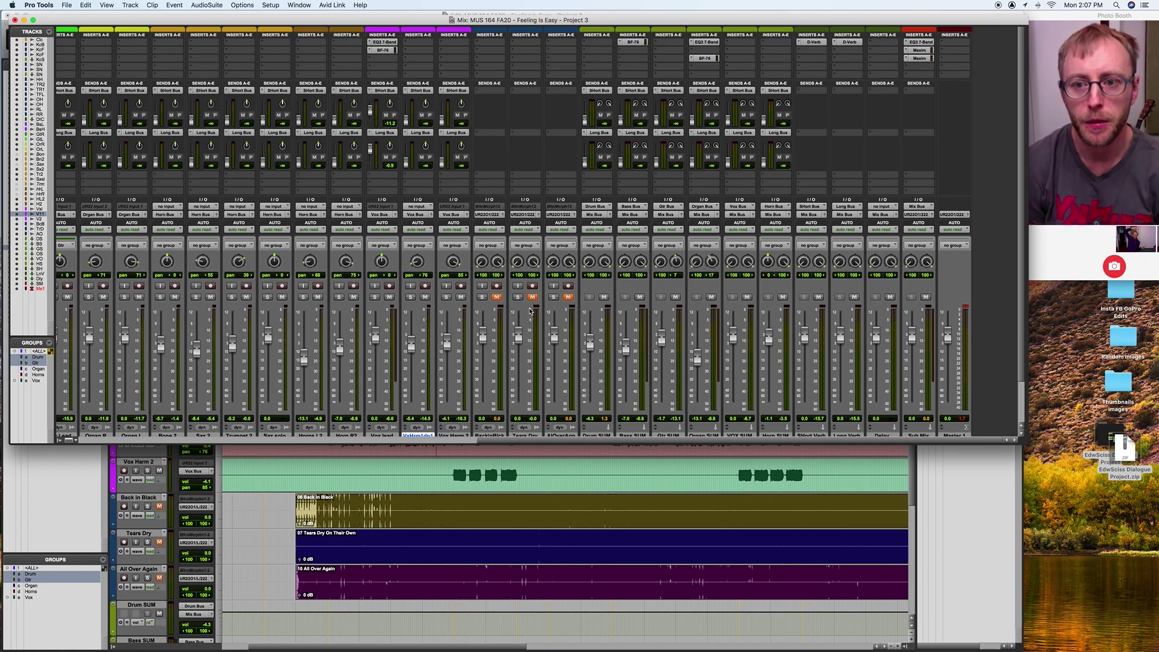
# Step: Turn off the Drum and Gtr mix groups and solo only the SNR.B and SNR.T tracks for playback
pyautogui.hscroll(-10, 530, 310)
pyautogui.scroll(-3, 530, 311)
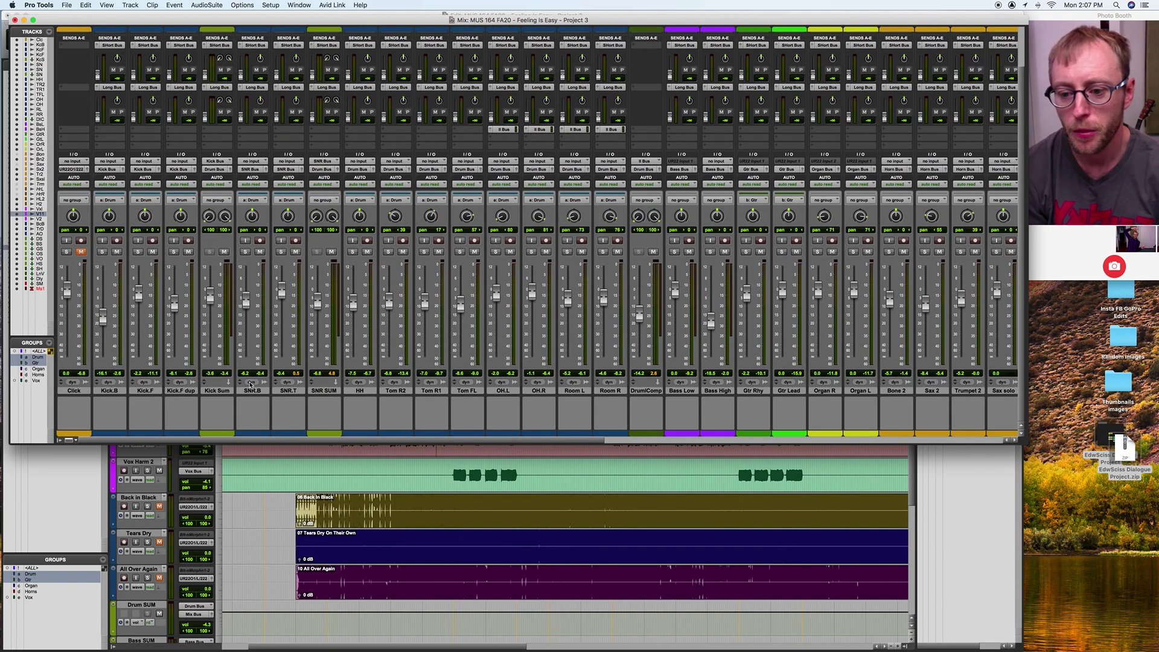
pyautogui.scroll(3, 344, 109)
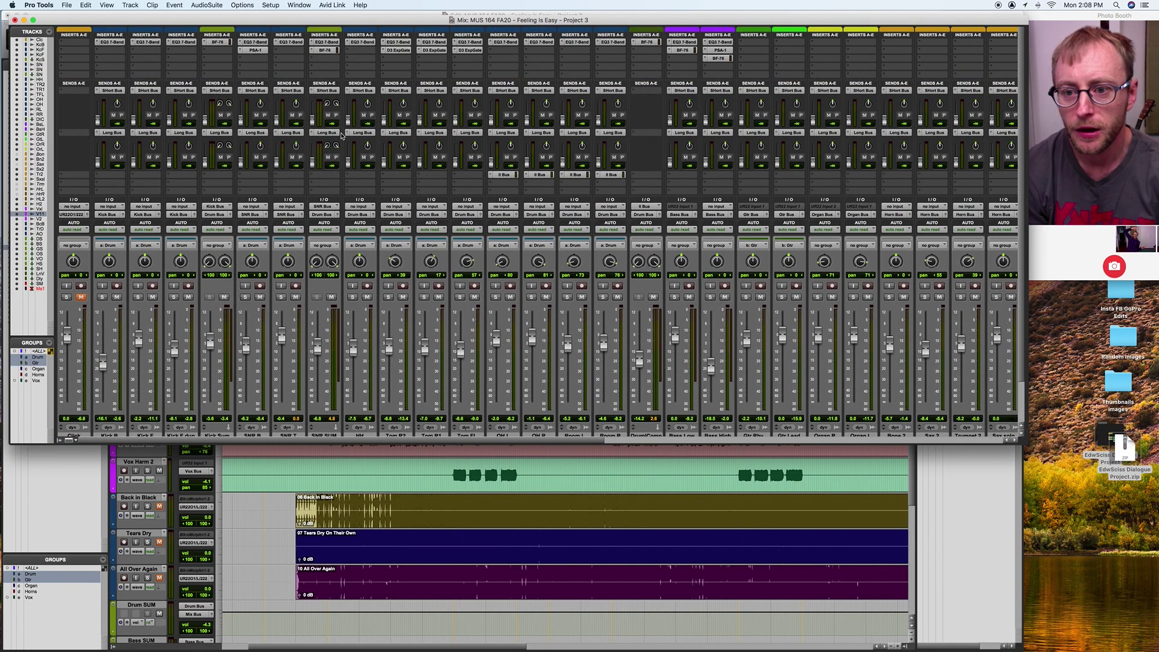
pyautogui.scroll(-3, 325, 380)
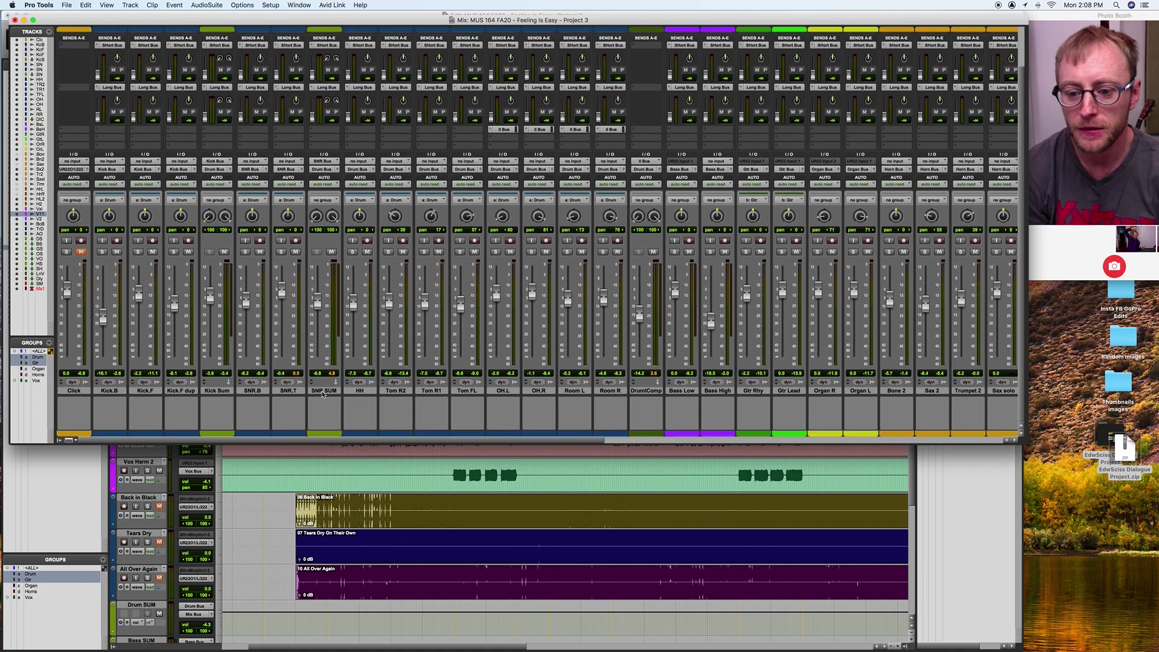
pyautogui.click(247, 252)
pyautogui.click(279, 252)
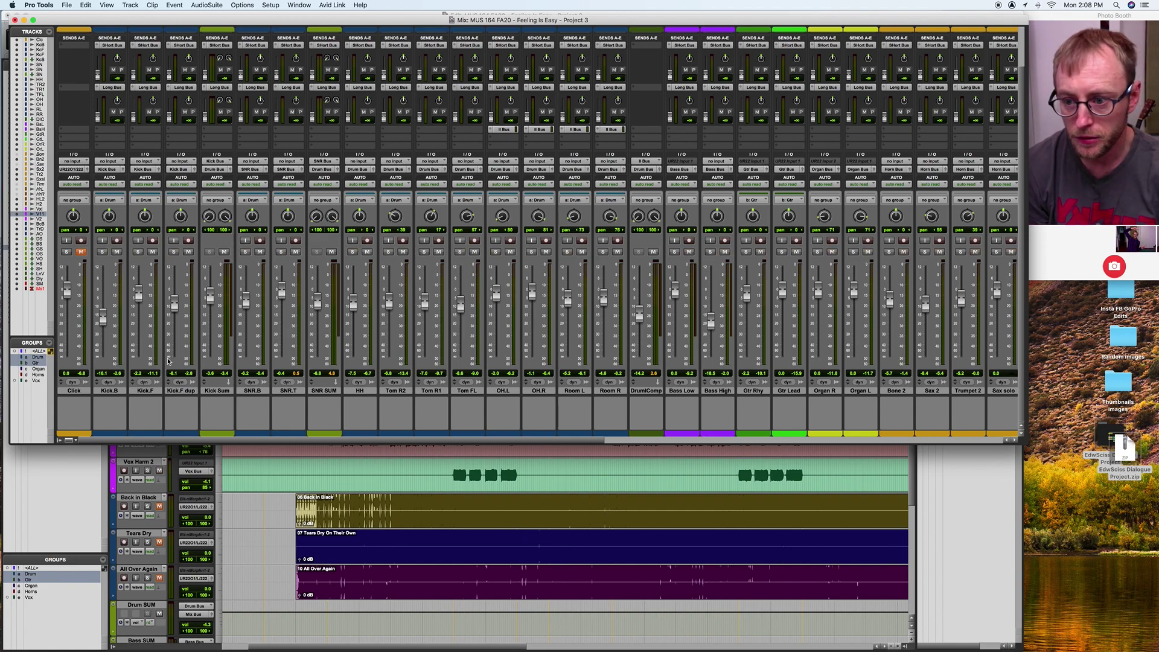
pyautogui.click(39, 357)
pyautogui.click(38, 363)
pyautogui.click(245, 252)
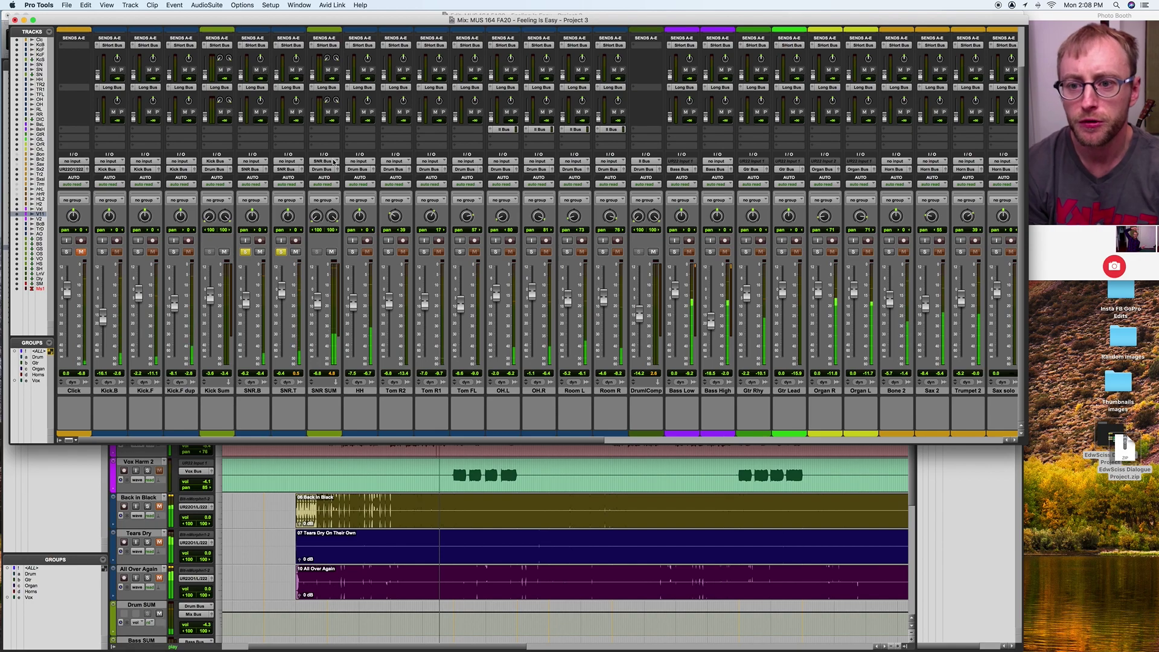
# Step: Set SNR SUM's Short Bus send to about -8.7 dB and Long Bus send to about -6.1 dB, and unsolo both snare tracks
pyautogui.scroll(3, 336, 259)
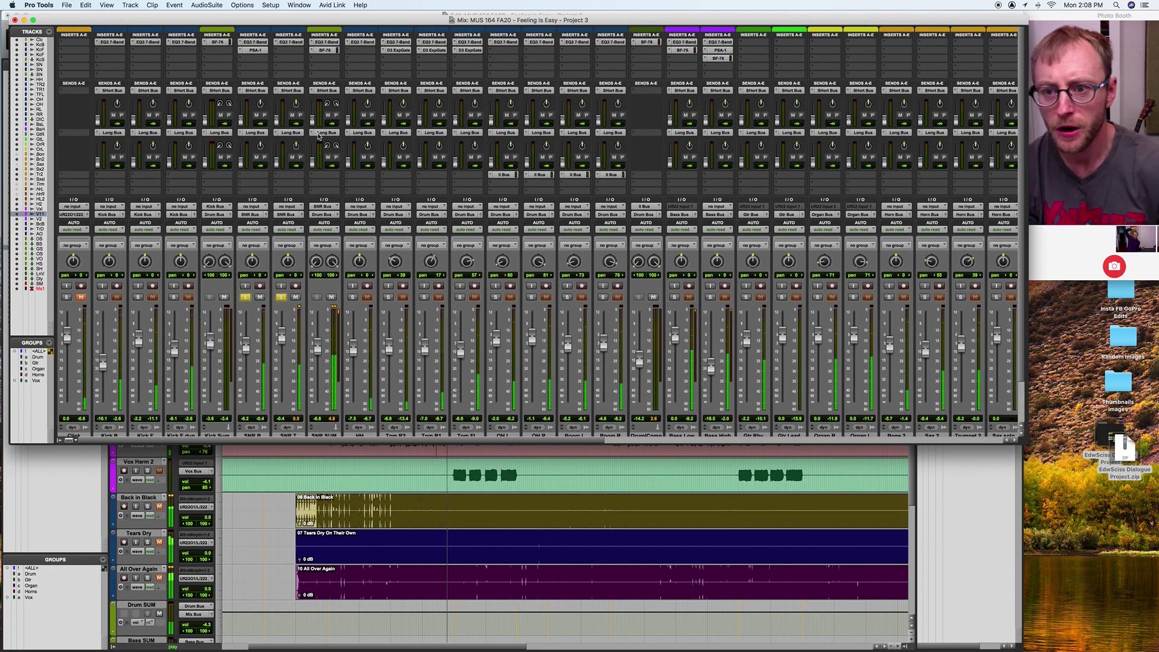
pyautogui.moveTo(315, 125); pyautogui.dragTo(315, 115)
pyautogui.moveTo(315, 164); pyautogui.dragTo(315, 151)
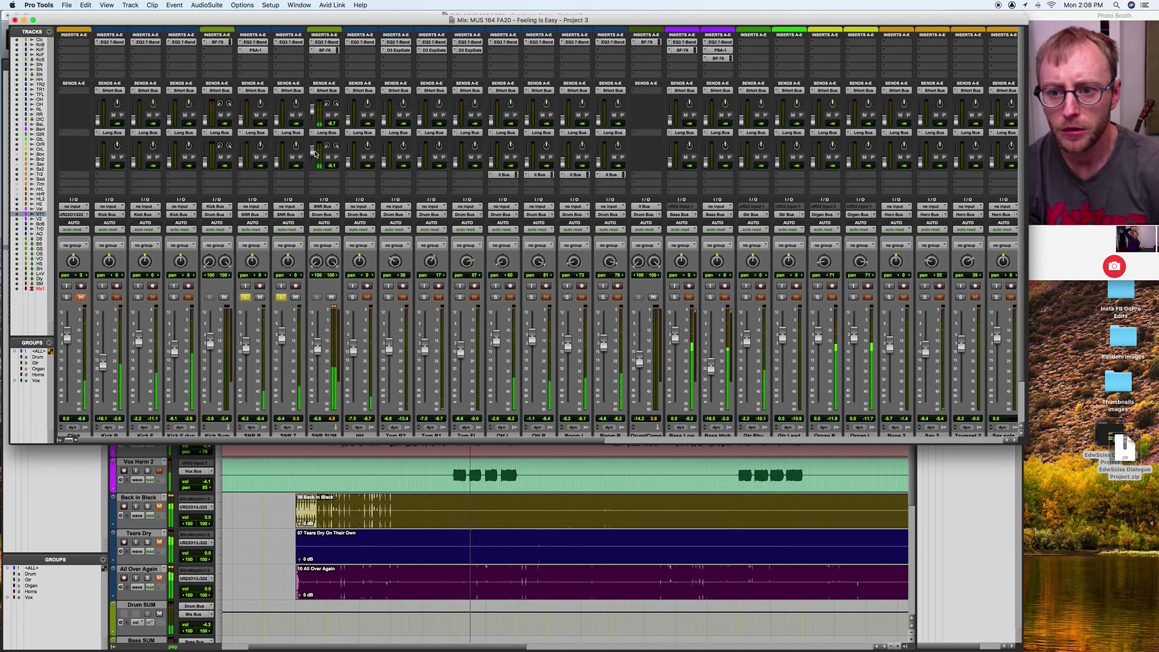
pyautogui.click(281, 297)
pyautogui.click(246, 297)
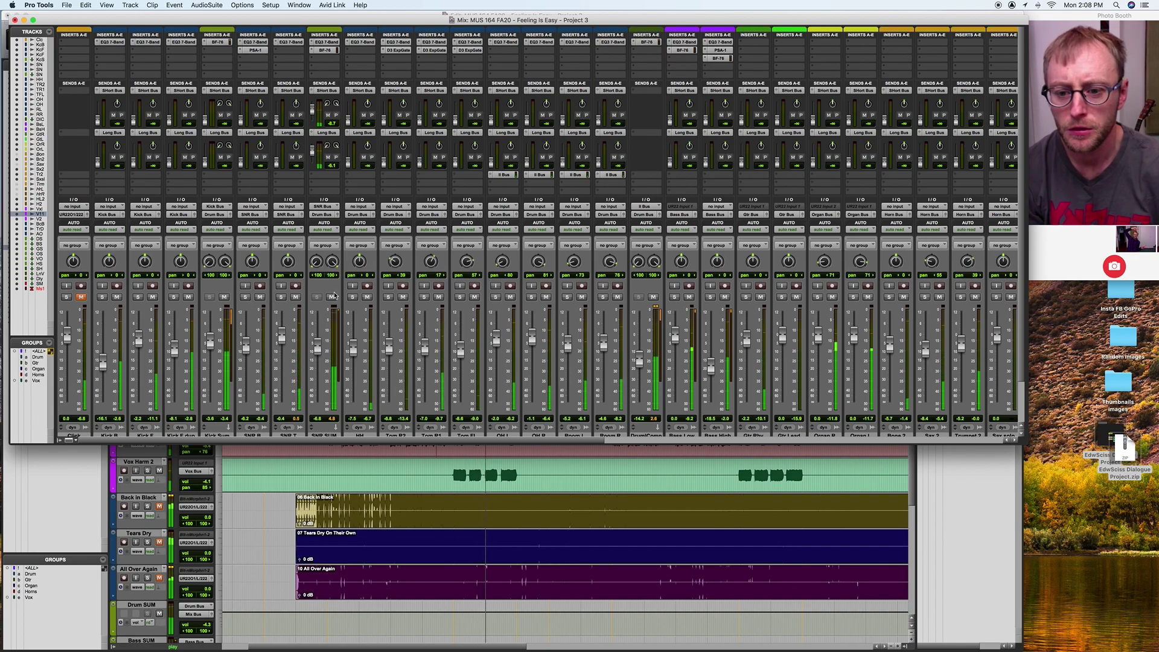
# Step: Solo the OH.L, OH.R, Room L and Room R tracks during playback
pyautogui.scroll(-2, 483, 277)
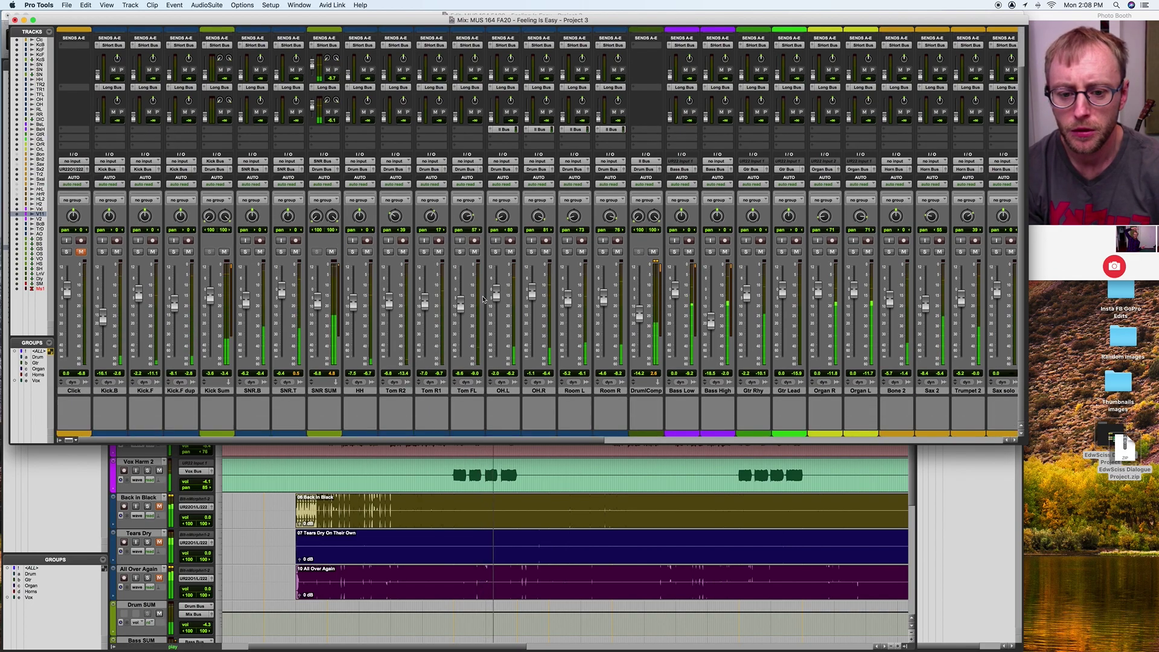
pyautogui.click(496, 253)
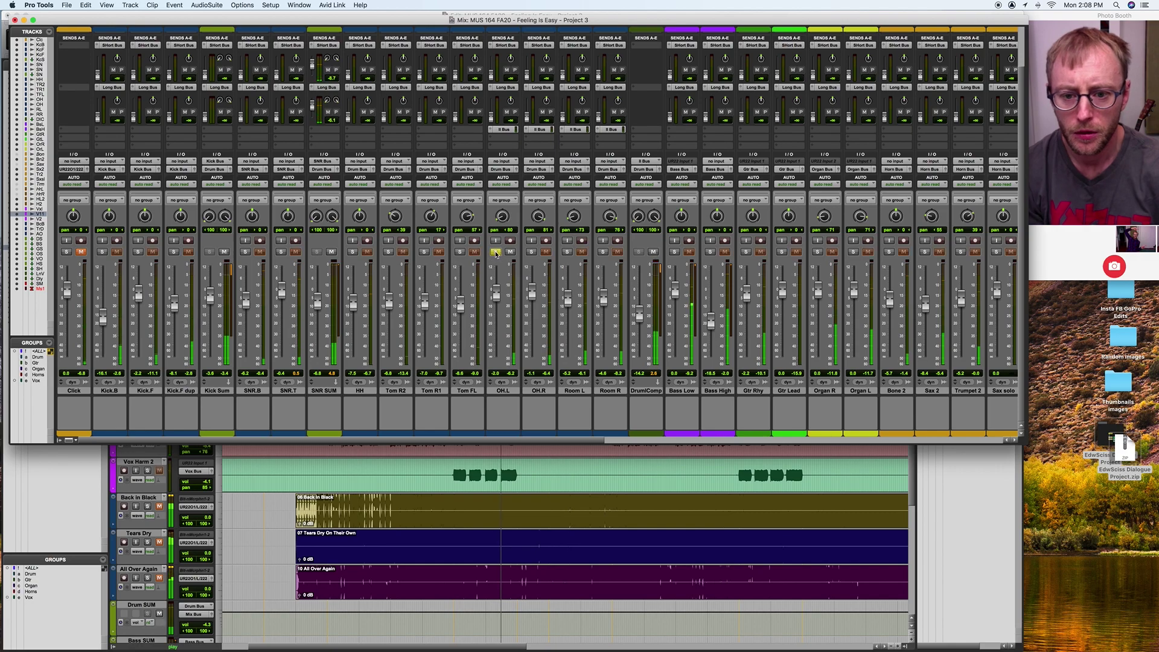
pyautogui.click(533, 252)
pyautogui.click(567, 253)
pyautogui.click(603, 252)
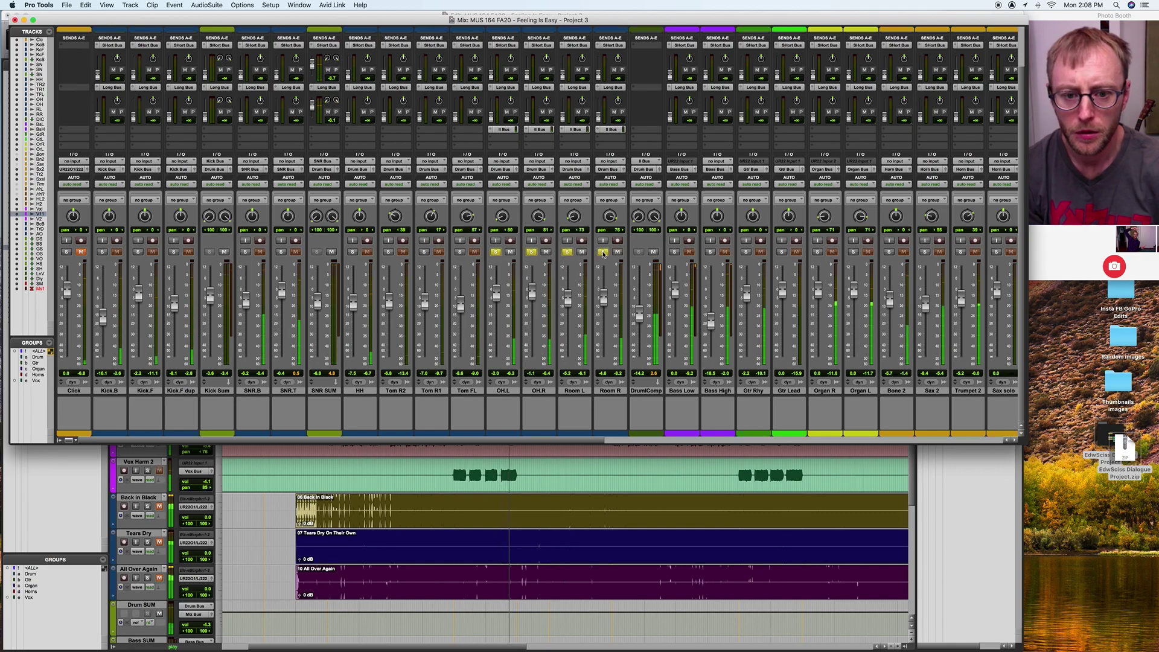
# Step: Set the overheads' Short Bus sends to about -13 dB and Long Bus to about -6.1 dB, and the rooms' Short Bus to about -20 dB
pyautogui.scroll(2, 589, 181)
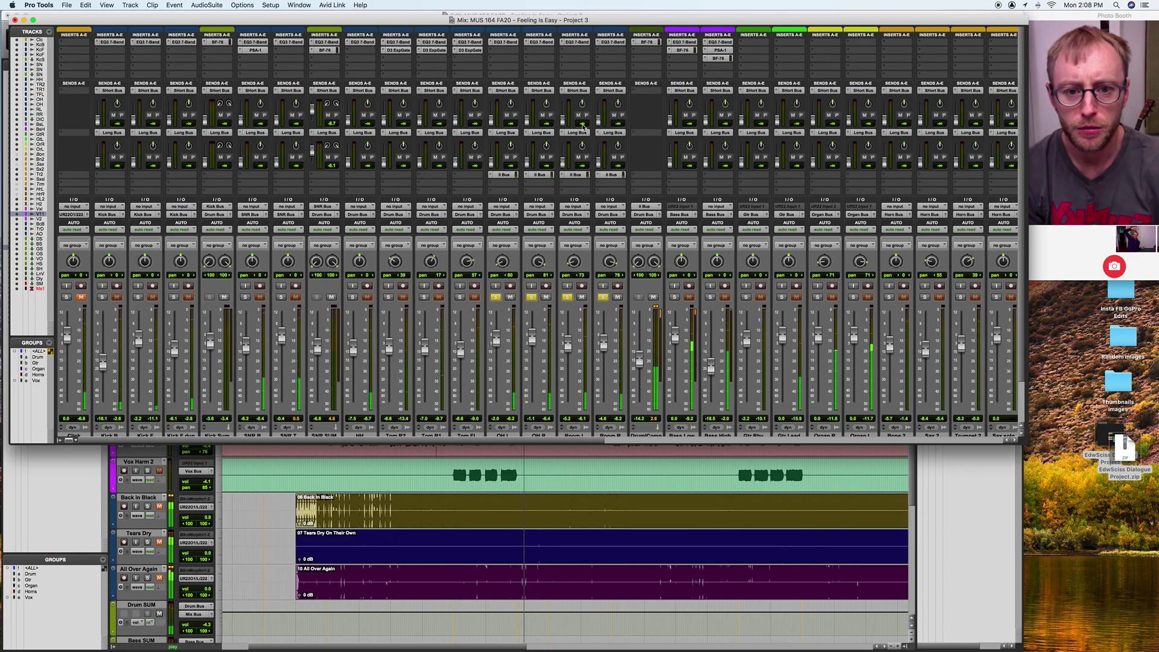
pyautogui.moveTo(491, 121); pyautogui.dragTo(599, 112)
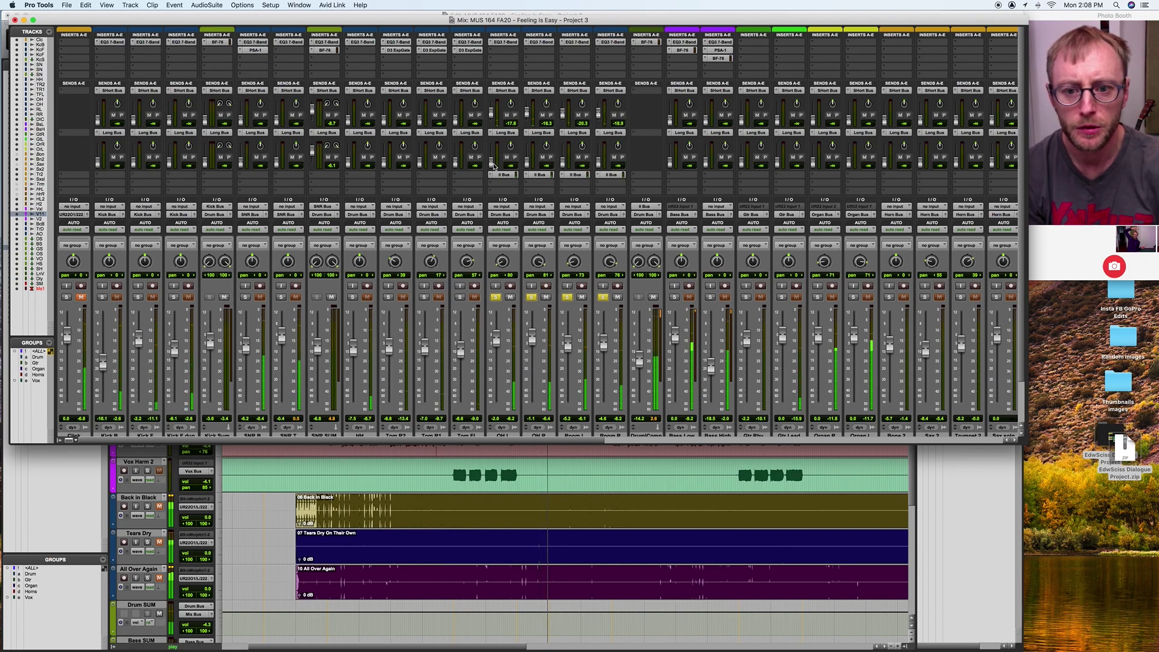
pyautogui.moveTo(527, 165); pyautogui.dragTo(529, 155)
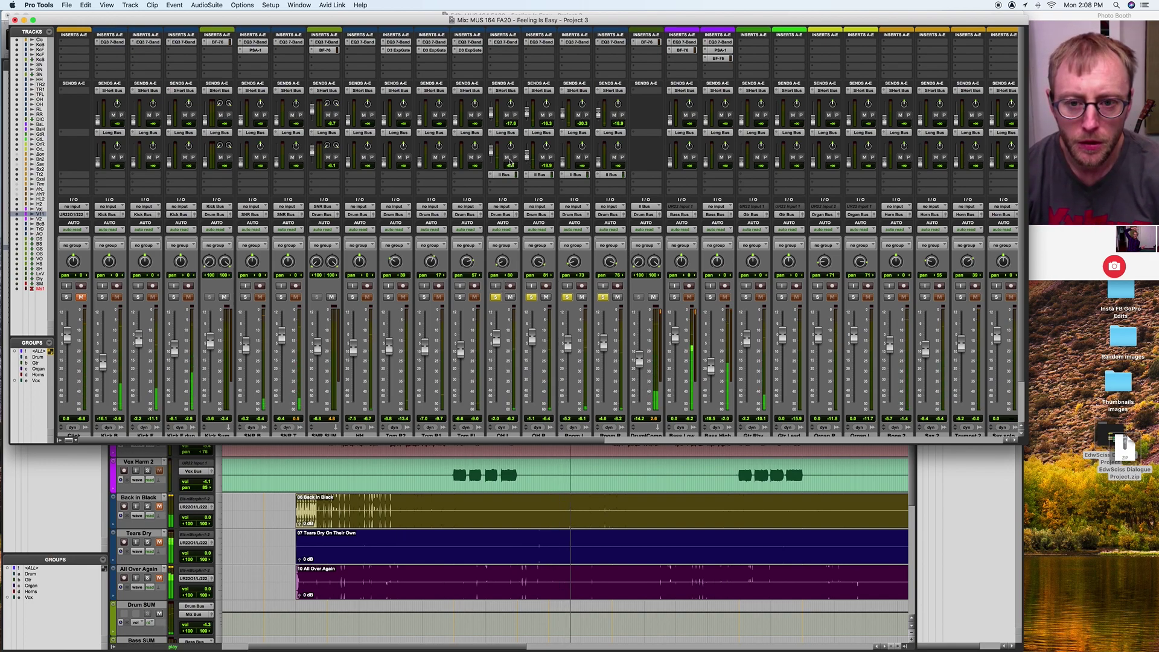
pyautogui.moveTo(526, 155); pyautogui.dragTo(527, 151)
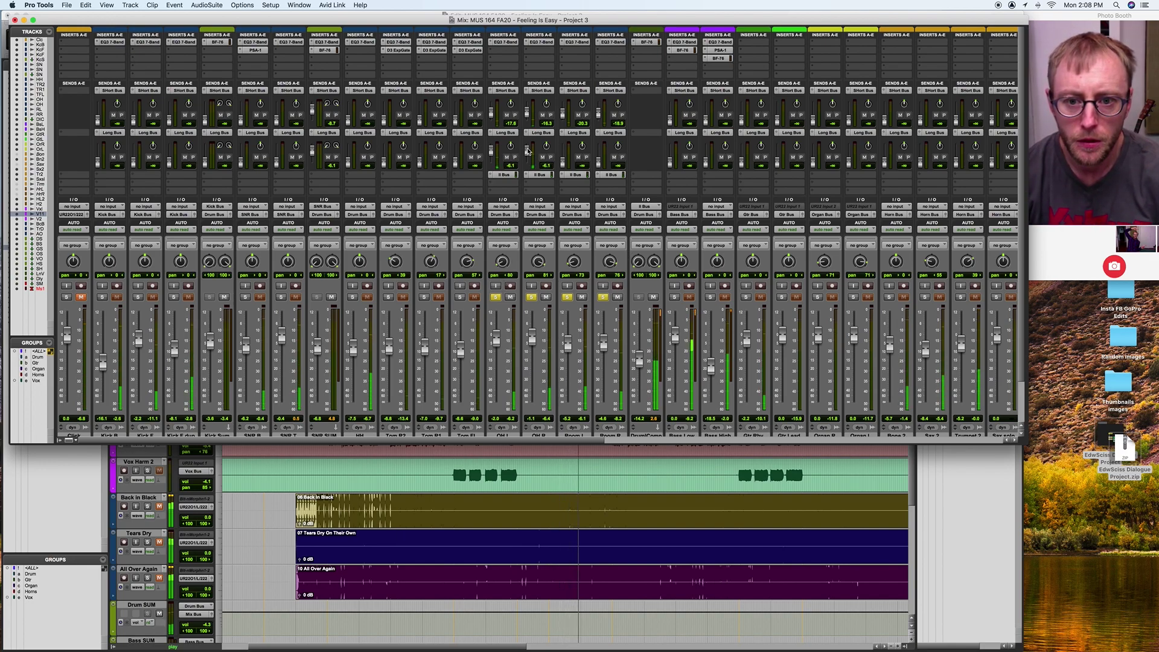
pyautogui.moveTo(492, 114); pyautogui.dragTo(527, 111)
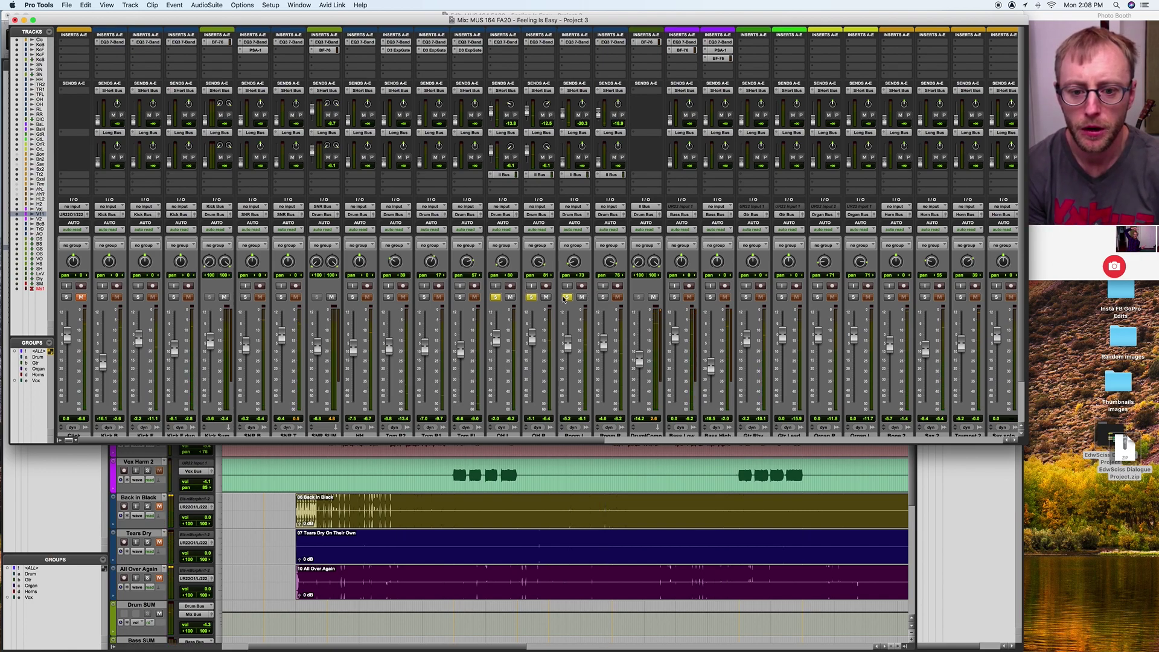
pyautogui.click(497, 298)
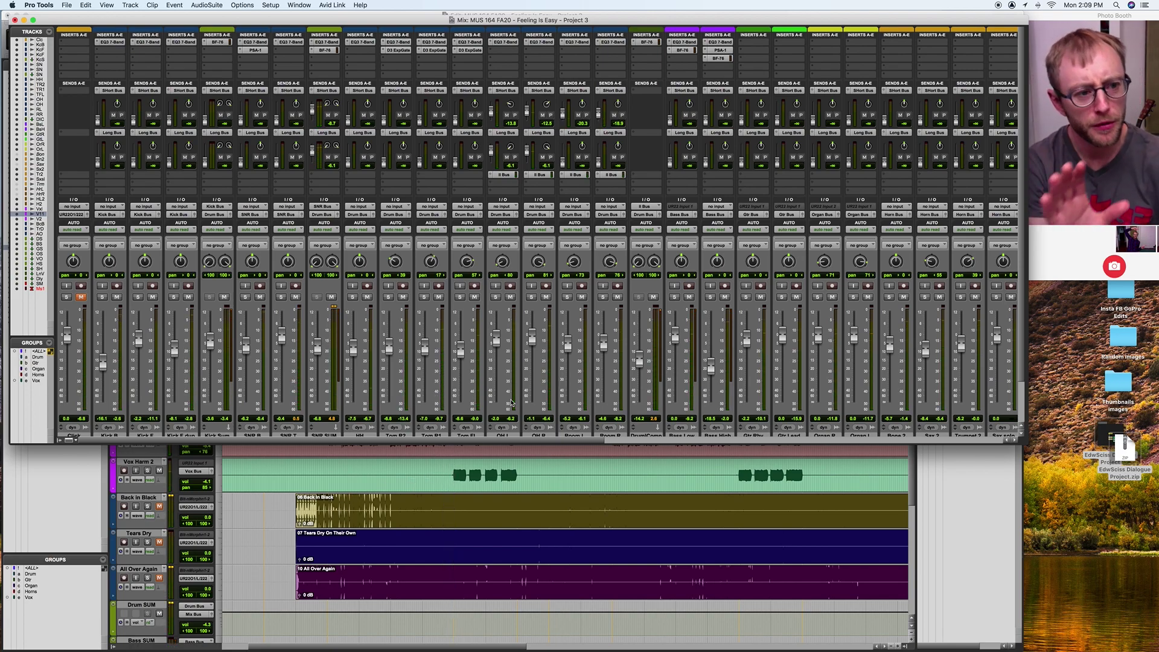
# Step: Solo the Organ R and Organ L tracks and start playback
pyautogui.hscroll(3, 570, 387)
pyautogui.scroll(-2, 569, 386)
pyautogui.hscroll(4, 569, 387)
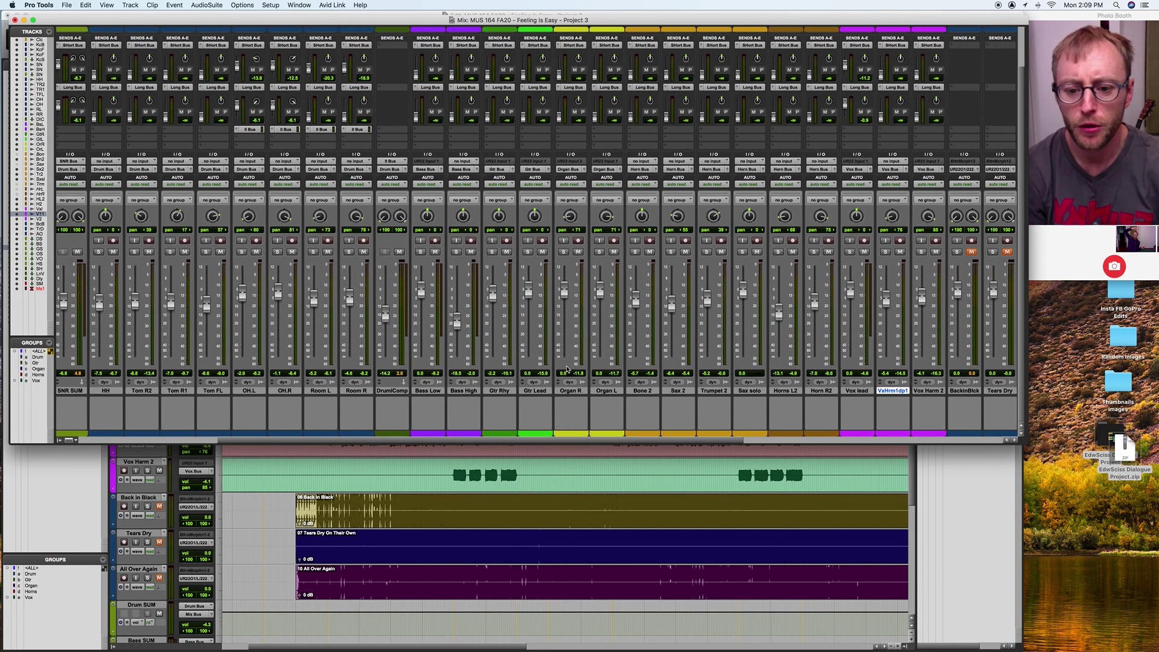
pyautogui.hscroll(2, 566, 368)
pyautogui.hscroll(2, 566, 369)
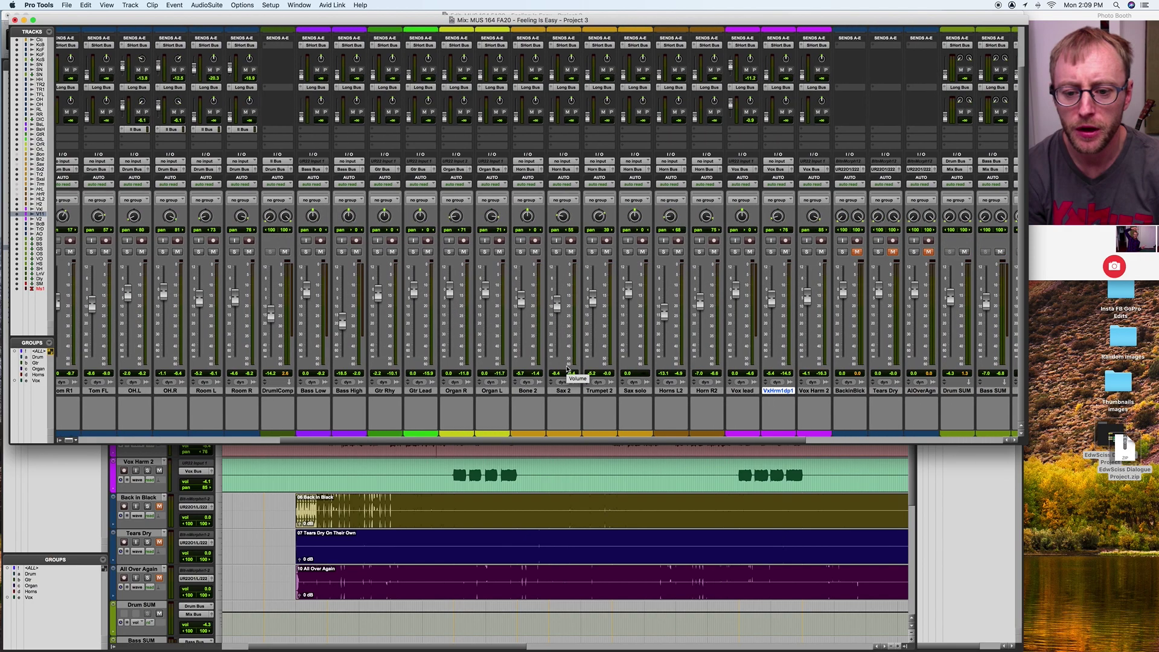
pyautogui.click(451, 252)
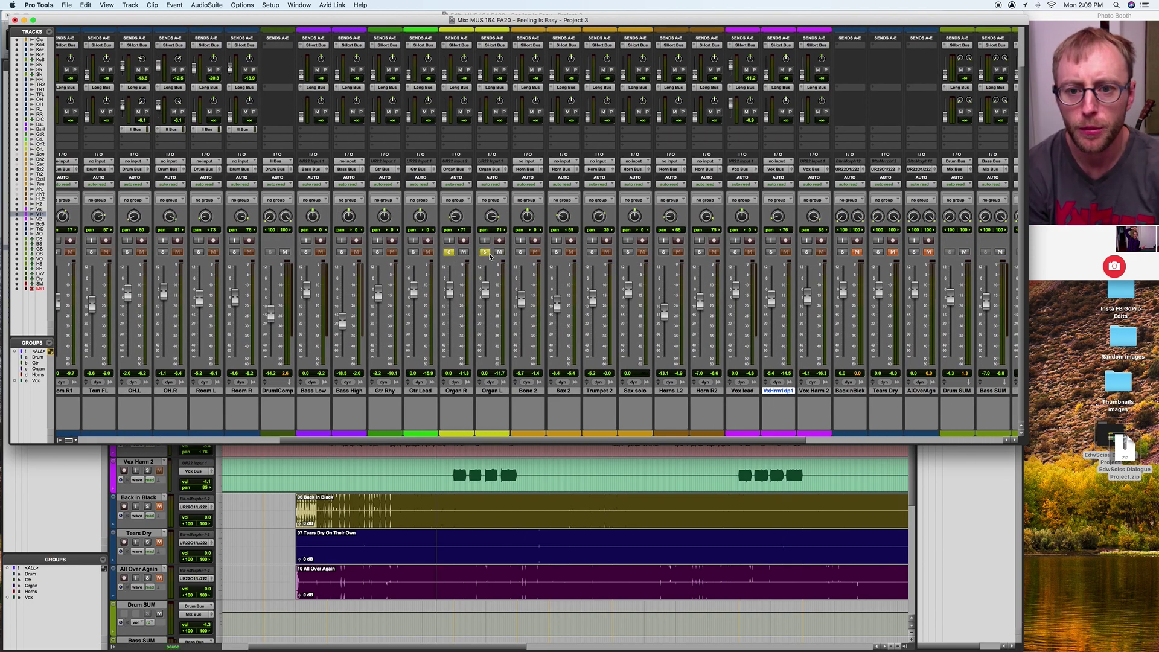
# Step: Play the soloed organs and raise the Short Bus and Long Bus sends on Organ R to about -11.2 dB and on Organ L to similar levels
pyautogui.press('space')
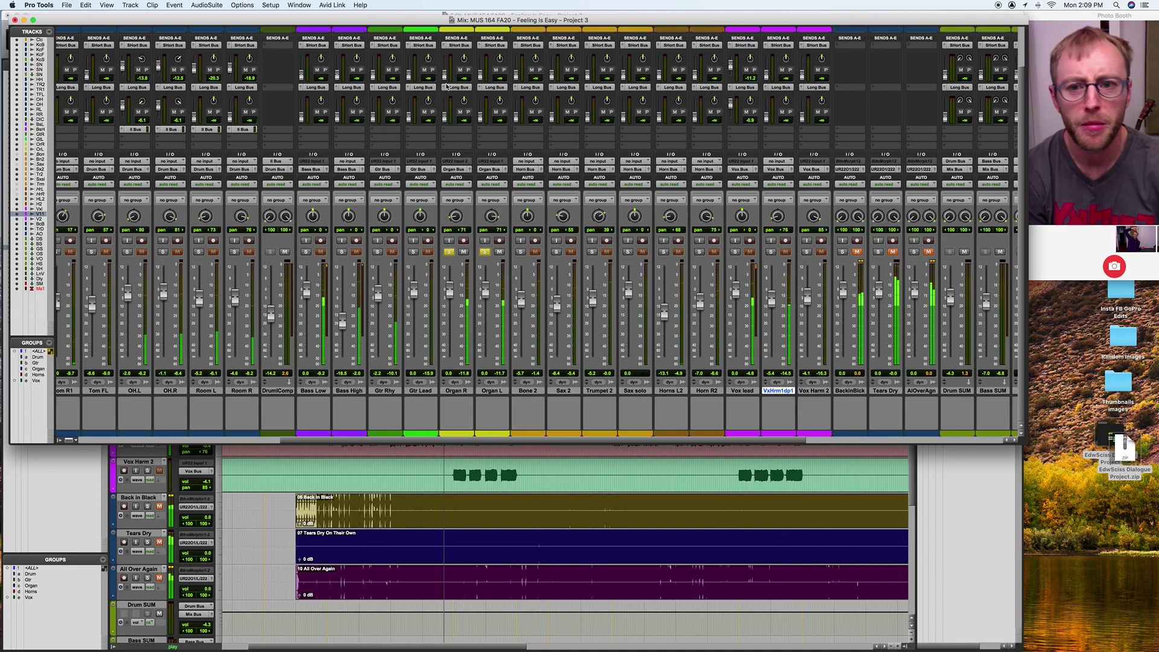
pyautogui.moveTo(409, 76); pyautogui.dragTo(445, 67)
pyautogui.moveTo(410, 118); pyautogui.dragTo(450, 109)
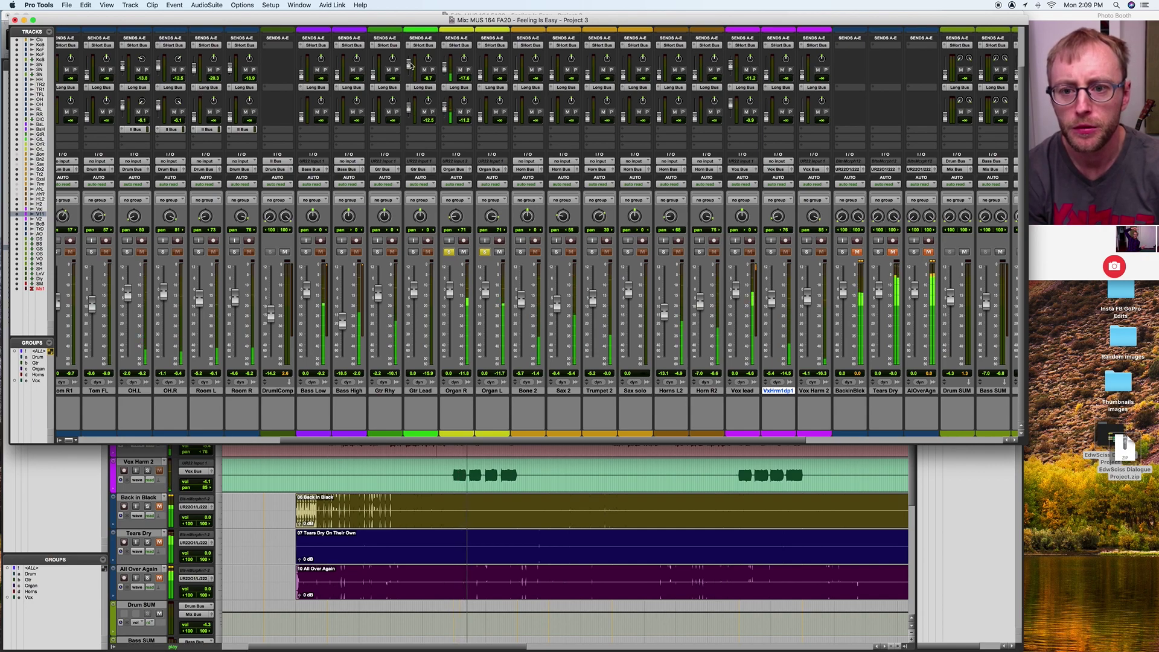
pyautogui.moveTo(484, 76); pyautogui.dragTo(483, 67)
pyautogui.moveTo(481, 118); pyautogui.dragTo(481, 110)
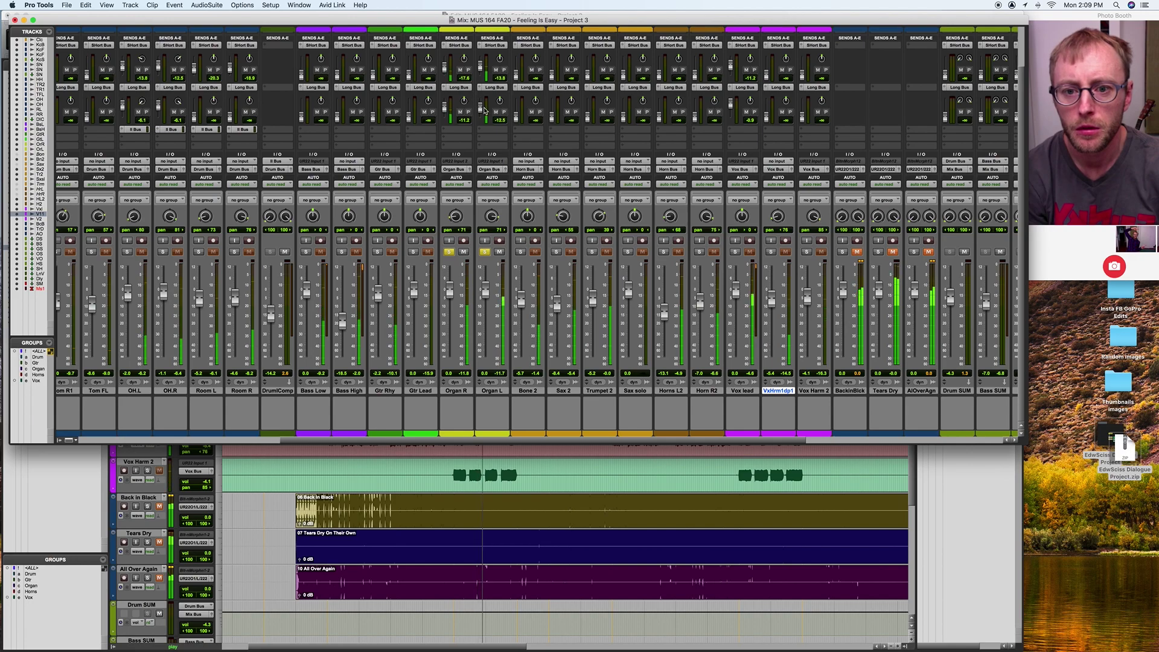
pyautogui.moveTo(446, 70); pyautogui.dragTo(447, 67)
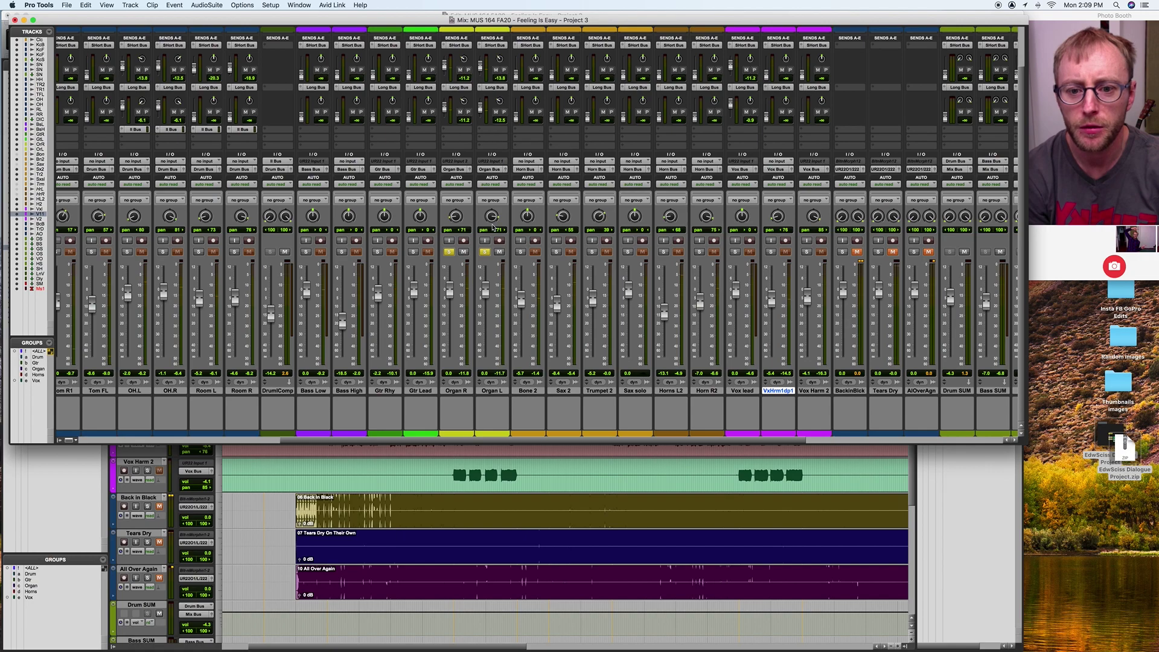
# Step: Pan Organ L to 28 and Organ R to 85, and raise Organ L's Long Bus and Organ R's Short Bus sends to about -6.1 dB
pyautogui.moveTo(492, 216); pyautogui.dragTo(490, 221)
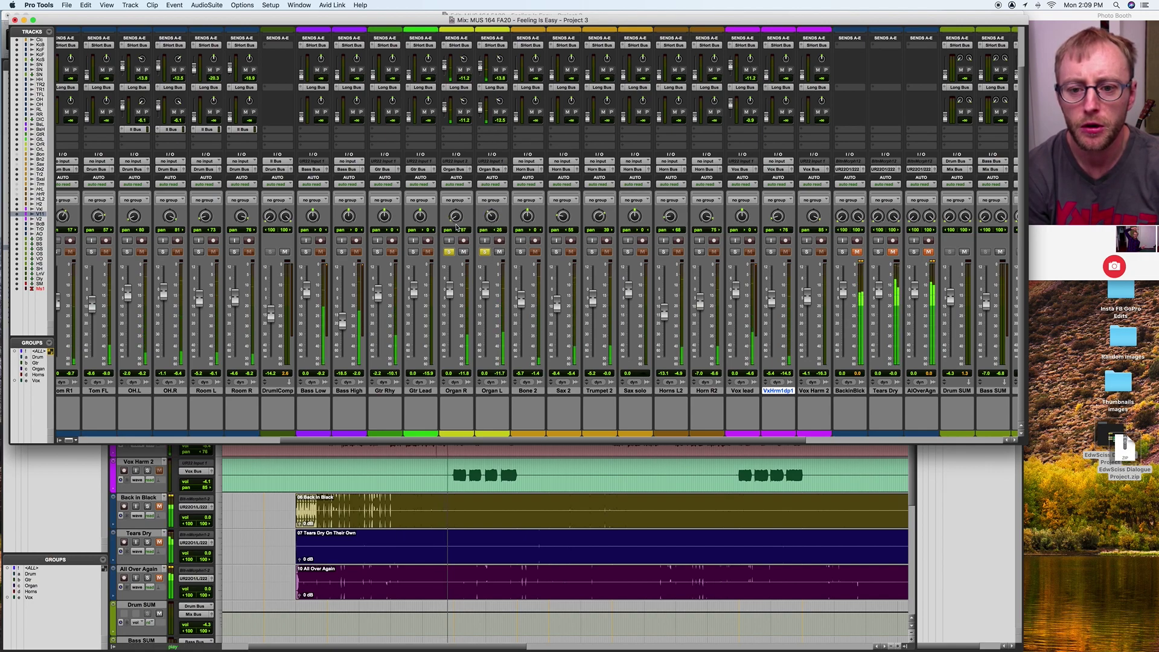
pyautogui.moveTo(481, 66); pyautogui.dragTo(481, 65)
pyautogui.moveTo(481, 109); pyautogui.dragTo(481, 105)
pyautogui.moveTo(444, 66); pyautogui.dragTo(444, 63)
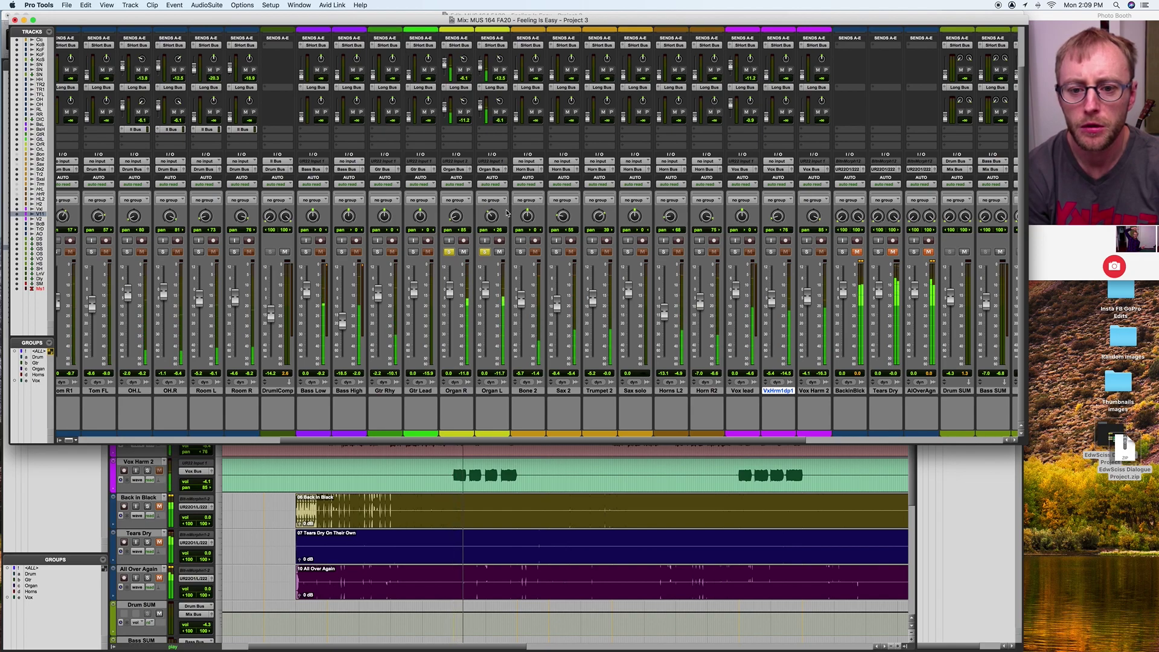
# Step: Activate the Horns group, solo all the horn tracks in place of the organs and start playback
pyautogui.hscroll(1, 535, 266)
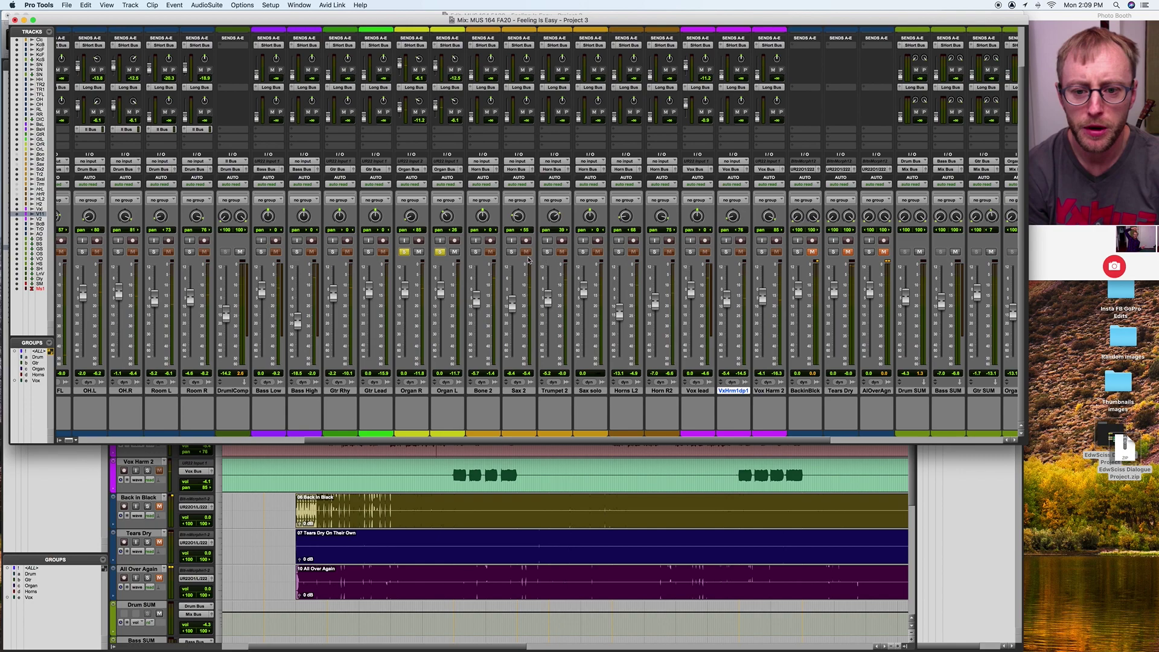
pyautogui.hscroll(3, 564, 261)
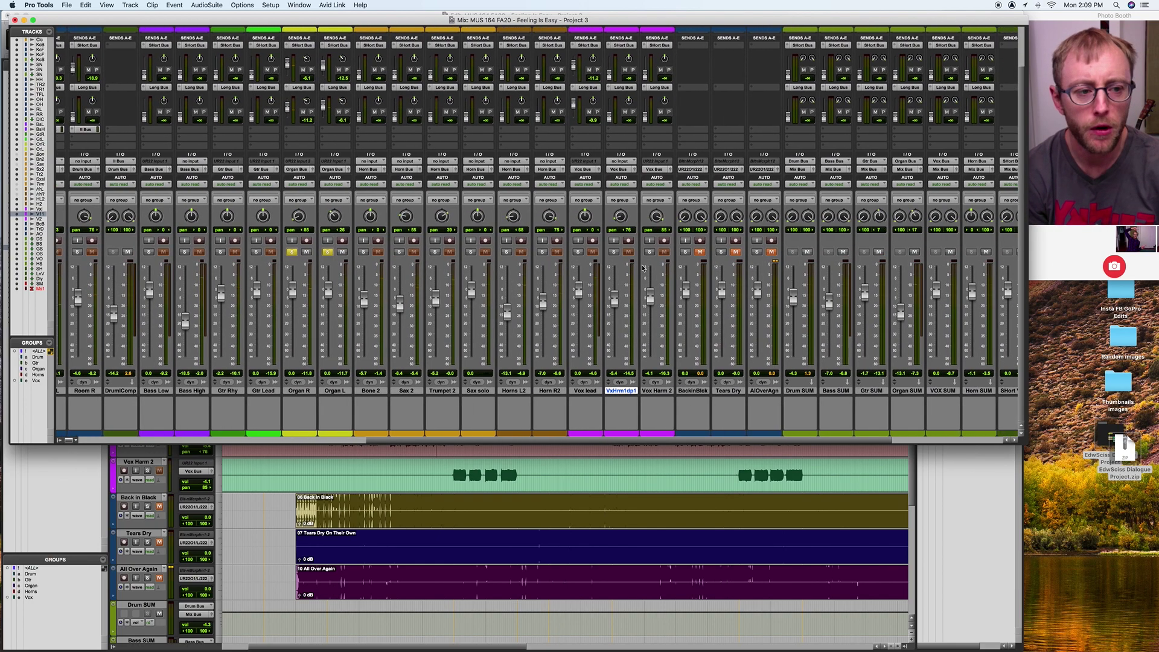
pyautogui.hscroll(4, 643, 269)
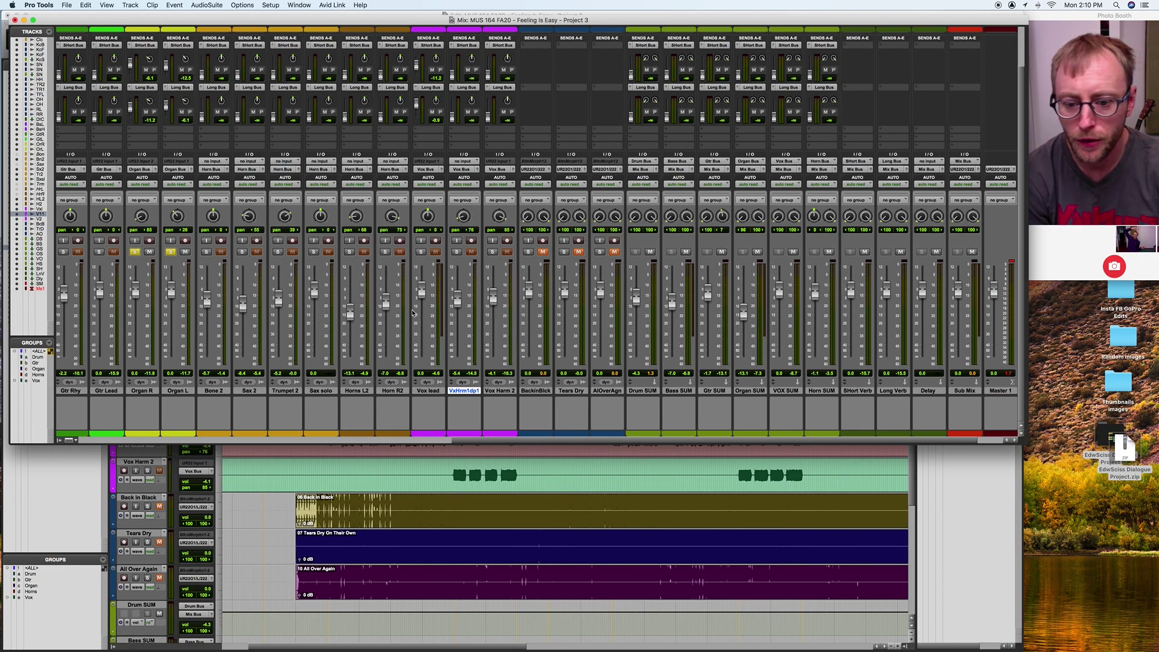
pyautogui.click(38, 375)
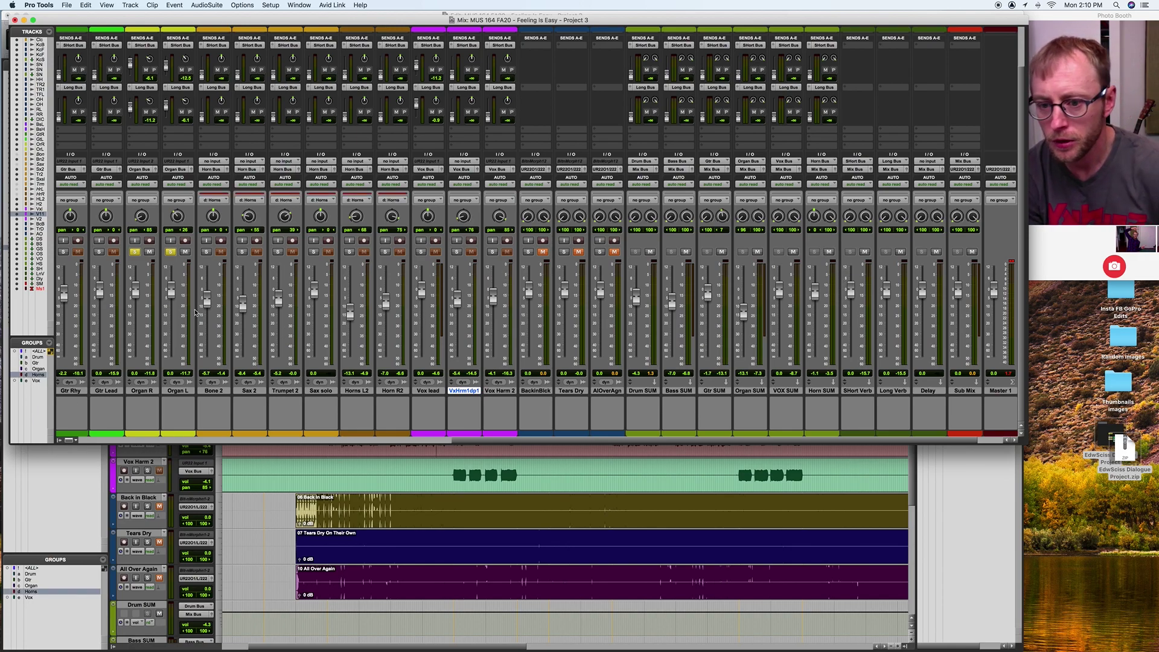
pyautogui.click(314, 252)
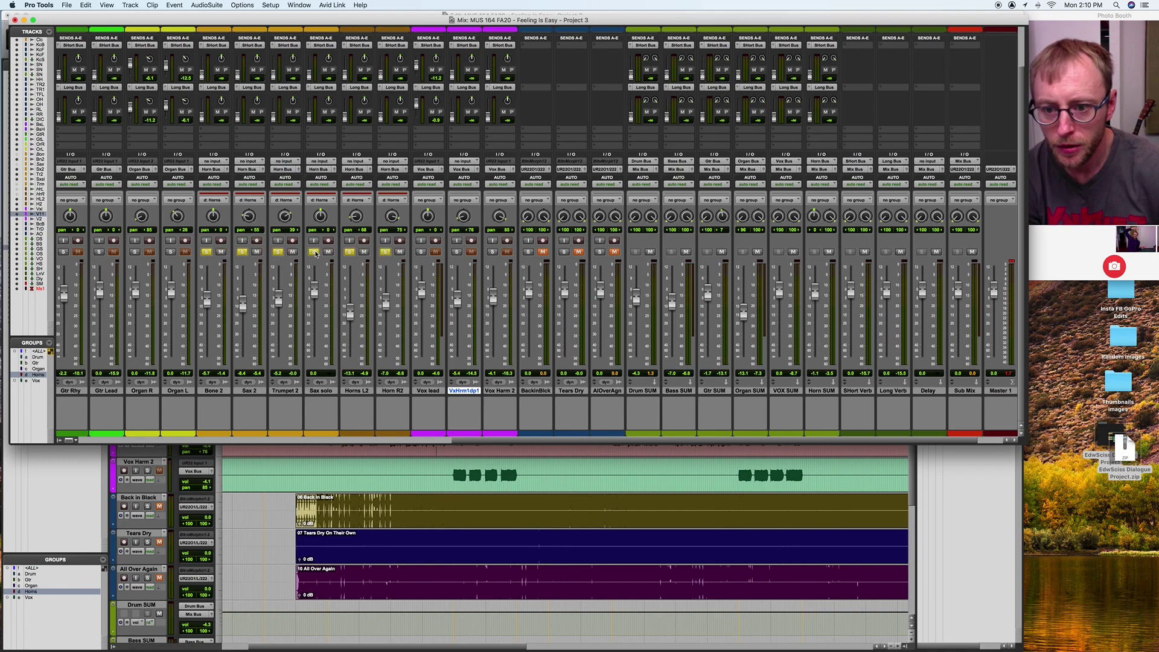
pyautogui.press('space')
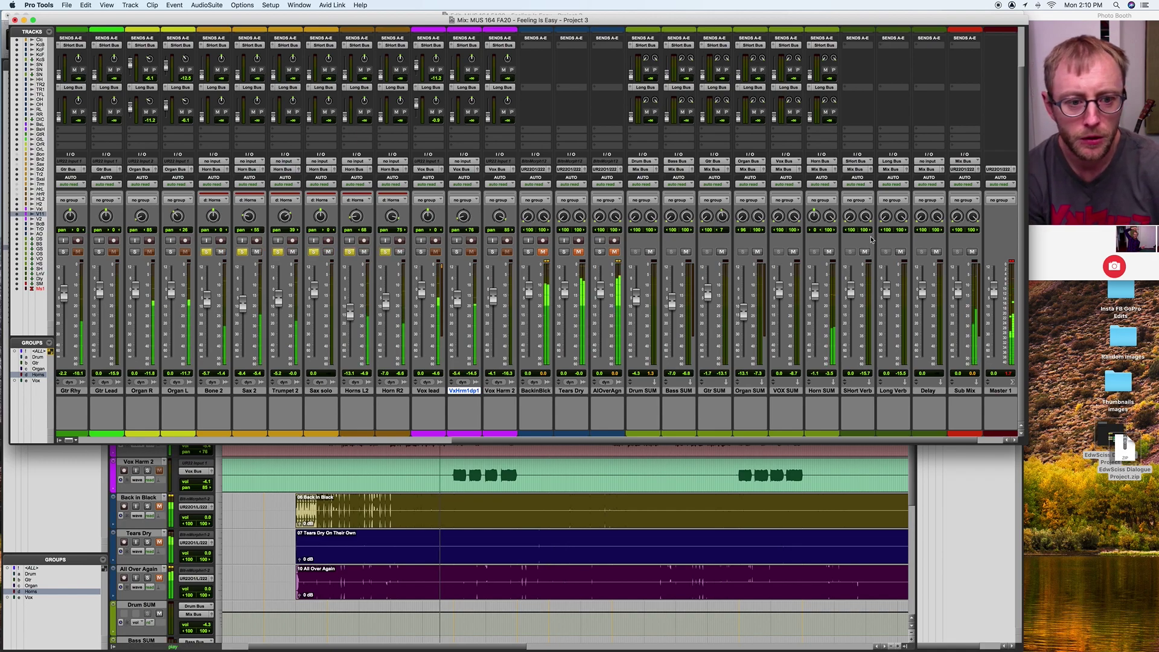
# Step: Set Horn SUM's Short Bus send to about -3.5 dB and its Long Bus send to about -9 dB
pyautogui.moveTo(810, 76); pyautogui.dragTo(809, 62)
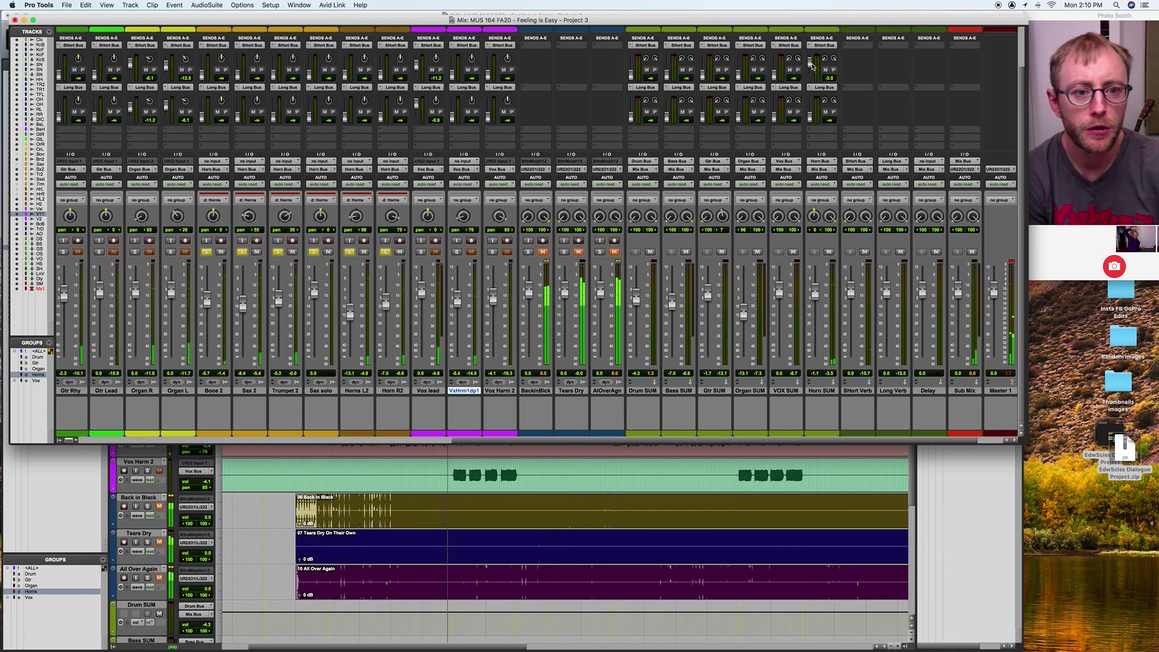
pyautogui.moveTo(810, 121); pyautogui.dragTo(811, 106)
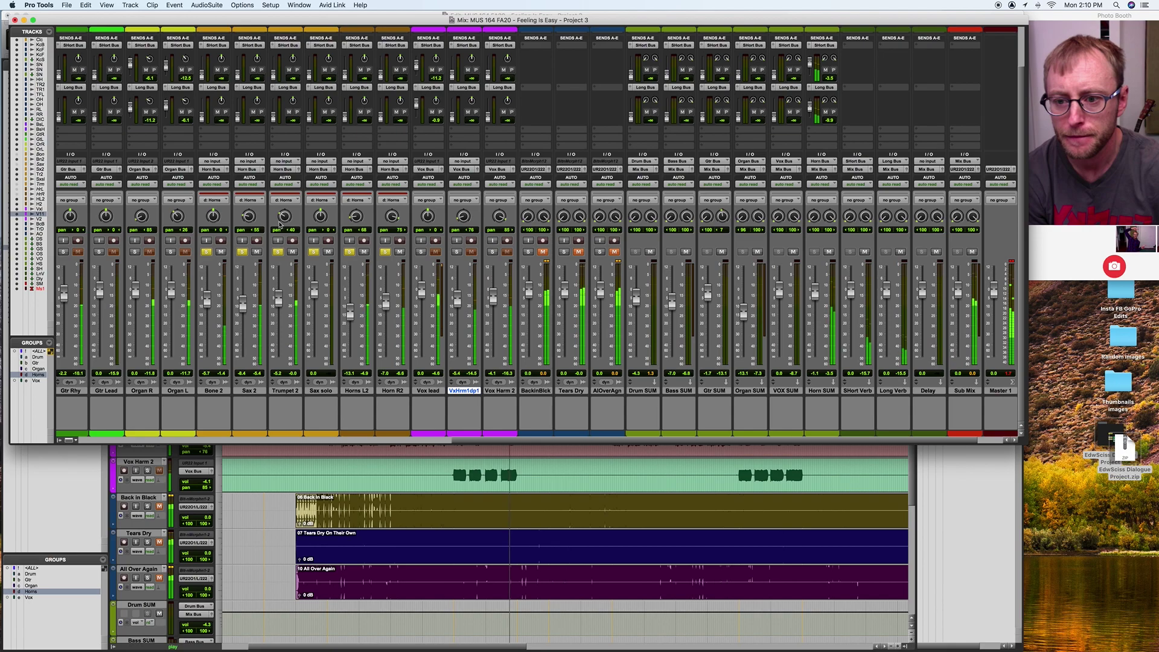
# Step: Adjust the panning of Bone 2 to 43 and Trumpet 2 to 52, unsolo the horn tracks and stop playback
pyautogui.moveTo(215, 217); pyautogui.dragTo(250, 212)
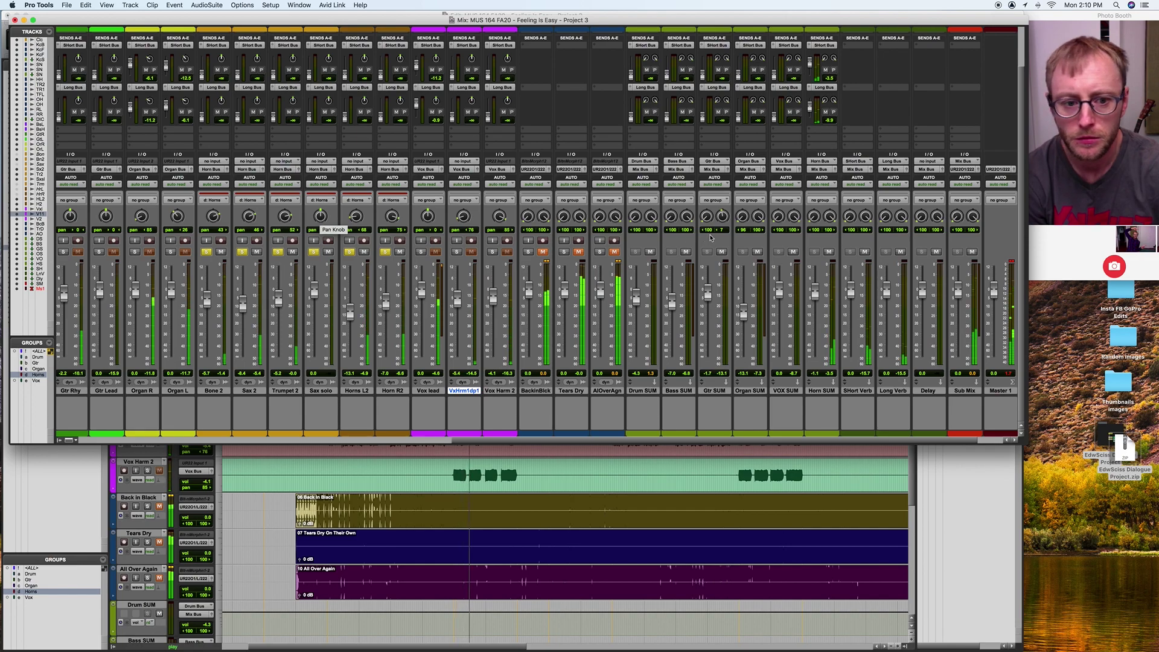
pyautogui.click(384, 252)
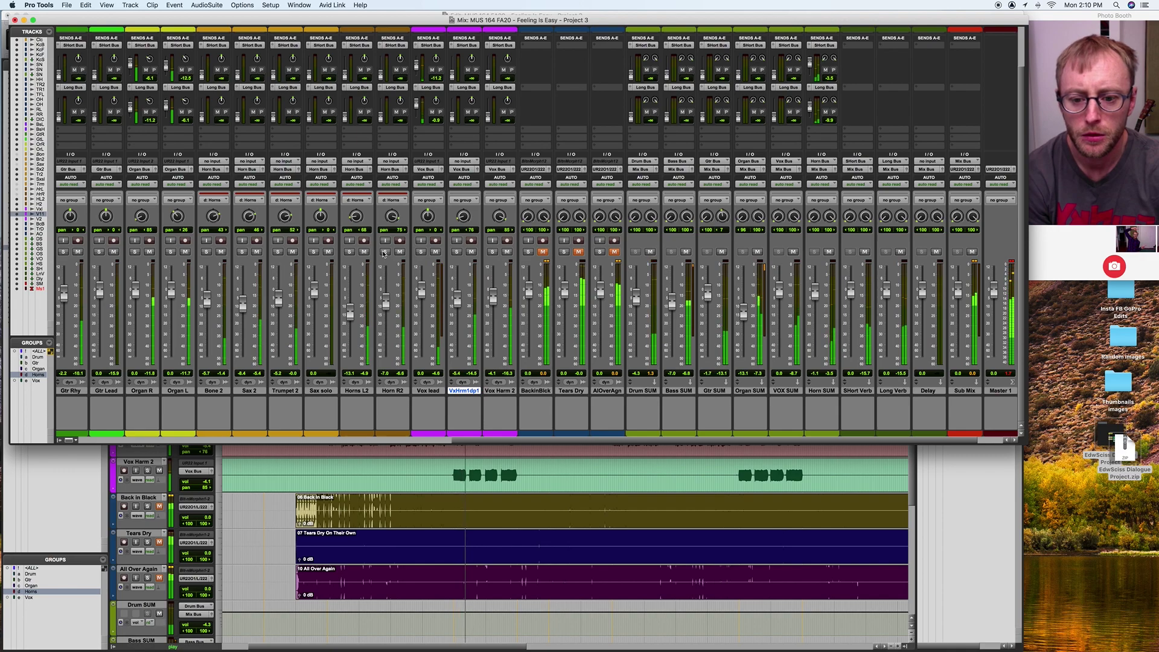
pyautogui.press('space')
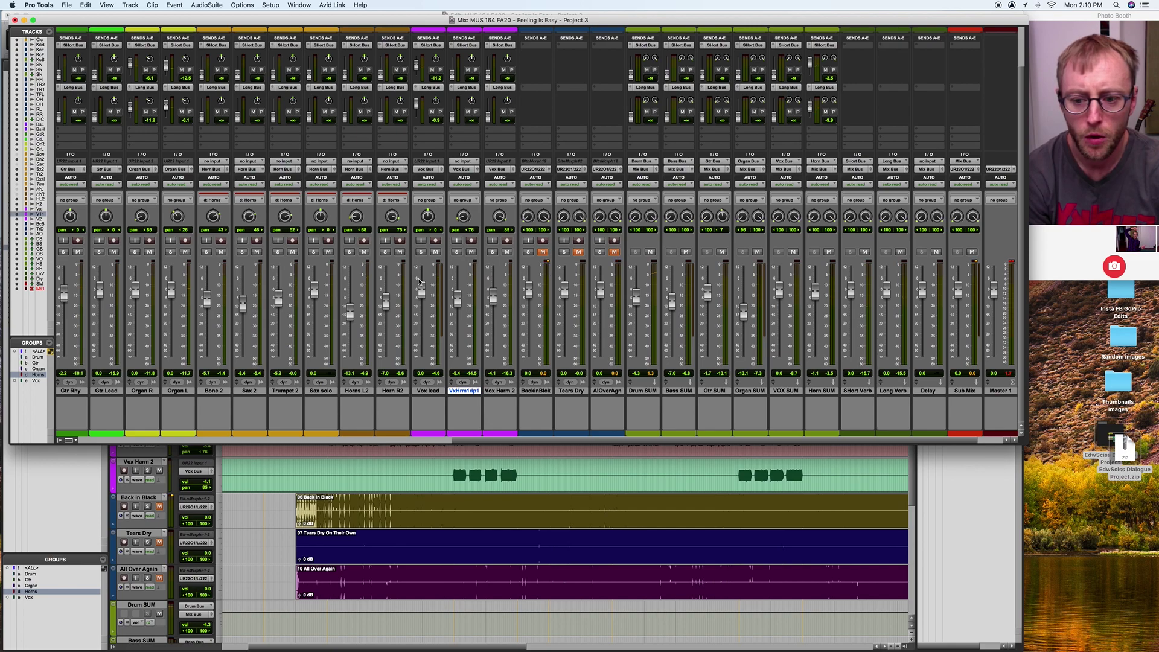
# Step: Select roughly bars 133 to 145 at the Sax Solo/Outro marker in the Edit window and start playback
pyautogui.hscroll(-2, 312, 290)
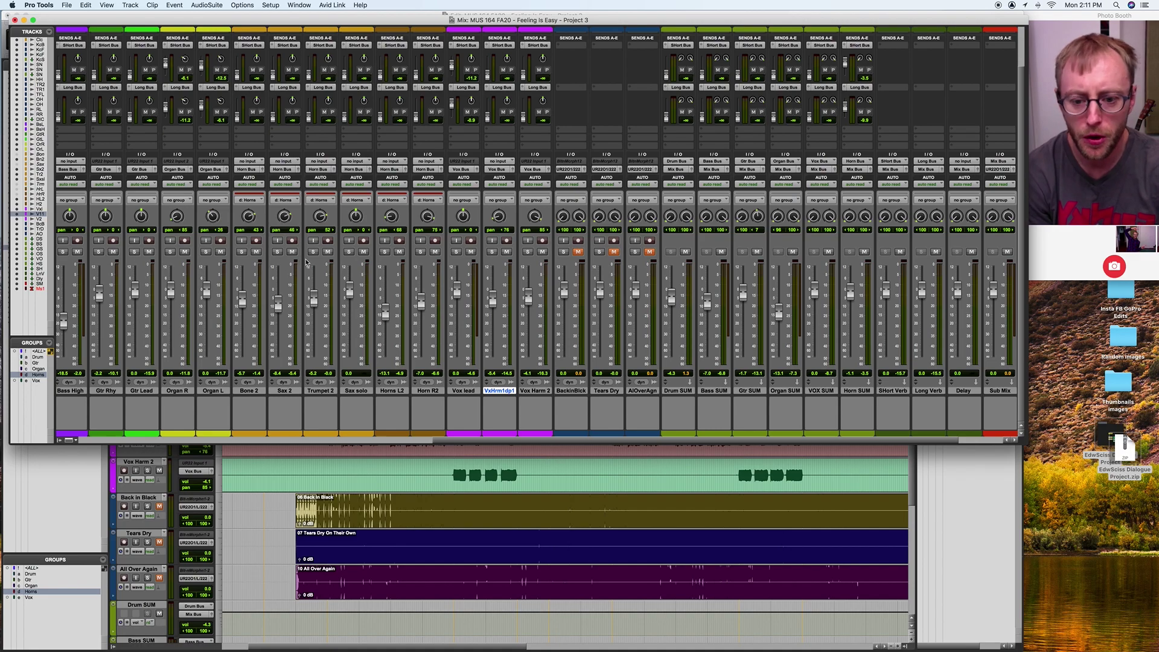
pyautogui.press('super+equal')
pyautogui.hscroll(10, 597, 396)
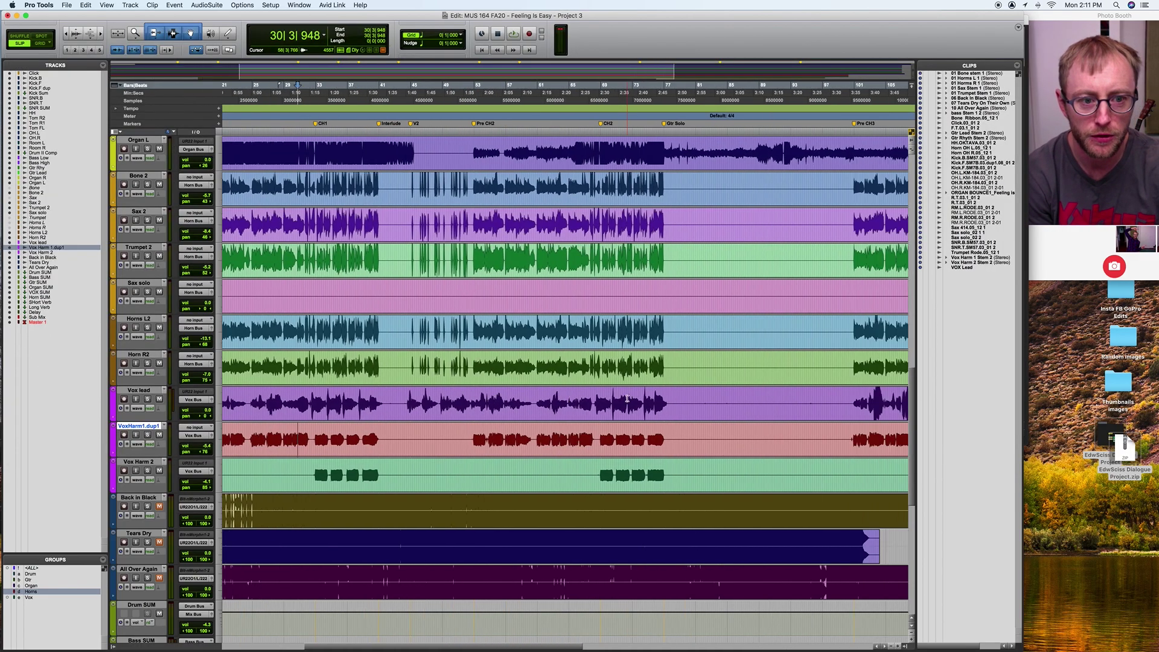
pyautogui.moveTo(652, 118); pyautogui.dragTo(751, 123)
pyautogui.press('space')
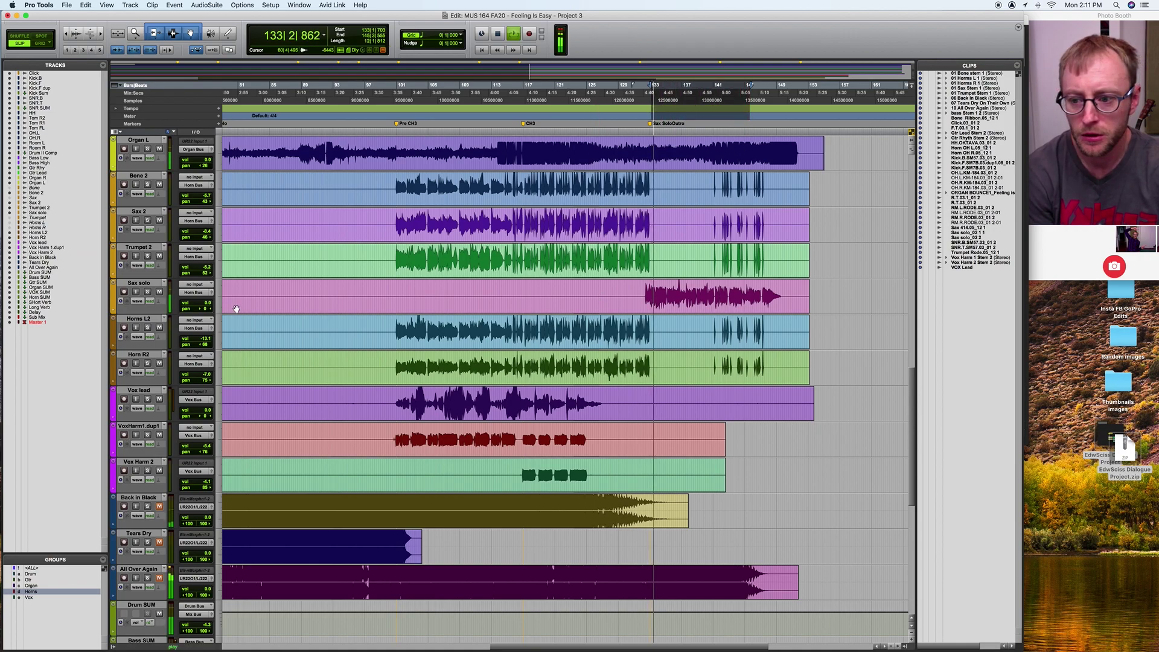
# Step: Solo the horn tracks in the Mix window and set Sax solo's Short Bus send to about -22.3 dB and Long Bus send to about -16.3 dB
pyautogui.press('super+equal')
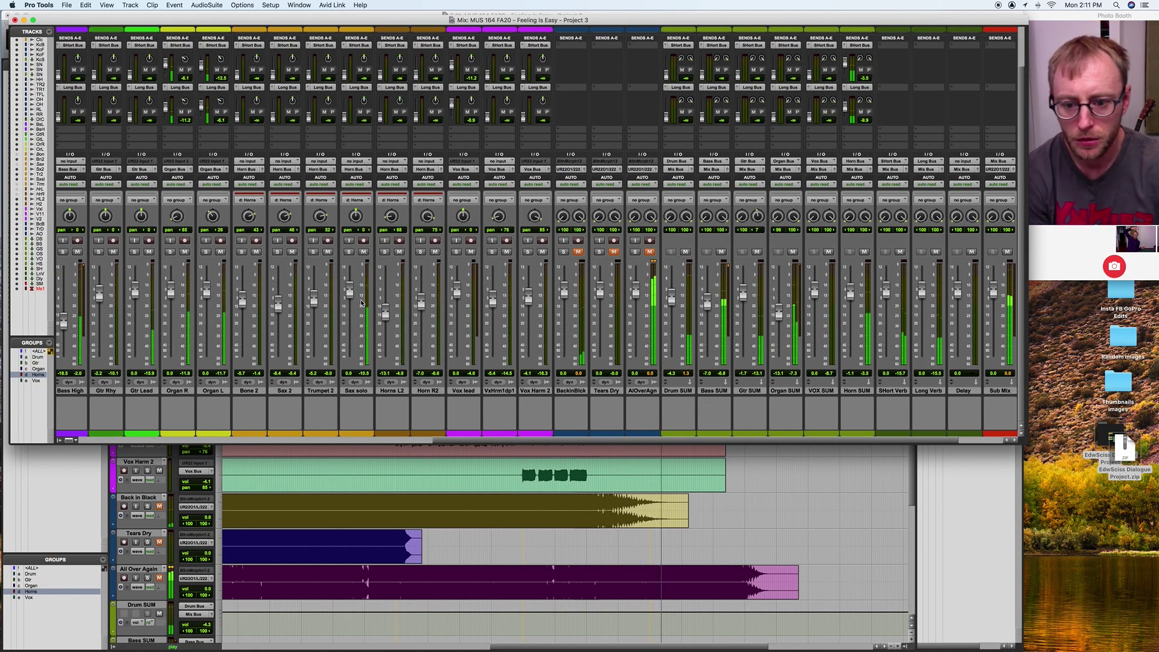
pyautogui.hscroll(-3, 361, 303)
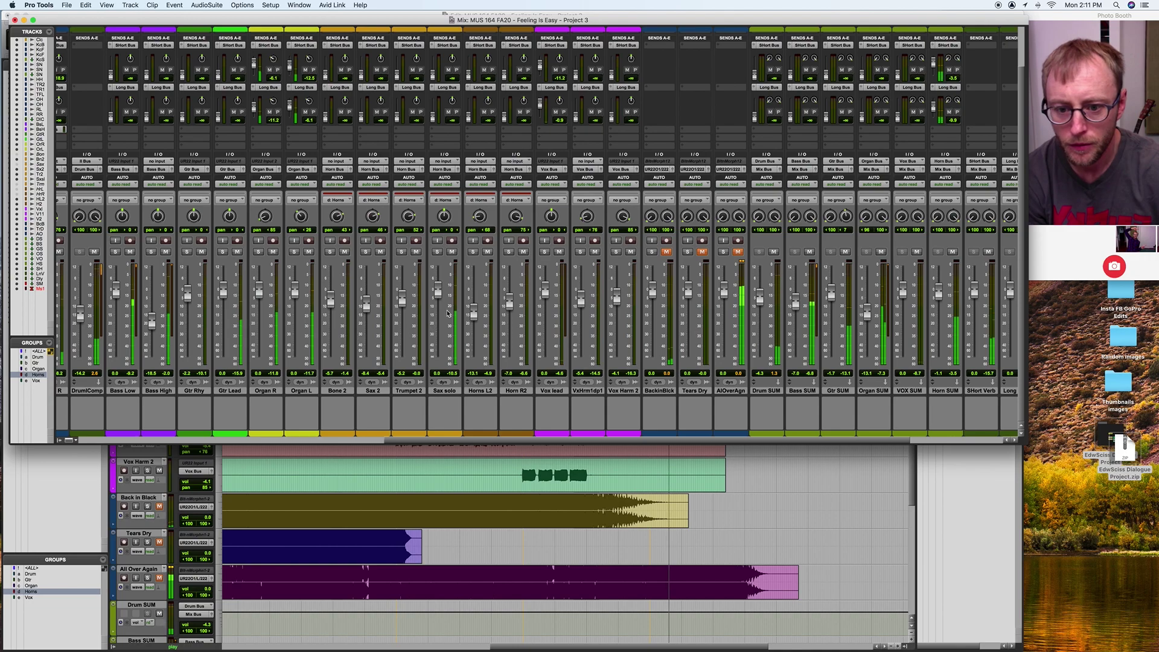
pyautogui.click(437, 252)
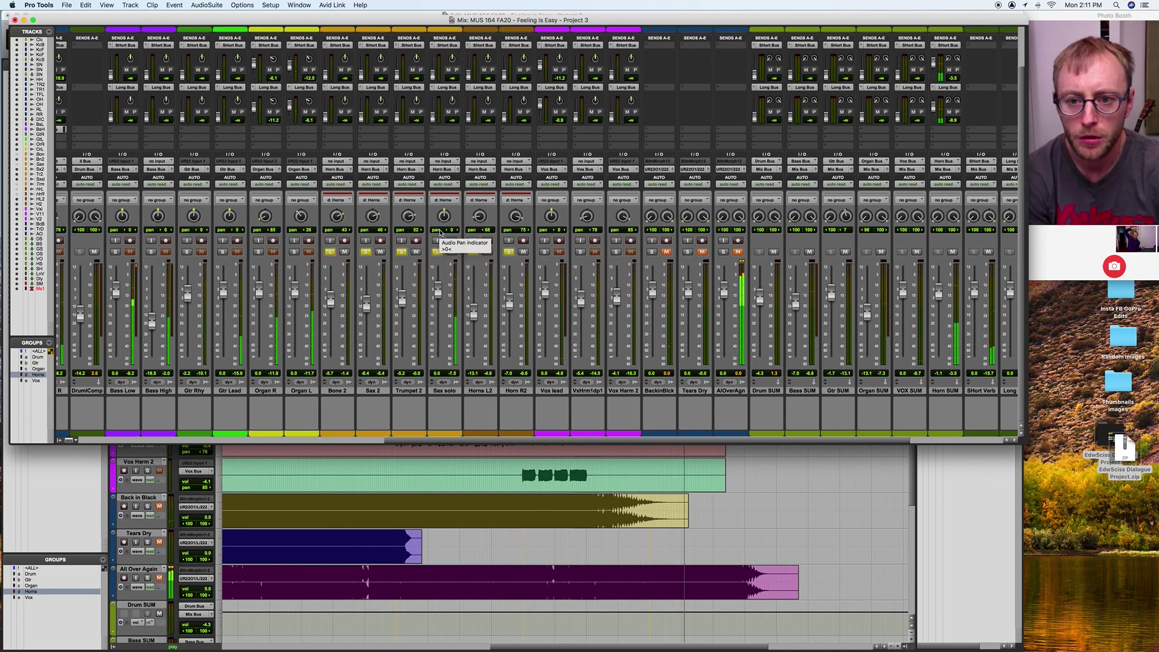
pyautogui.moveTo(433, 80); pyautogui.dragTo(433, 73)
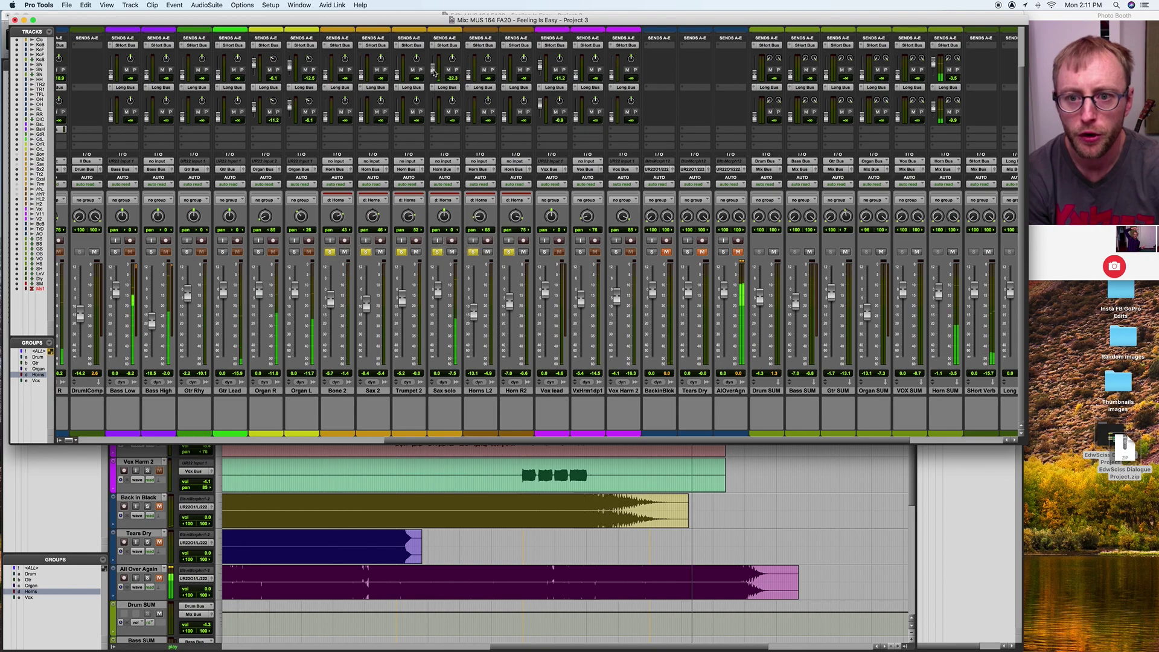
pyautogui.moveTo(433, 117); pyautogui.dragTo(434, 109)
pyautogui.press('space')
pyautogui.hscroll(-5, 465, 264)
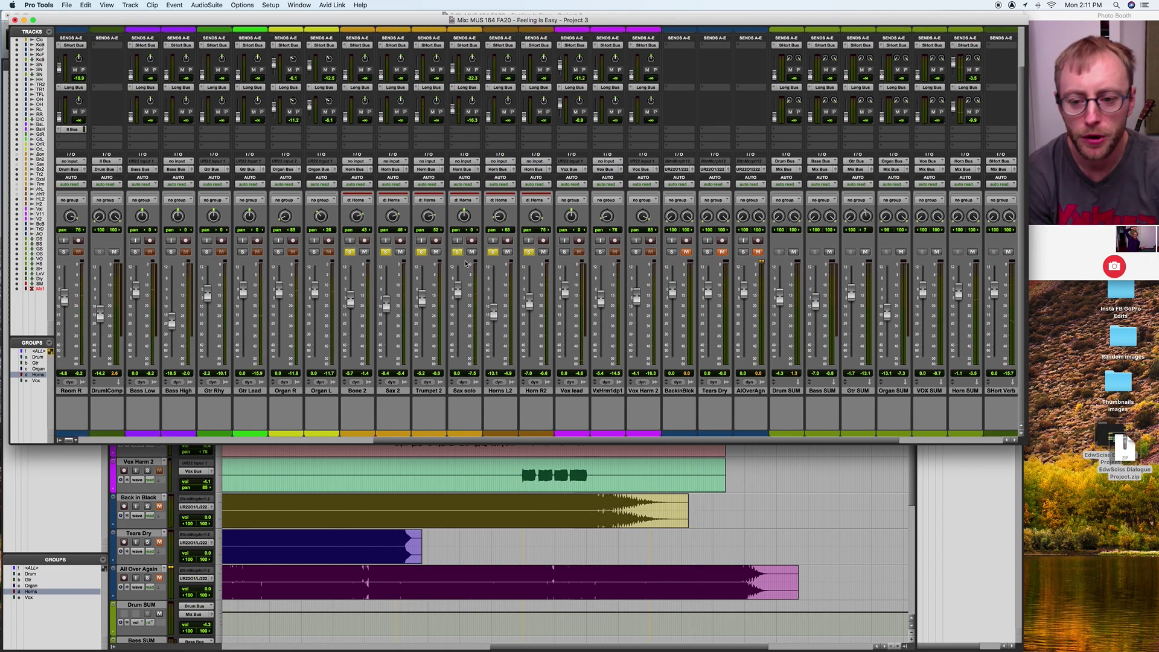
# Step: Play the song from the start of the Sax Solo/Outro section and unsolo the horn tracks
pyautogui.press('super+equal')
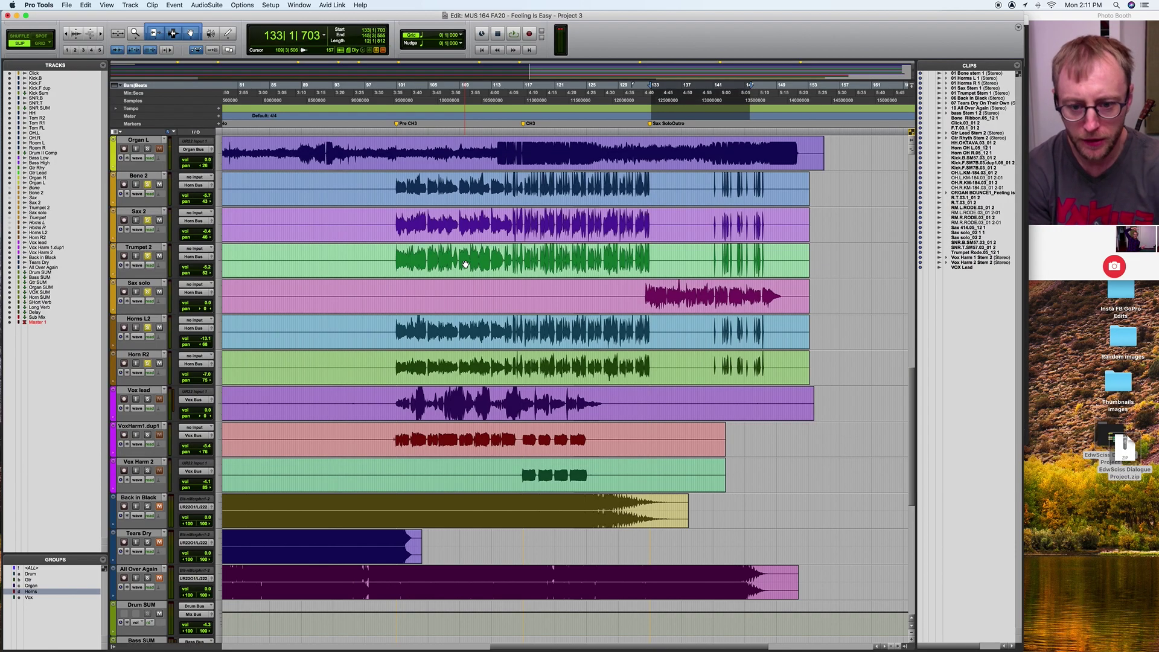
pyautogui.hscroll(-15, 456, 329)
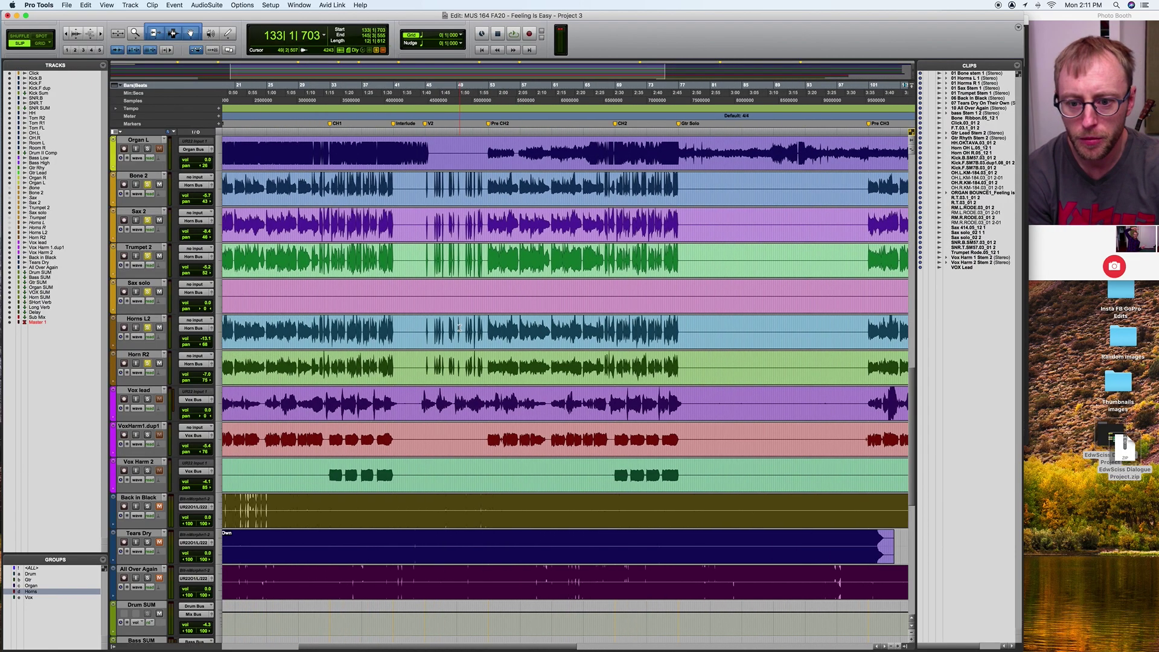
pyautogui.hscroll(12, 722, 228)
pyautogui.click(632, 116)
pyautogui.press('space')
pyautogui.press('super+equal')
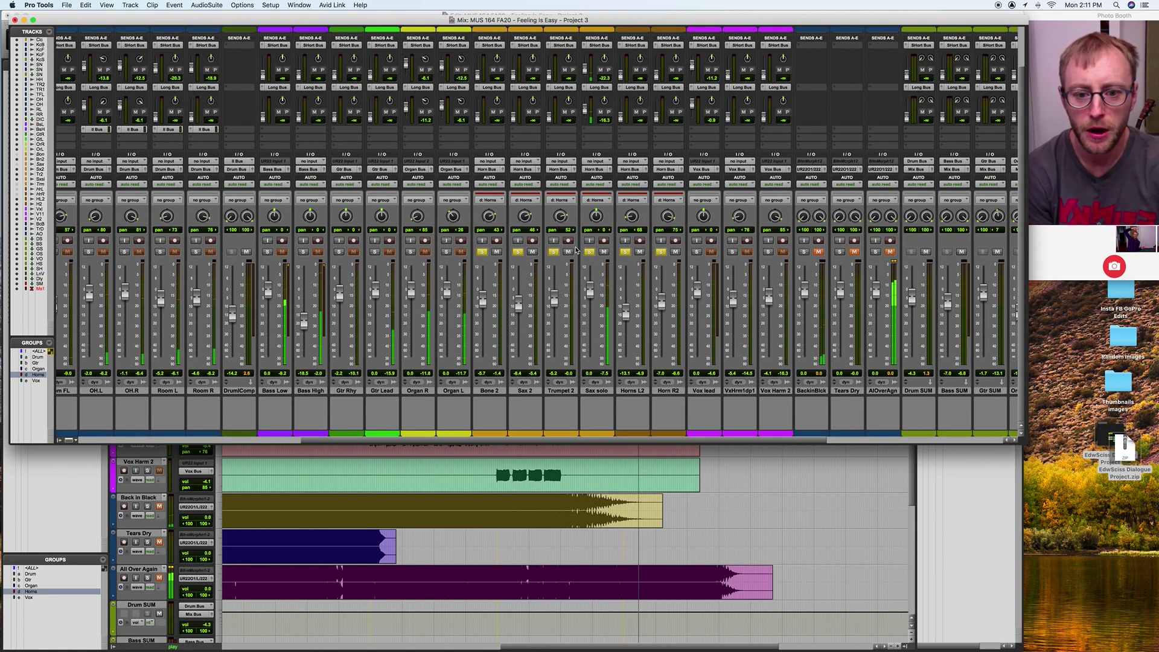
pyautogui.click(591, 252)
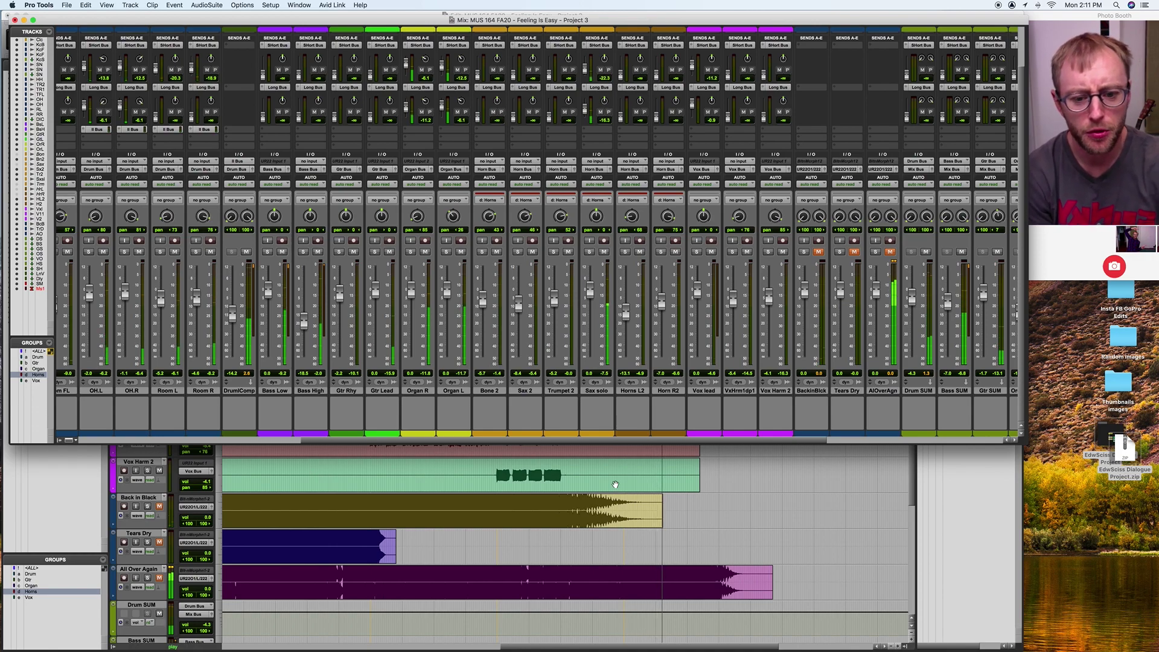
# Step: Listen to the lead vocal from about bar 103, and compare it with the sax solo from about bar 133
pyautogui.scroll(5, 614, 485)
pyautogui.scroll(2, 614, 484)
pyautogui.scroll(-7, 393, 461)
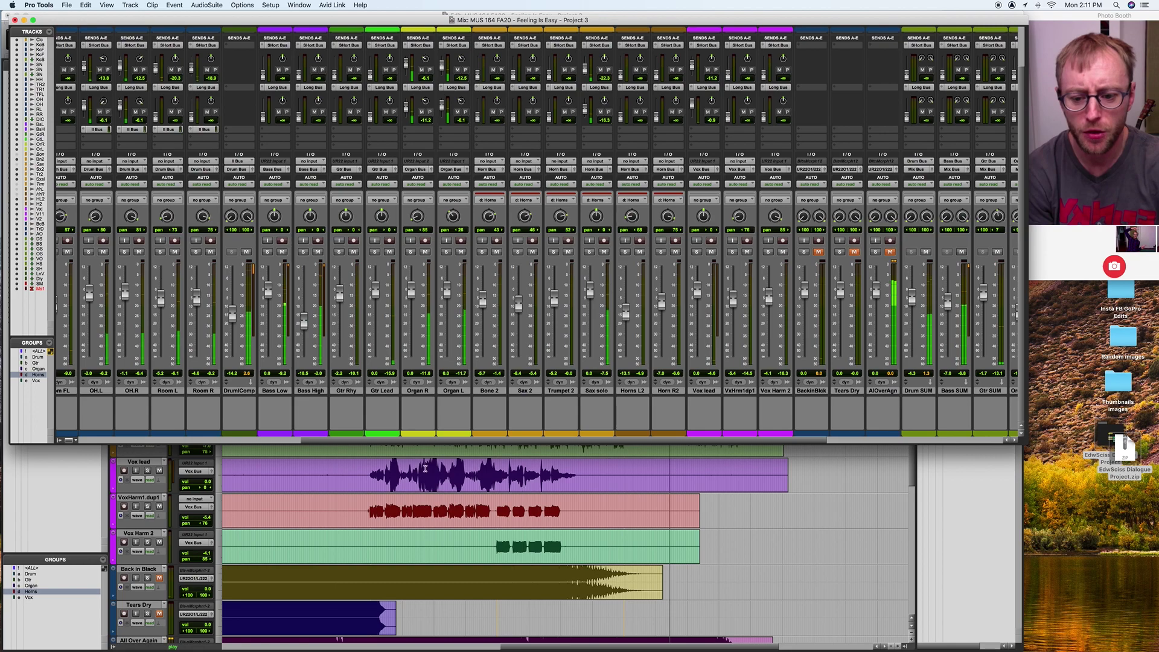
pyautogui.click(393, 461)
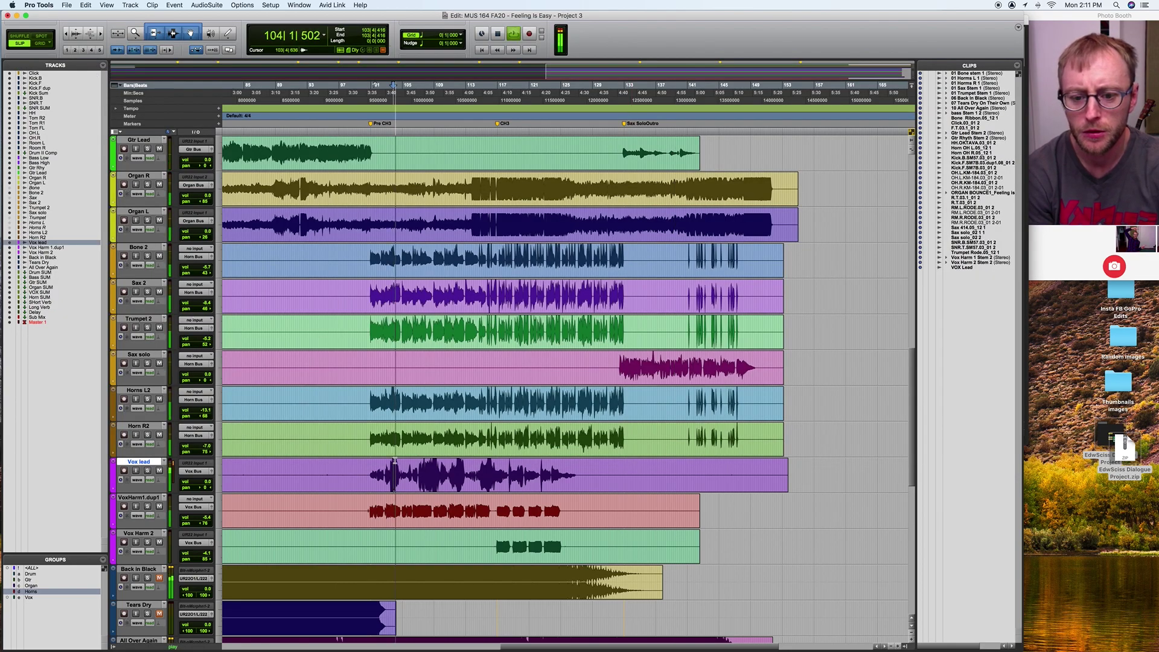
pyautogui.click(631, 357)
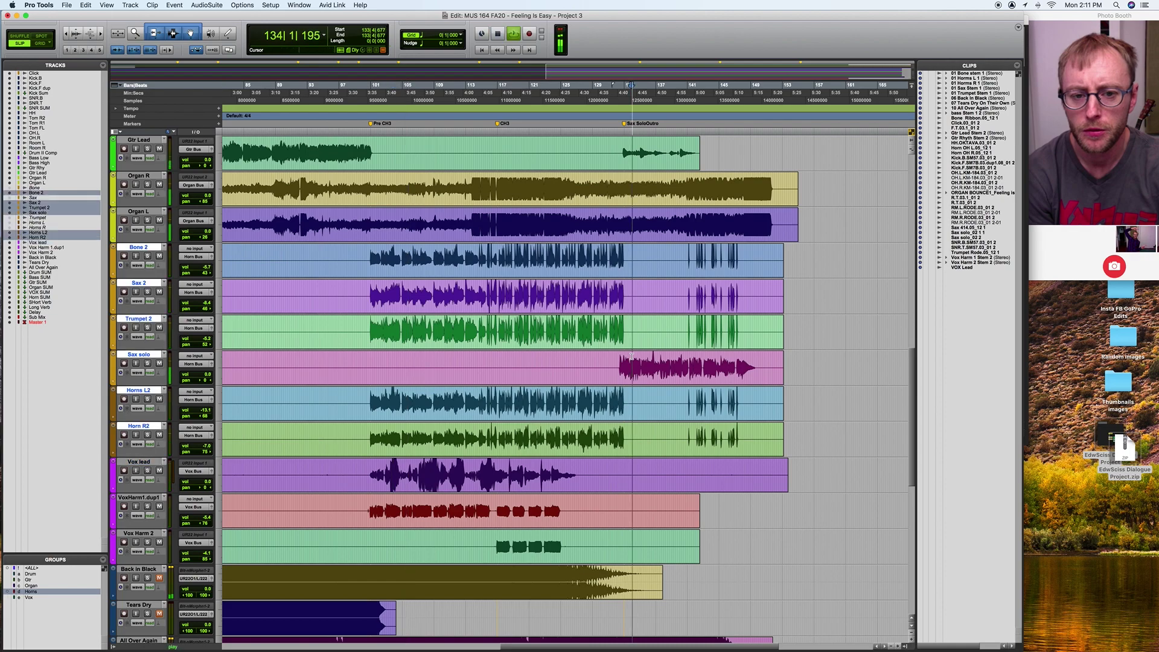
# Step: Stop playback and place the playhead at about bar 80 in the Gtr Solo section of the Edit window
pyautogui.press('super+equal')
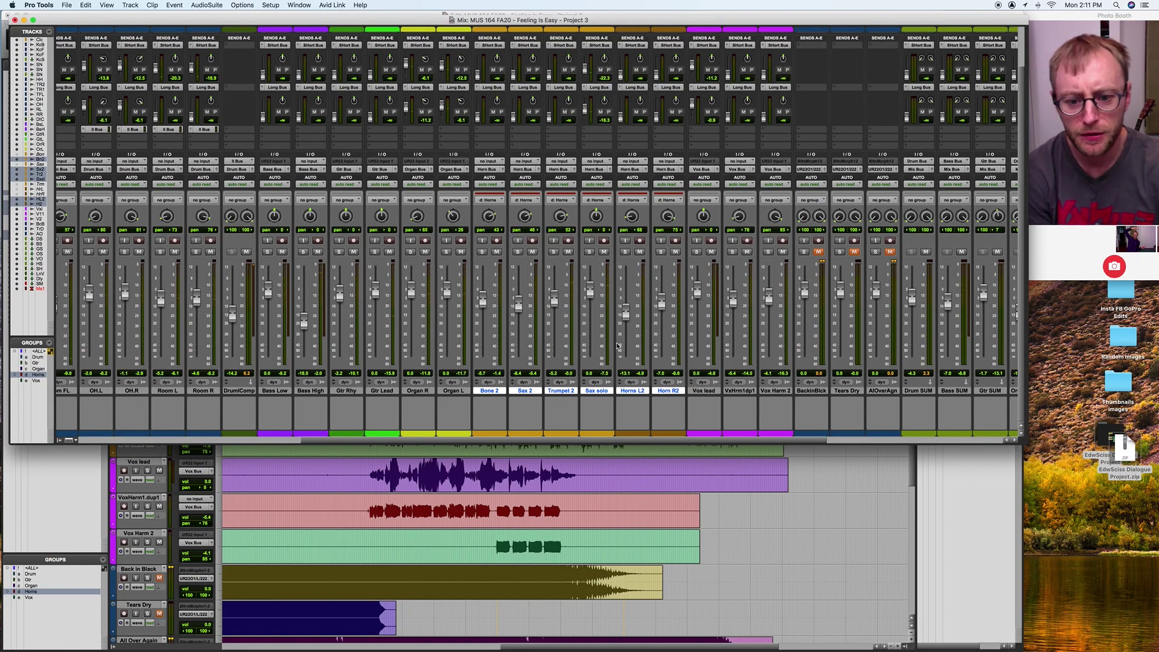
pyautogui.press('super+equal')
pyautogui.hscroll(-5, 516, 303)
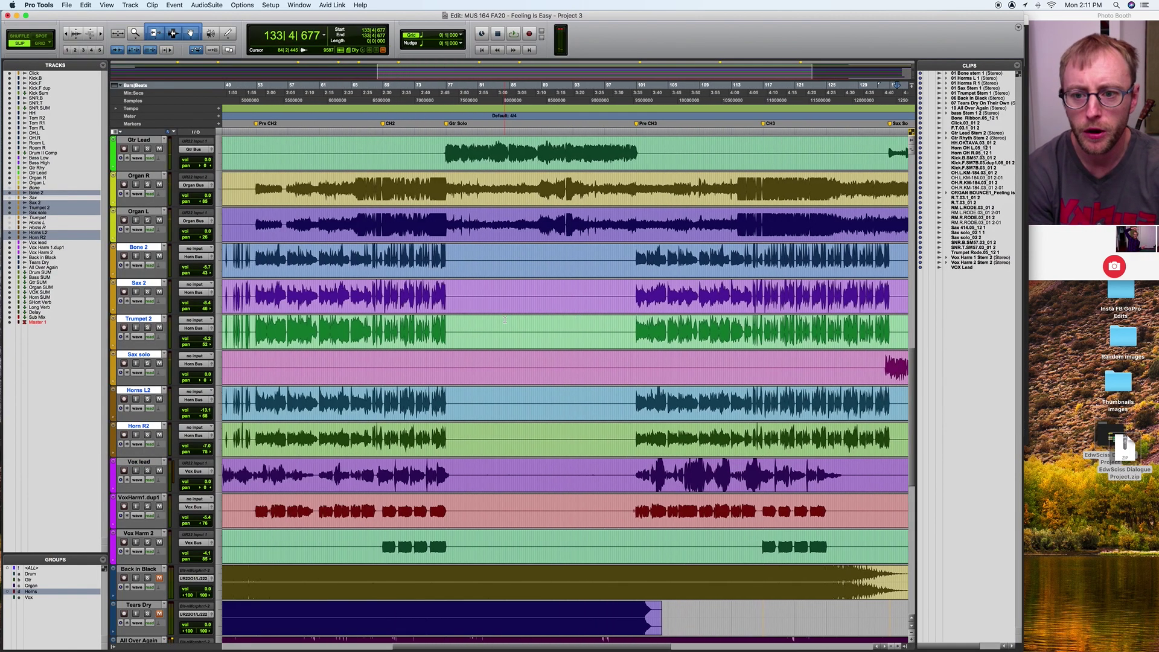
pyautogui.click(477, 112)
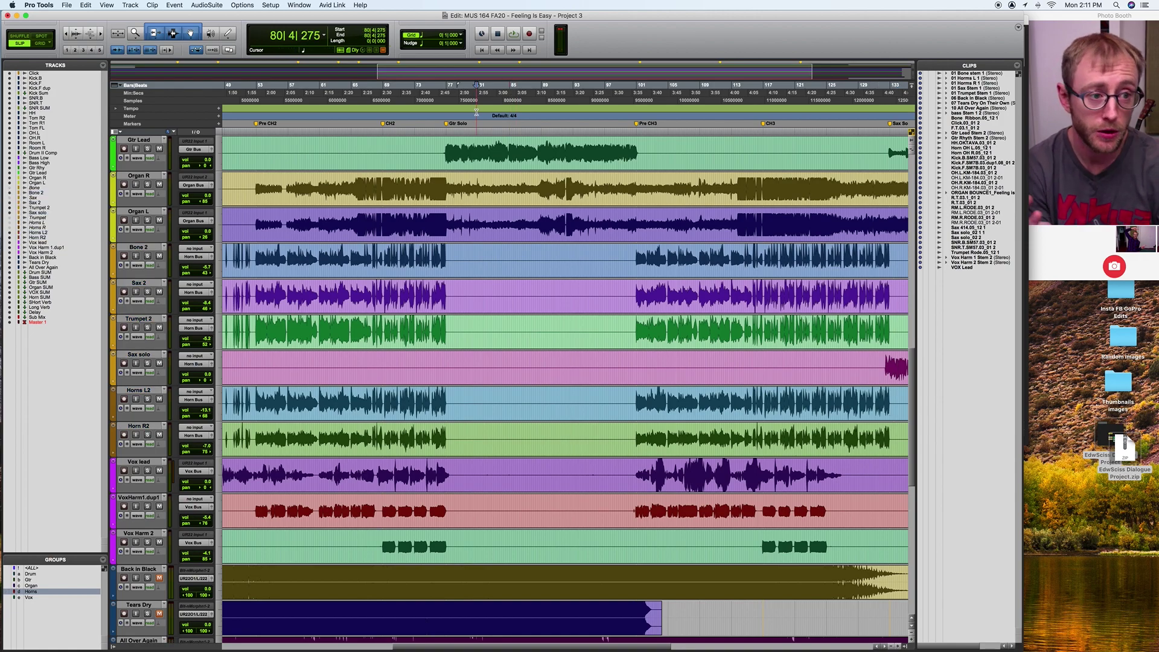
# Step: Play the mix from about bar 80, then from about bar 63 and into the guitar solo from about bar 76
pyautogui.press('super+equal')
pyautogui.press('space')
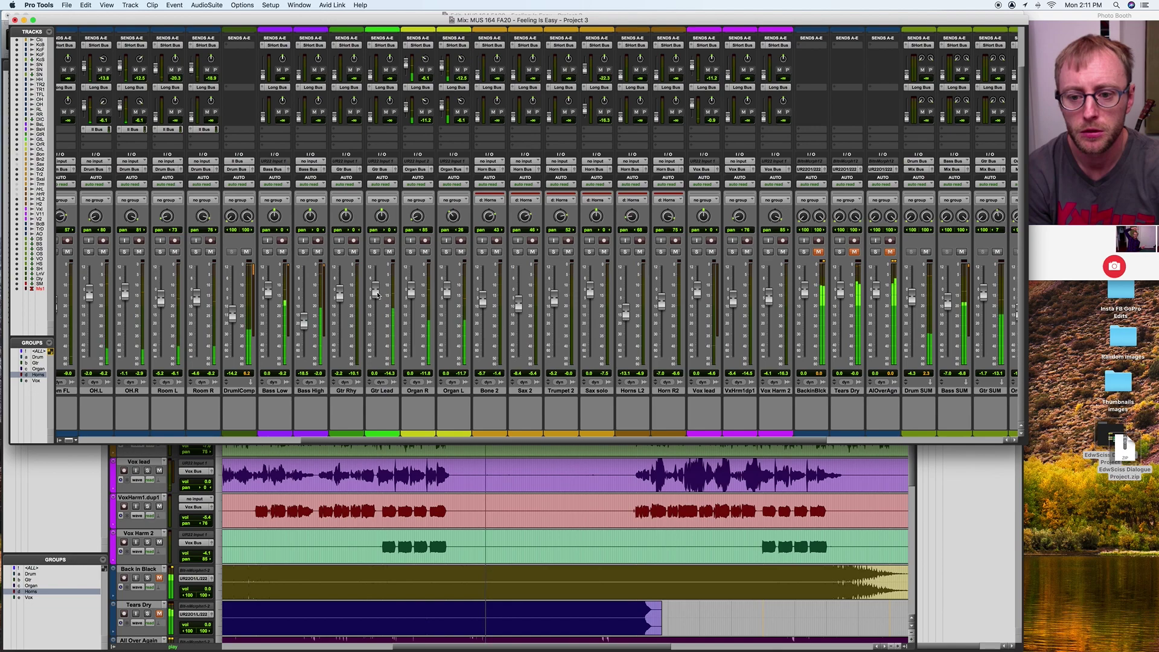
pyautogui.scroll(3, 380, 296)
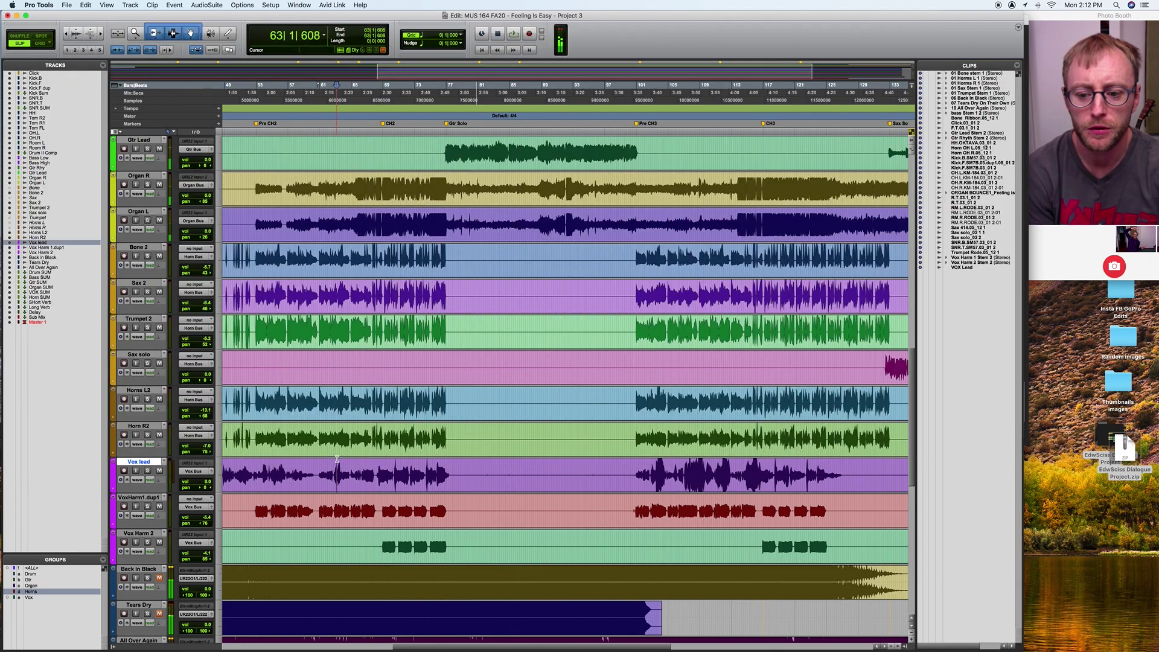
pyautogui.click(337, 462)
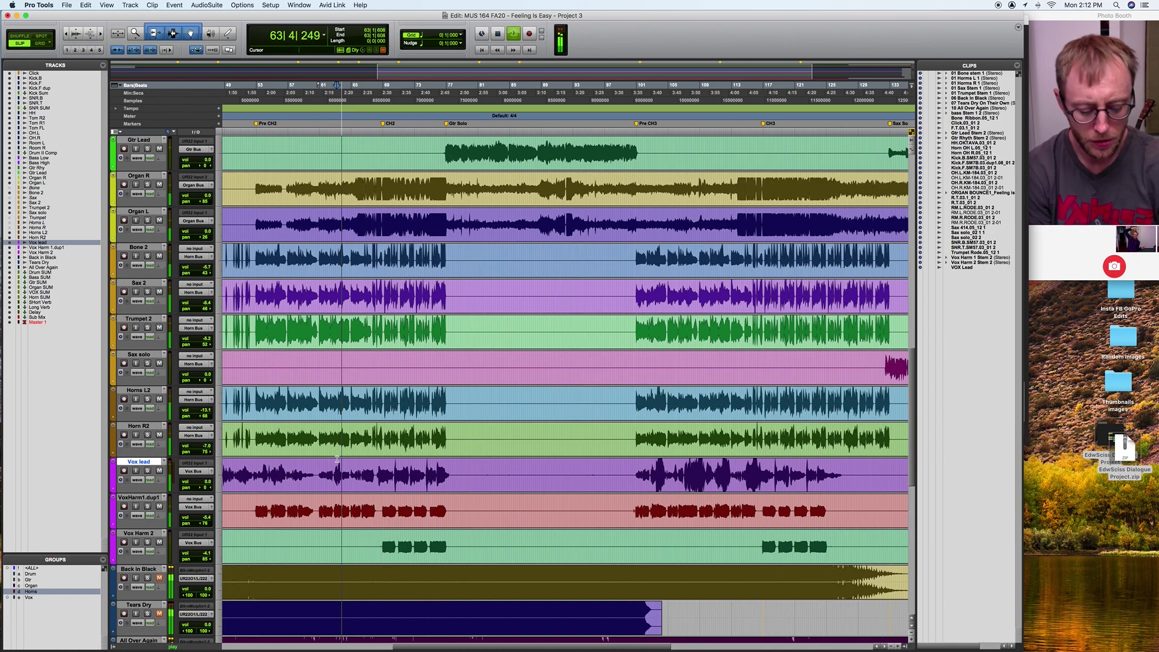
pyautogui.press('super+equal')
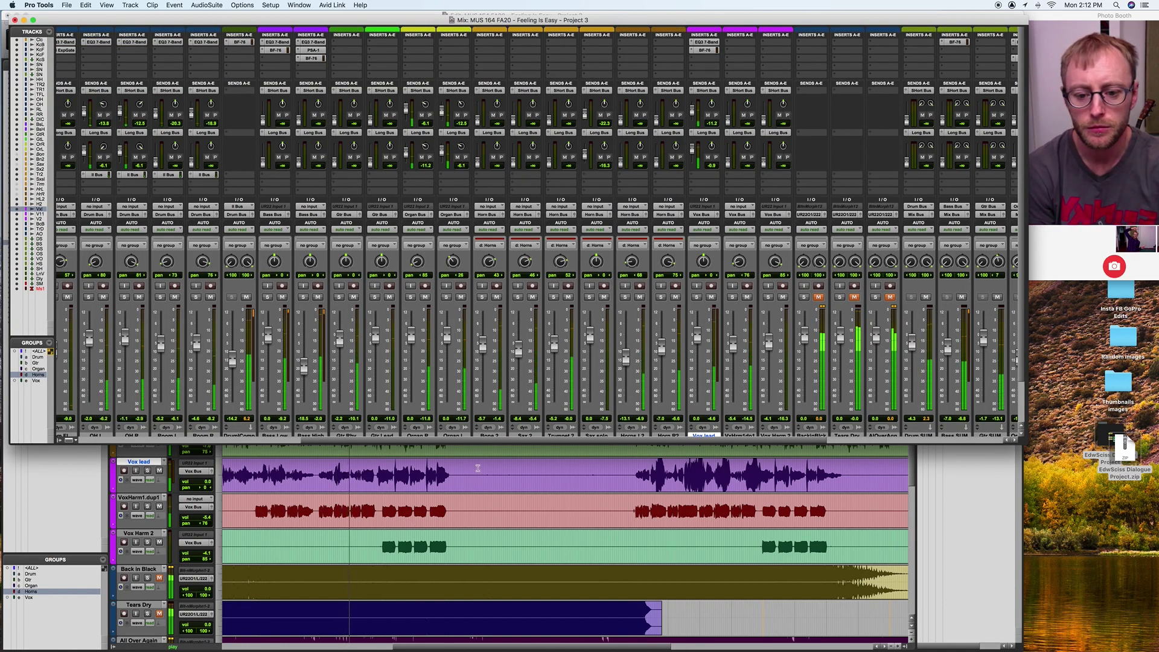
pyautogui.click(441, 466)
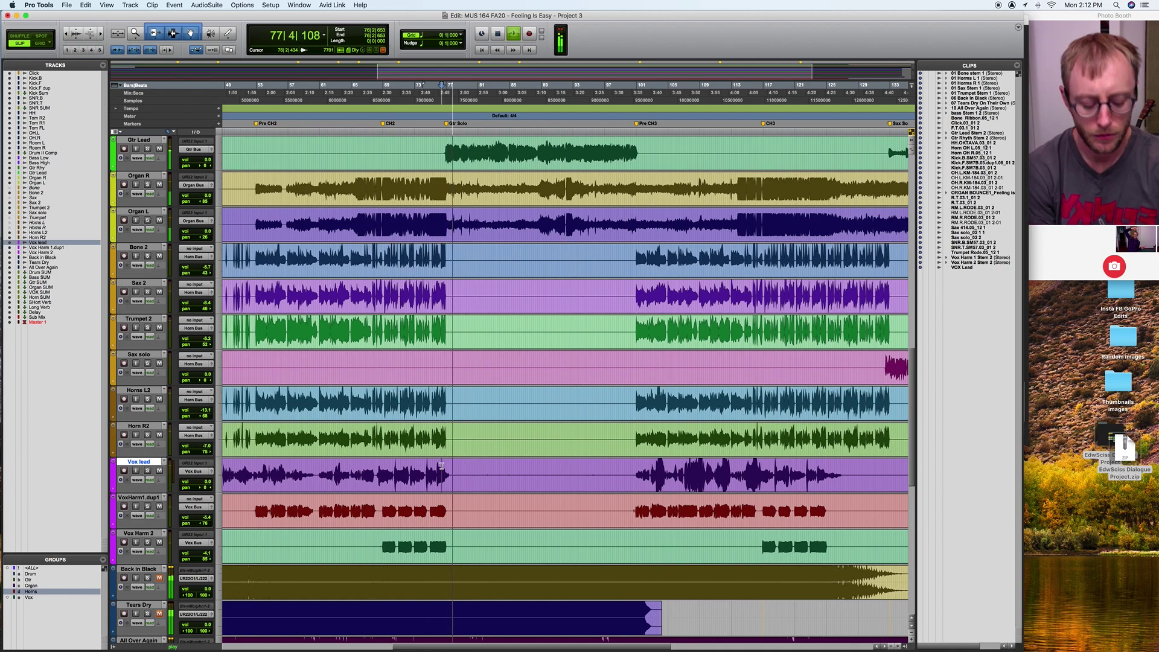
pyautogui.press('super+equal')
pyautogui.scroll(-3, 415, 319)
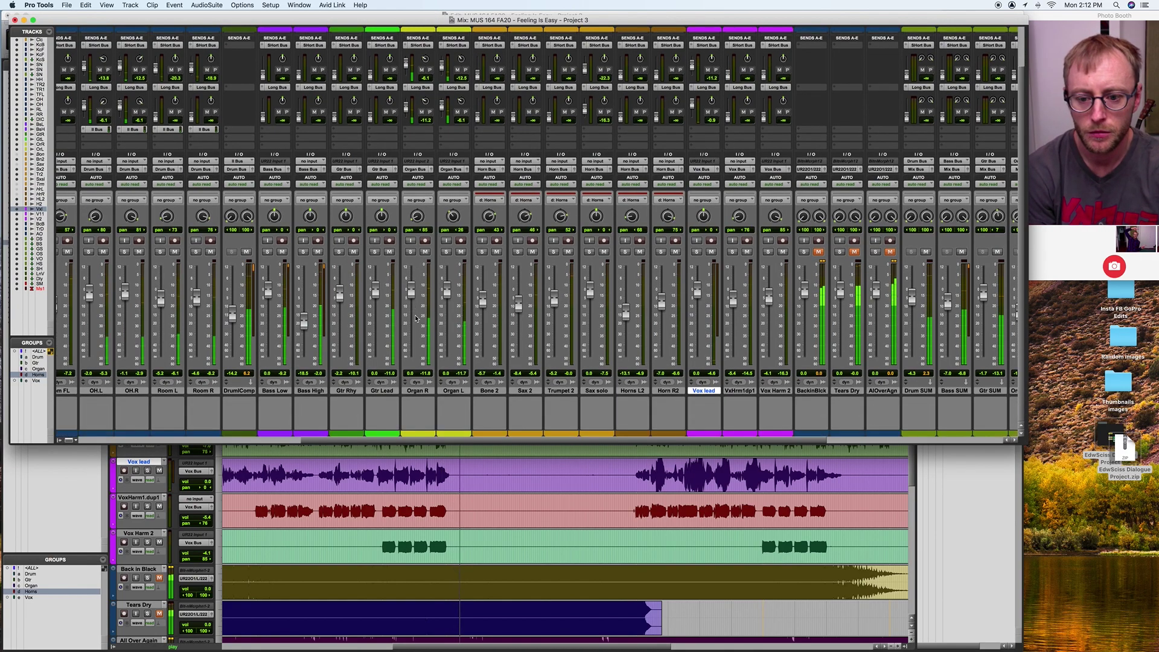
# Step: Try a different pan on Gtr Lead and check the panning of the Gtr SUM bus
pyautogui.moveTo(386, 211); pyautogui.dragTo(381, 253)
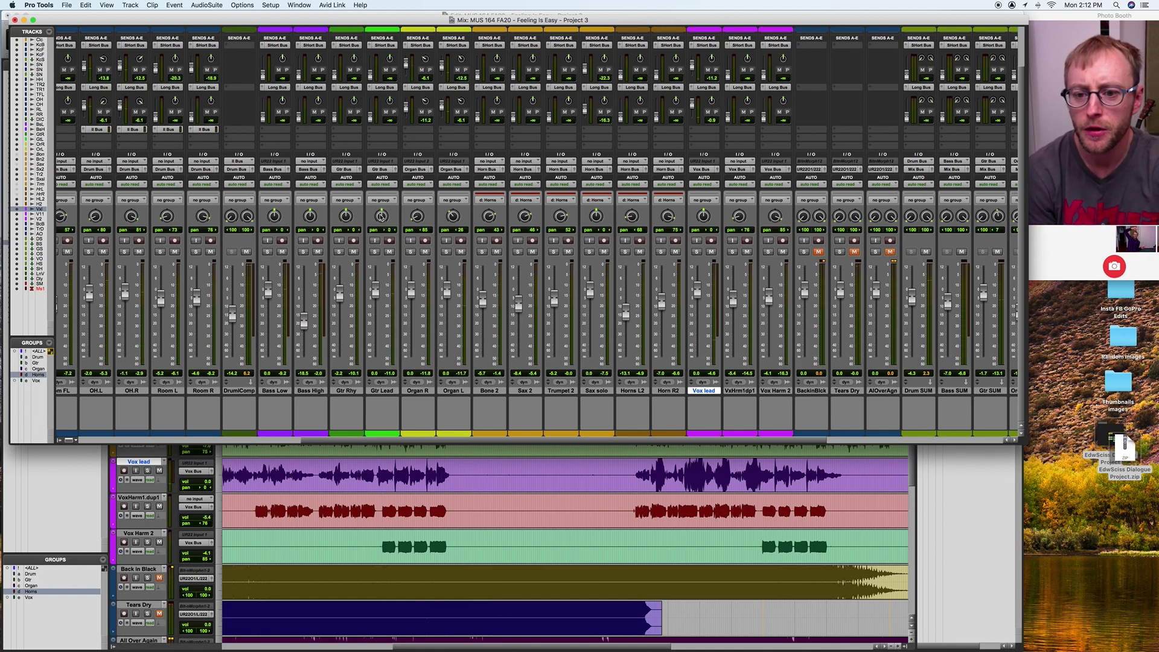
pyautogui.hscroll(10, 765, 382)
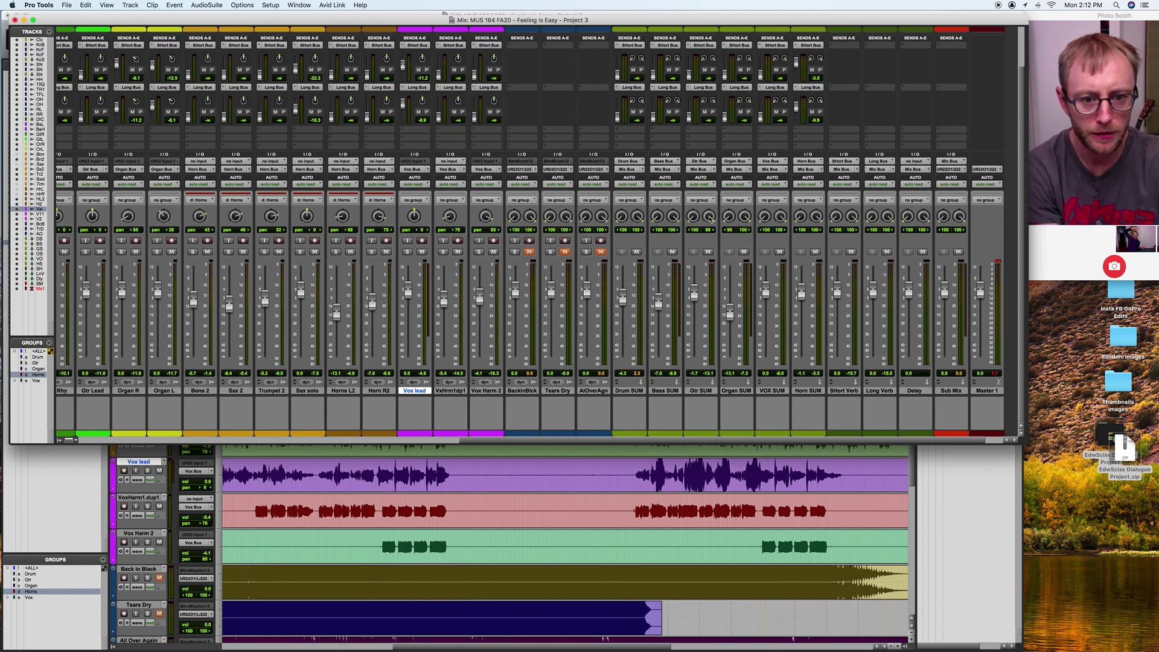
pyautogui.hscroll(-7, 710, 219)
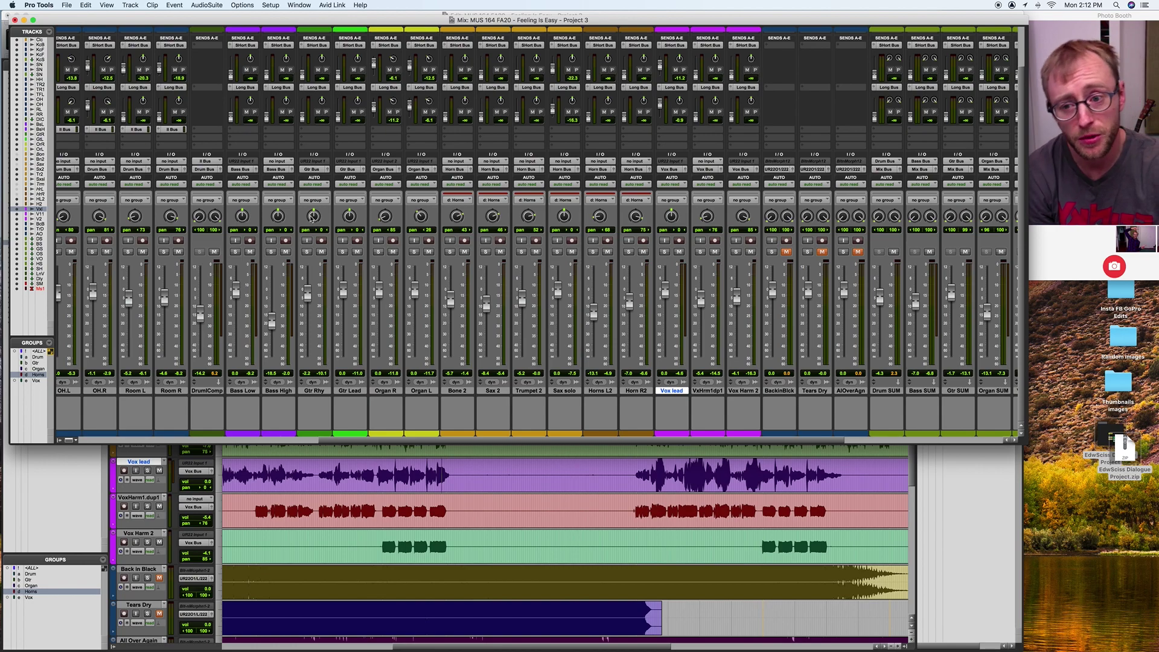
# Step: Play from about bar 67, pan Gtr Rhy to 59 and set its volume to about -0.1 dB
pyautogui.press('space')
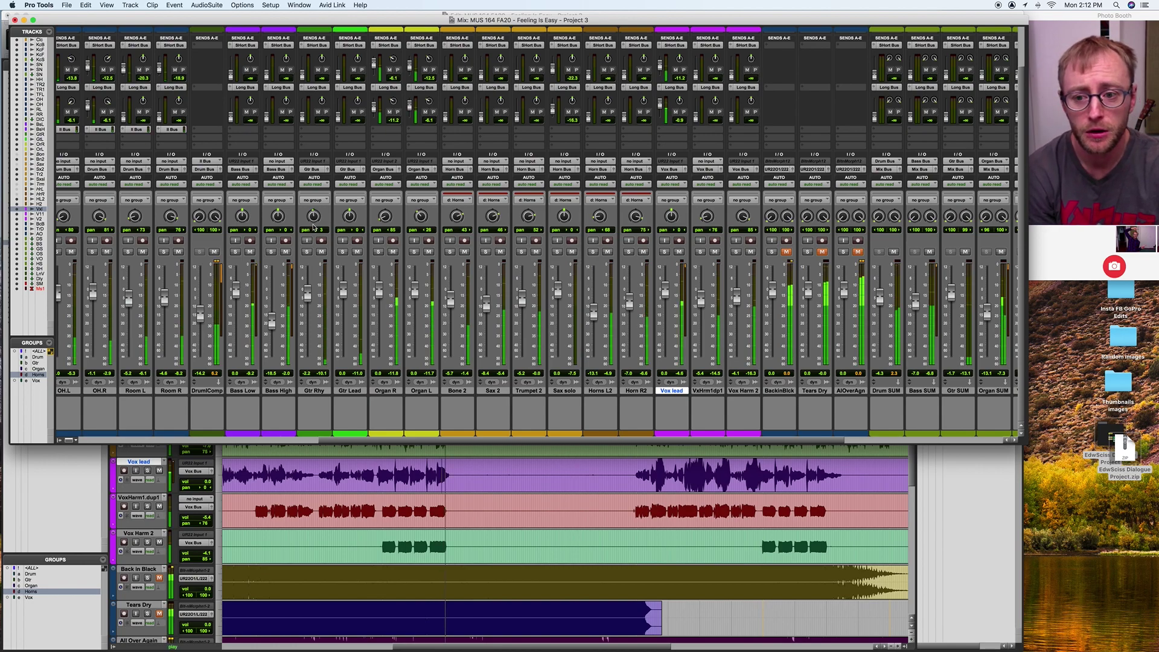
pyautogui.click(370, 462)
pyautogui.press('space')
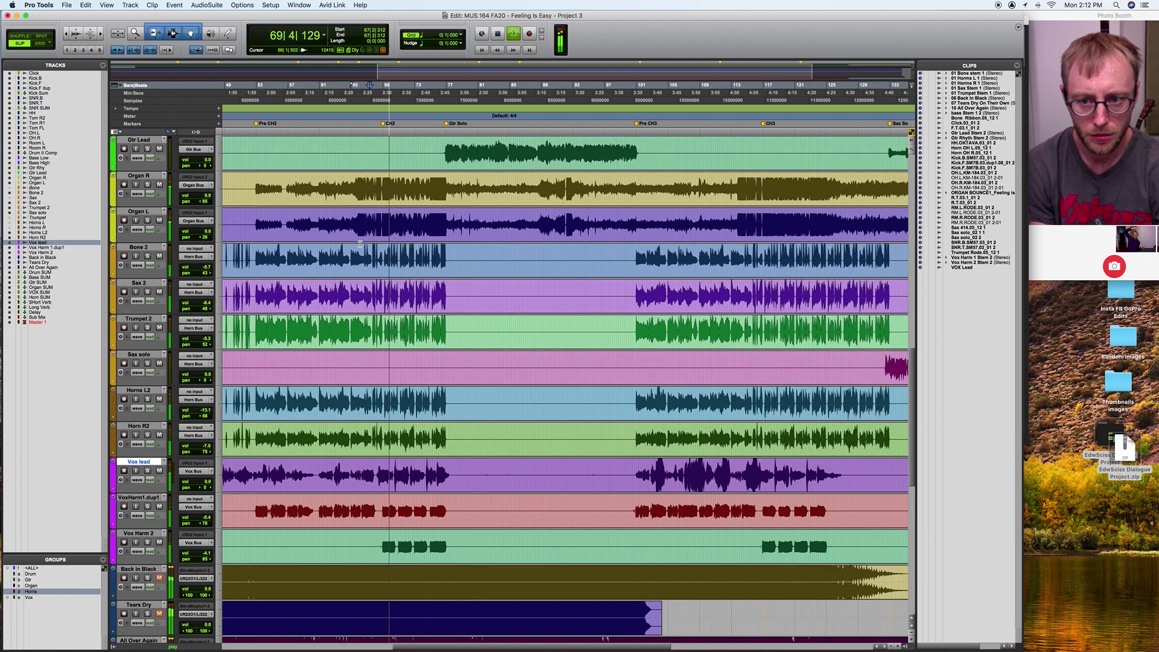
pyautogui.press('super+equal')
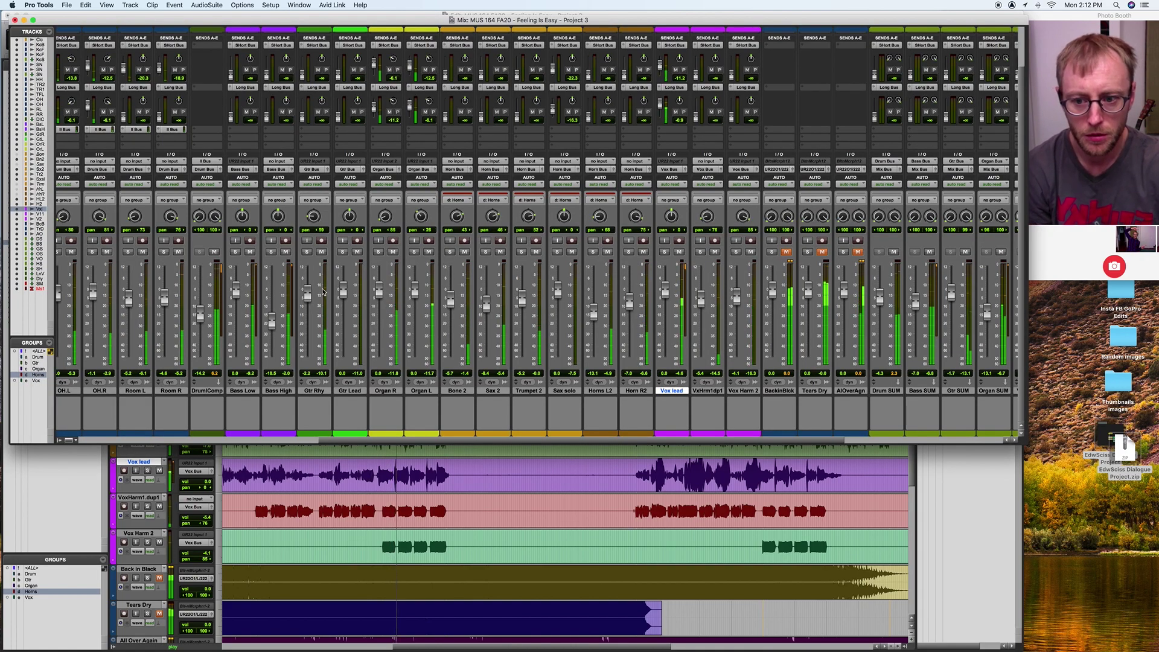
pyautogui.moveTo(308, 298); pyautogui.dragTo(309, 295)
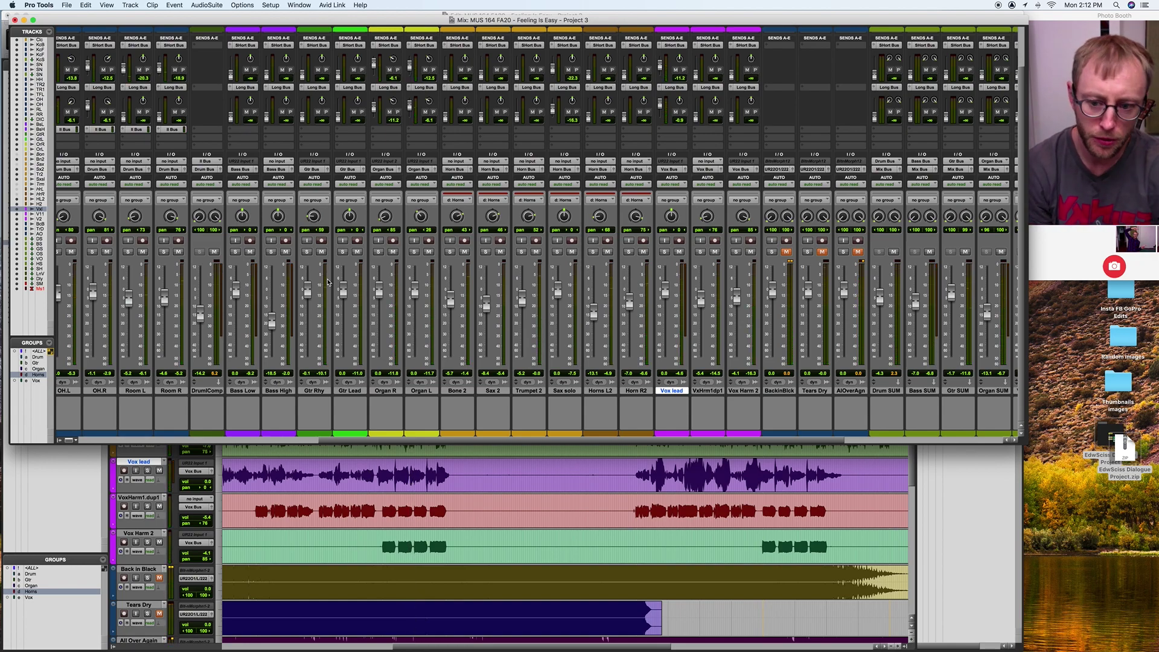
# Step: Listen to the transition into the guitar solo from about bar 75 and check Gtr Lead's sends and inserts
pyautogui.press('super+equal')
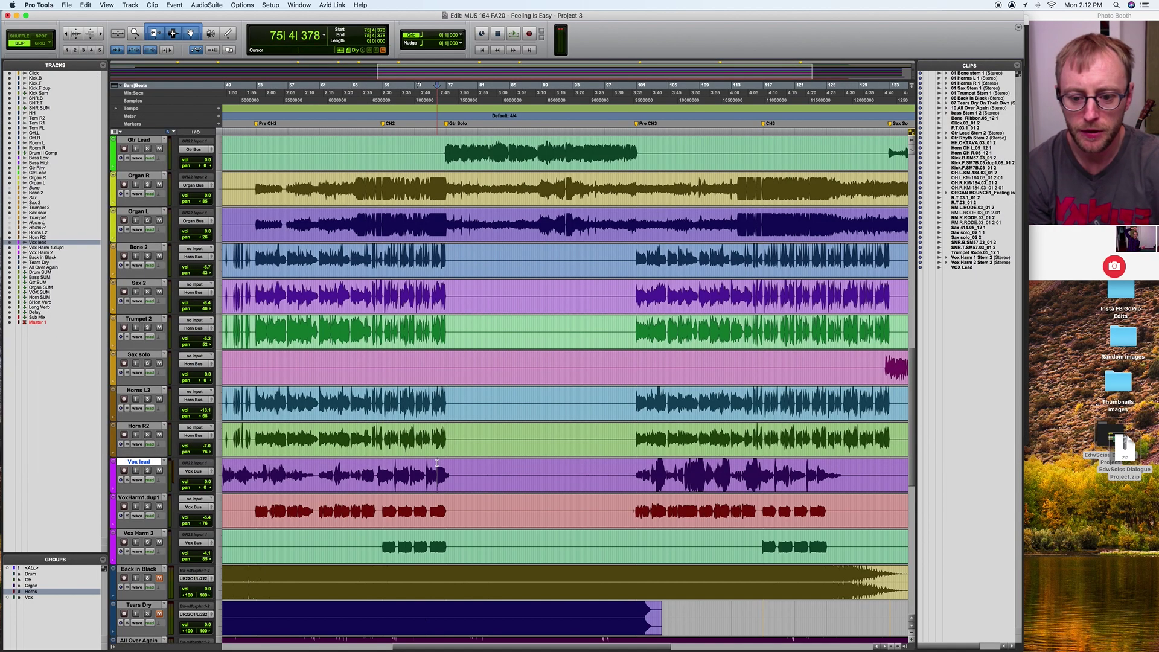
pyautogui.press('super+equal')
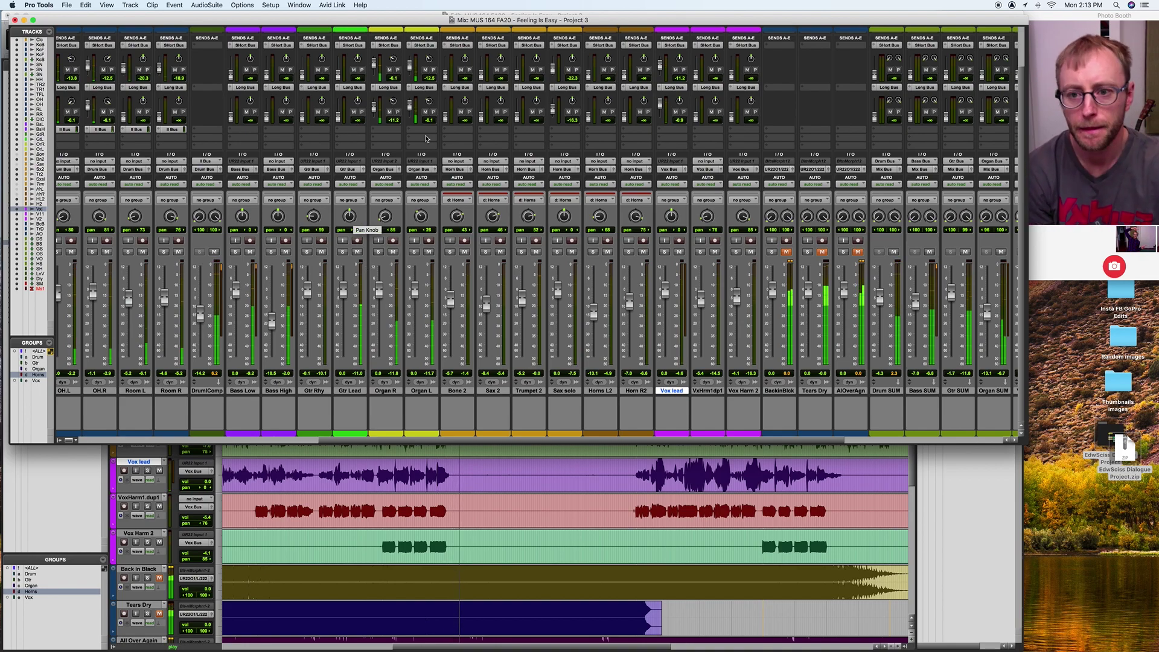
pyautogui.scroll(4, 374, 125)
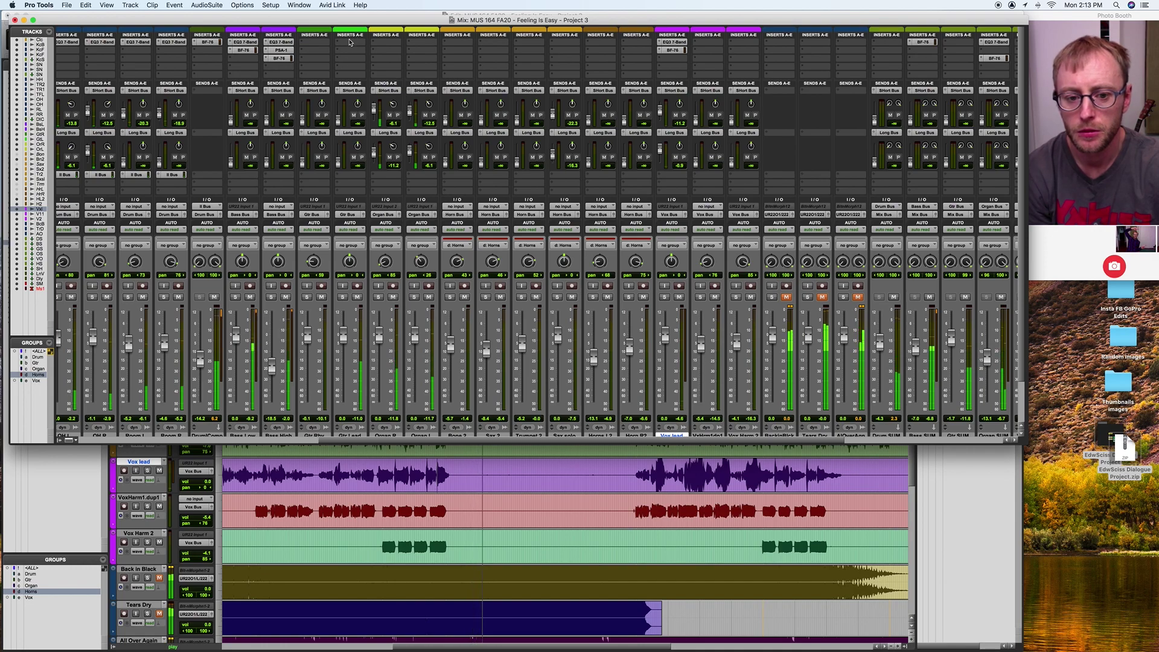
pyautogui.press('space')
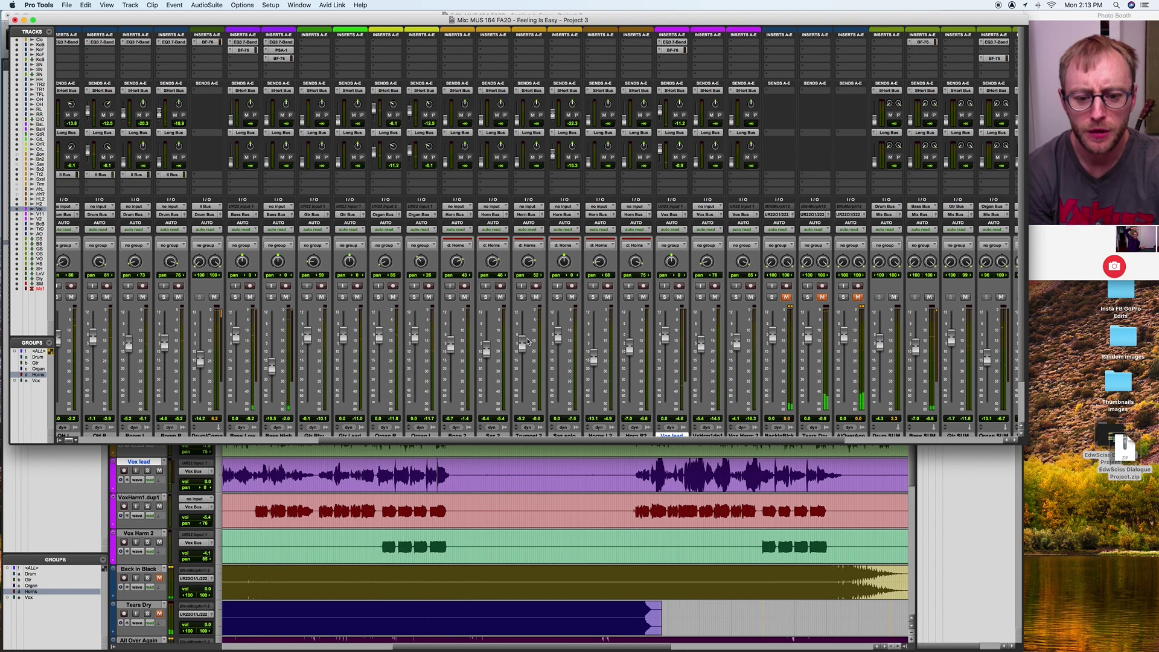
# Step: Play the mix from about bar 122 in the CH3 section, then return to the Mix window
pyautogui.hscroll(5, 594, 487)
pyautogui.scroll(-3, 591, 487)
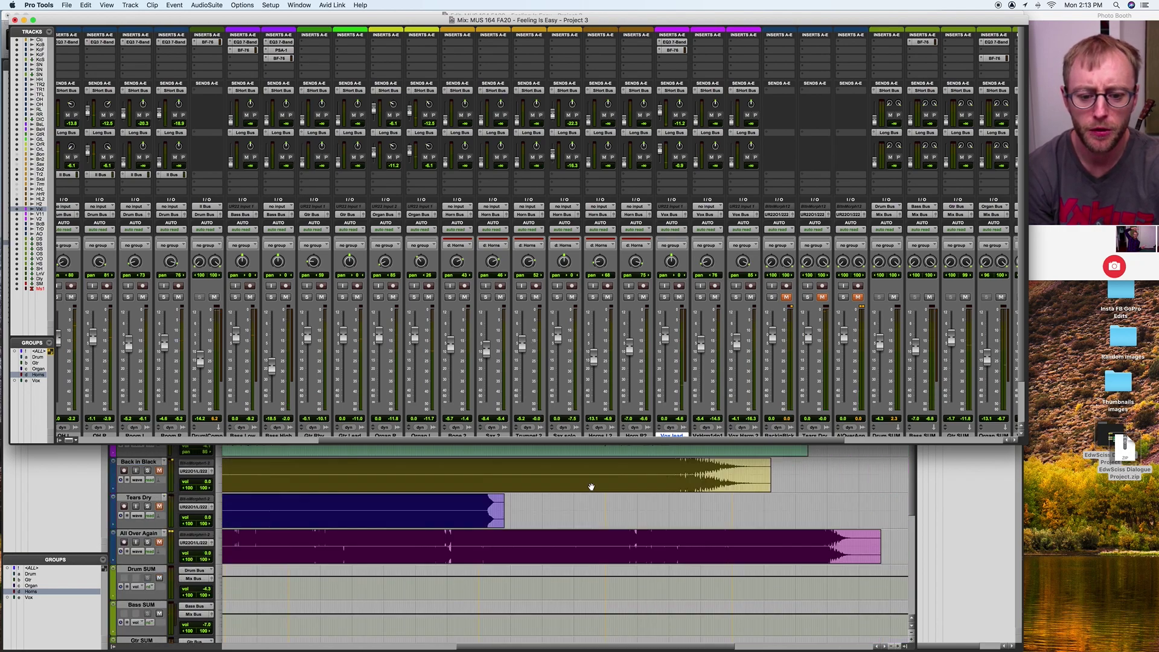
pyautogui.scroll(4, 591, 487)
pyautogui.click(505, 461)
pyautogui.press('space')
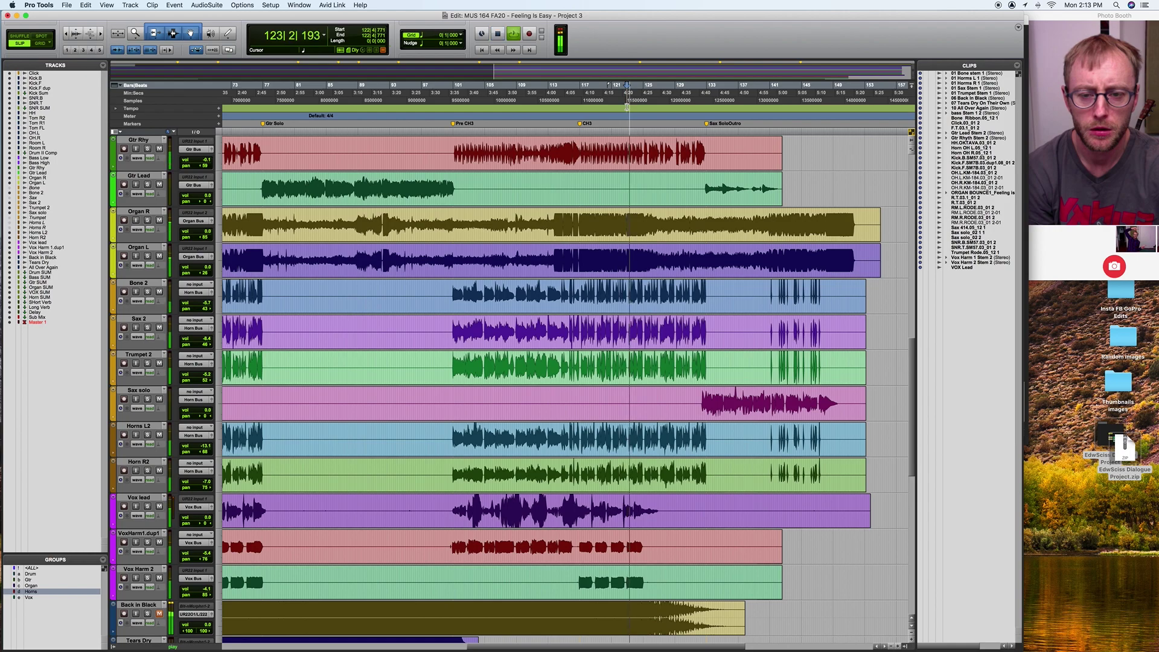
pyautogui.press('super+equal')
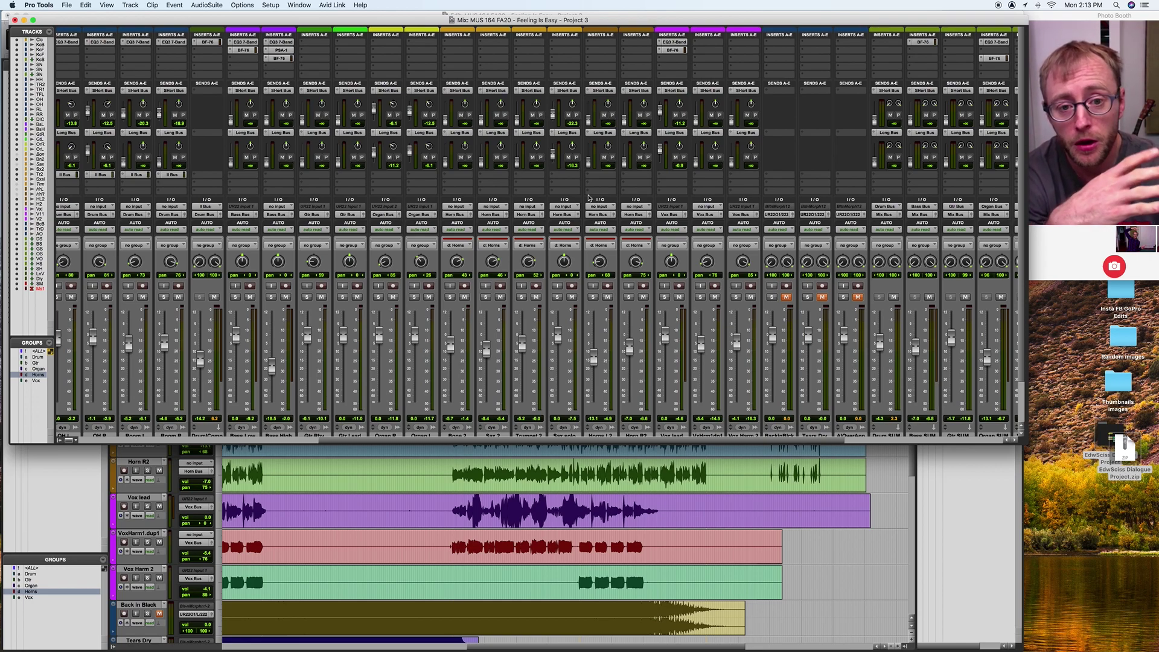
# Step: Open the EQ3 7-Band on Sub Mix and cut the high shelf by about 2.2 dB at 2.21 kHz while playing
pyautogui.scroll(-3, 766, 312)
pyautogui.hscroll(3, 766, 312)
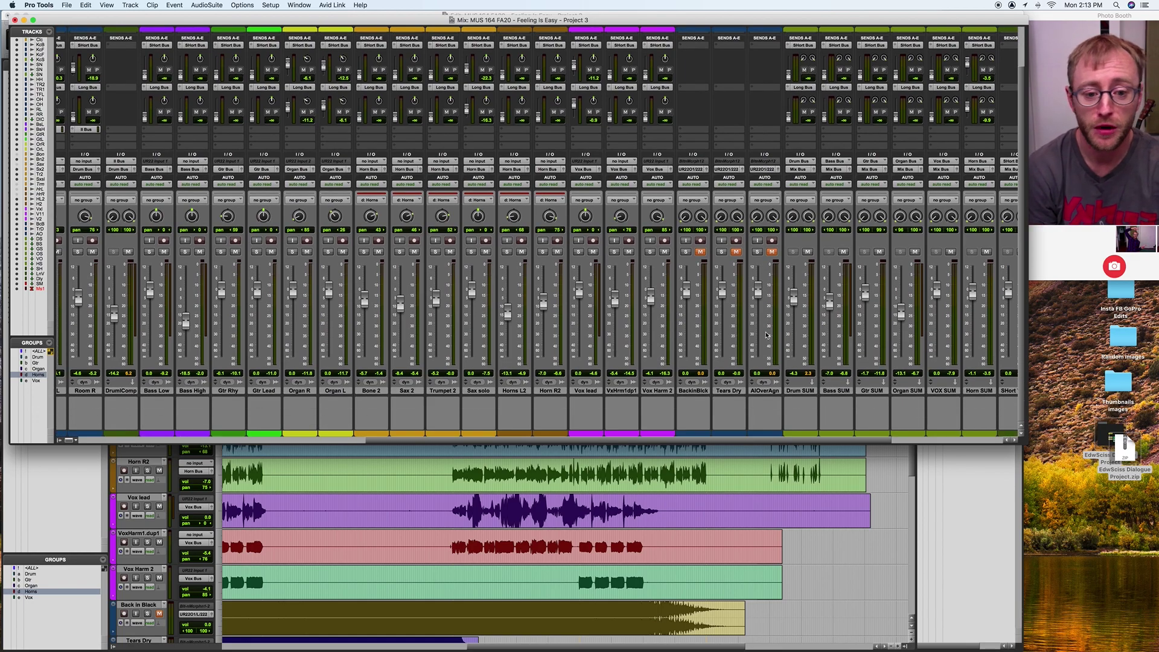
pyautogui.hscroll(5, 766, 333)
pyautogui.scroll(3, 921, 280)
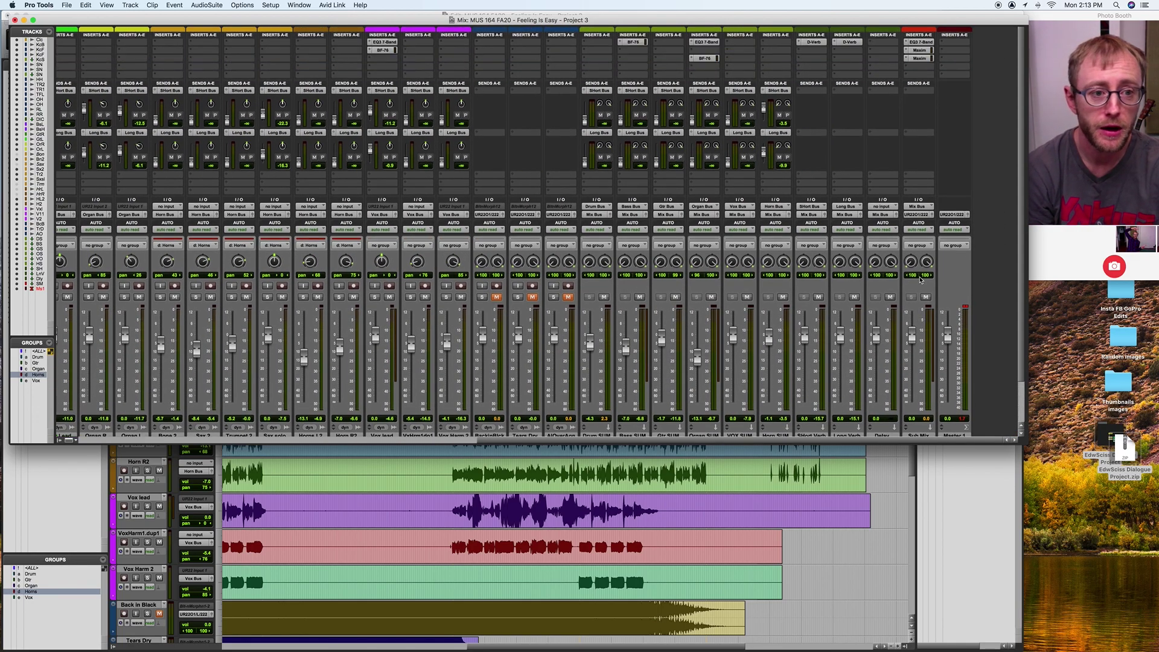
pyautogui.click(921, 43)
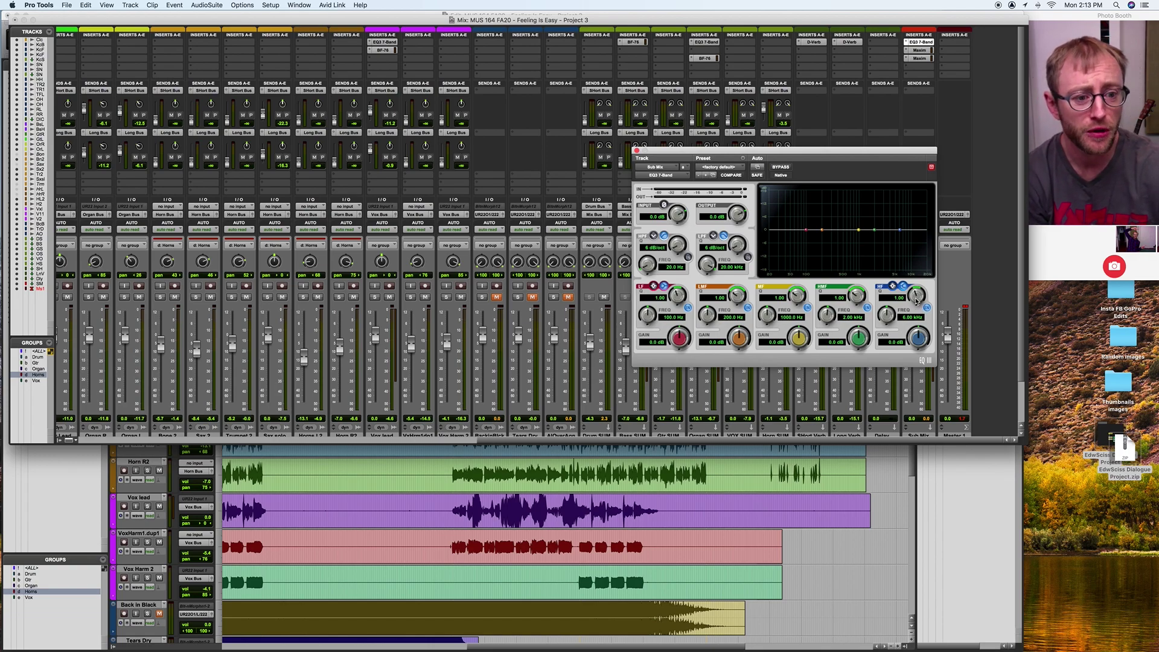
pyautogui.moveTo(900, 232); pyautogui.dragTo(877, 237)
pyautogui.press('space')
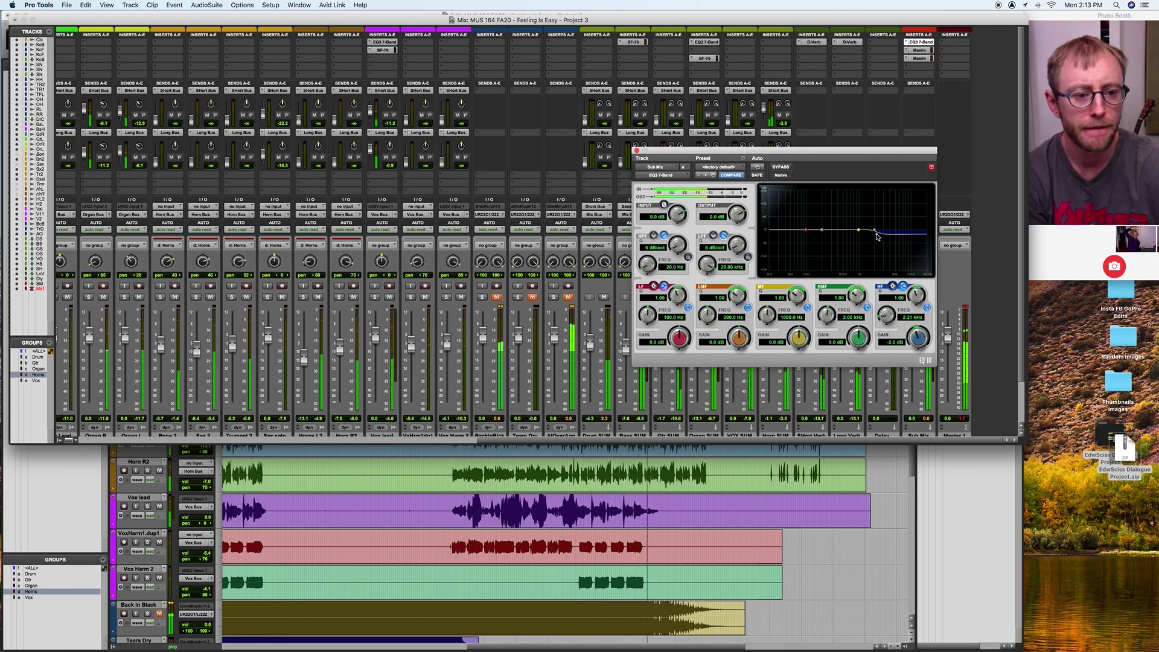
# Step: Play the mix from about bar 104 and compare it with the All Over Again reference track by toggling its solo and mute
pyautogui.click(483, 466)
pyautogui.press('space')
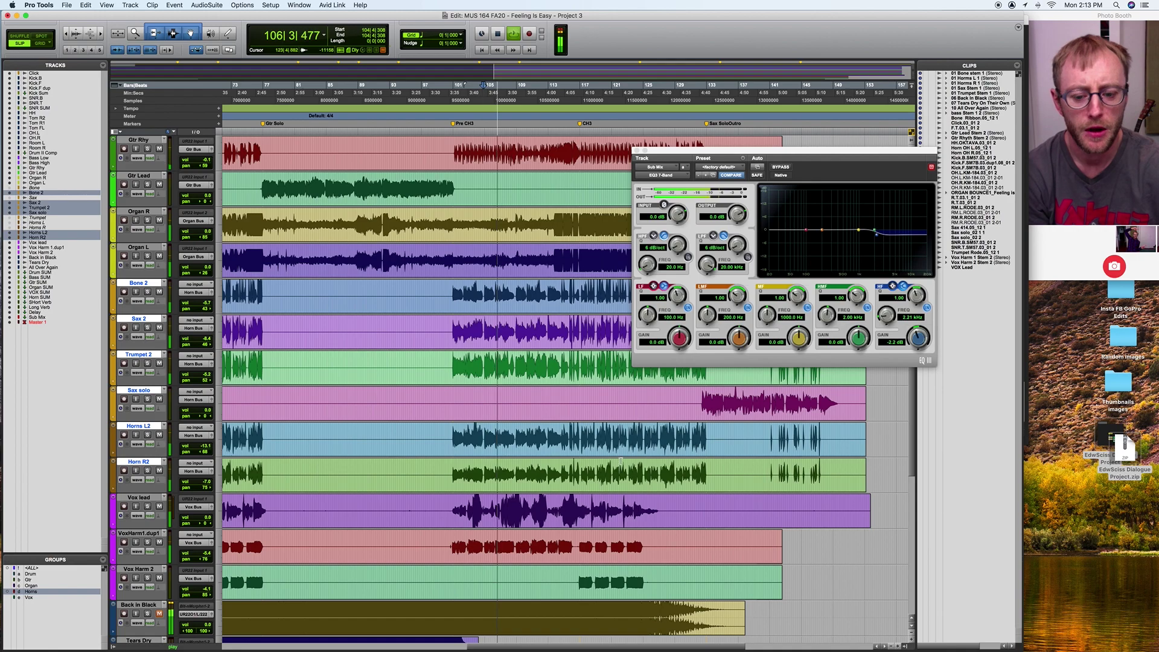
pyautogui.press('super+equal')
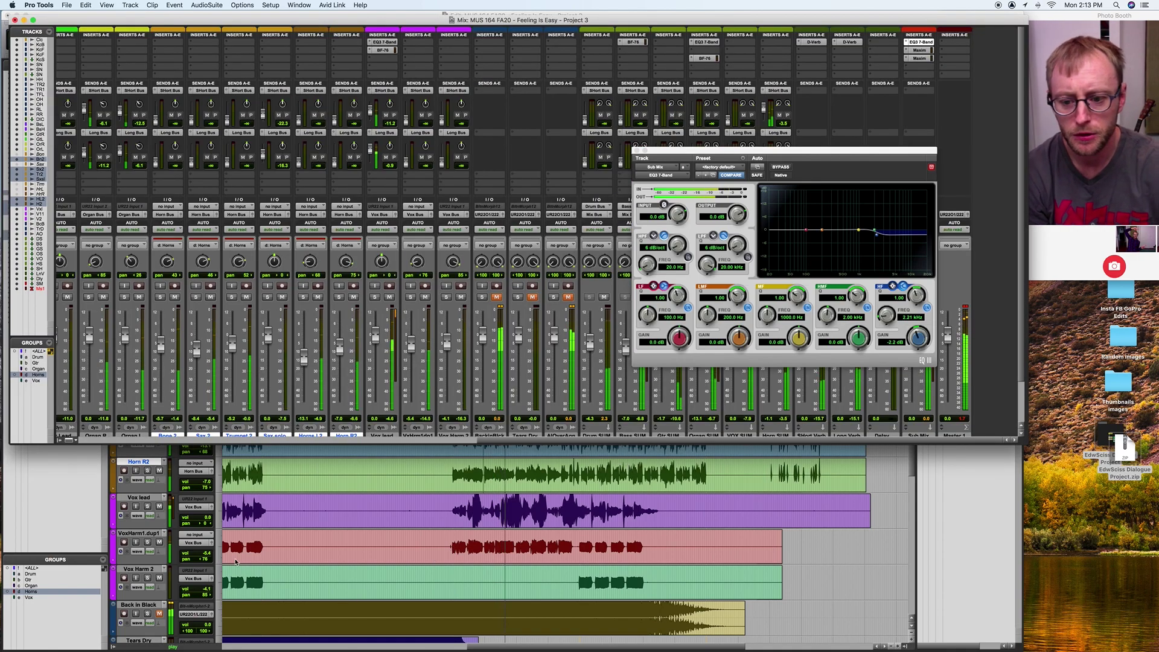
pyautogui.scroll(-3, 483, 271)
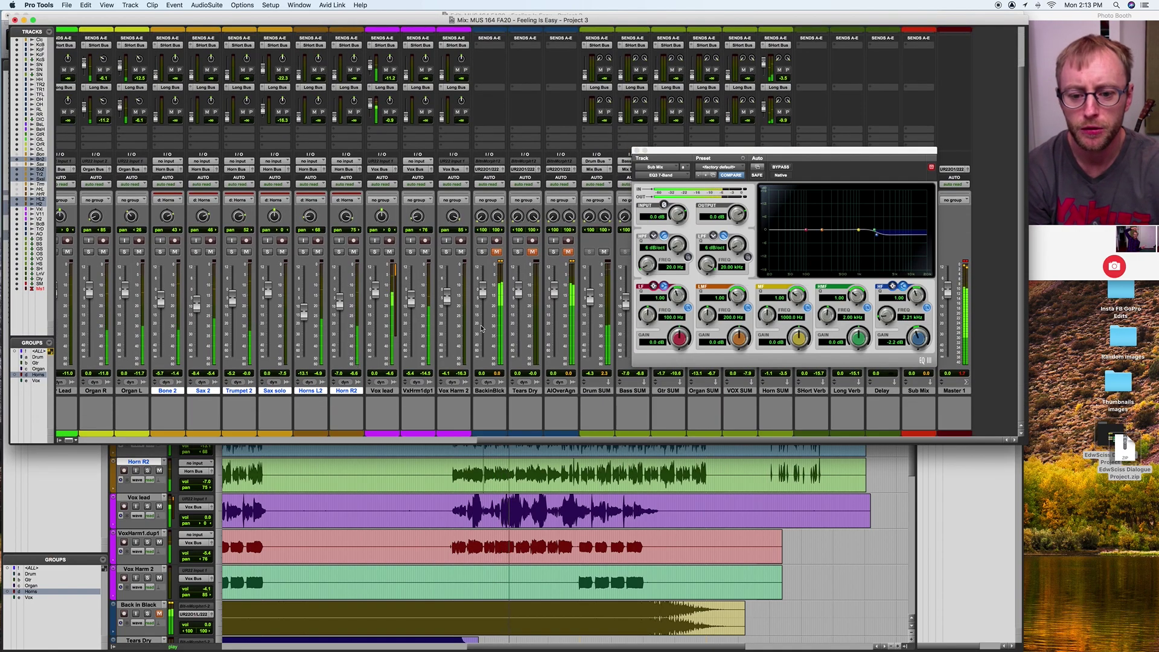
pyautogui.click(554, 252)
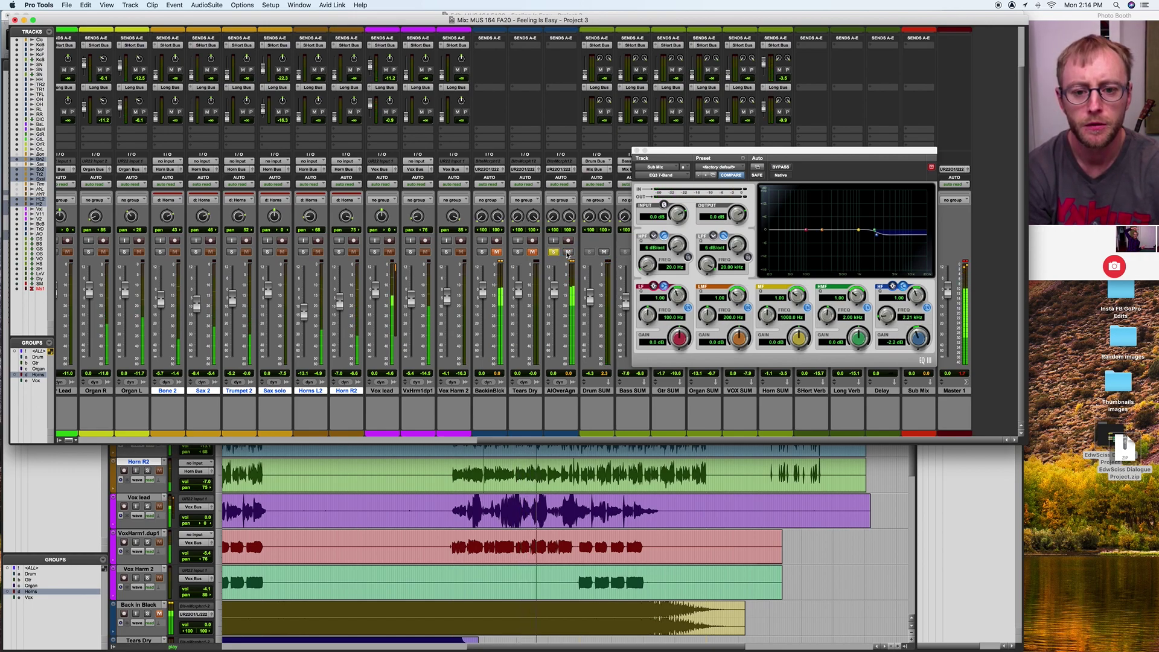
pyautogui.click(568, 251)
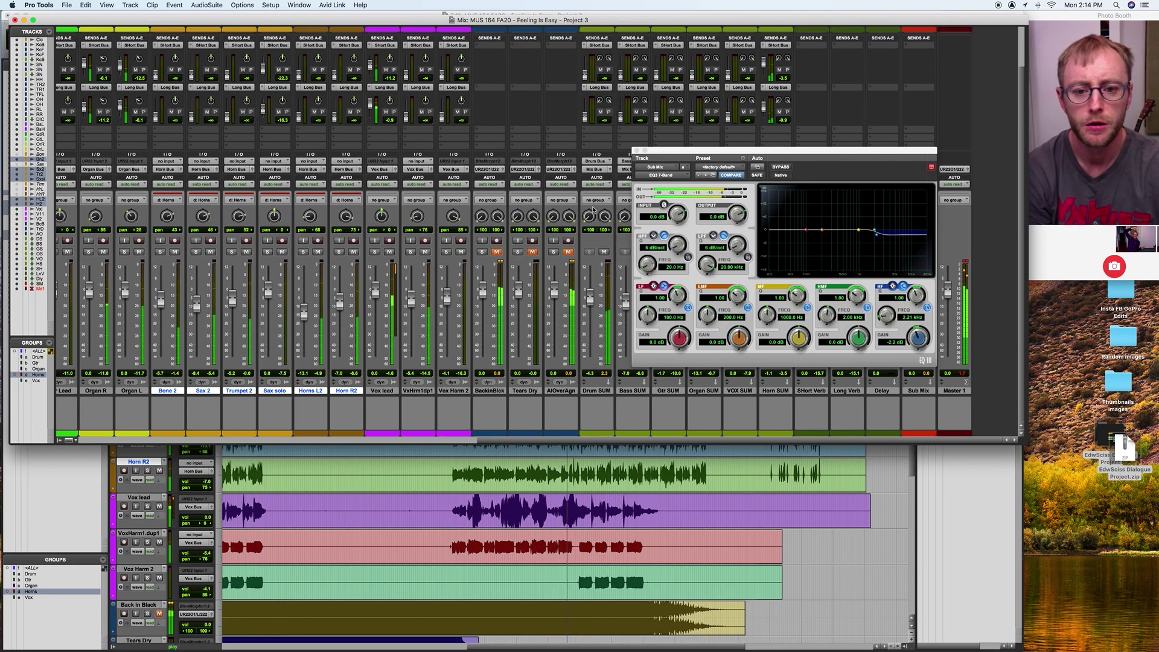
# Step: Compare the mix with the Tears Dry reference track, continuing from about bar 92, then mute and unsolo that track
pyautogui.click(519, 253)
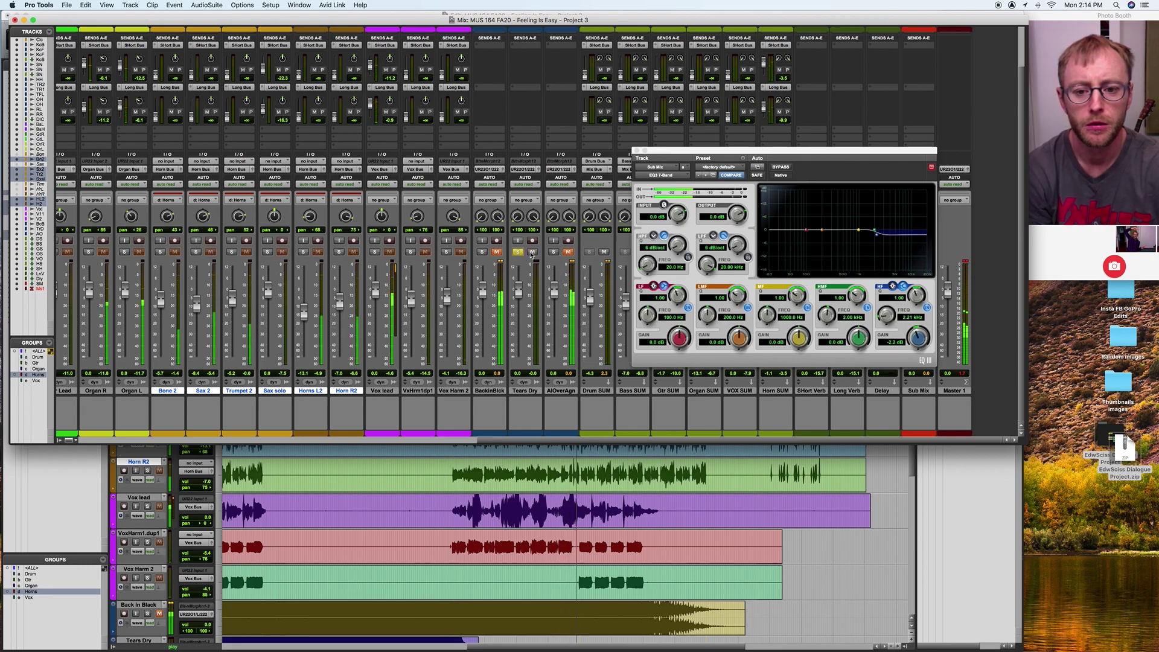
pyautogui.click(389, 464)
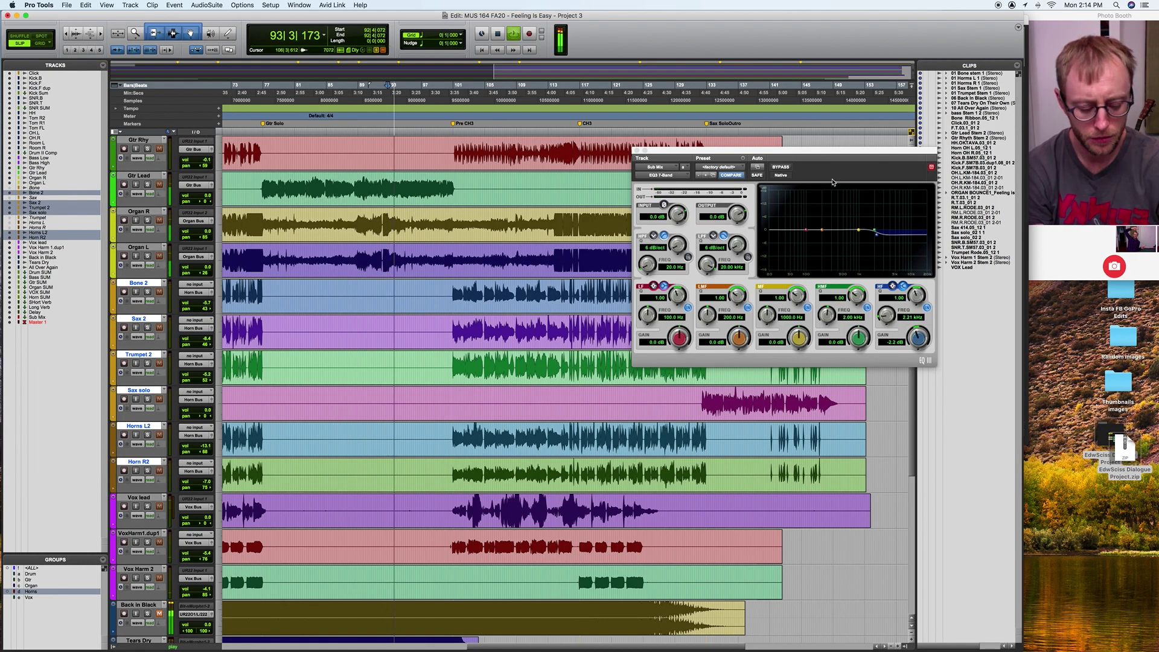
pyautogui.press('super+equal')
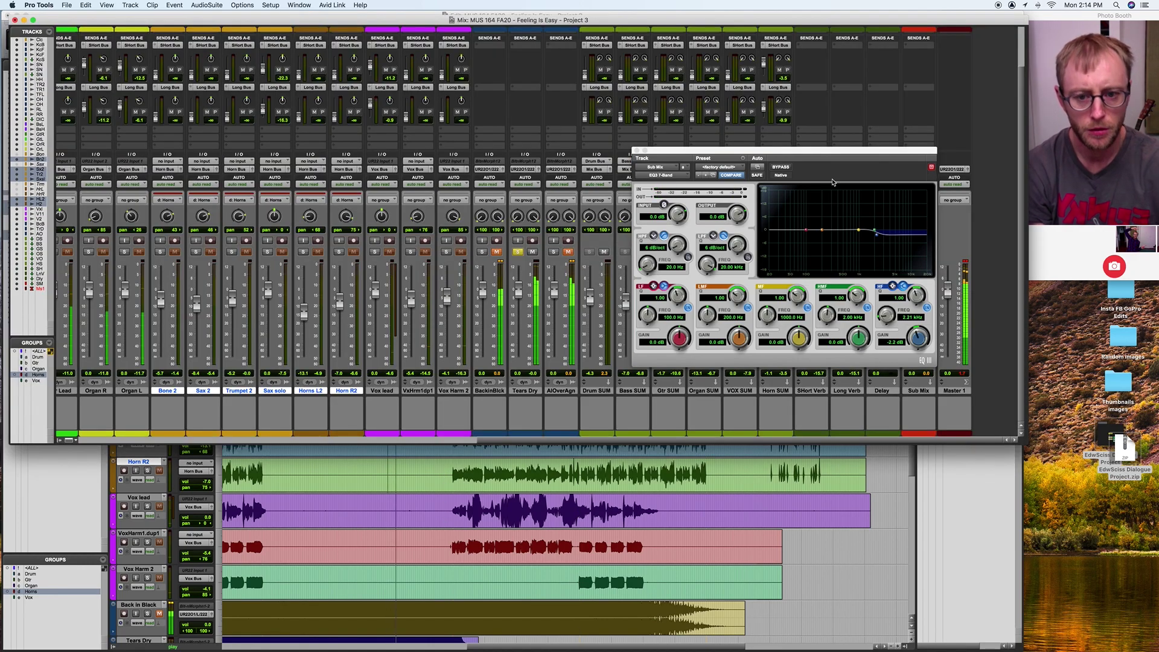
pyautogui.click(532, 252)
pyautogui.click(518, 252)
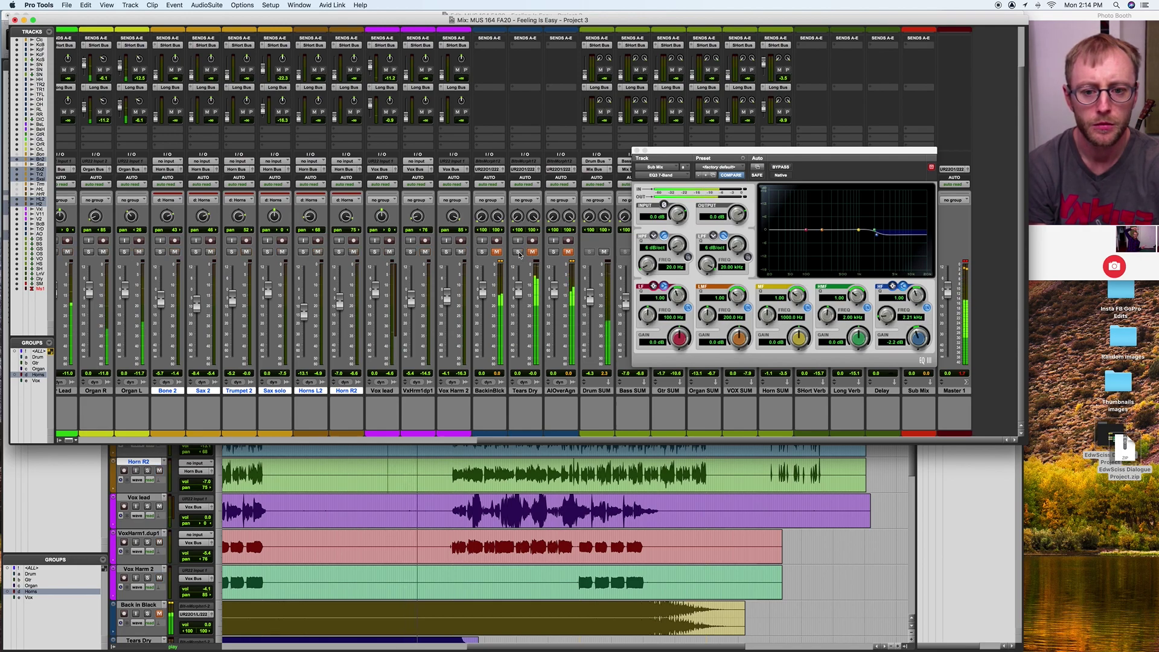
# Step: Move the Sub Mix EQ window clear of the Sub Mix channel, stop playback and bring the inserts into view
pyautogui.moveTo(767, 151); pyautogui.dragTo(593, 123)
pyautogui.press('space')
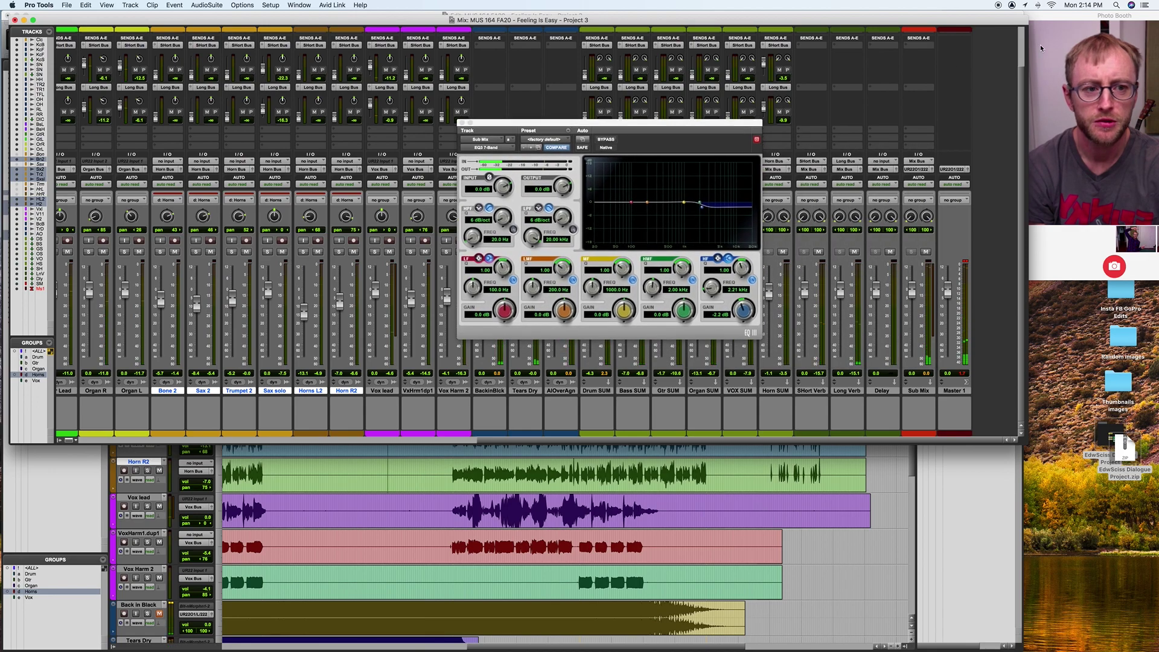
pyautogui.scroll(5, 890, 71)
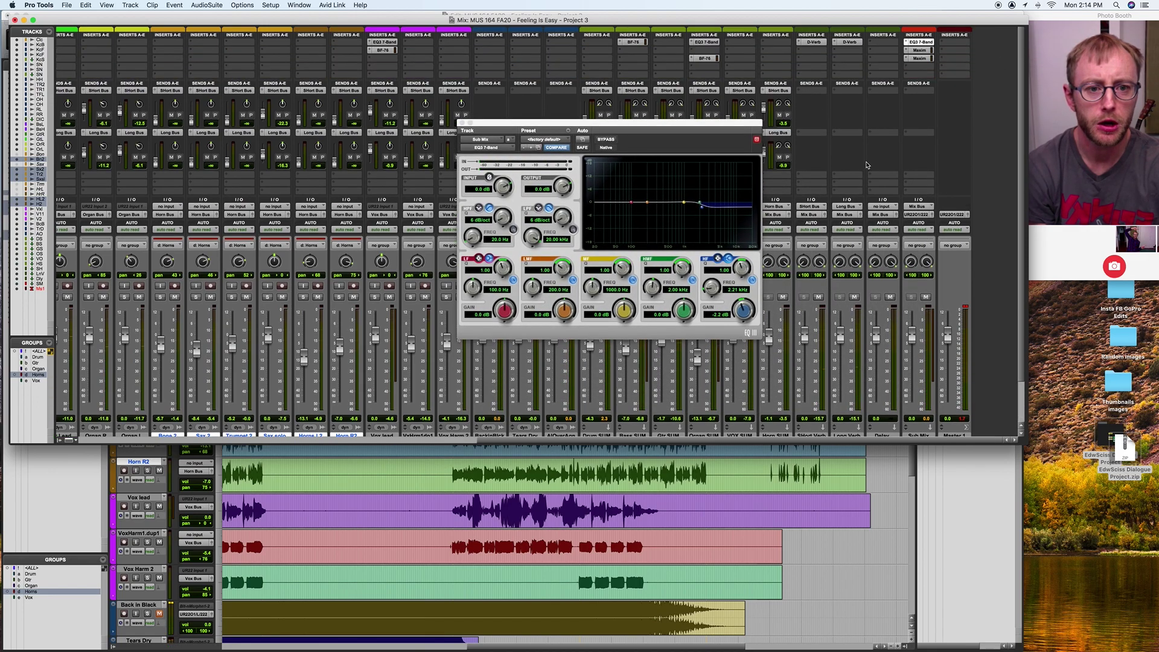
# Step: Duplicate the Maxim limiter on Sub Mix into the next free insert slot and start playback
pyautogui.click(918, 61)
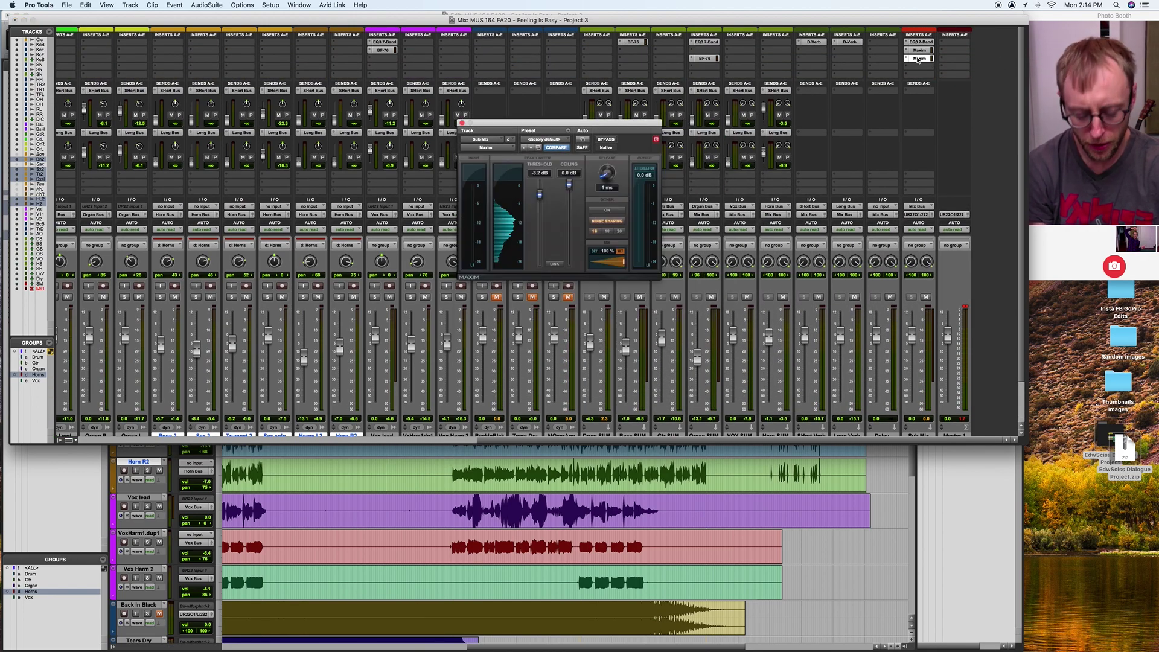
pyautogui.keyDown('super'); pyautogui.click(918, 59); pyautogui.keyUp('super')
pyautogui.moveTo(919, 60); pyautogui.dragTo(919, 67)
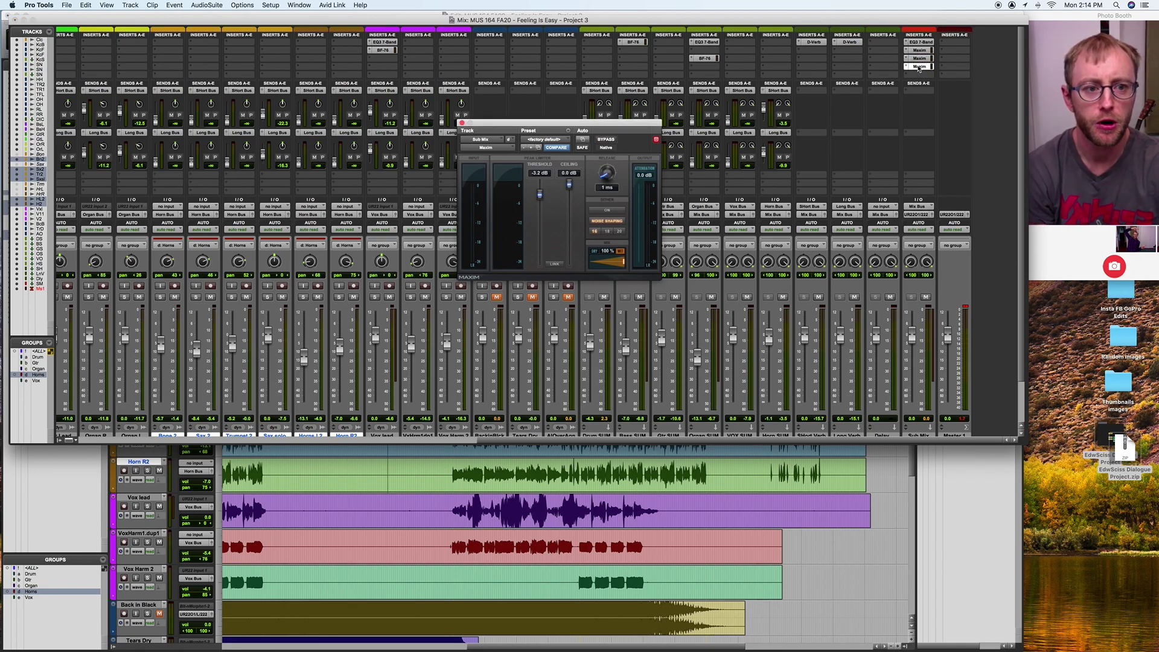
pyautogui.press('space')
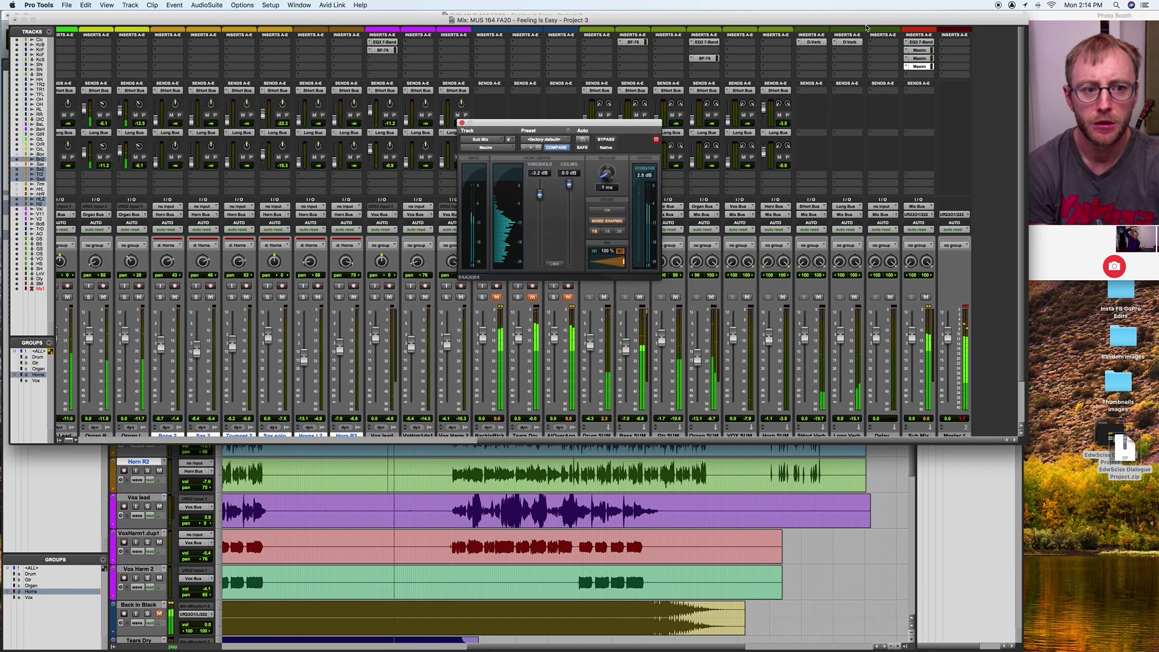
# Step: Compare the limited mix with the All Over Again reference track by toggling its solo and mute during playback
pyautogui.click(554, 297)
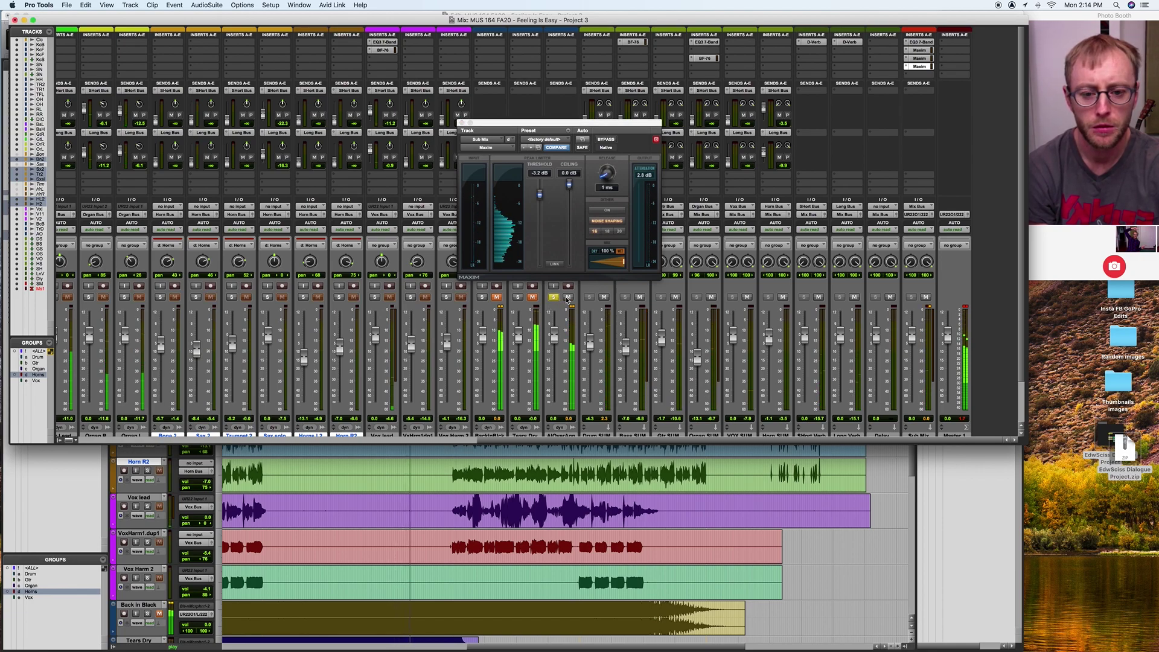
pyautogui.click(567, 297)
pyautogui.click(553, 297)
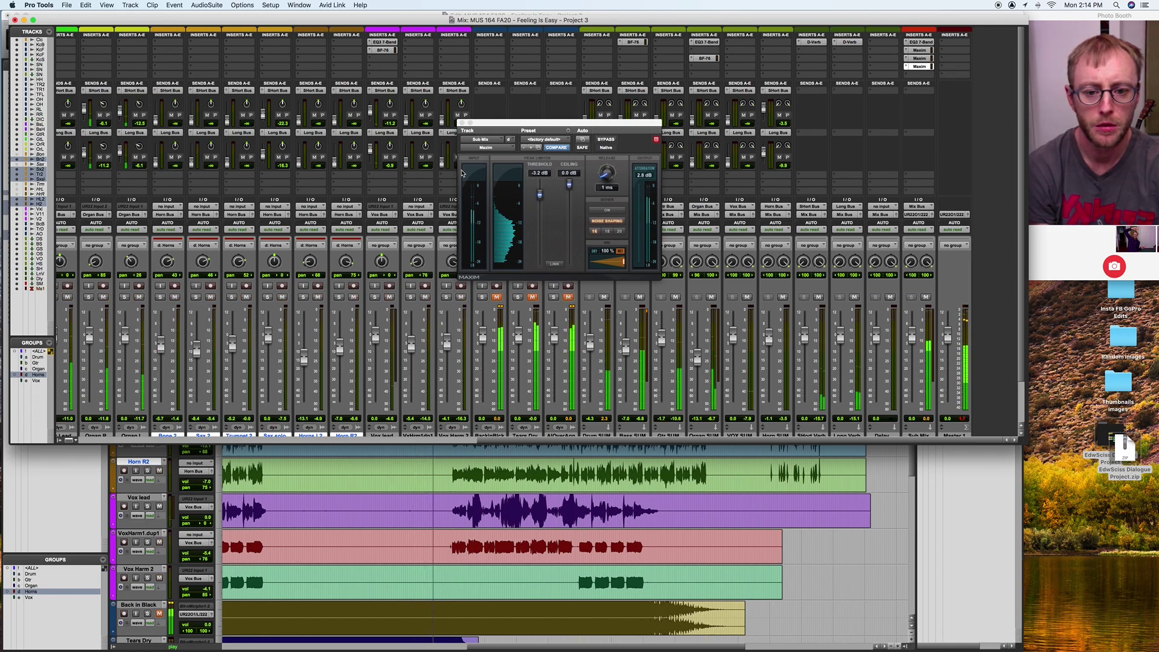
pyautogui.press('super+equal')
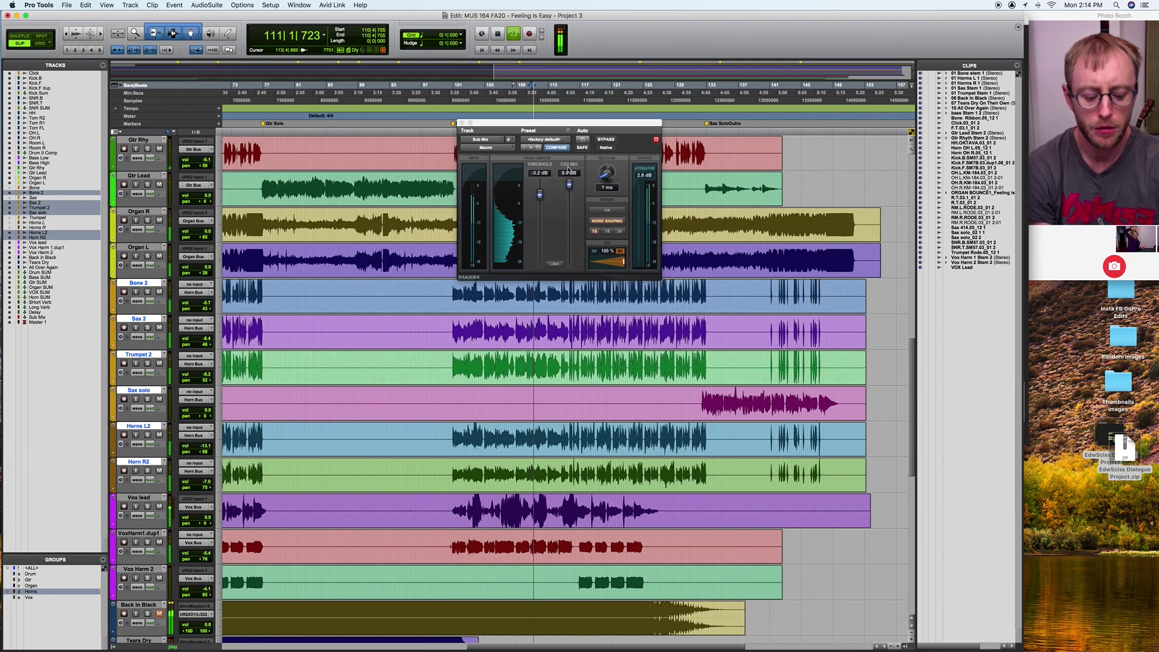
pyautogui.press('super+equal')
pyautogui.click(553, 297)
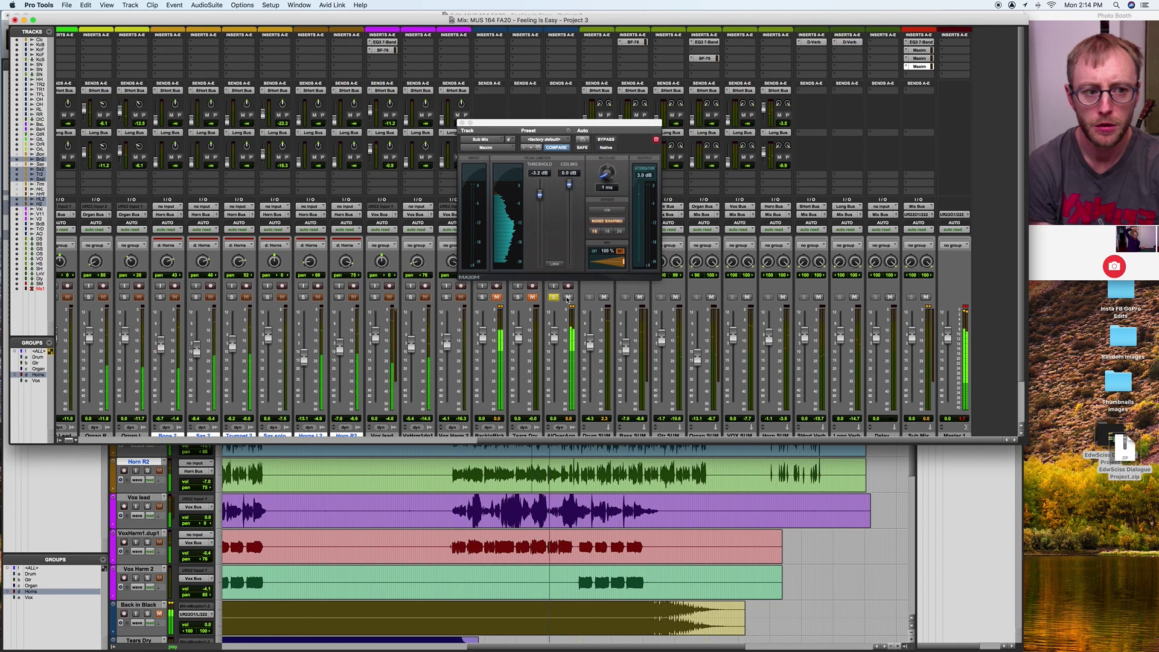
pyautogui.click(568, 297)
pyautogui.click(555, 298)
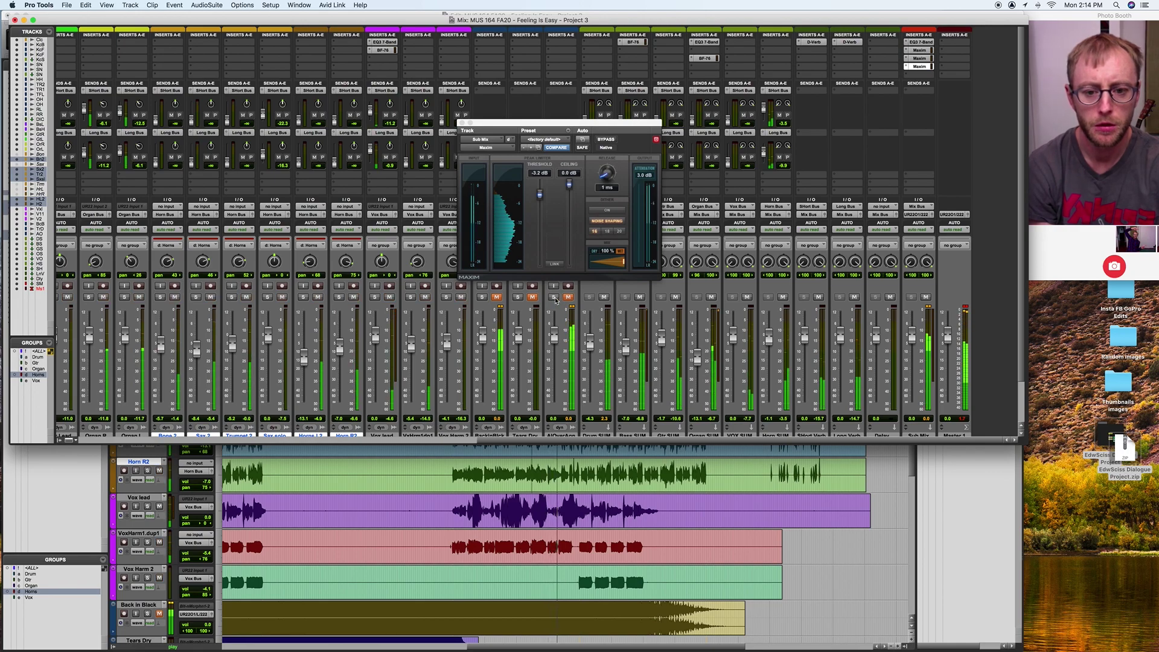
# Step: Compare the mix with the Back In Black reference by toggling its solo and mute, then solo the Tears Dry track
pyautogui.click(482, 298)
pyautogui.click(496, 298)
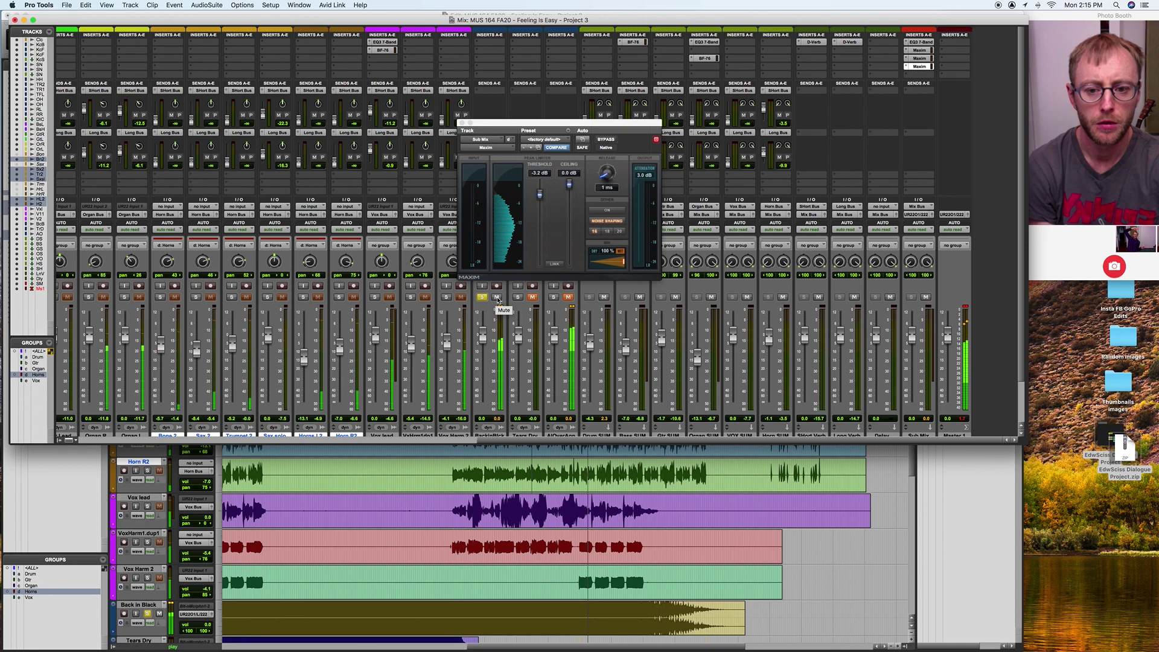
pyautogui.click(497, 298)
pyautogui.click(483, 298)
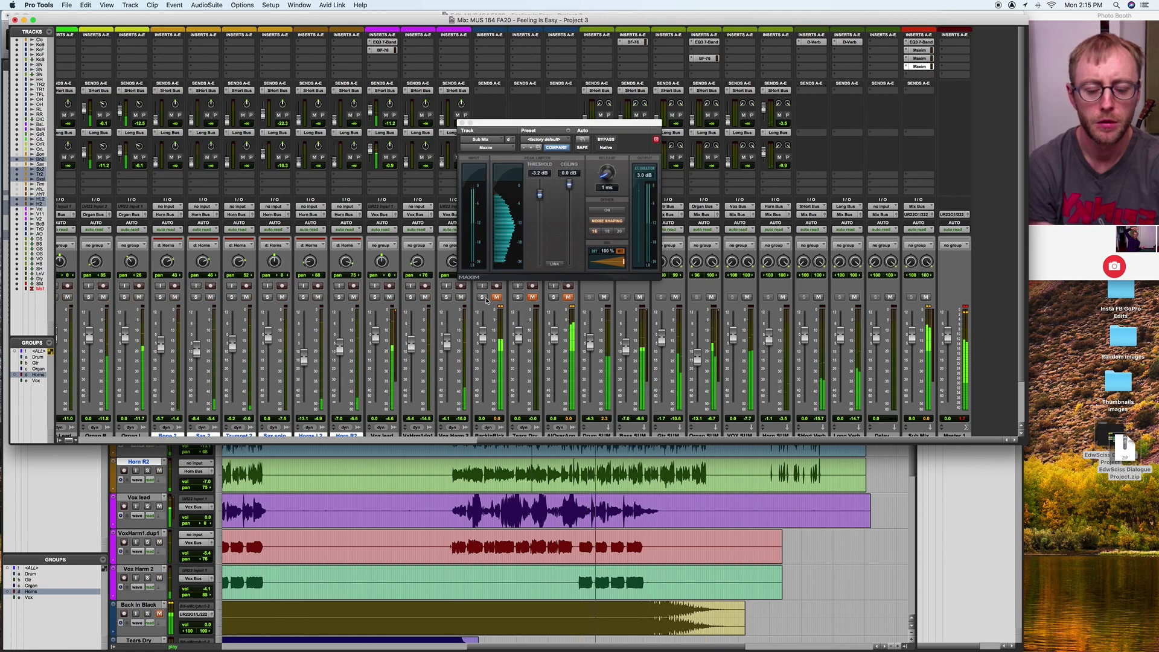
pyautogui.click(518, 297)
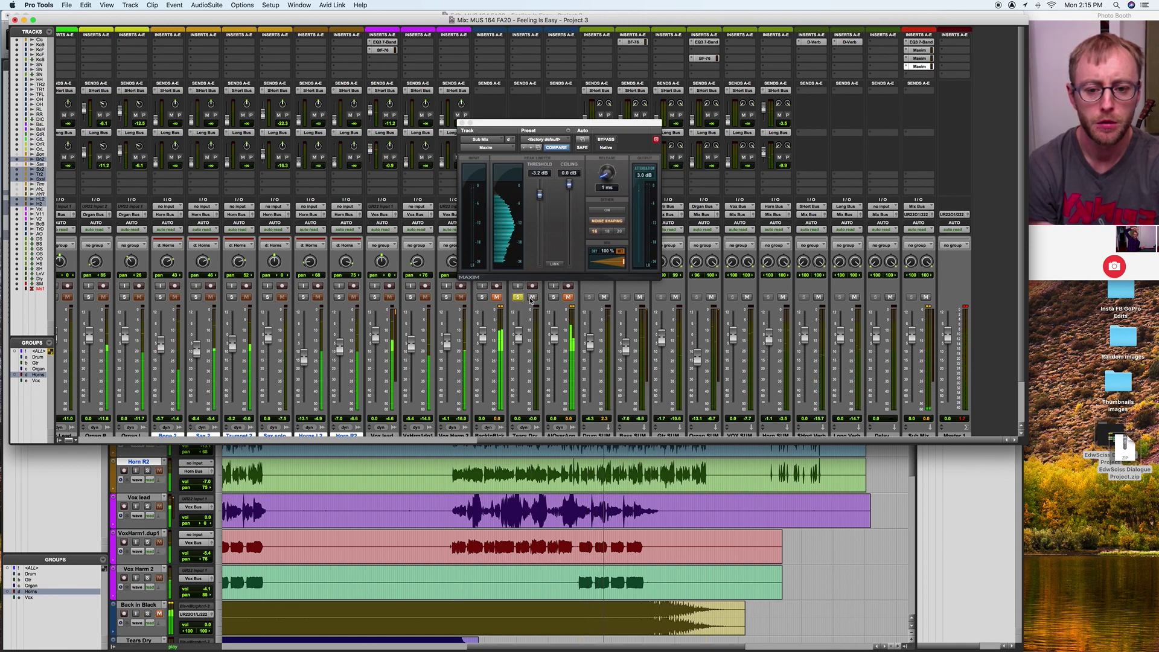
# Step: Close the Sub Mix Maxim window, then switch to Photo Booth and show its camera view full screen
pyautogui.click(463, 123)
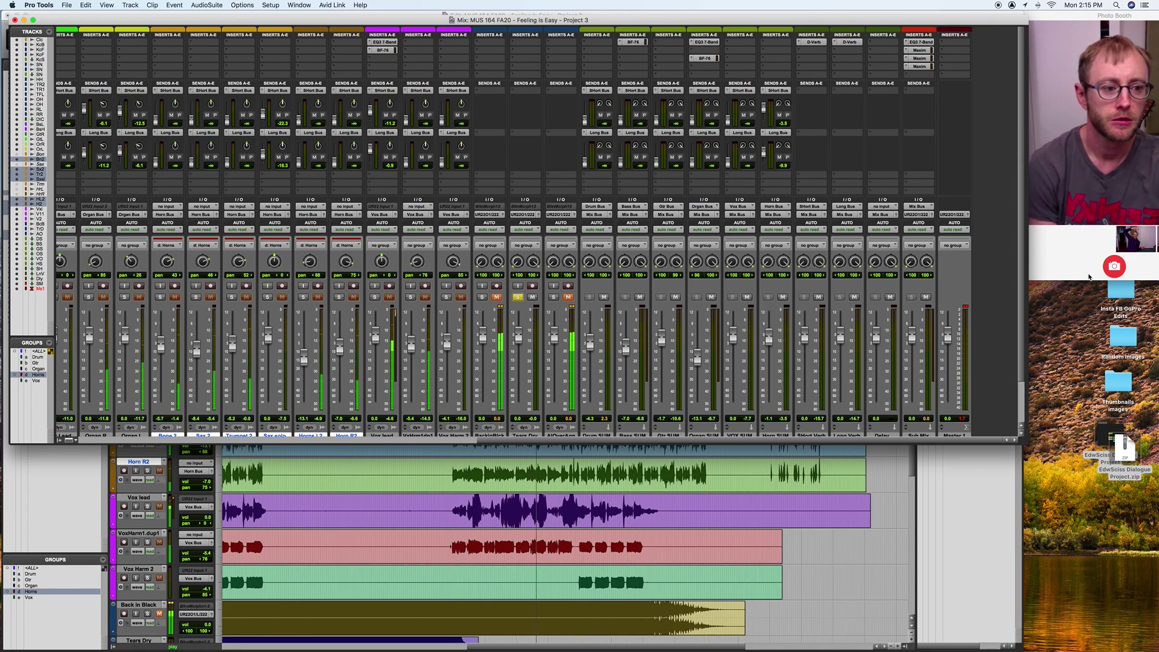
pyautogui.click(1116, 267)
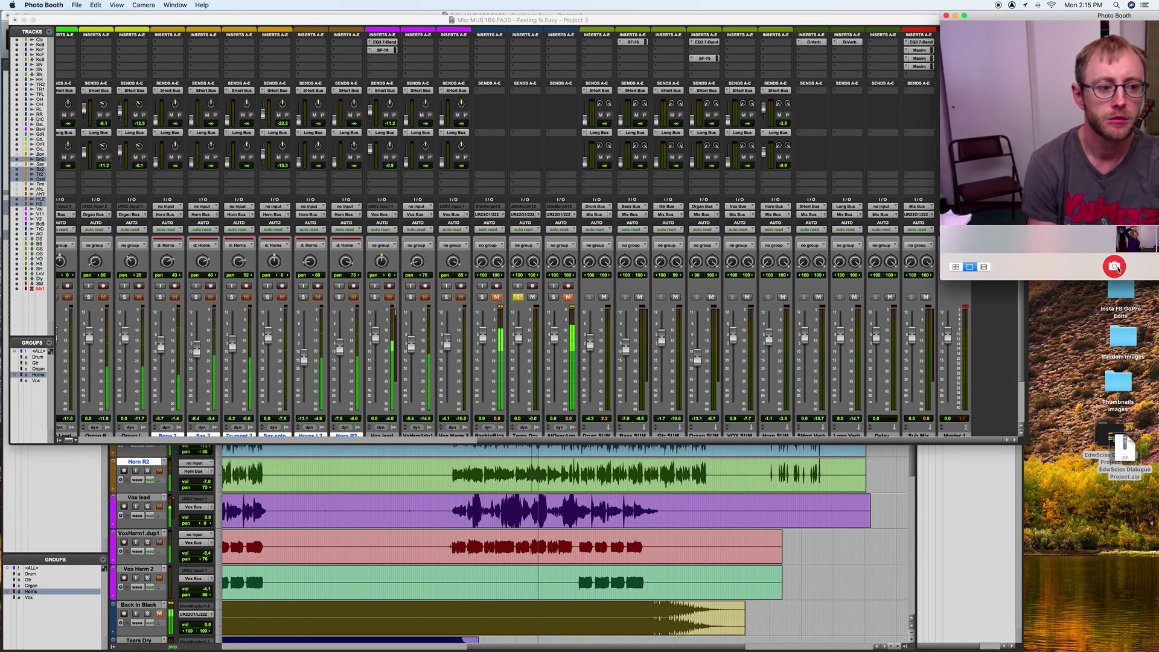
pyautogui.click(966, 17)
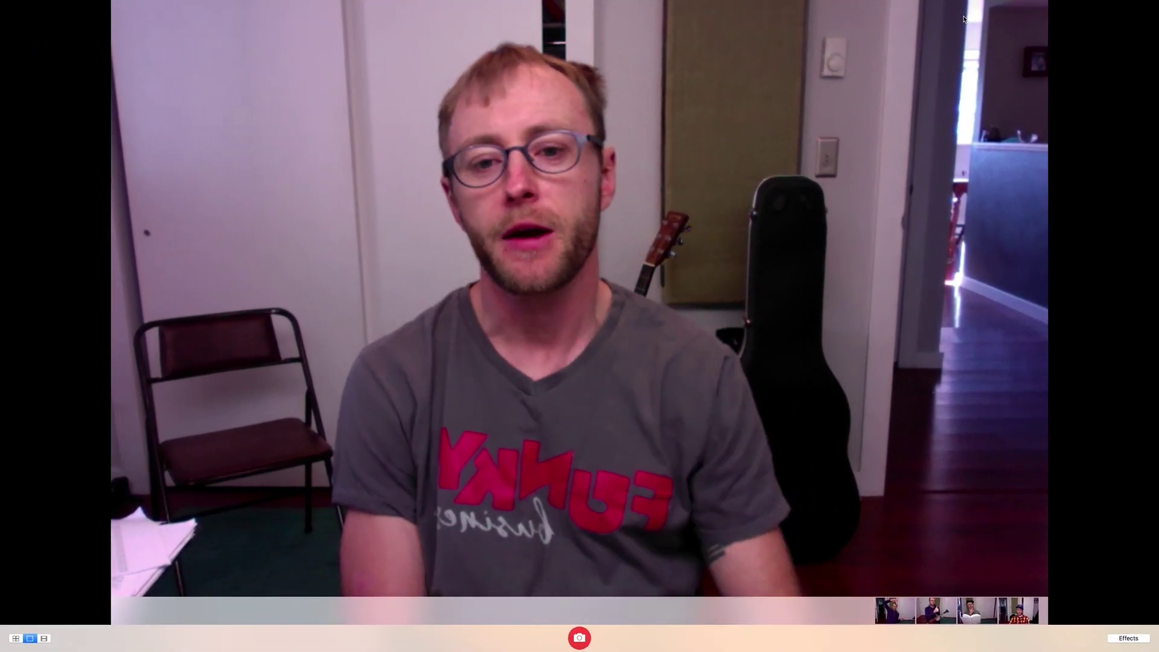